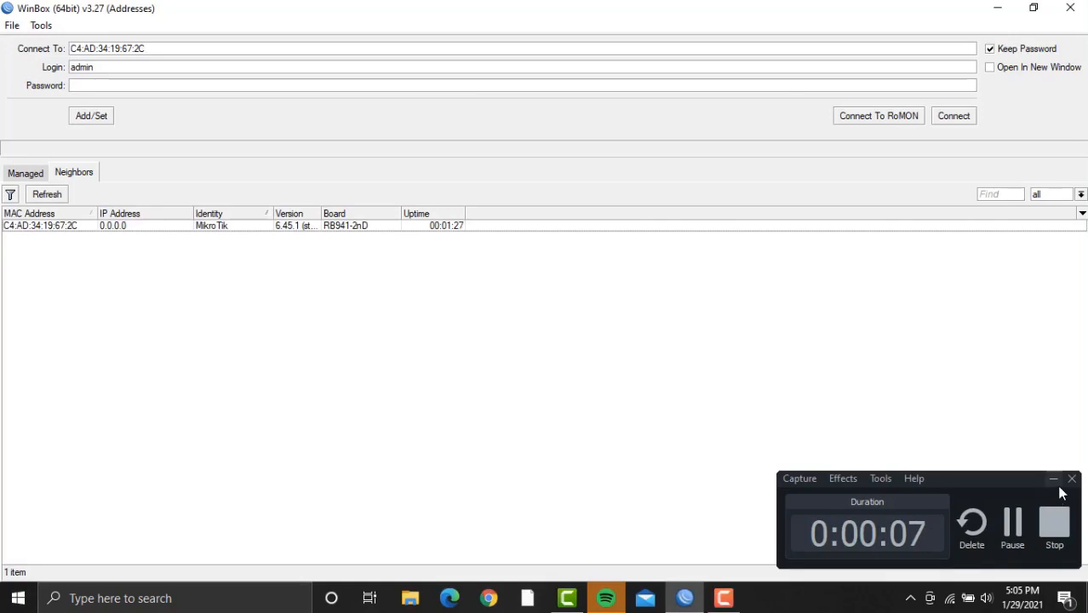
Connect to the neighbouring RB941-2nD hAP lite router by its MAC address using the saved login.
{"action": "left_click", "coordinate": [1054, 478]}
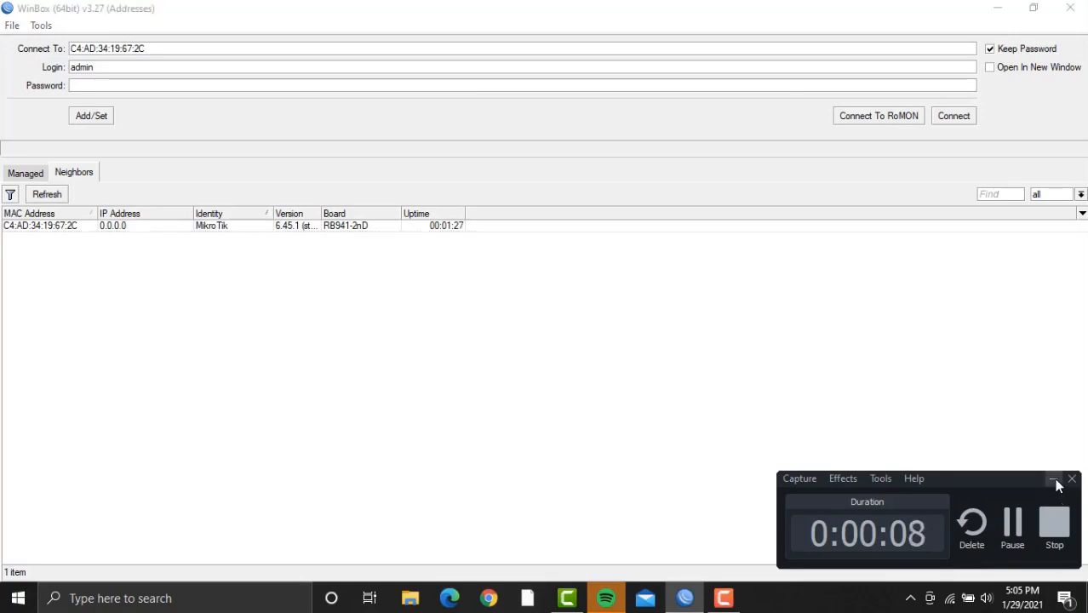
{"action": "left_click", "coordinate": [558, 234]}
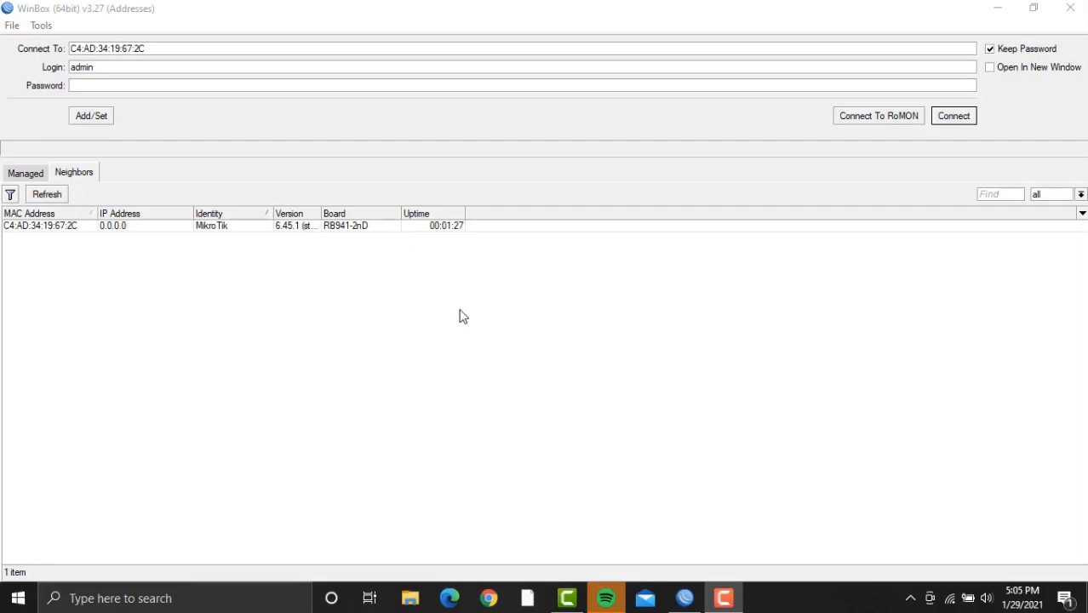
{"action": "left_click", "coordinate": [725, 599]}
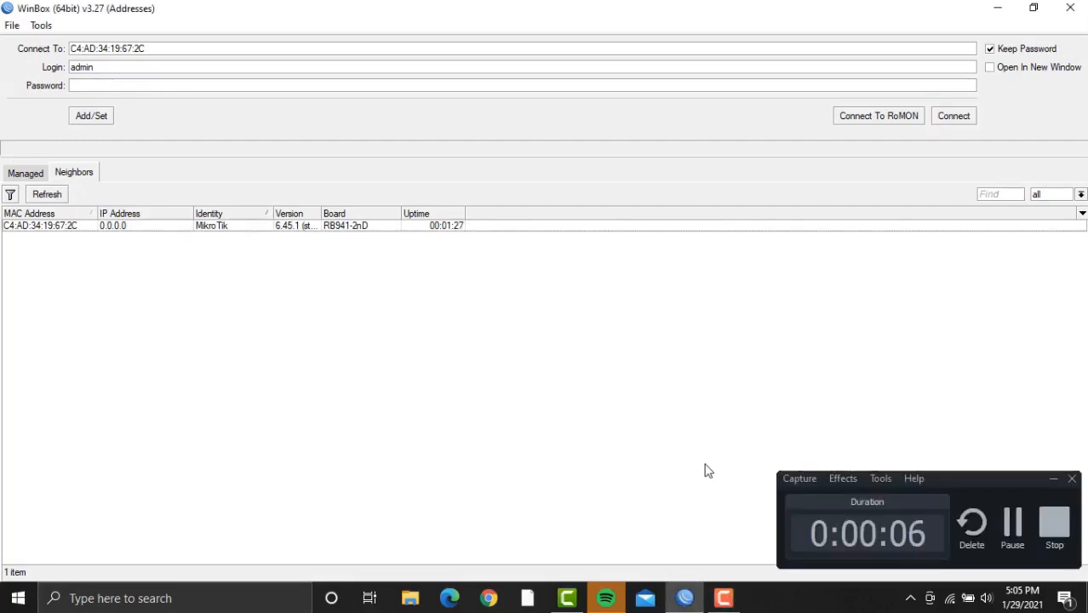
{"action": "left_click", "coordinate": [1055, 481]}
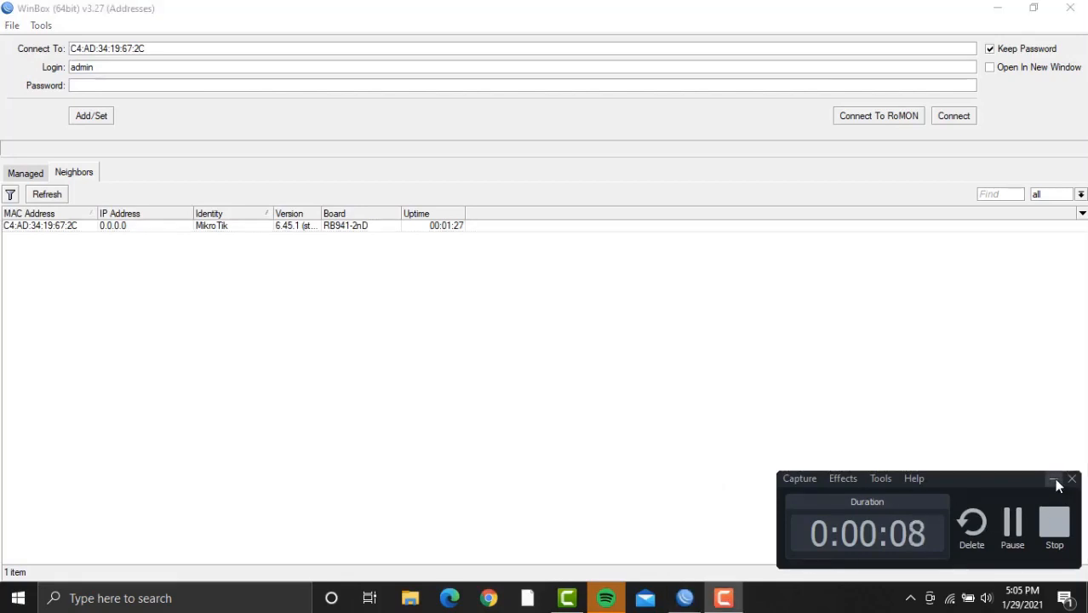
{"action": "left_click", "coordinate": [562, 241]}
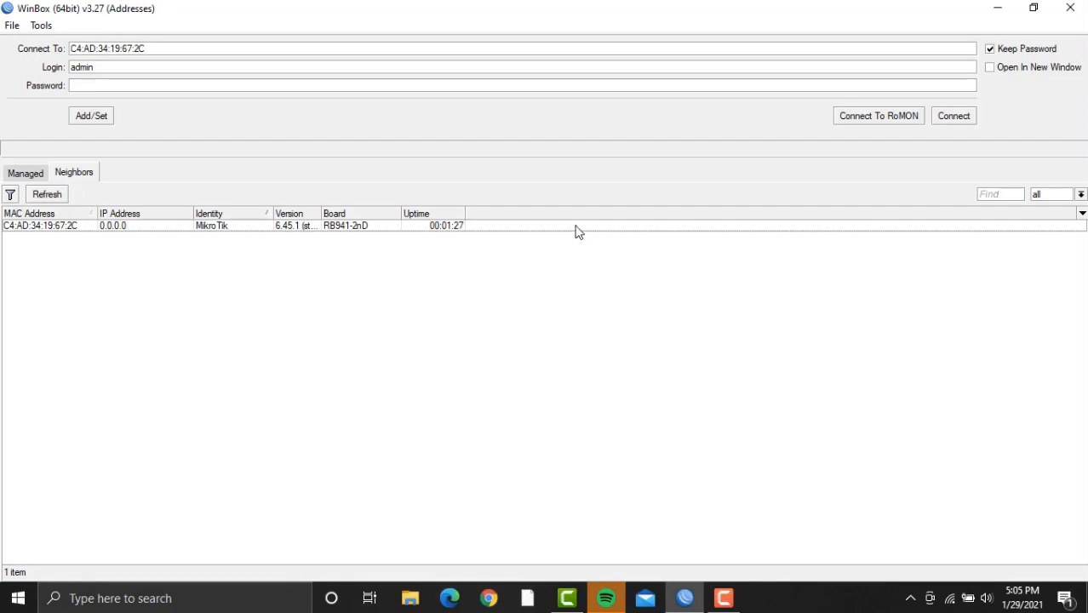
{"action": "left_click", "coordinate": [576, 228]}
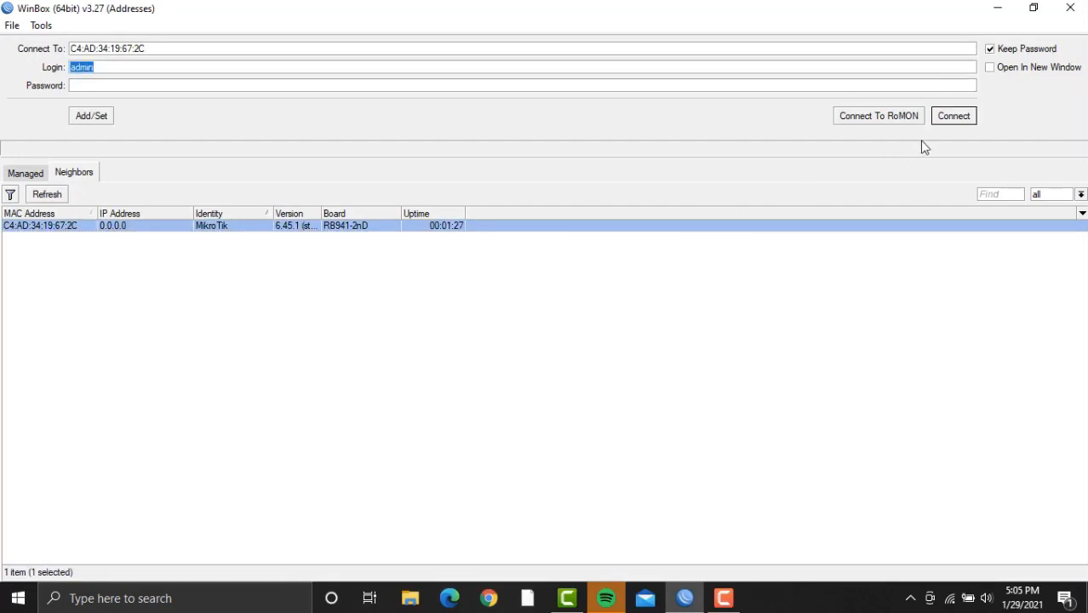
{"action": "left_click", "coordinate": [958, 115]}
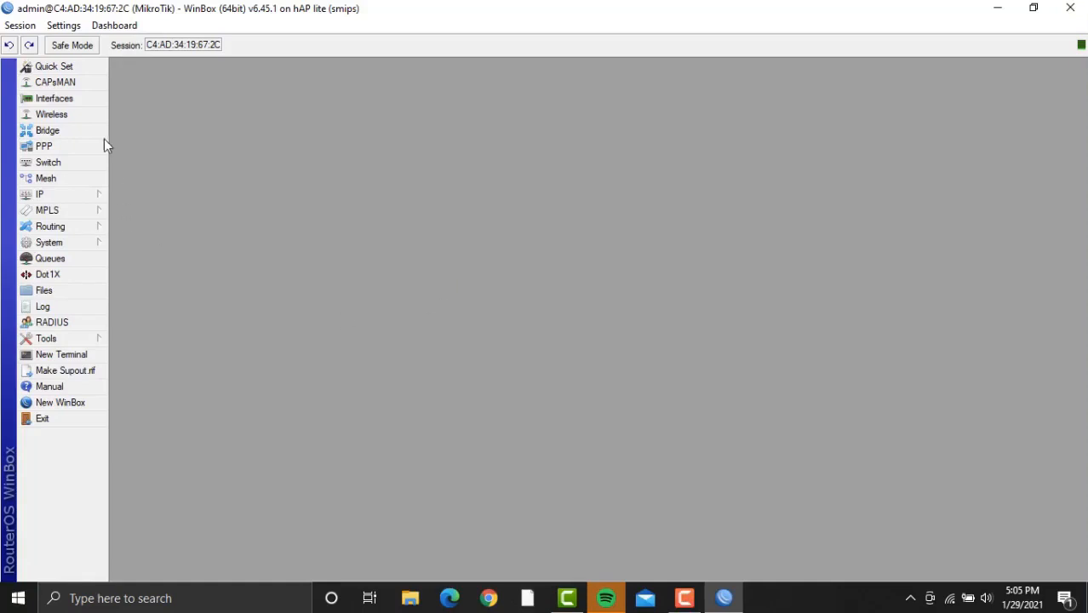
Create a new wireless security profile in dynamic keys mode with WPA PSK and WPA2 PSK enabled.
{"action": "left_click", "coordinate": [68, 114]}
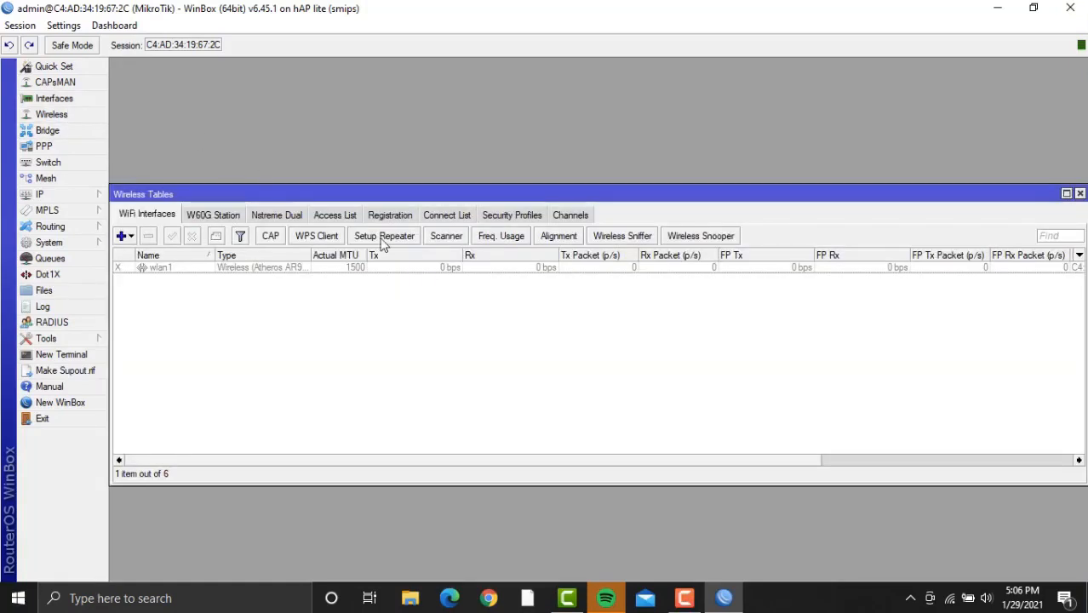
{"action": "left_click", "coordinate": [517, 217]}
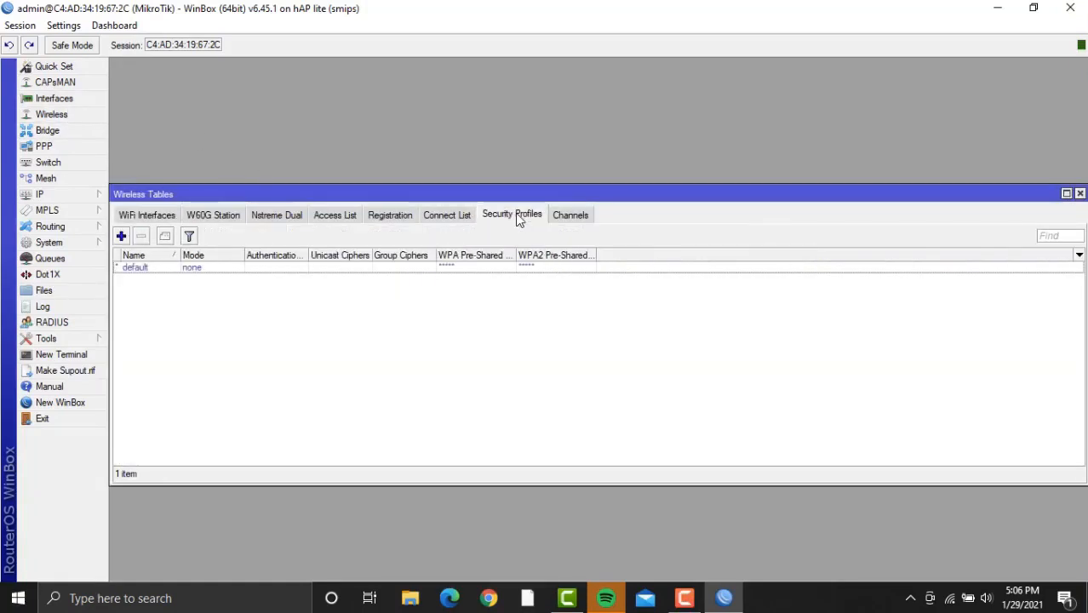
{"action": "left_click", "coordinate": [122, 237]}
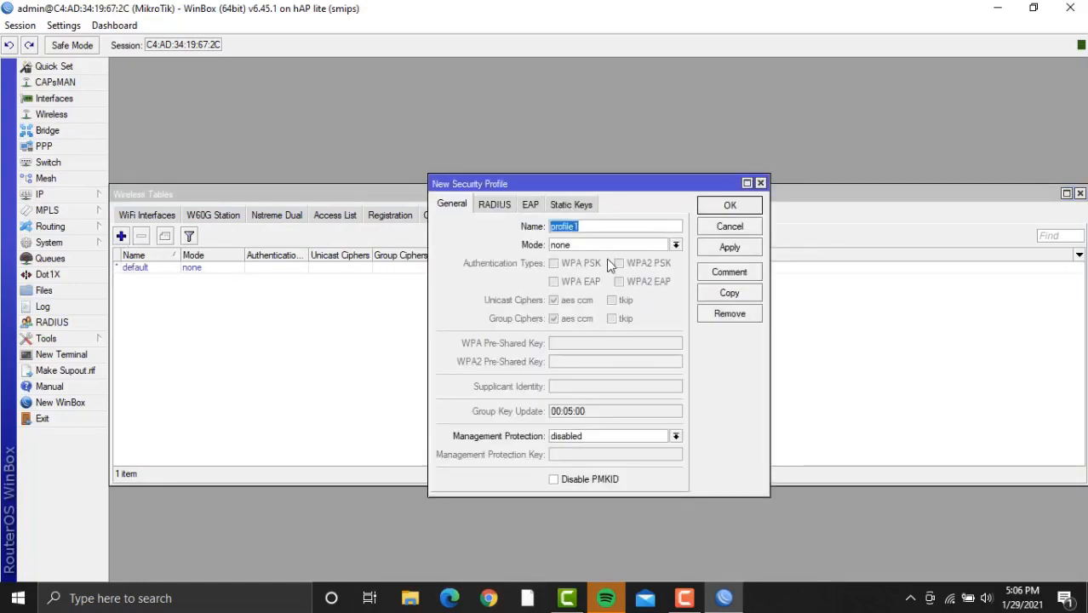
{"action": "left_click", "coordinate": [671, 247]}
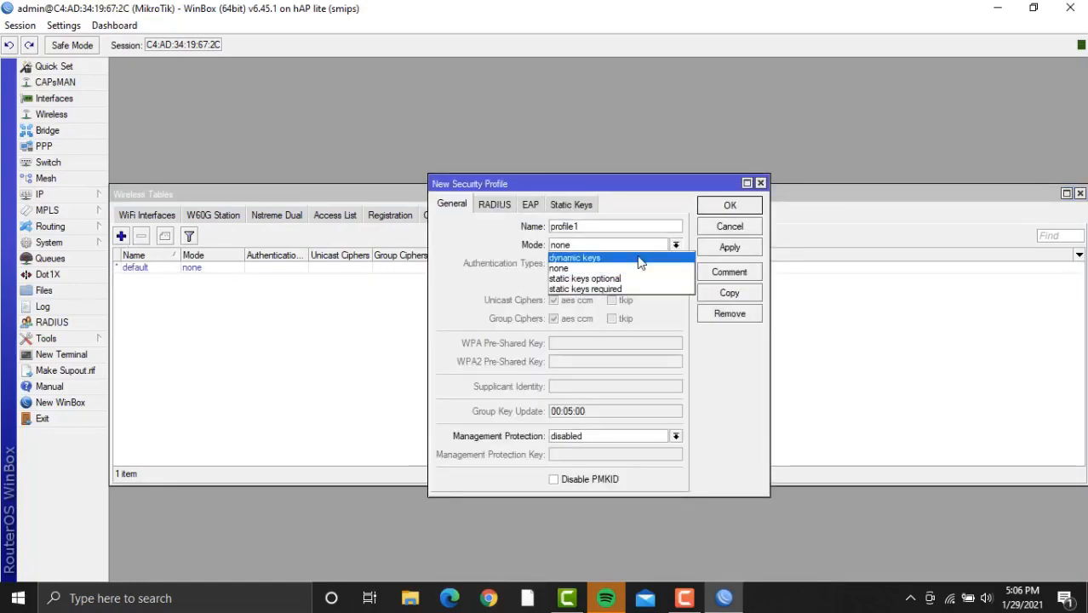
{"action": "left_click", "coordinate": [639, 253]}
{"action": "left_click", "coordinate": [577, 270]}
{"action": "left_click", "coordinate": [643, 264]}
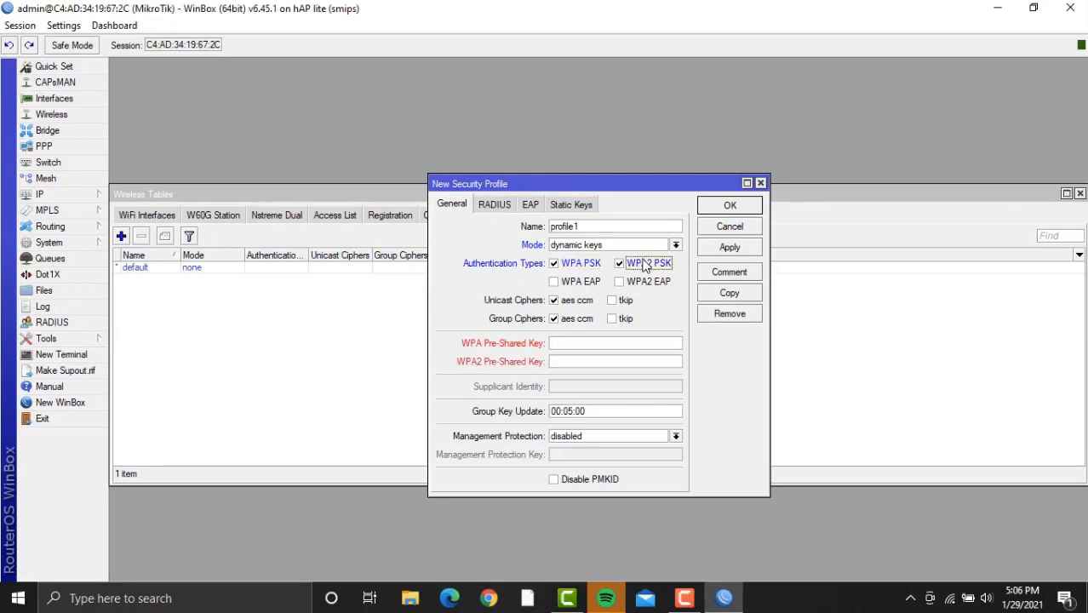
Enter the WPA and WPA2 pre-shared keys, save profile1, and select wlan1 among WiFi interfaces.
{"action": "left_click", "coordinate": [616, 346]}
{"action": "type", "text": "********"}
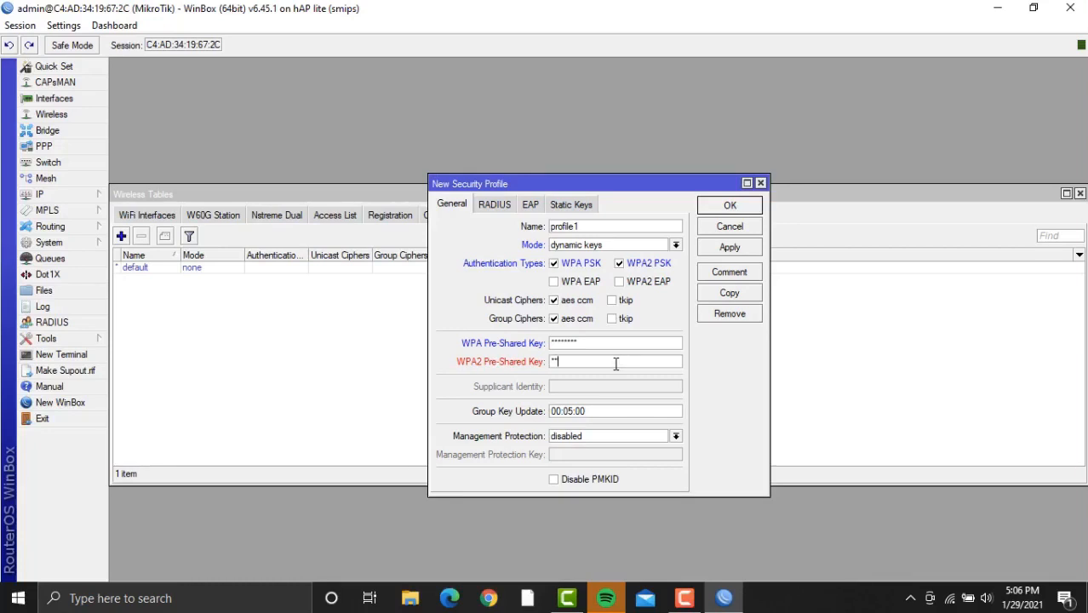
{"action": "left_click", "coordinate": [616, 363]}
{"action": "type", "text": "********"}
{"action": "left_click", "coordinate": [730, 248]}
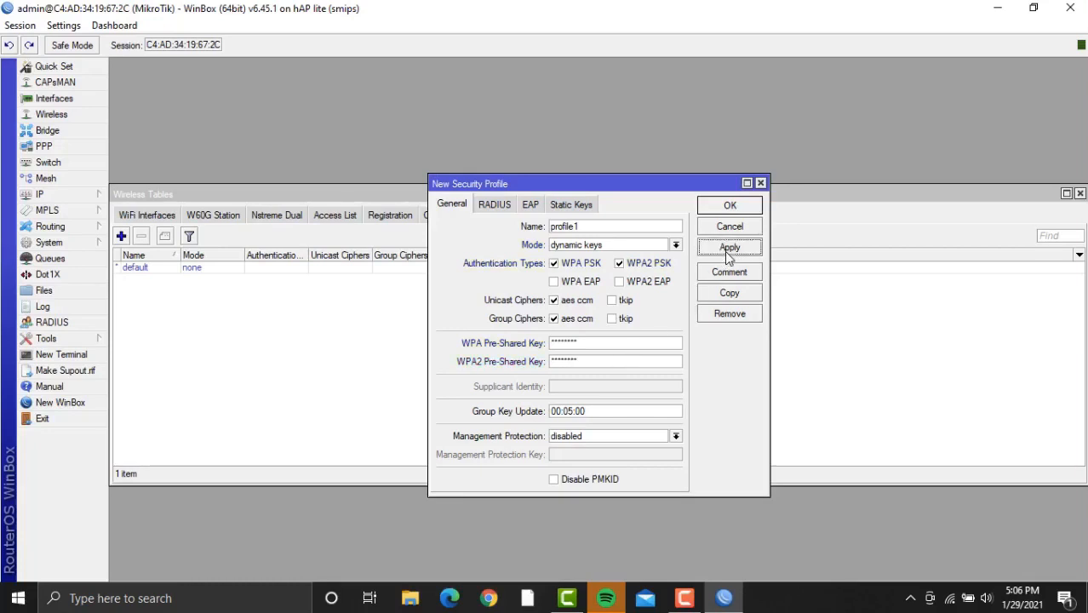
{"action": "left_click", "coordinate": [735, 208]}
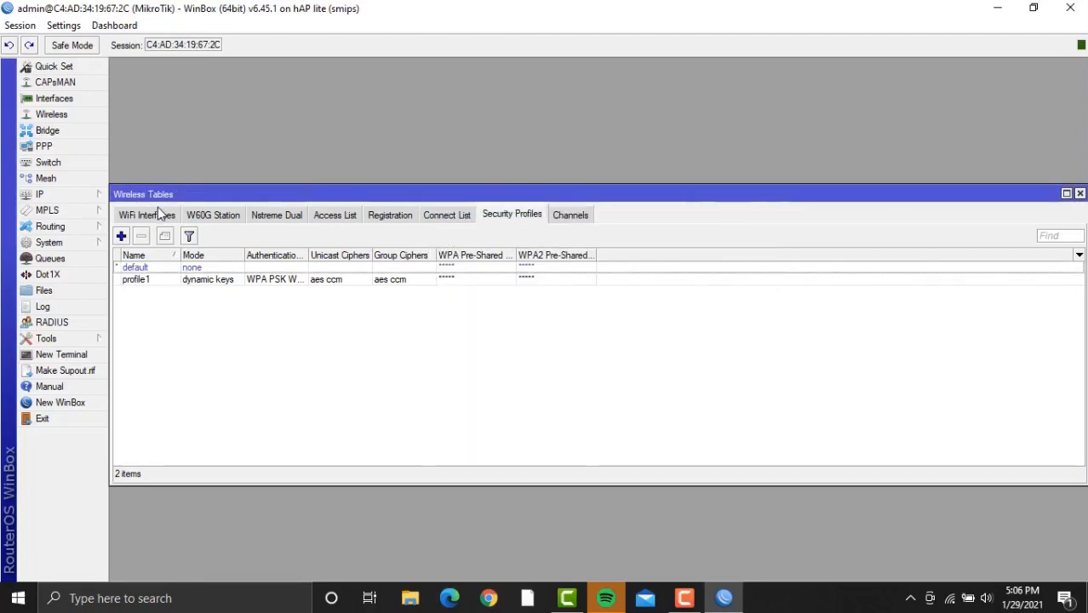
{"action": "left_click", "coordinate": [157, 215]}
{"action": "left_click", "coordinate": [189, 267]}
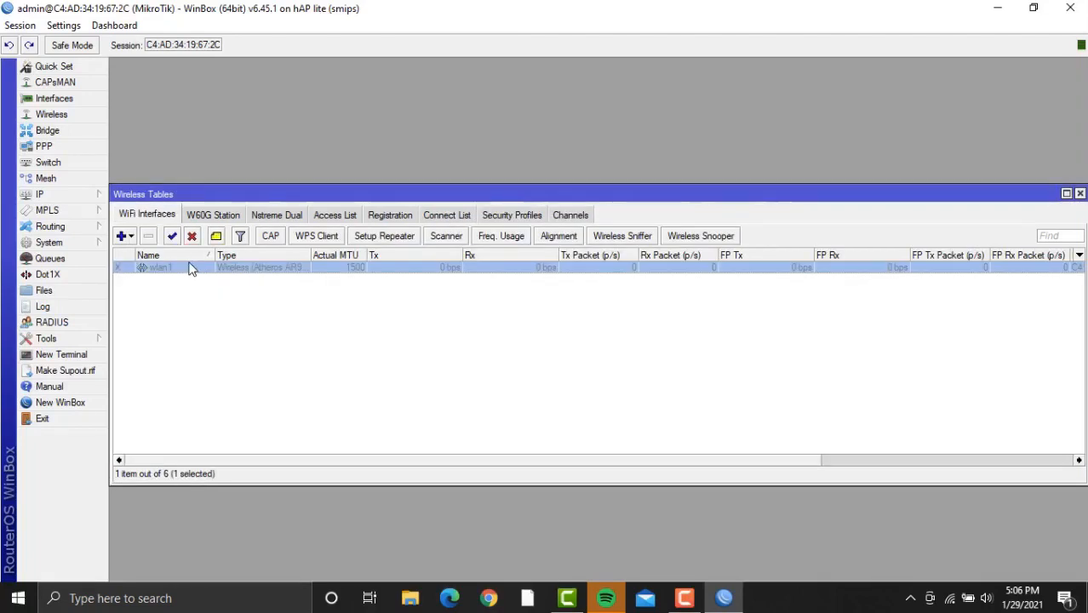
Enable wlan1 and assign it the security profile profile1.
{"action": "left_click", "coordinate": [172, 238]}
{"action": "double_click", "coordinate": [189, 268]}
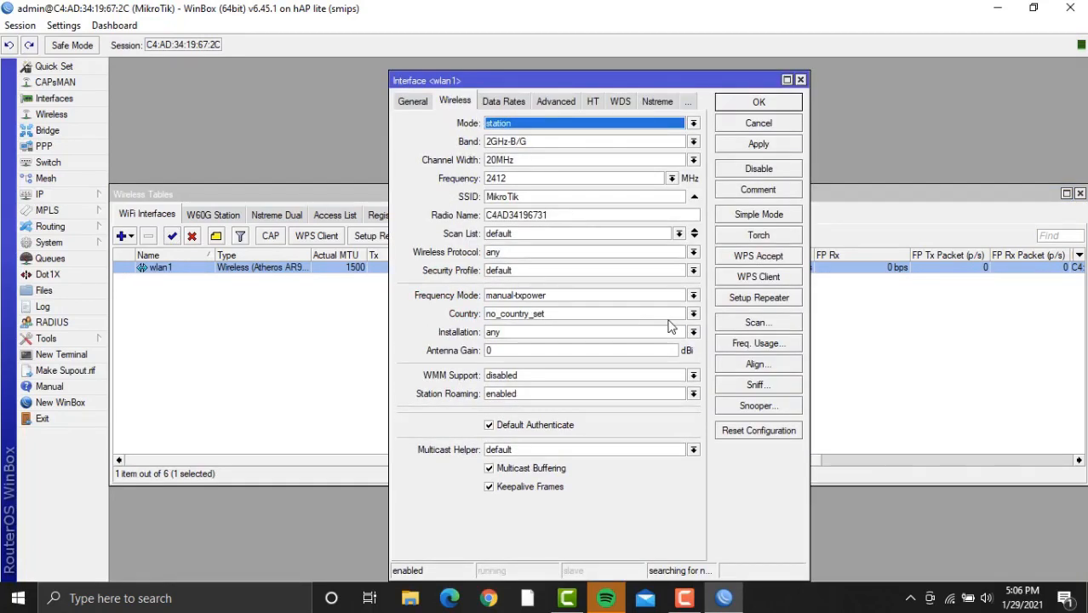
{"action": "left_click", "coordinate": [677, 271]}
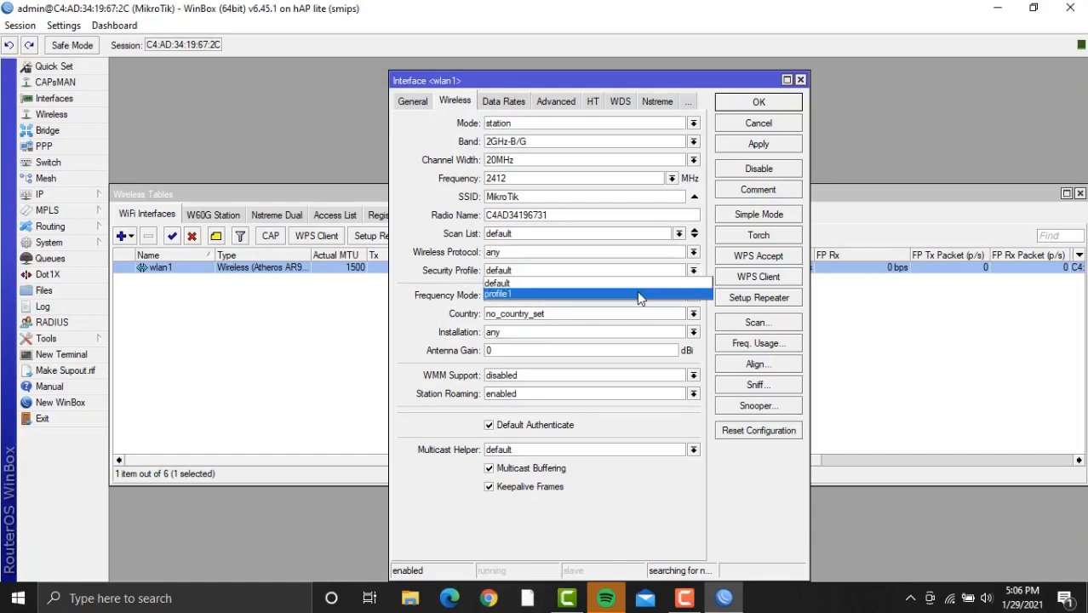
{"action": "left_click", "coordinate": [637, 290]}
Scan for access points and join wlan1 to the 2437 MHz 2GHz-B/G/N network, applying the settings.
{"action": "left_click", "coordinate": [767, 322]}
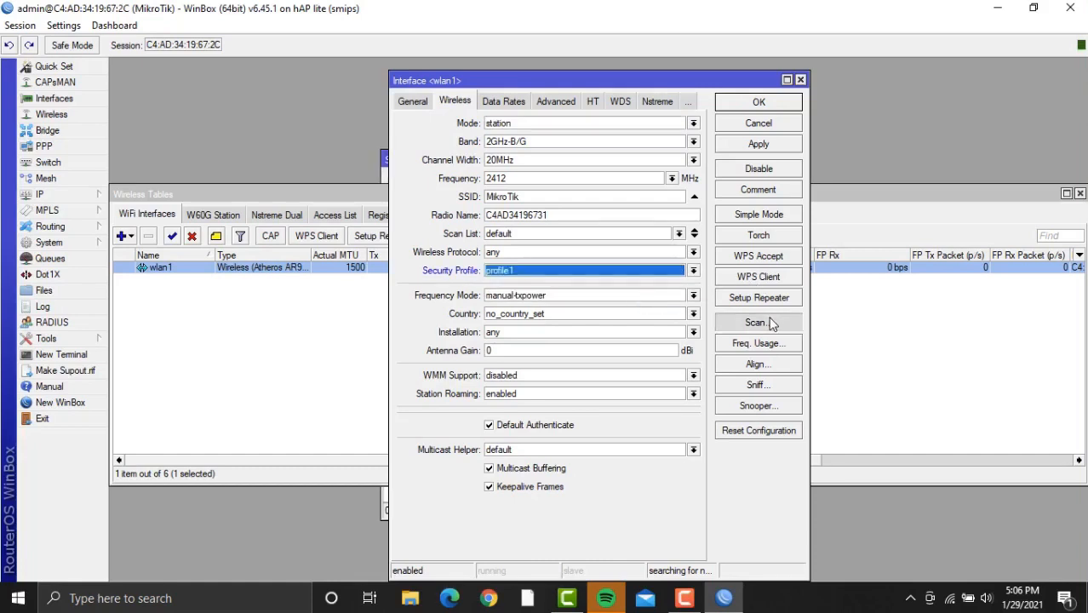
{"action": "left_click", "coordinate": [761, 187]}
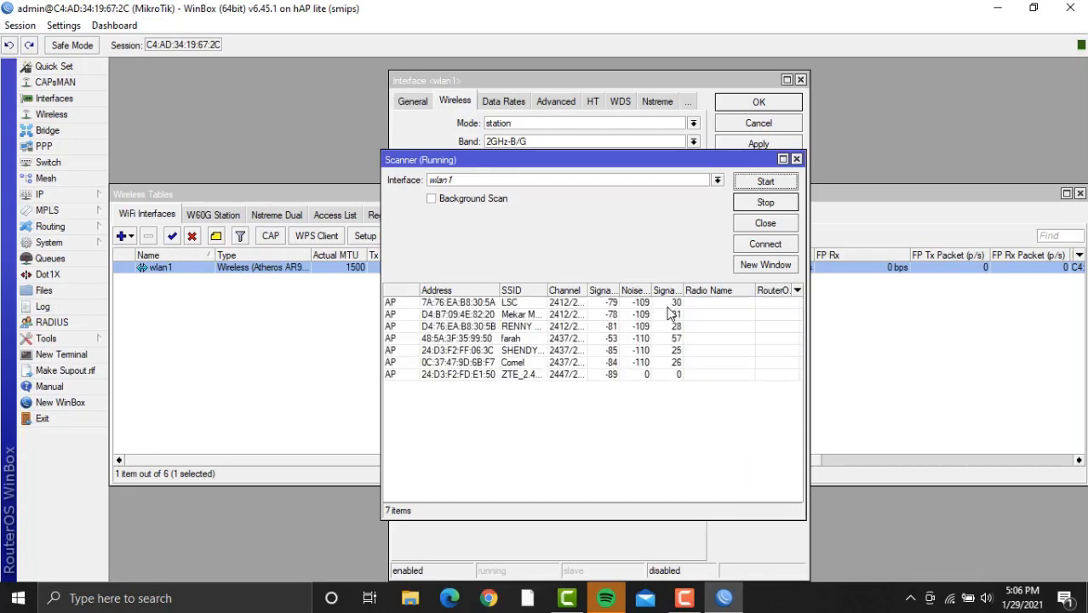
{"action": "left_click", "coordinate": [542, 341]}
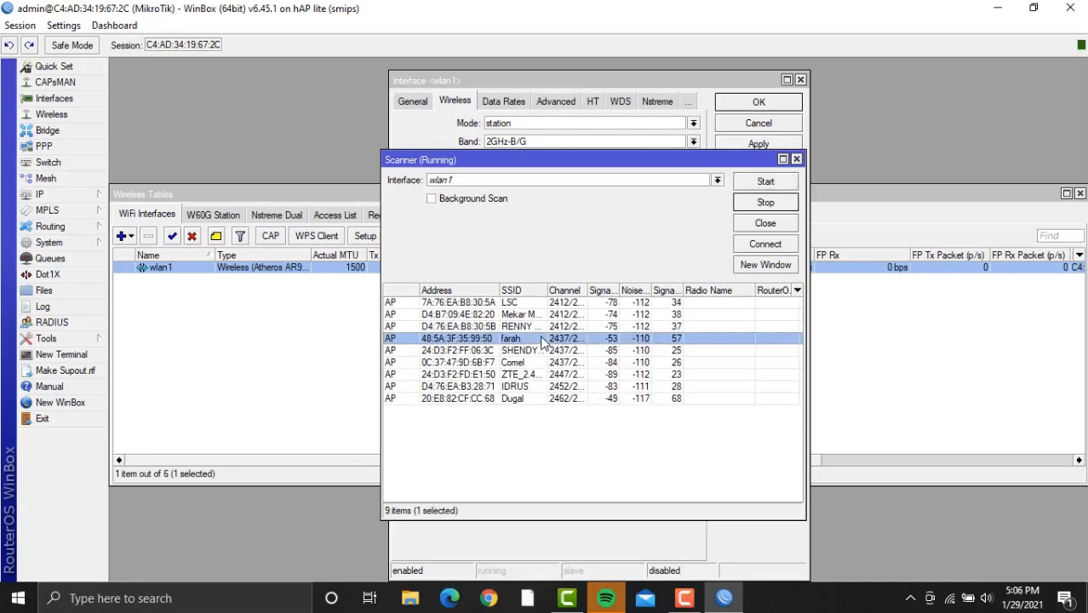
{"action": "left_click", "coordinate": [764, 246]}
{"action": "left_click", "coordinate": [777, 146]}
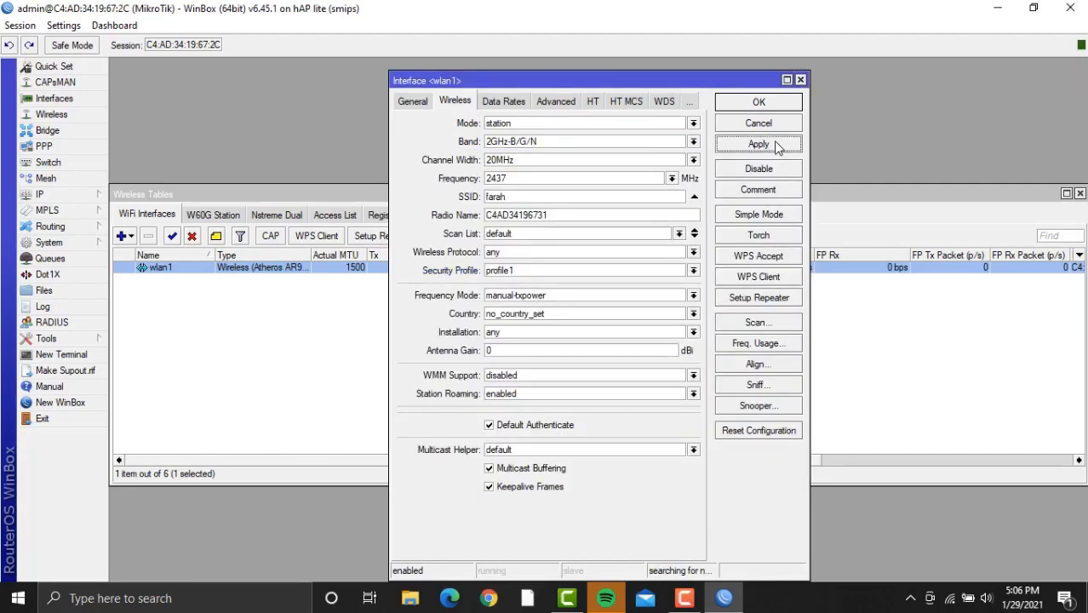
{"action": "left_click", "coordinate": [768, 103]}
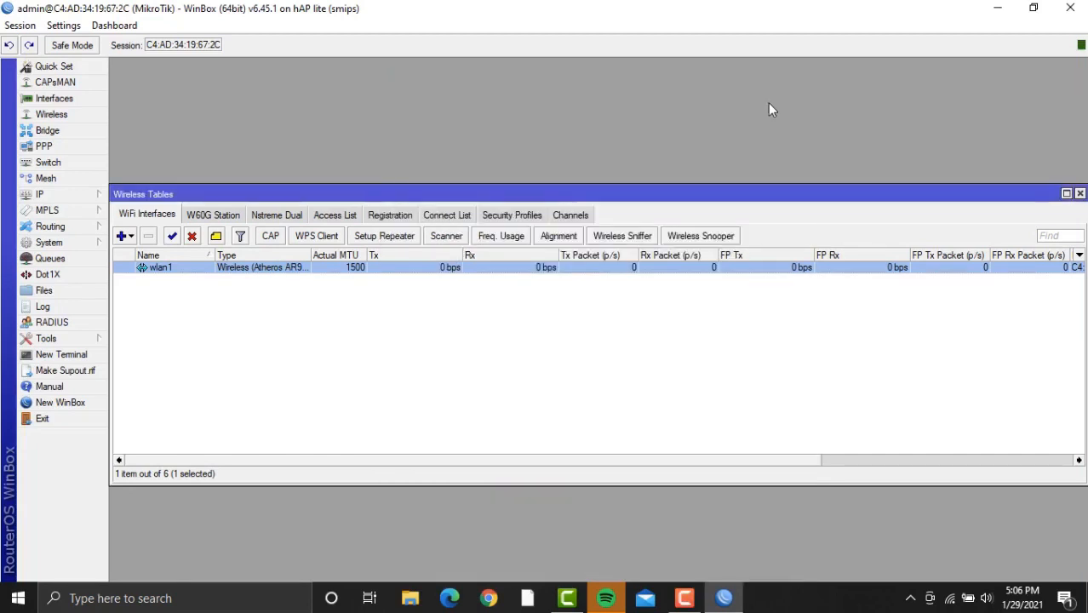
Add and enable a DHCP client on wlan1 so it gets a 192.168.43.x lease, then close the list.
{"action": "left_click", "coordinate": [90, 196]}
{"action": "left_click", "coordinate": [187, 262]}
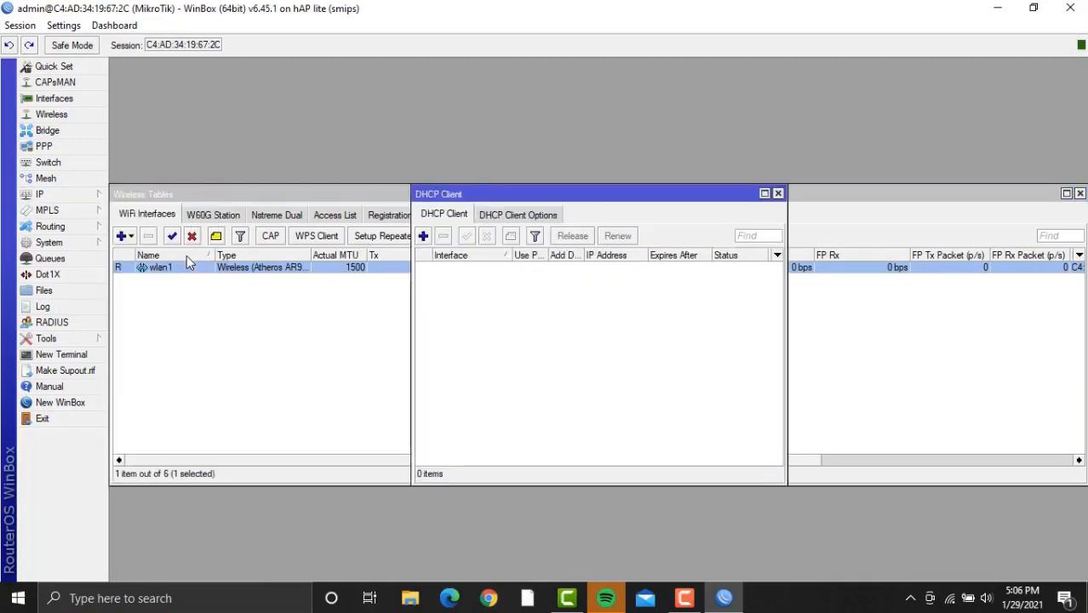
{"action": "left_click", "coordinate": [425, 238]}
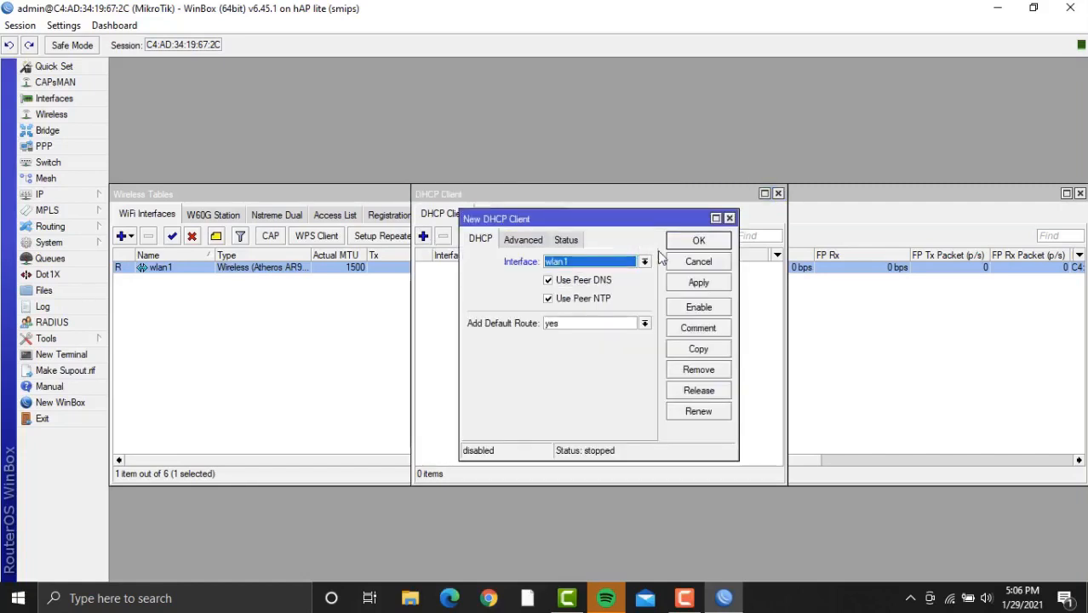
{"action": "left_click", "coordinate": [699, 284]}
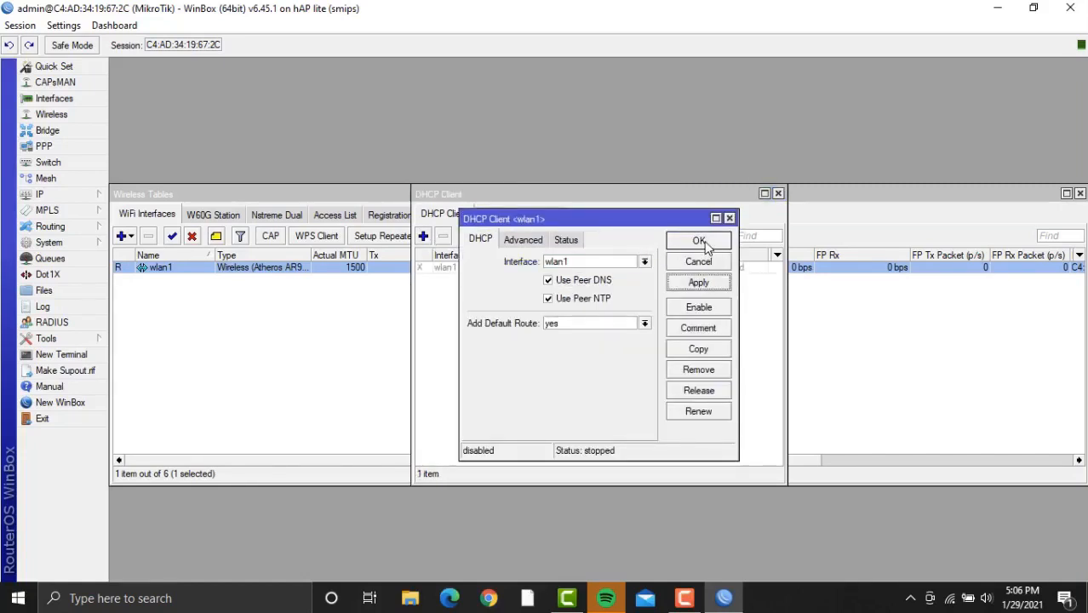
{"action": "left_click", "coordinate": [699, 241]}
{"action": "left_click", "coordinate": [632, 269]}
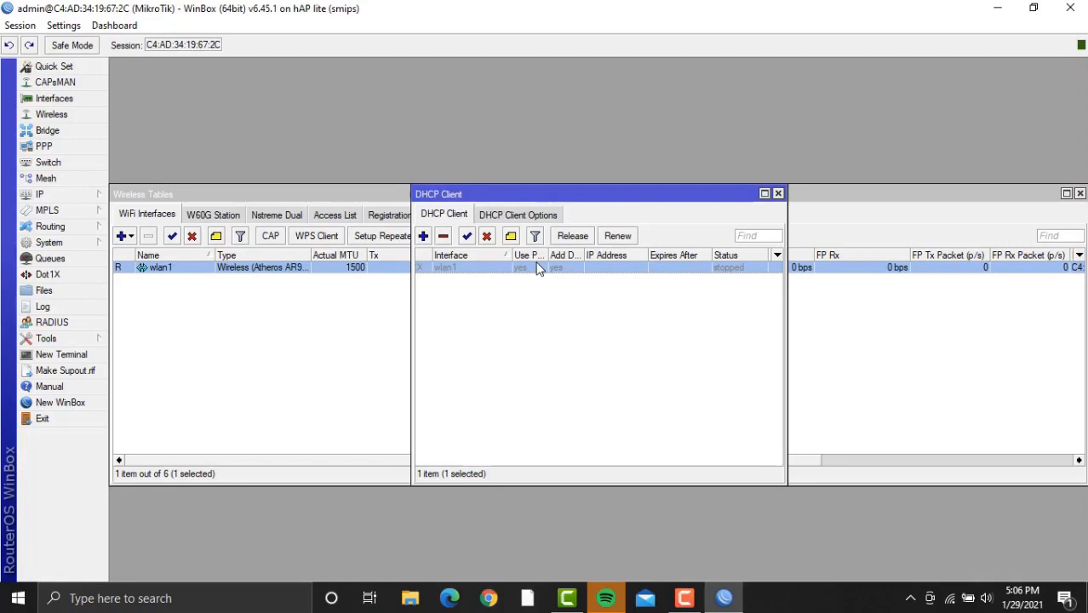
{"action": "left_click", "coordinate": [466, 237]}
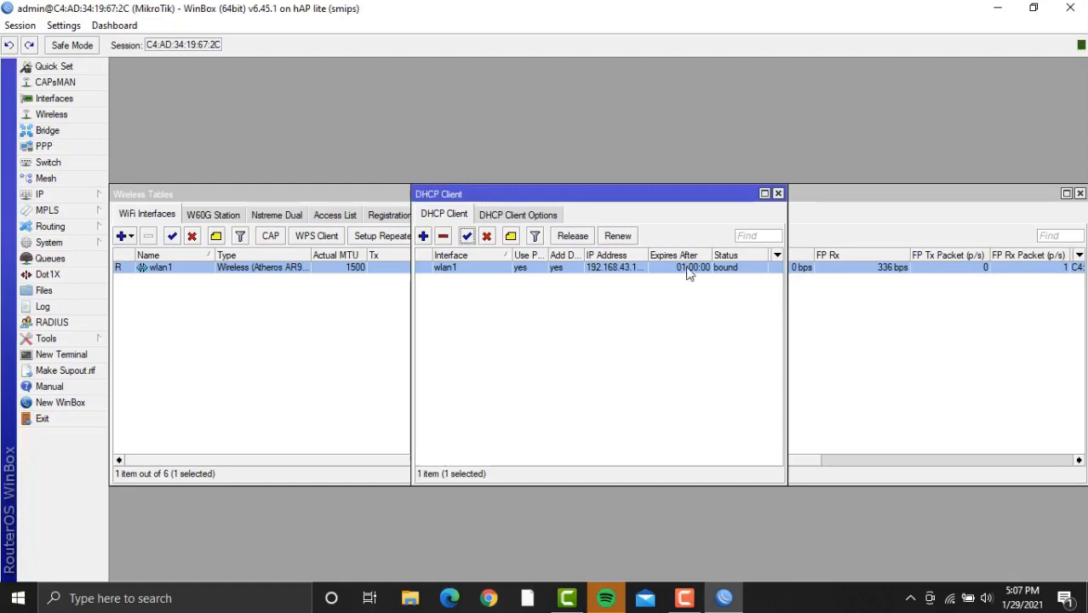
{"action": "left_click", "coordinate": [779, 193]}
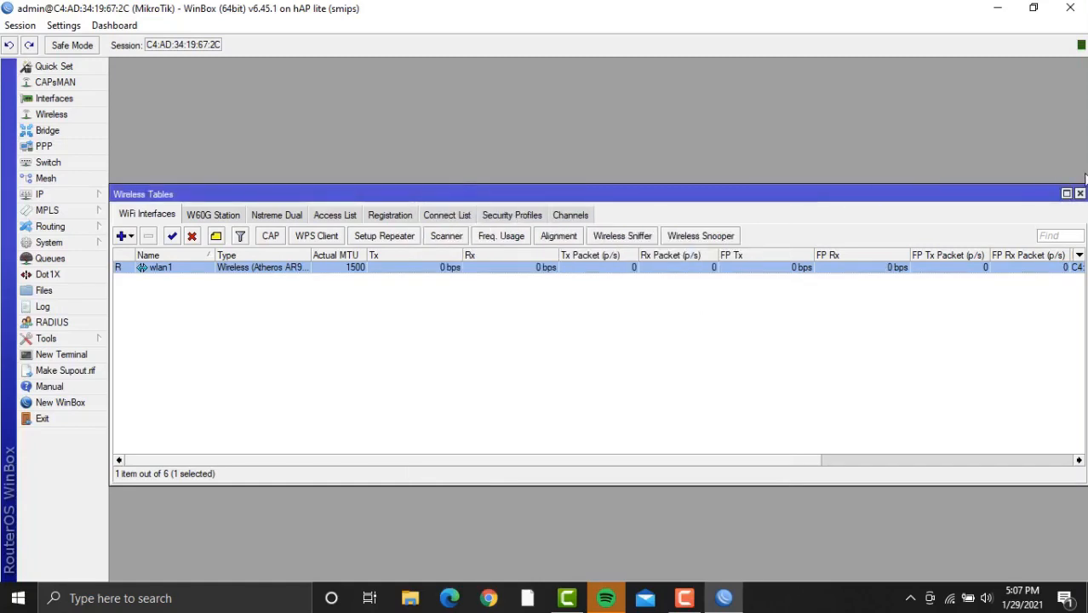
Add IP addresses 192.168.2.1/24 on ether1 and 192.168.3.1/24 on ether2.
{"action": "left_click", "coordinate": [1080, 193]}
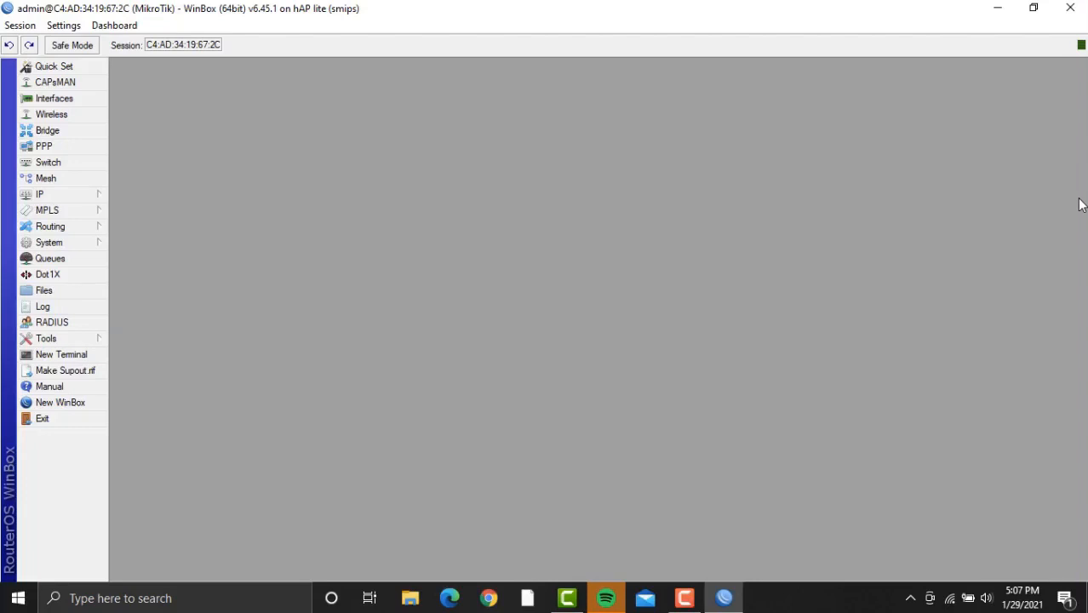
{"action": "left_click", "coordinate": [103, 194]}
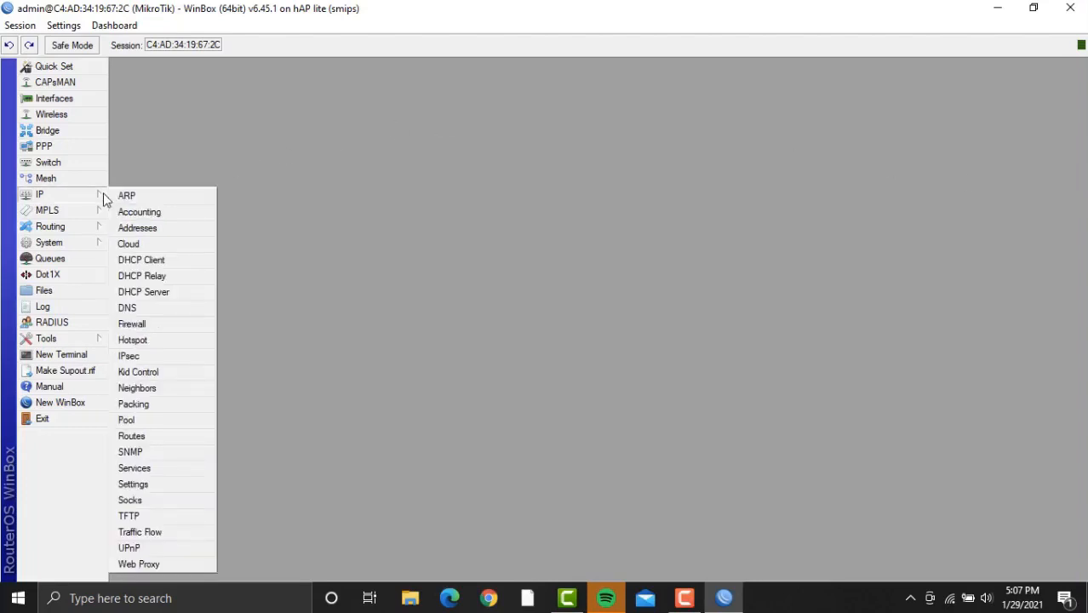
{"action": "left_click", "coordinate": [156, 228]}
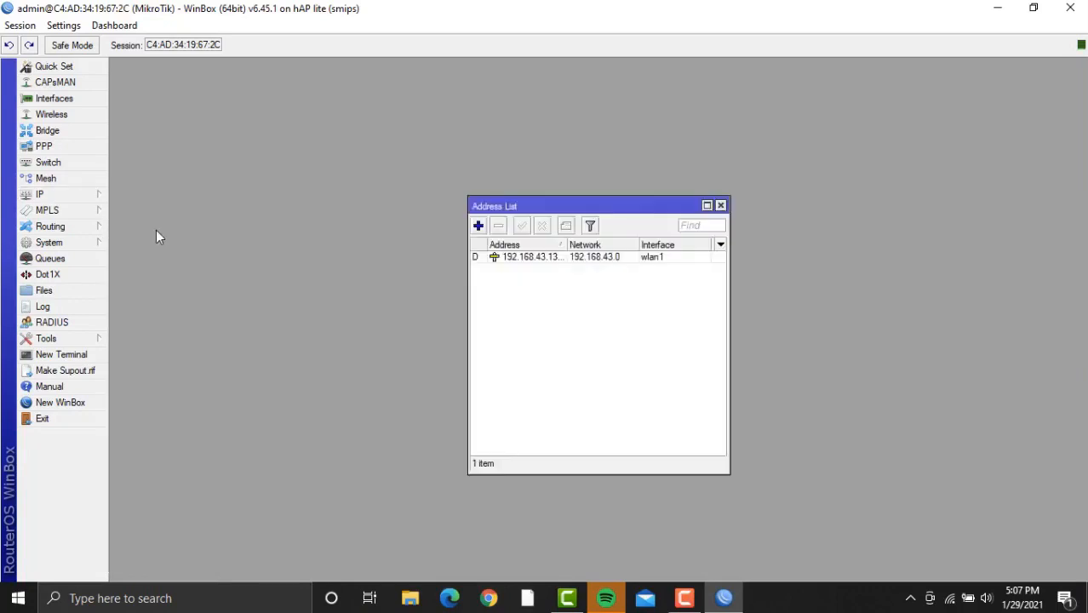
{"action": "left_click", "coordinate": [479, 228]}
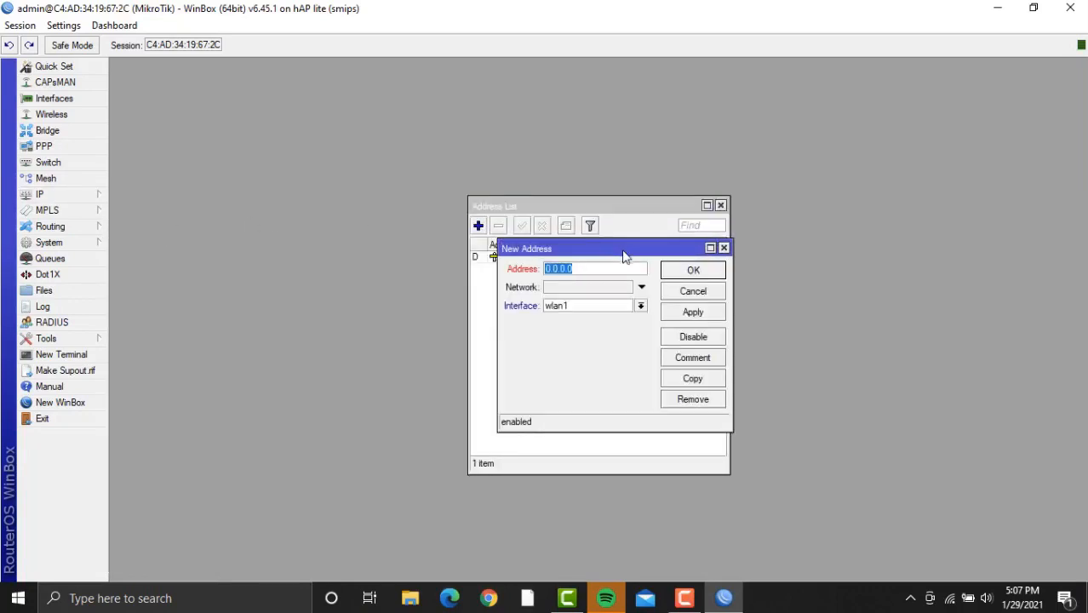
{"action": "key", "text": "BackSpace"}
{"action": "type", "text": "192."}
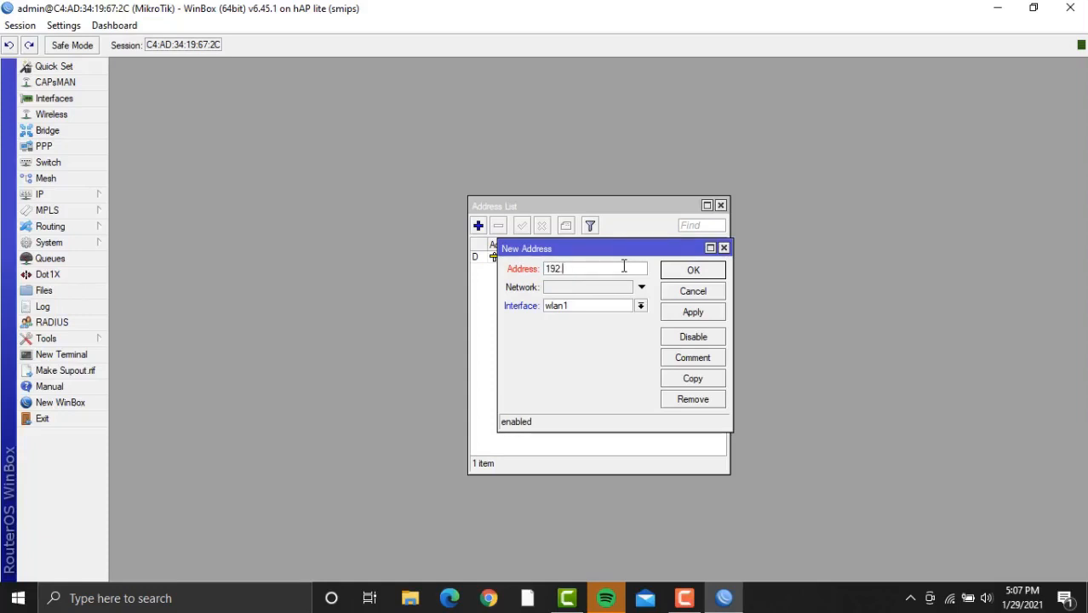
{"action": "type", "text": "168.2.1/24"}
{"action": "left_click", "coordinate": [642, 307]}
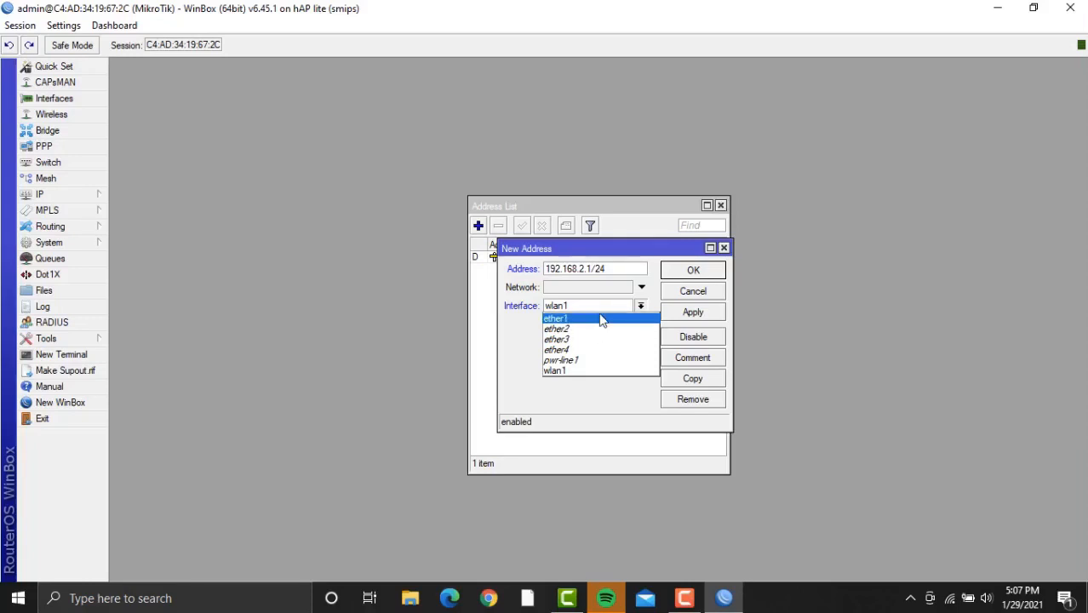
{"action": "left_click", "coordinate": [601, 319]}
{"action": "left_click", "coordinate": [686, 313]}
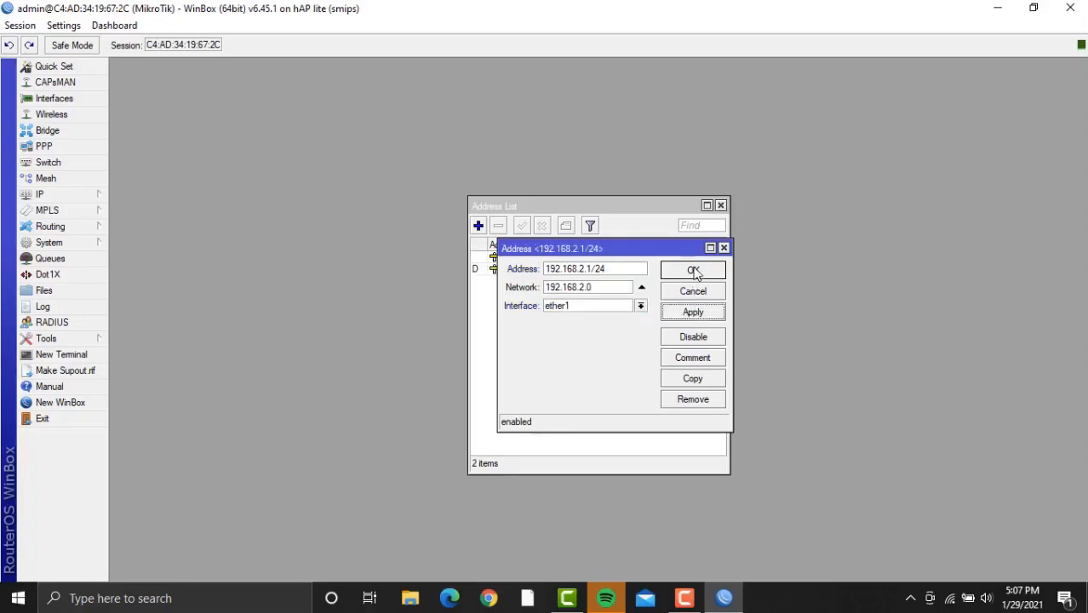
{"action": "left_click", "coordinate": [694, 270]}
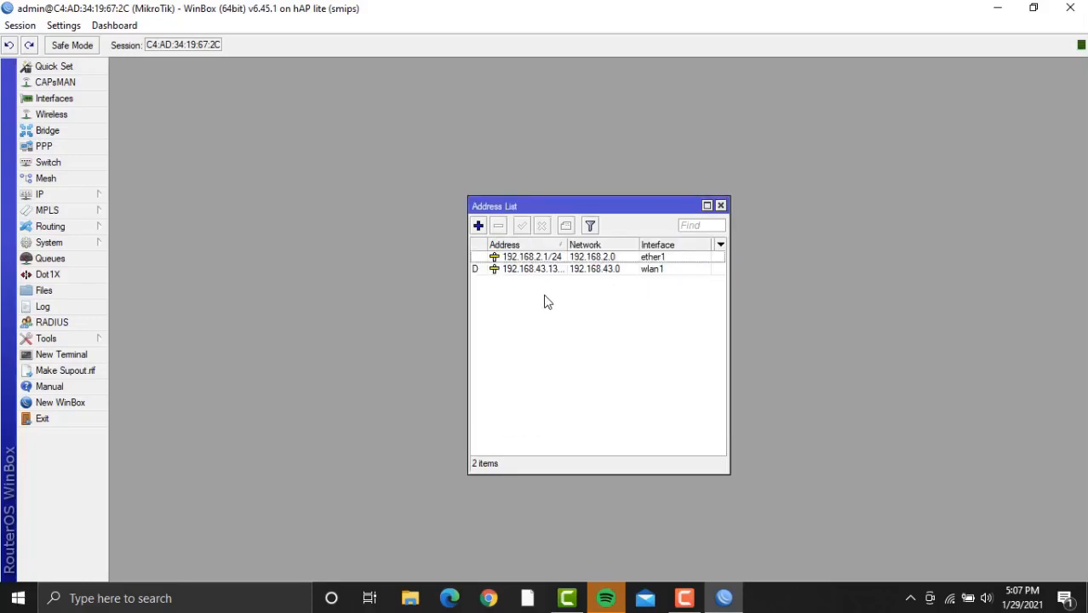
{"action": "left_click", "coordinate": [478, 227]}
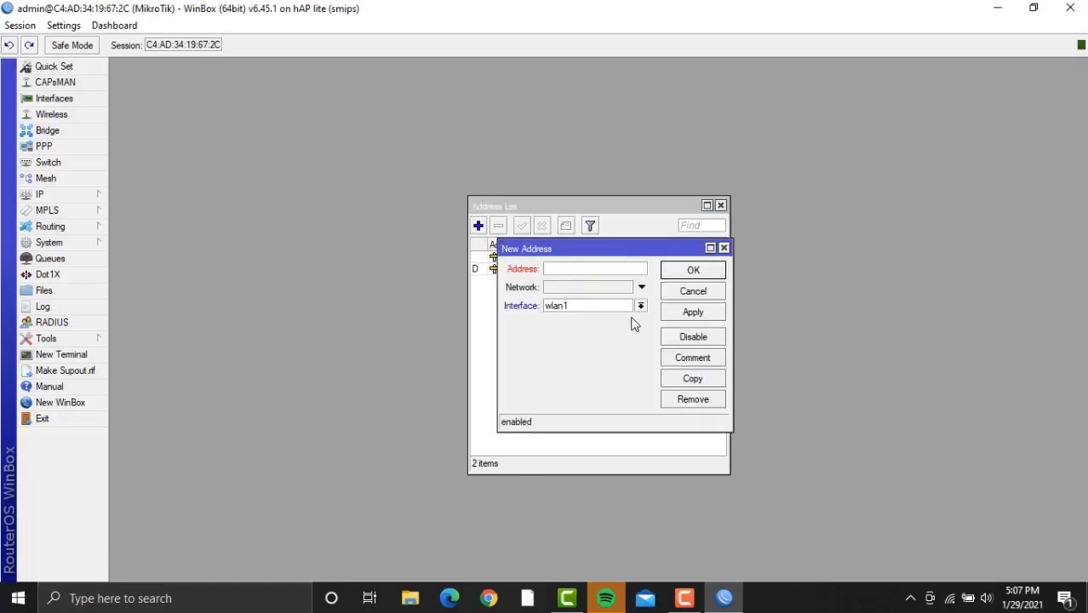
{"action": "type", "text": "192.168.3.1/24"}
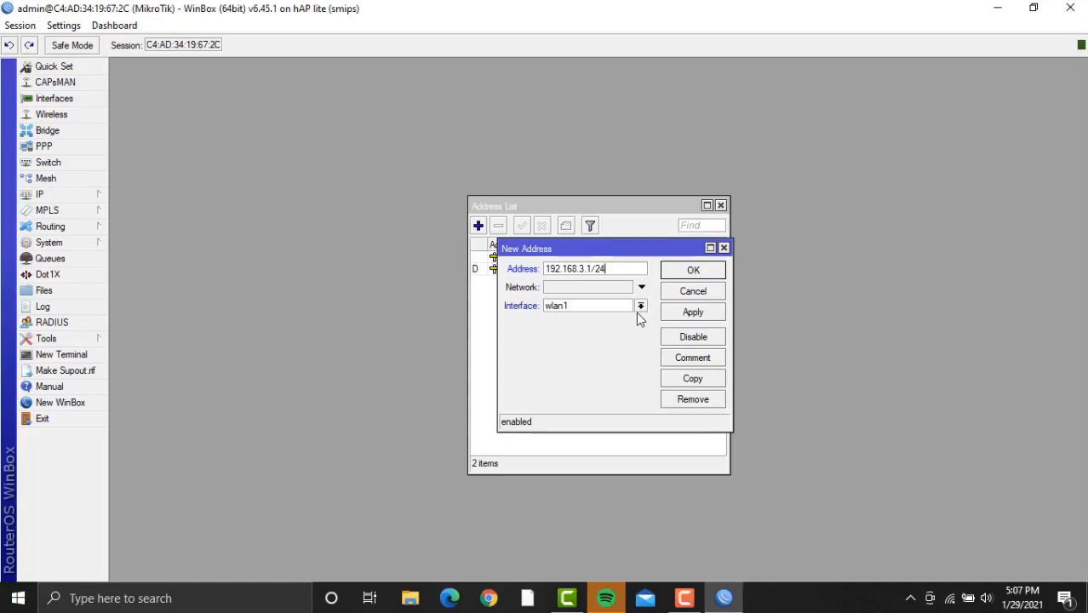
{"action": "left_click", "coordinate": [641, 306]}
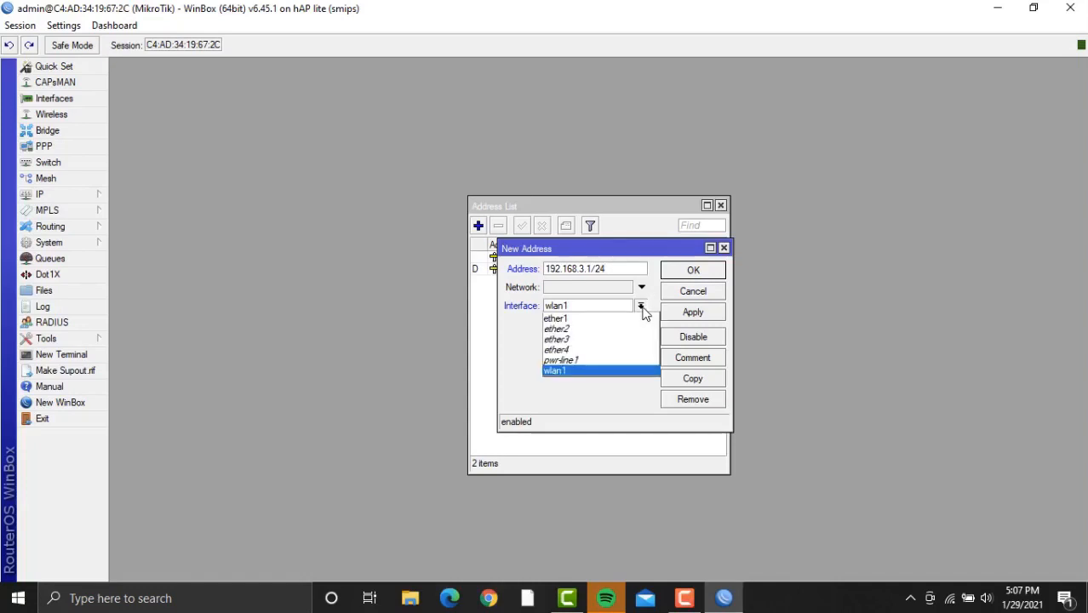
{"action": "left_click", "coordinate": [613, 328]}
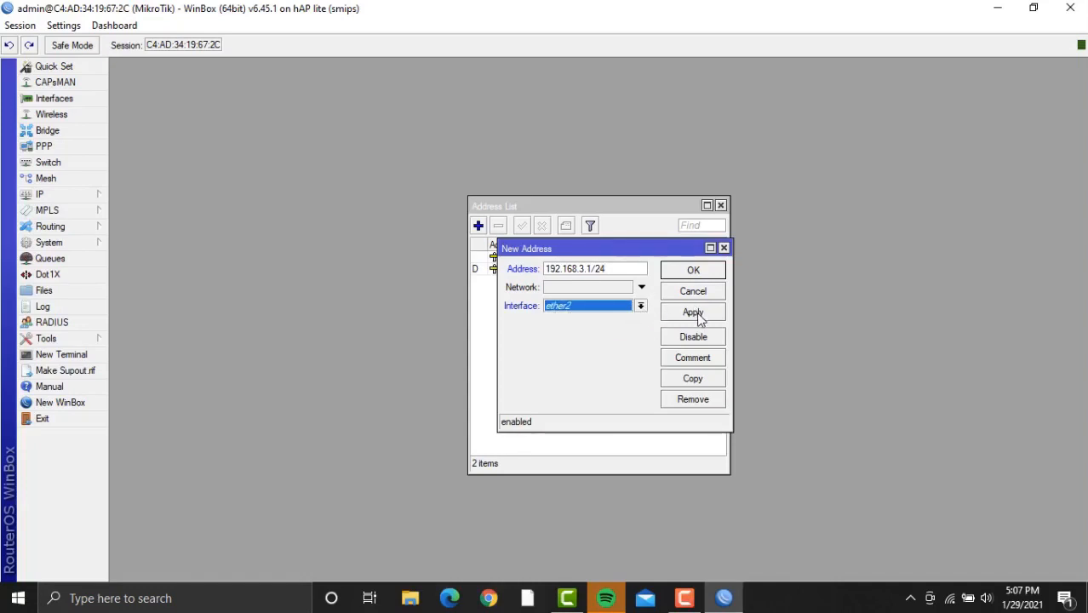
{"action": "left_click", "coordinate": [693, 312]}
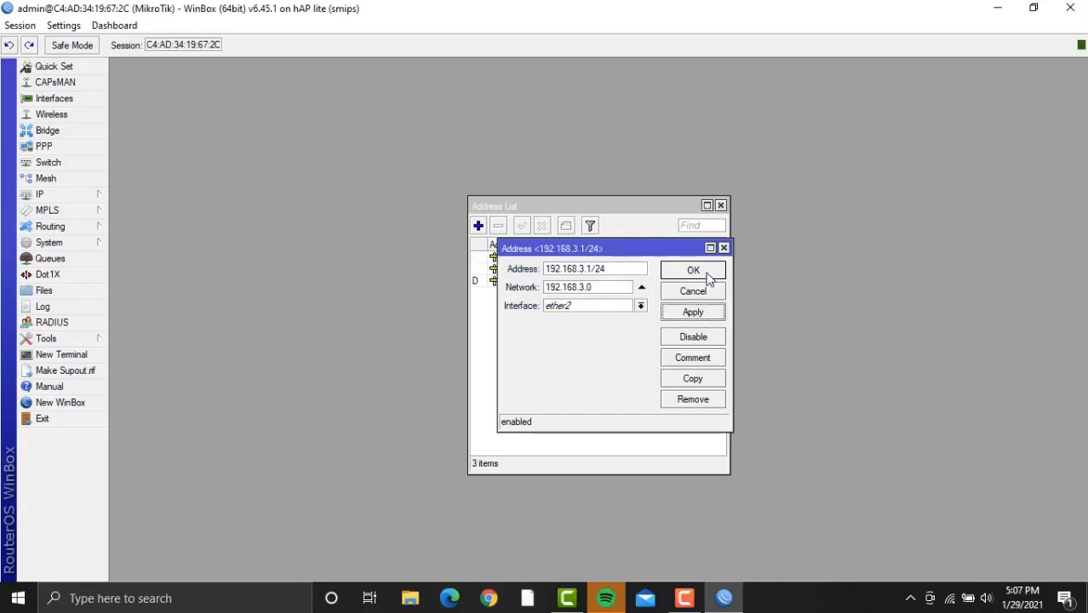
{"action": "left_click", "coordinate": [706, 273]}
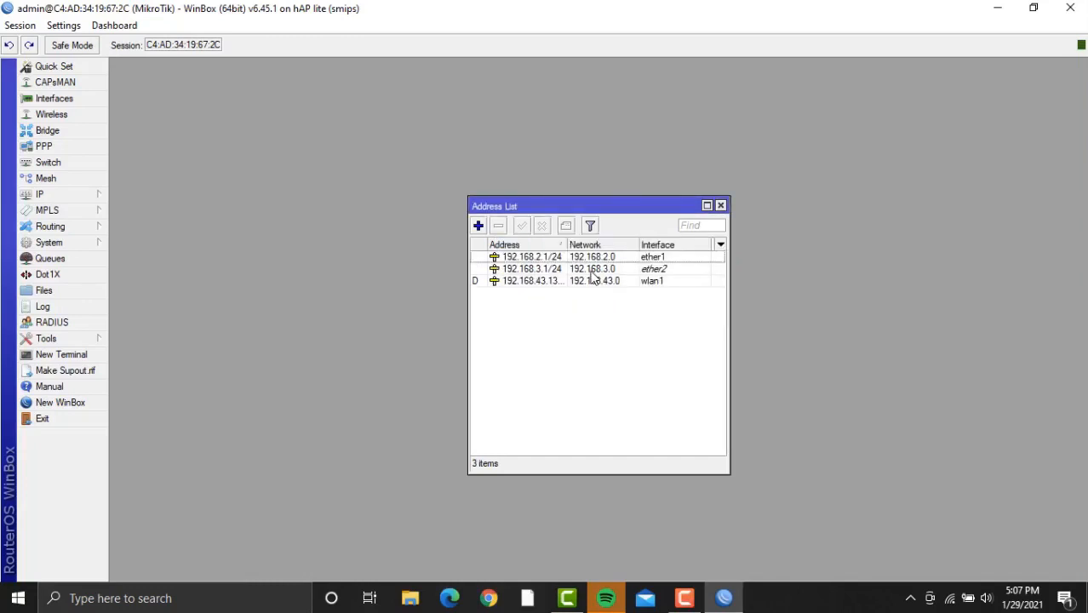
Add 192.168.4.1/24 on ether3 and 192.168.5.1/24 on ether4, then close the Address List.
{"action": "left_click", "coordinate": [478, 226]}
{"action": "key", "text": "BackSpace"}
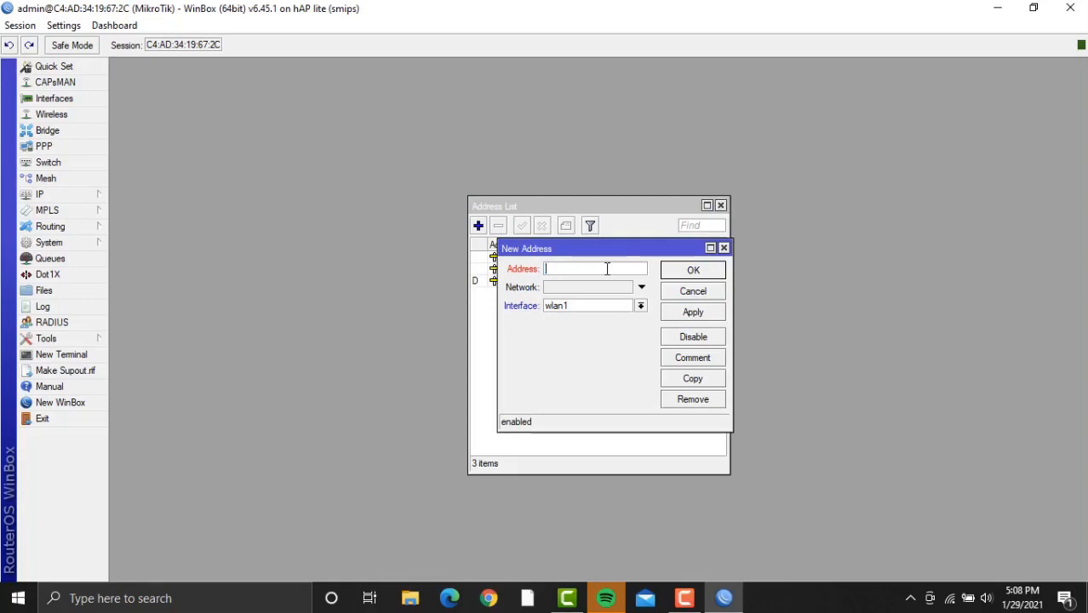
{"action": "type", "text": "192.168"}
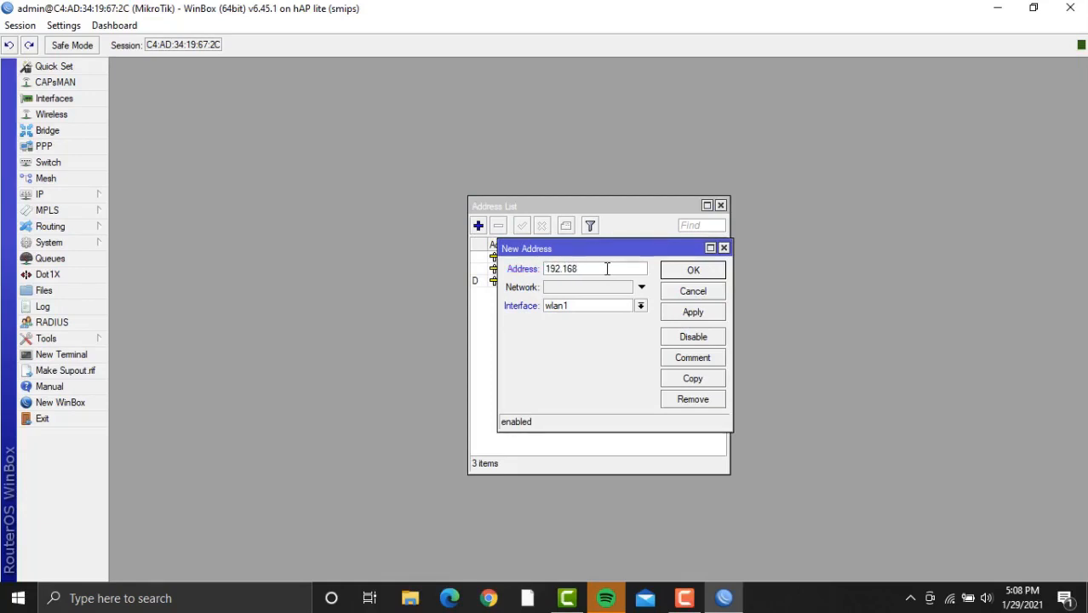
{"action": "type", "text": ".4.1/24"}
{"action": "left_click", "coordinate": [640, 305]}
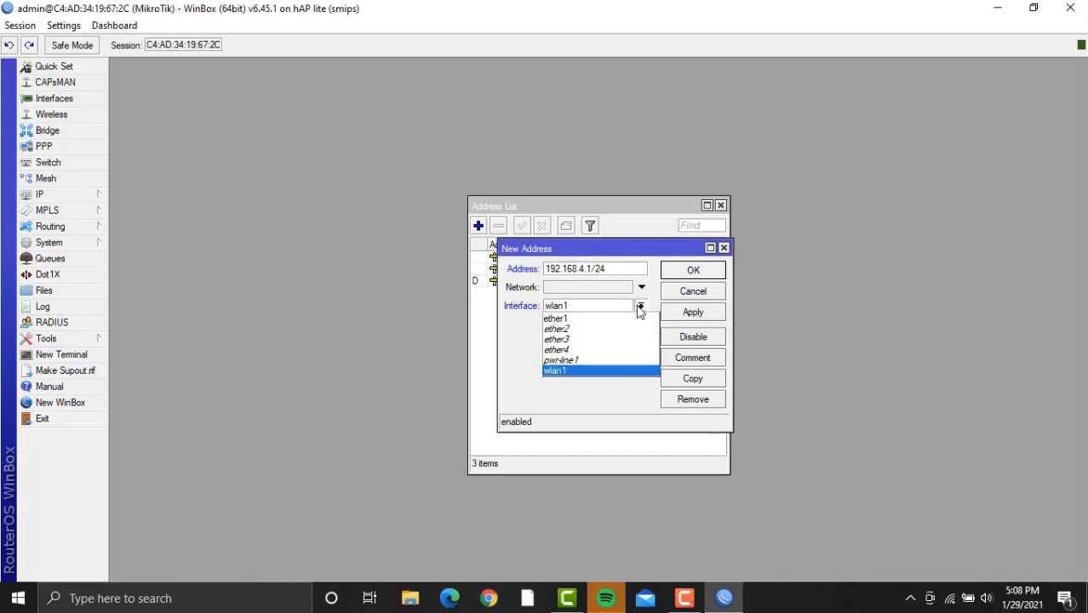
{"action": "left_click", "coordinate": [609, 340]}
{"action": "left_click", "coordinate": [694, 314]}
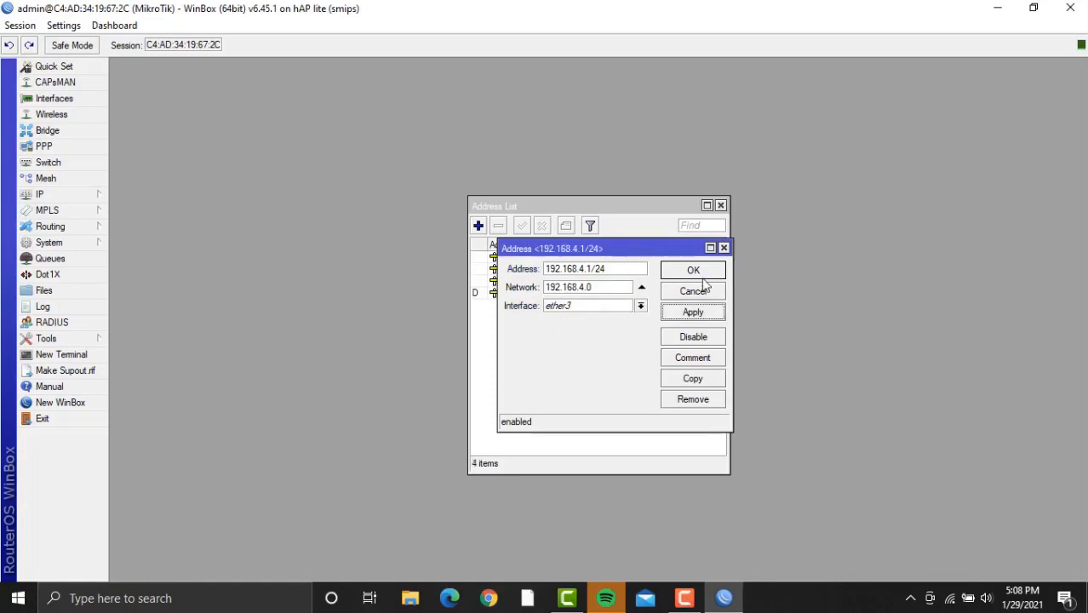
{"action": "left_click", "coordinate": [704, 270]}
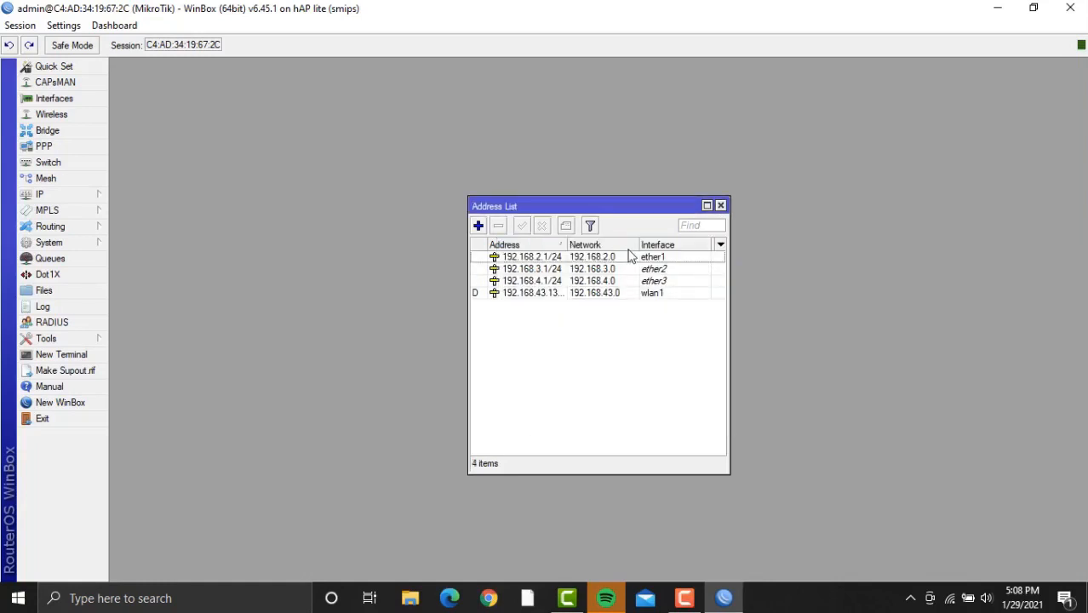
{"action": "left_click", "coordinate": [477, 224]}
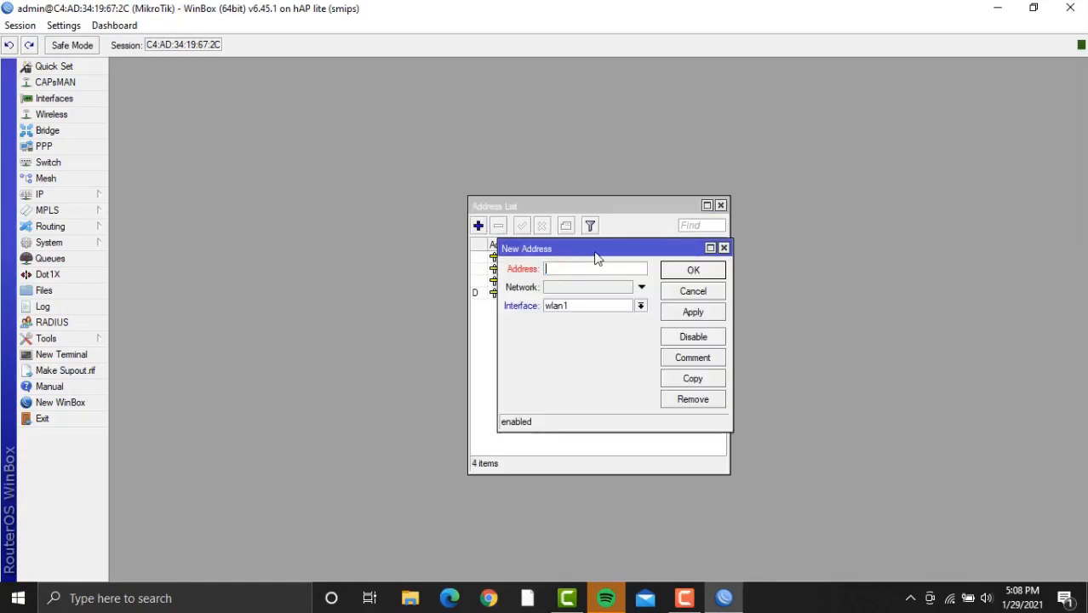
{"action": "type", "text": "192.168.5.1/24"}
{"action": "left_click", "coordinate": [640, 306]}
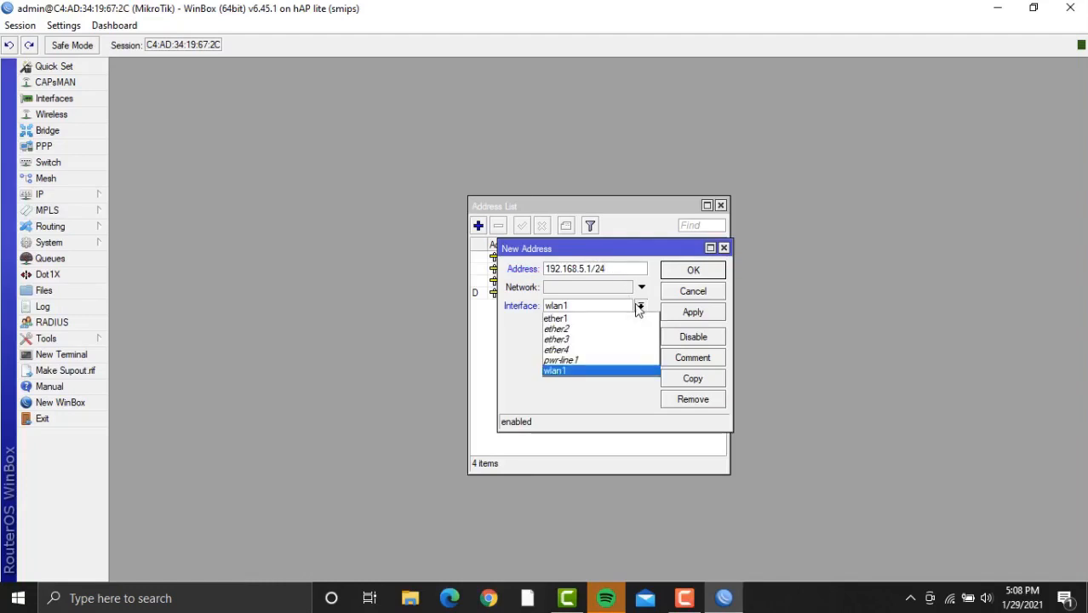
{"action": "left_click", "coordinate": [596, 351]}
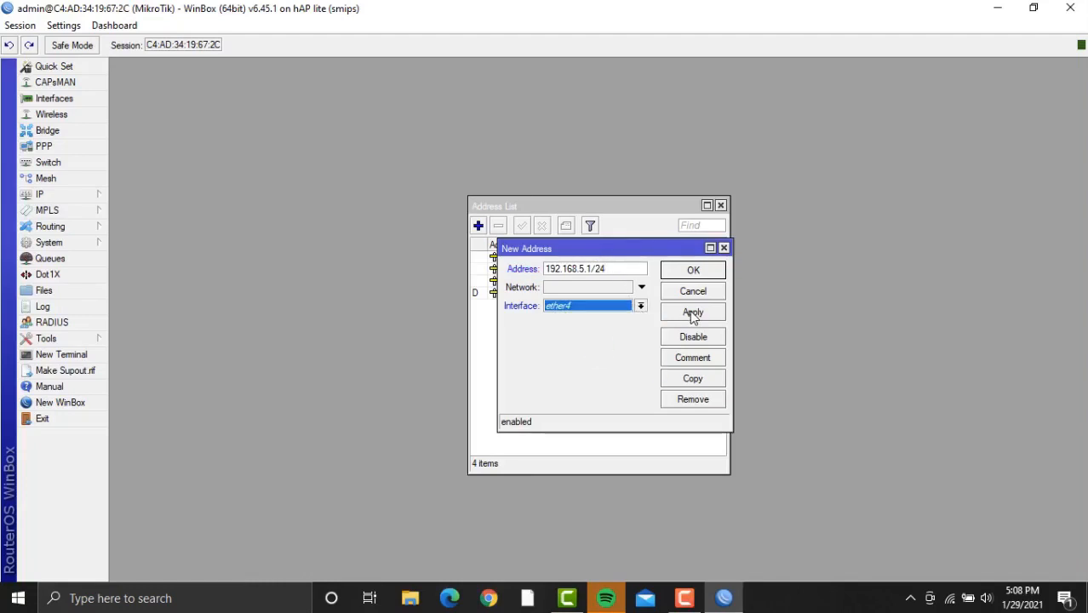
{"action": "left_click", "coordinate": [693, 311]}
{"action": "left_click", "coordinate": [694, 271]}
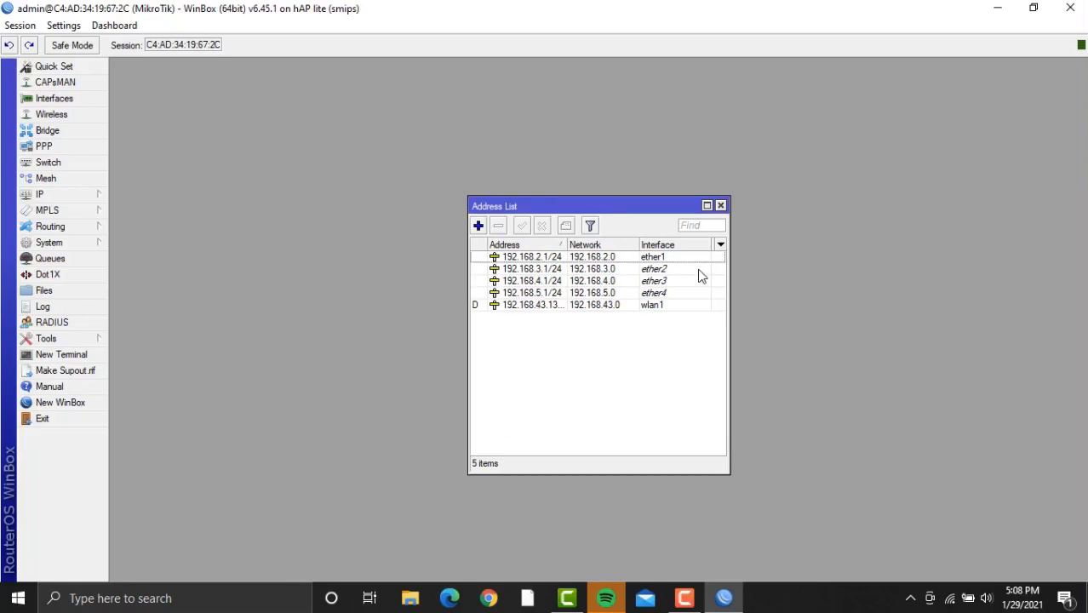
{"action": "left_click", "coordinate": [721, 206]}
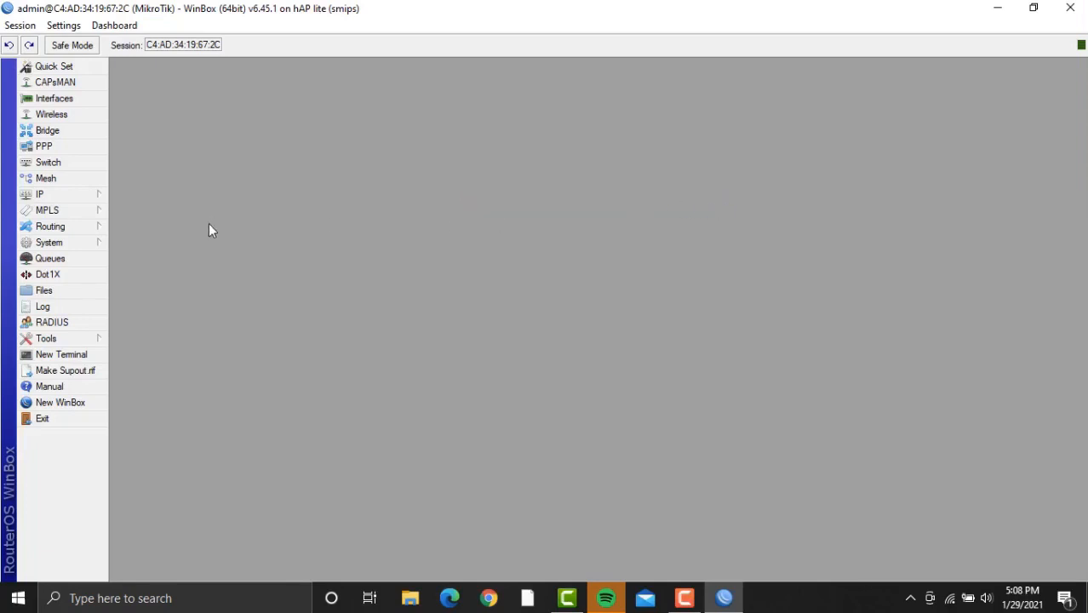
Run DHCP Setup on ether1, accepting the 192.168.2.0/24 space, gateway, pool, DNS and lease defaults.
{"action": "left_click", "coordinate": [58, 195]}
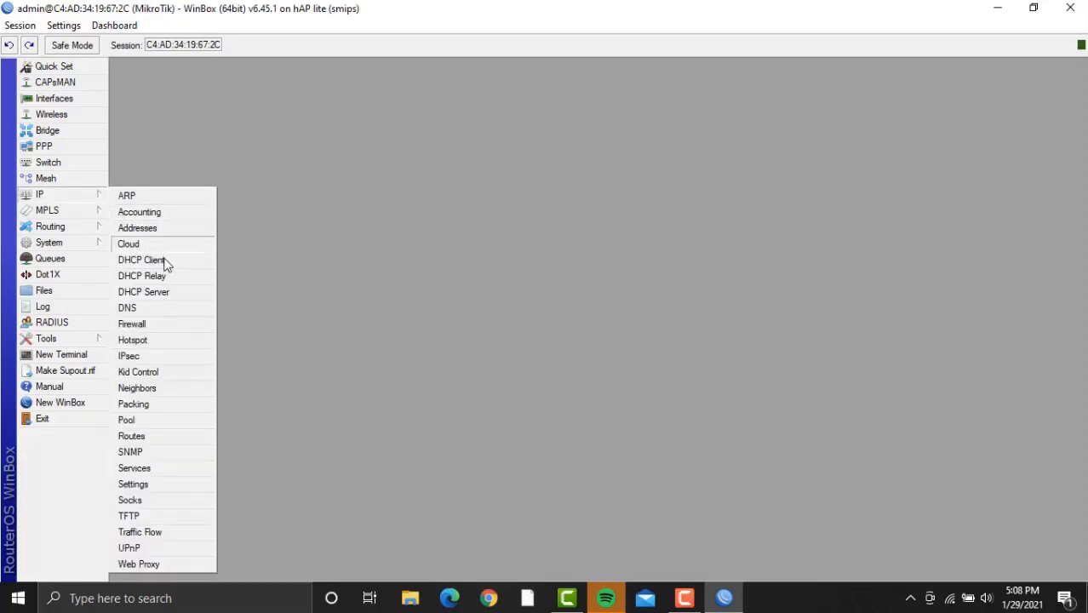
{"action": "left_click", "coordinate": [167, 304]}
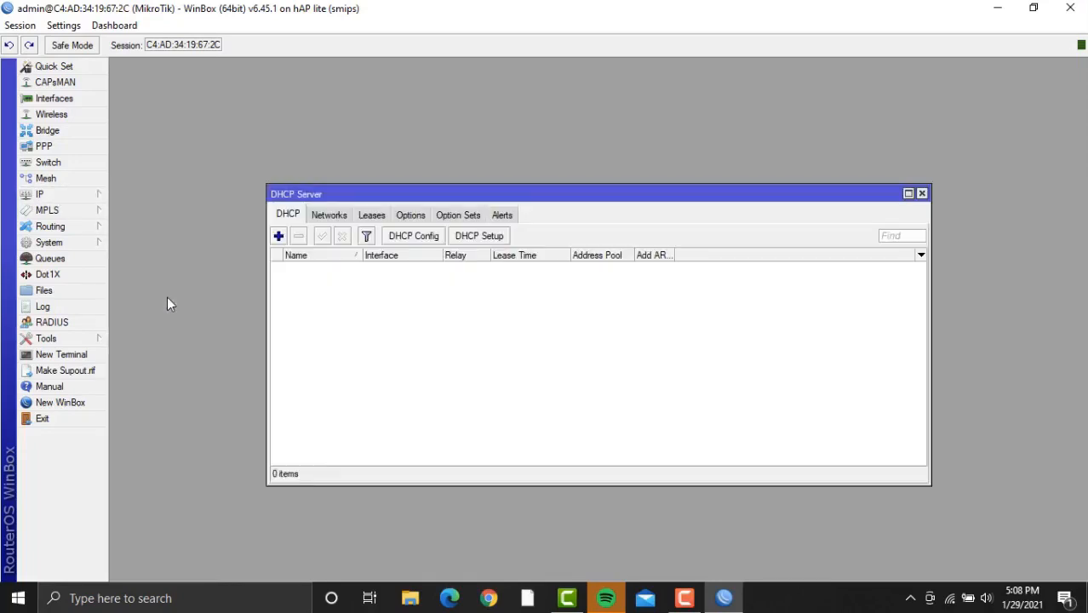
{"action": "left_click", "coordinate": [485, 237]}
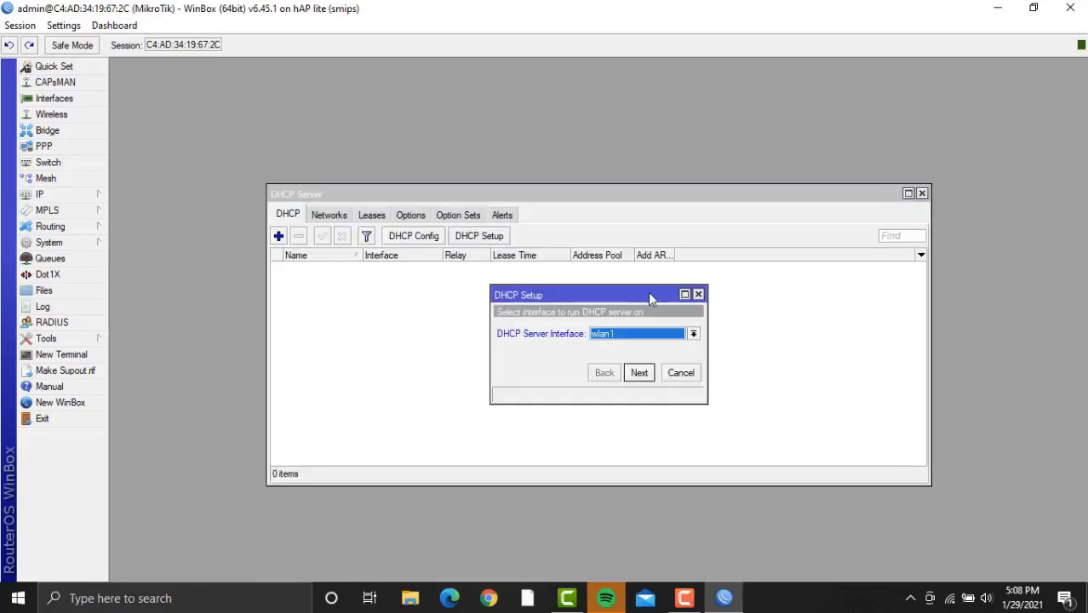
{"action": "left_click", "coordinate": [691, 335]}
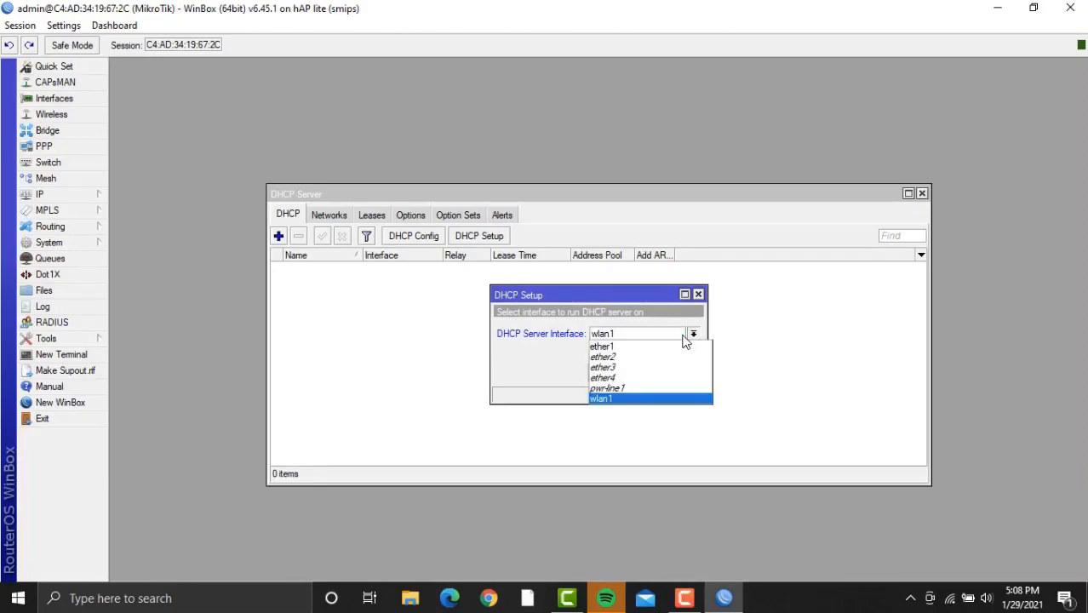
{"action": "left_click", "coordinate": [654, 349]}
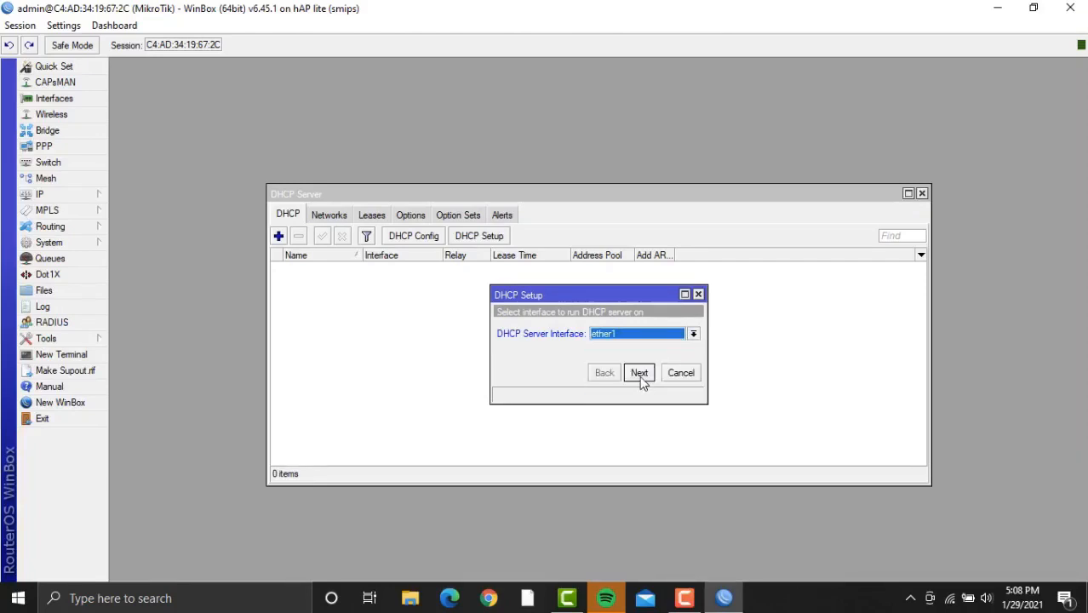
{"action": "left_click", "coordinate": [640, 375]}
{"action": "left_click", "coordinate": [639, 376]}
{"action": "left_click", "coordinate": [639, 376]}
{"action": "left_click", "coordinate": [639, 376]}
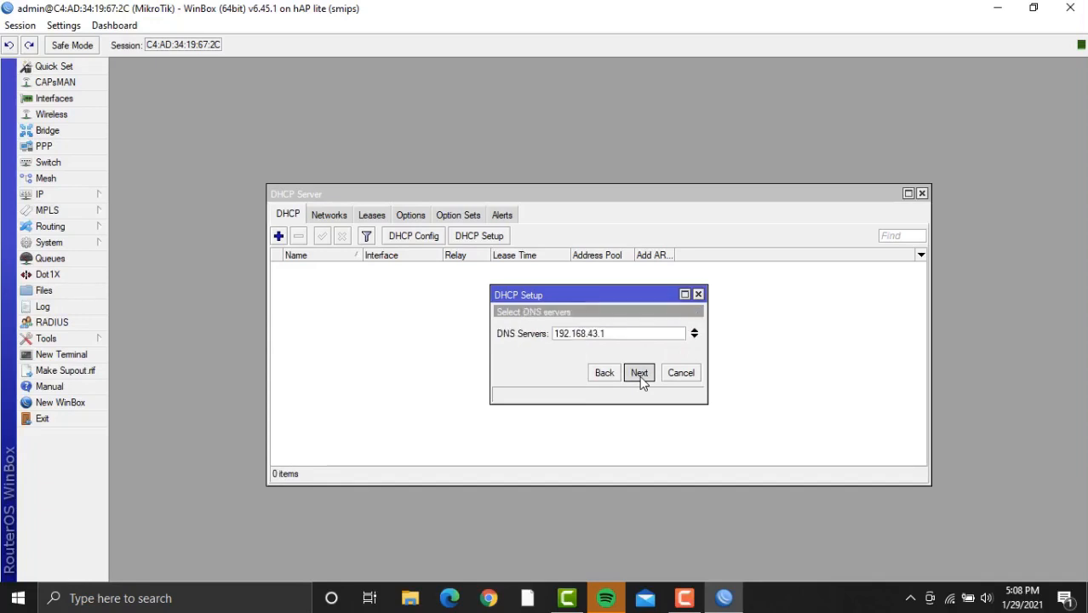
{"action": "left_click", "coordinate": [639, 375]}
{"action": "left_click", "coordinate": [639, 376]}
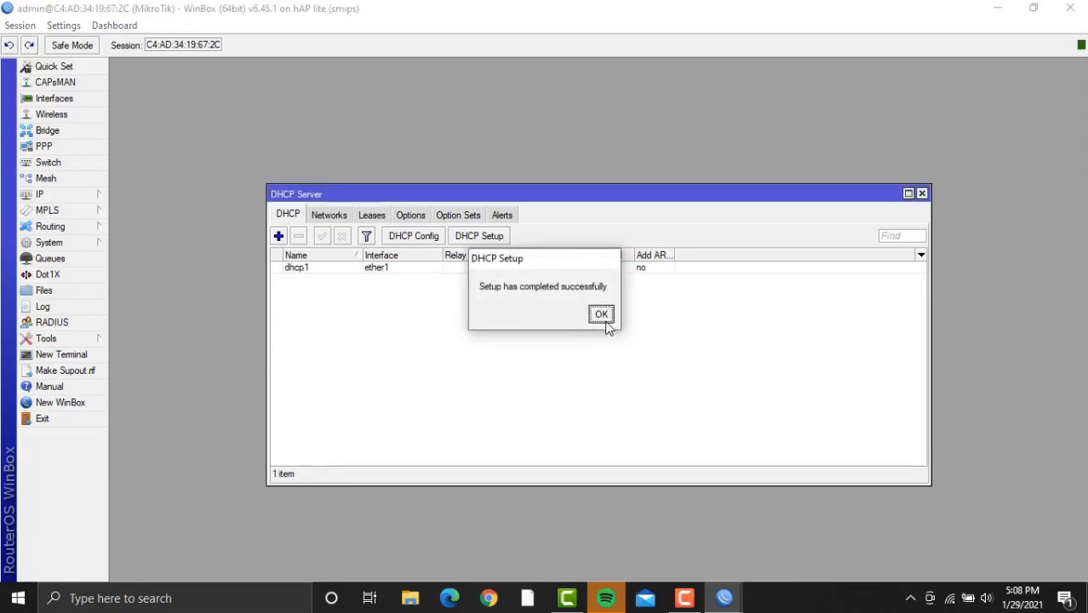
{"action": "left_click", "coordinate": [604, 320]}
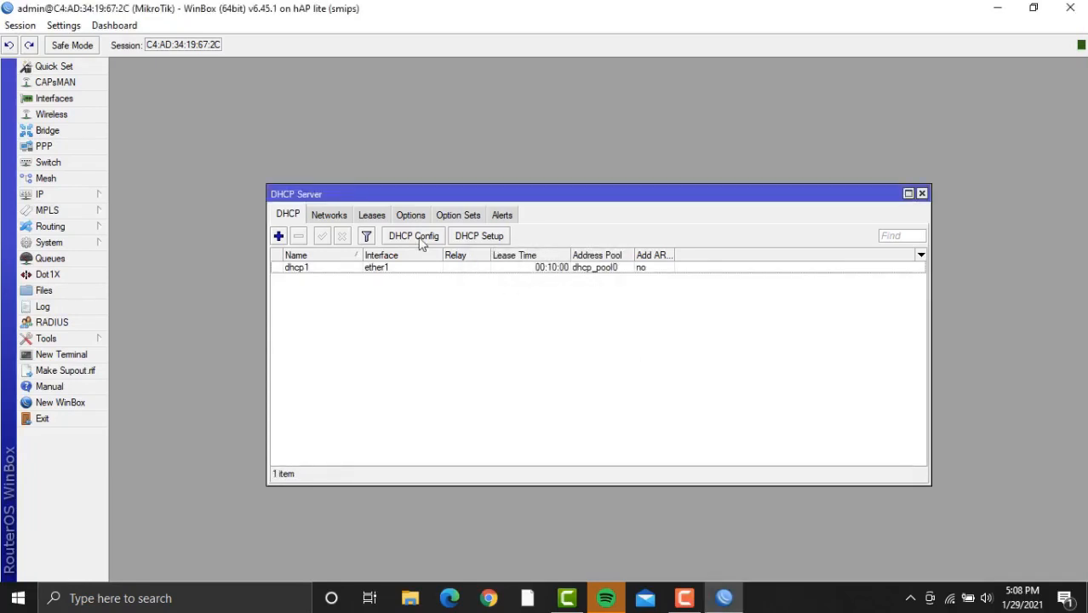
Run DHCP Setup on ether2, accepting all proposed defaults to create dhcp2.
{"action": "left_click", "coordinate": [501, 241]}
{"action": "left_click", "coordinate": [639, 333]}
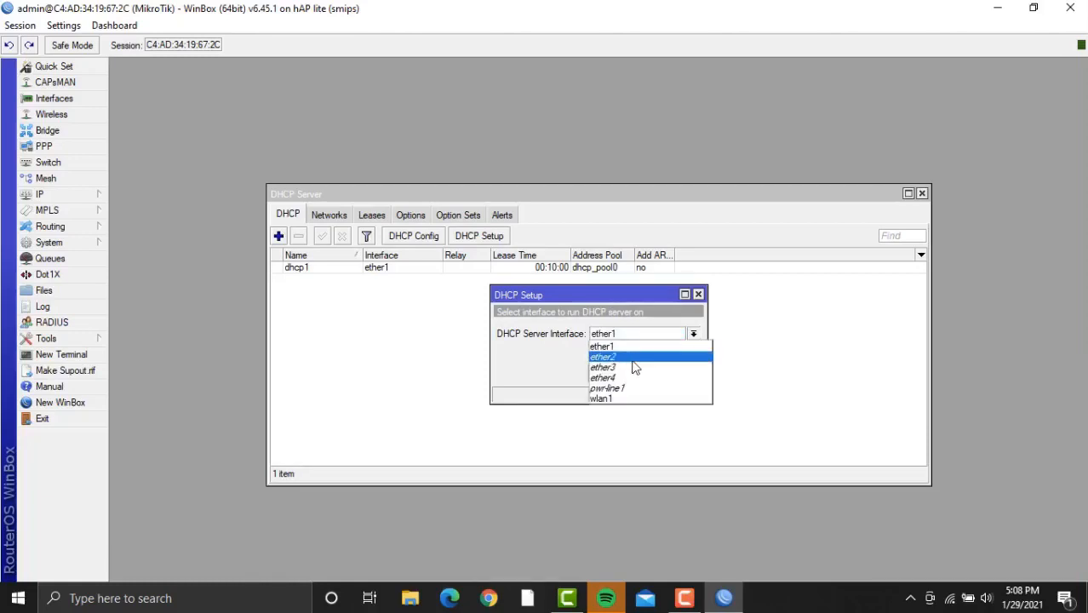
{"action": "left_click", "coordinate": [633, 358]}
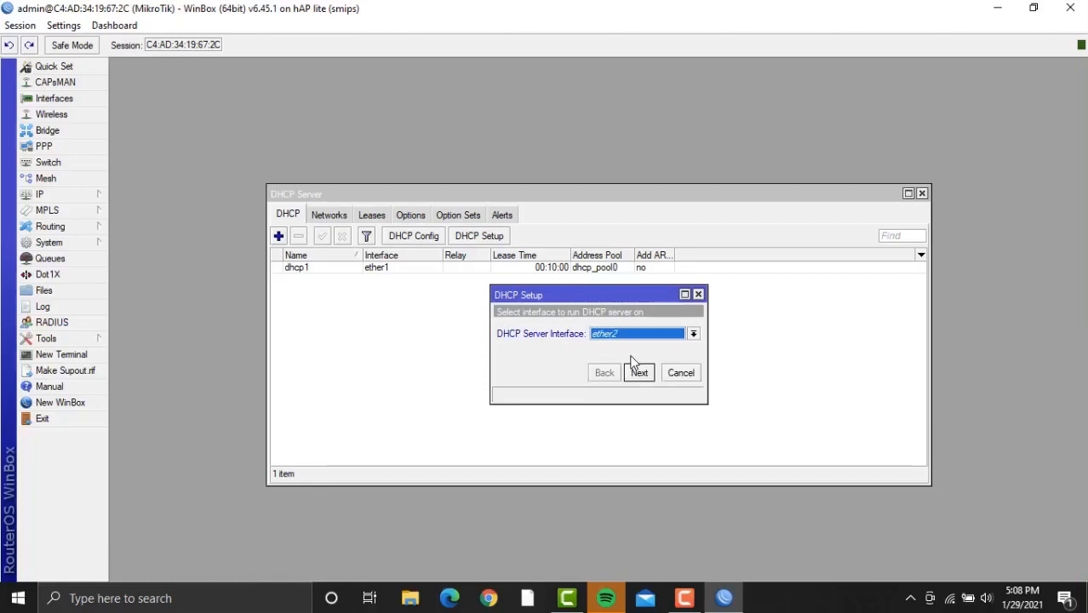
{"action": "left_click", "coordinate": [640, 373]}
{"action": "left_click", "coordinate": [640, 374]}
{"action": "left_click", "coordinate": [640, 374]}
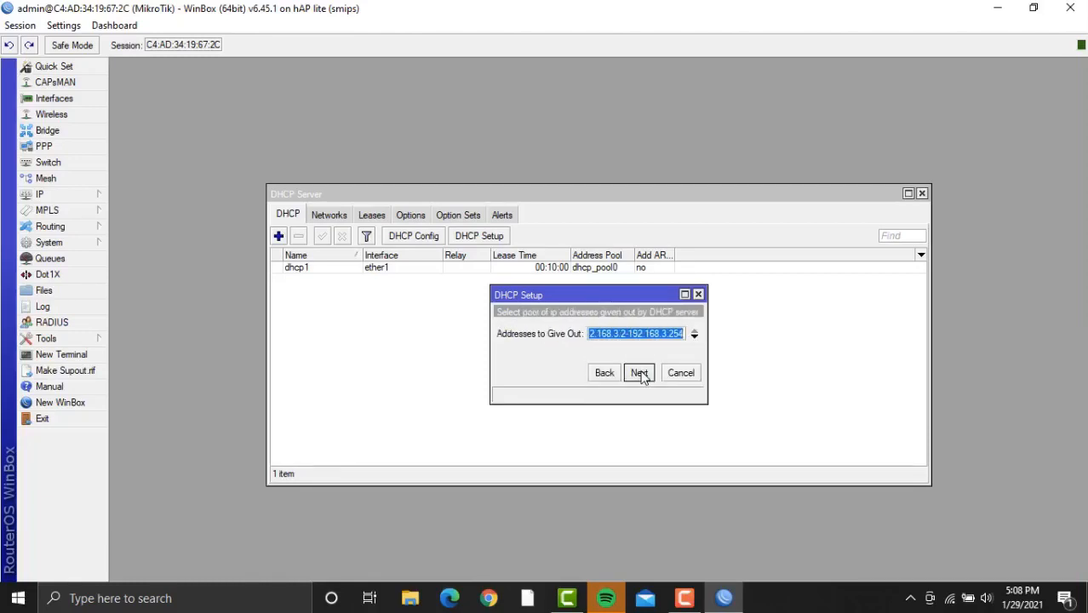
{"action": "left_click", "coordinate": [640, 374]}
{"action": "left_click", "coordinate": [639, 373]}
{"action": "left_click", "coordinate": [640, 375]}
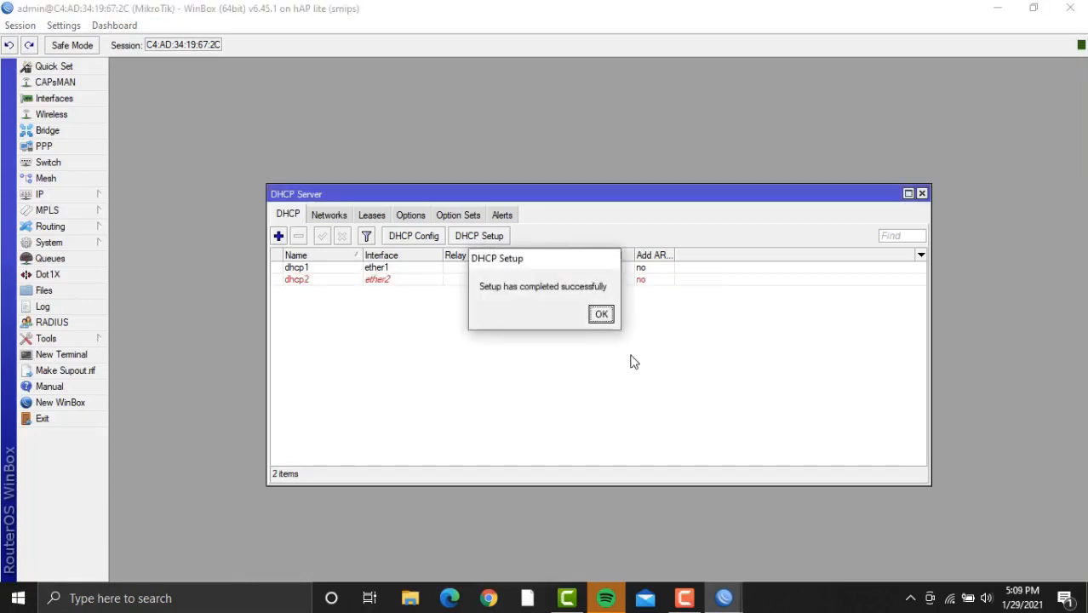
{"action": "left_click", "coordinate": [599, 313]}
Run DHCP Setup on ether3 with the 192.168.4.0/24 defaults and DNS 192.168.43.1.
{"action": "left_click", "coordinate": [489, 236]}
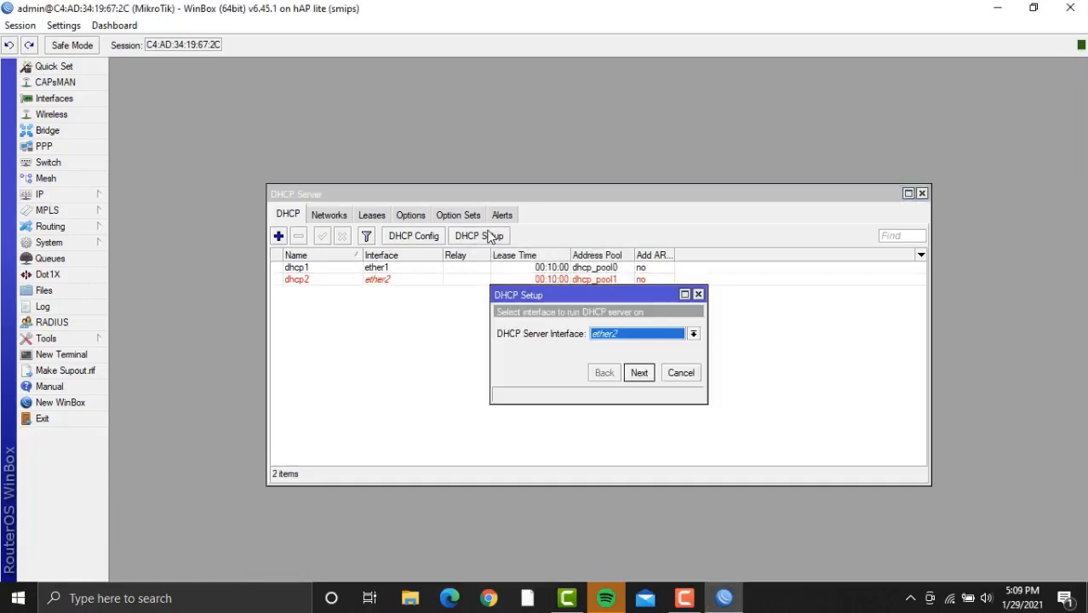
{"action": "left_click", "coordinate": [658, 334]}
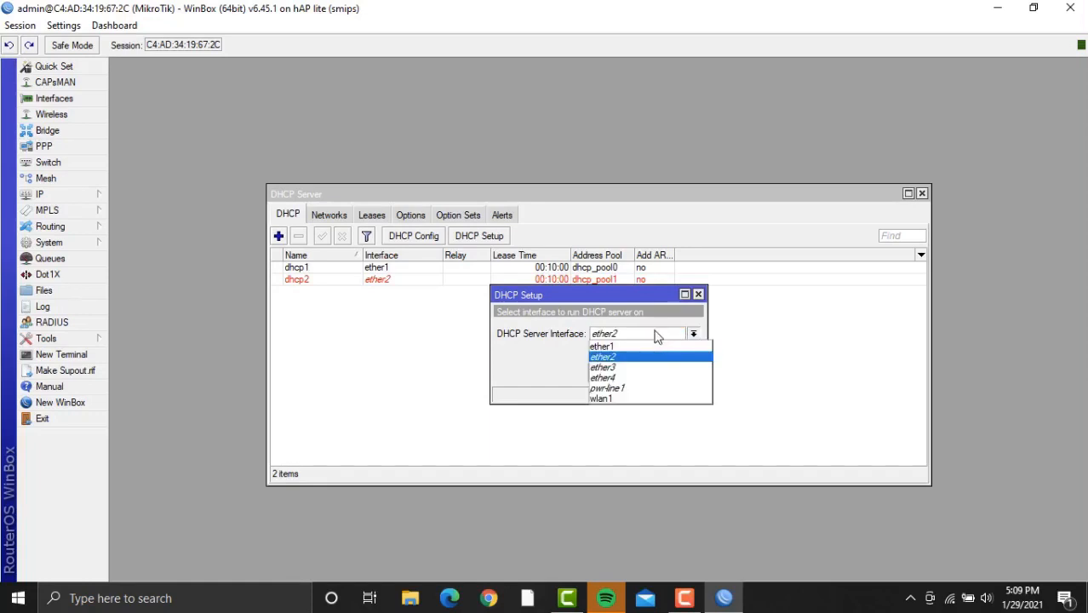
{"action": "left_click", "coordinate": [645, 367]}
{"action": "left_click", "coordinate": [639, 373]}
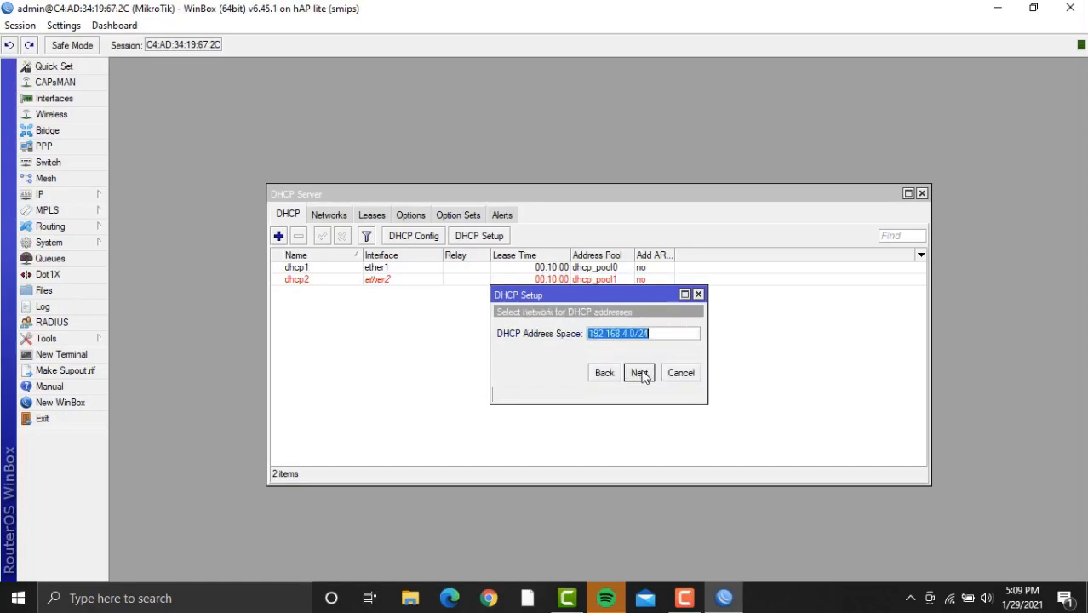
{"action": "left_click", "coordinate": [640, 373]}
{"action": "left_click", "coordinate": [639, 373]}
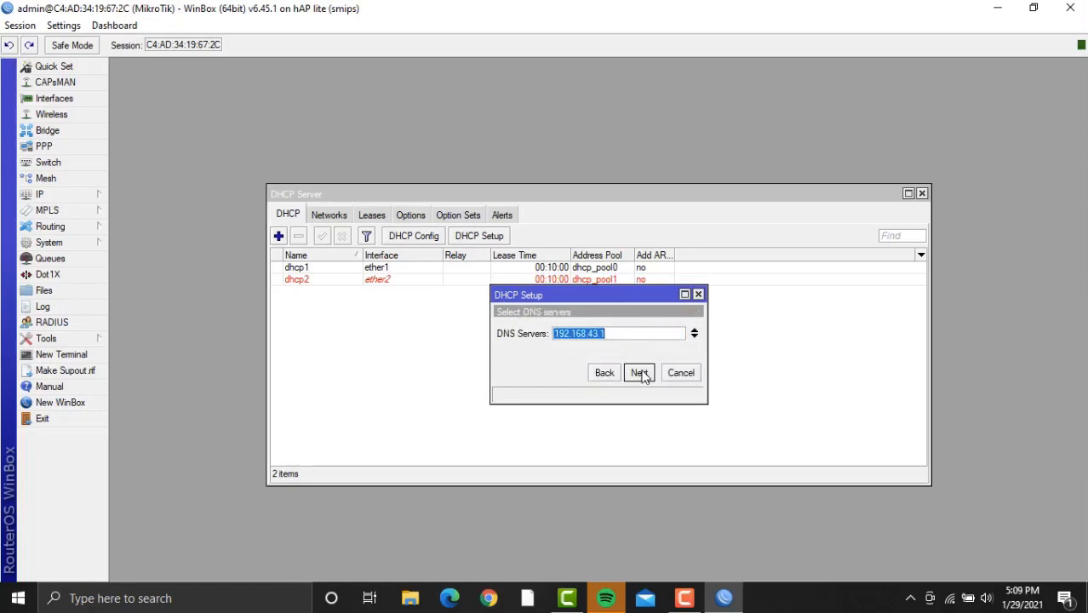
{"action": "left_click", "coordinate": [640, 373]}
{"action": "left_click", "coordinate": [639, 373]}
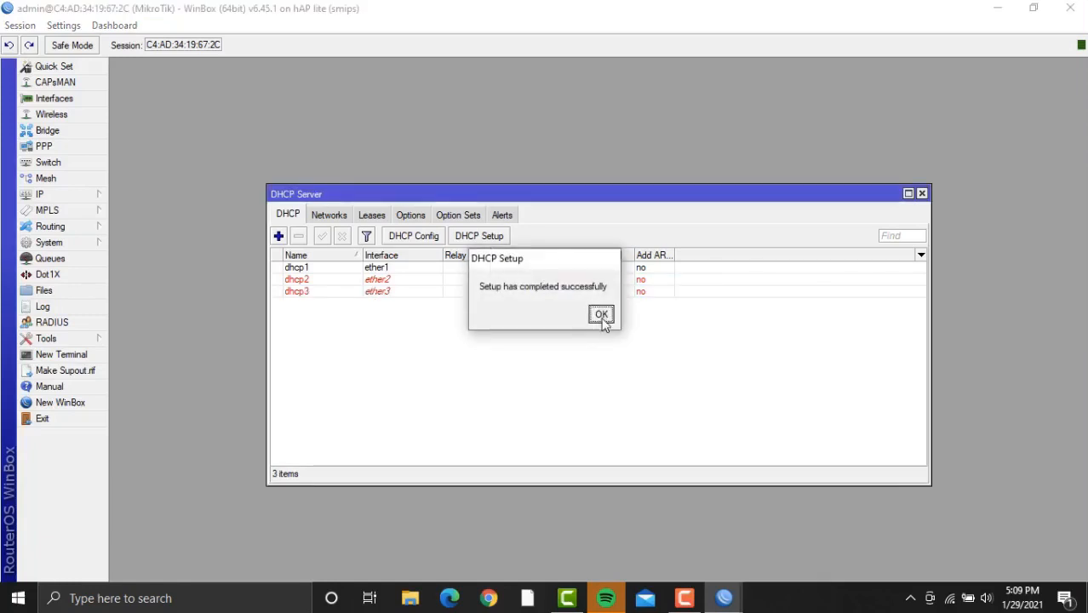
{"action": "left_click", "coordinate": [601, 315]}
Begin DHCP Setup on ether4, accepting the address space, gateway and 192.168.5.x range.
{"action": "left_click", "coordinate": [483, 238]}
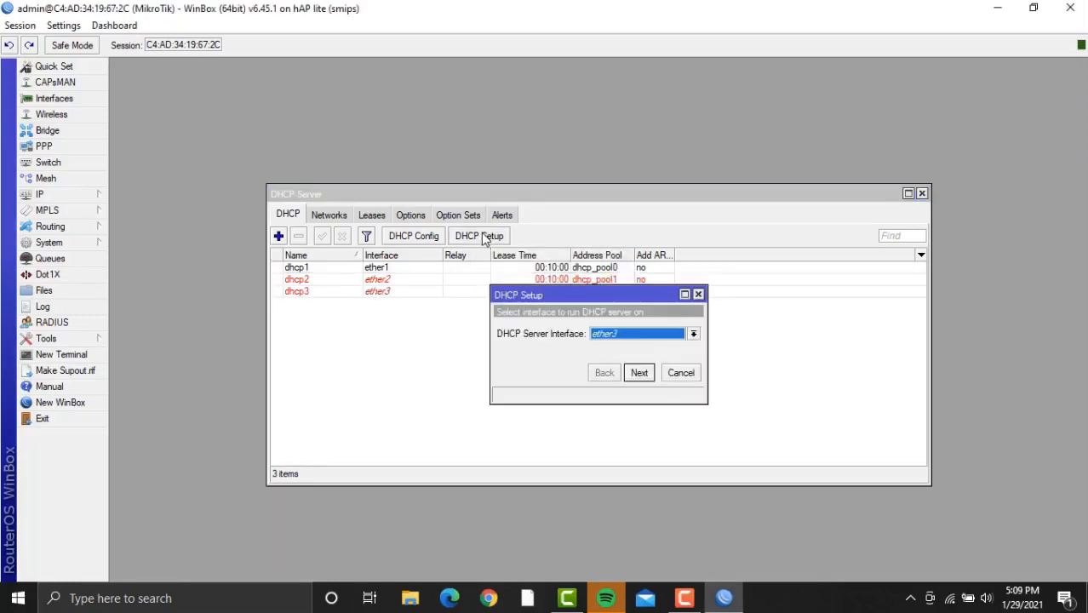
{"action": "left_click", "coordinate": [634, 334]}
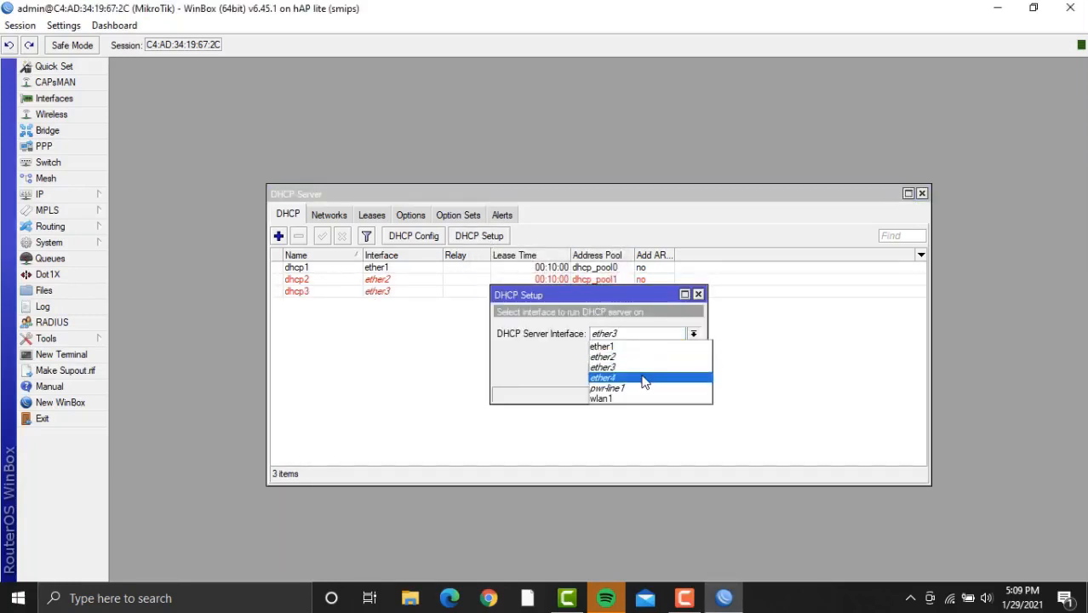
{"action": "left_click", "coordinate": [644, 379]}
{"action": "left_click", "coordinate": [639, 373]}
{"action": "left_click", "coordinate": [639, 373]}
{"action": "left_click", "coordinate": [639, 373]}
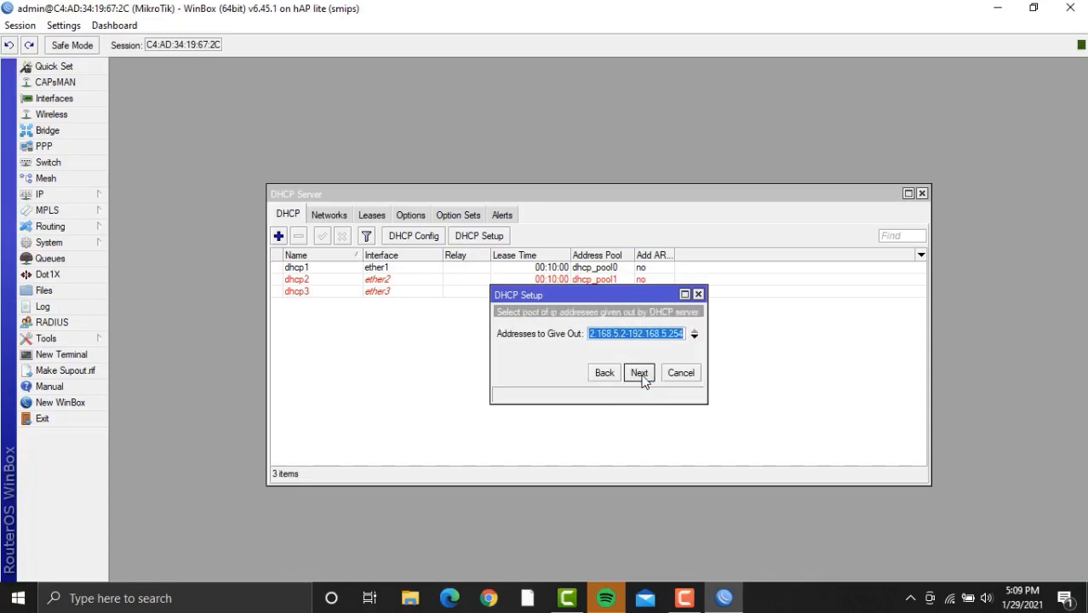
{"action": "left_click", "coordinate": [640, 372]}
{"action": "left_click", "coordinate": [640, 375]}
Bring the stalled ether4 DHCP setup back to the front and cancel it.
{"action": "mouse_move", "coordinate": [685, 601]}
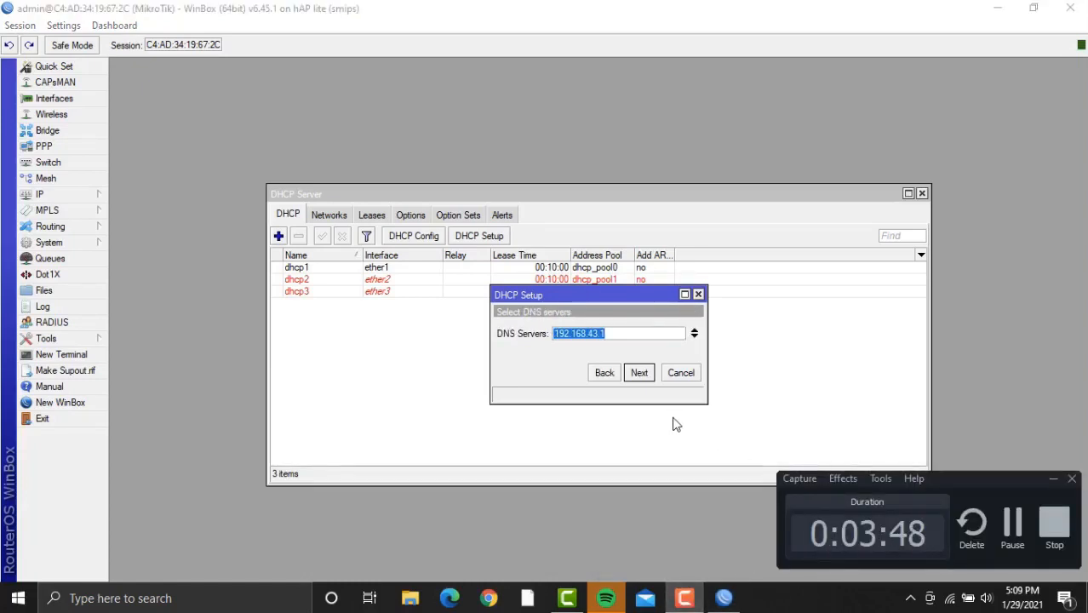
{"action": "left_click", "coordinate": [660, 415]}
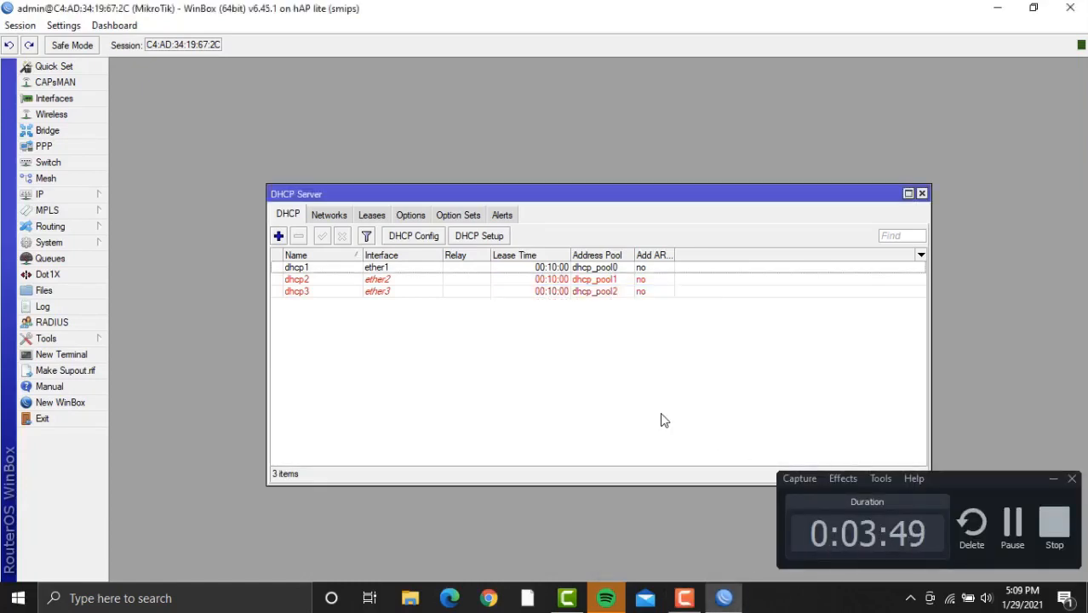
{"action": "left_click", "coordinate": [493, 241]}
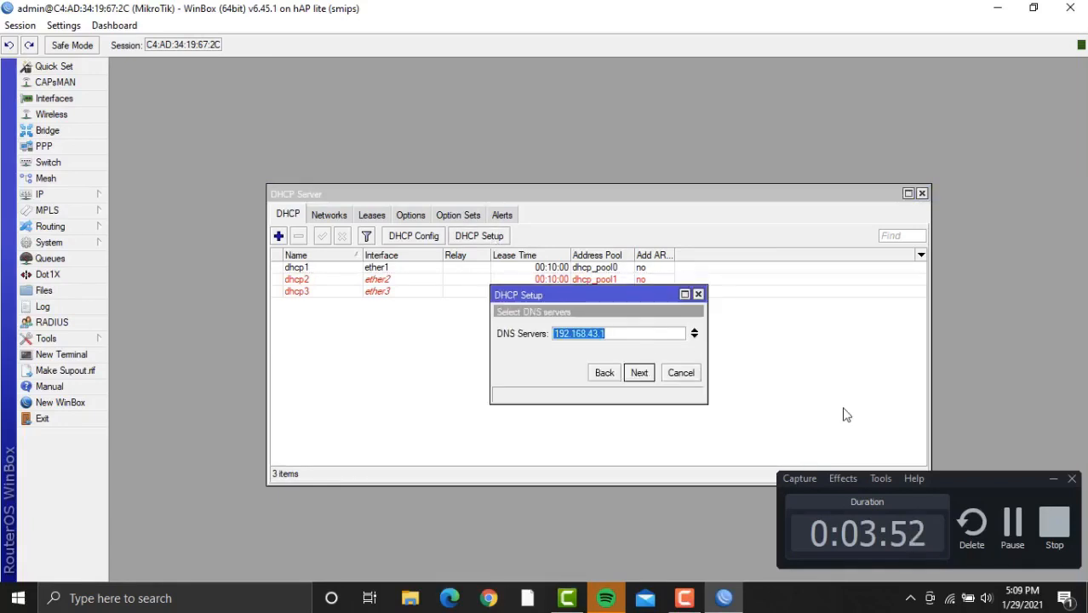
{"action": "left_click", "coordinate": [1052, 480]}
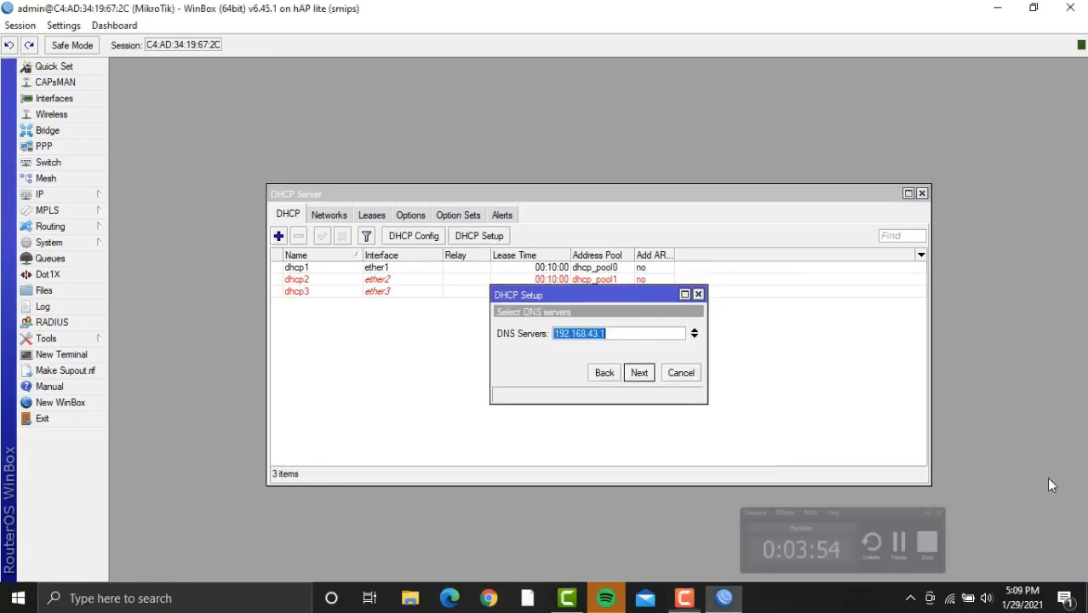
{"action": "left_click", "coordinate": [645, 333]}
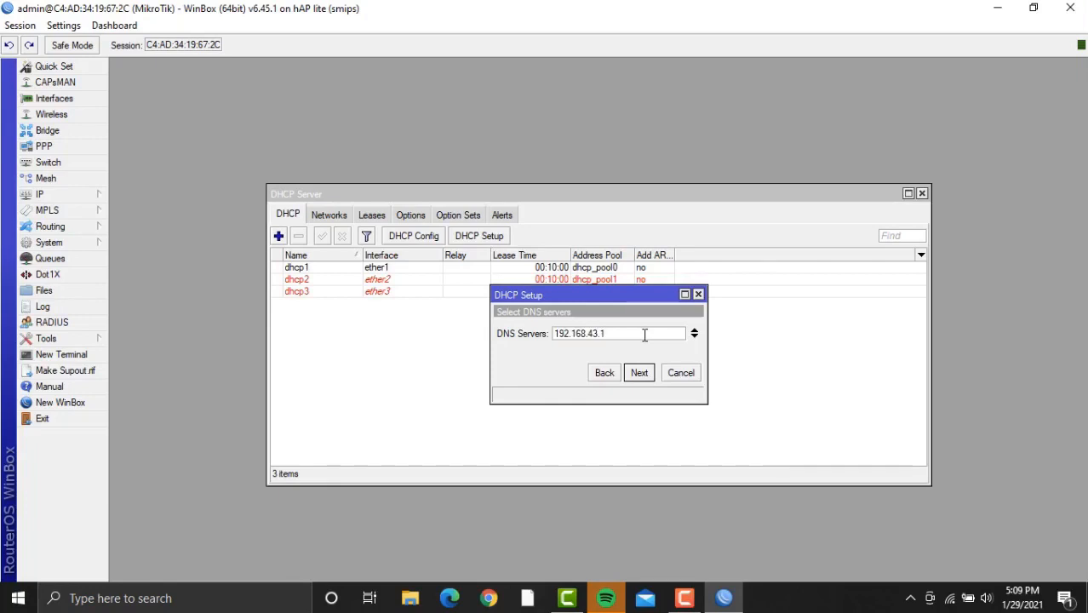
{"action": "left_click", "coordinate": [698, 295]}
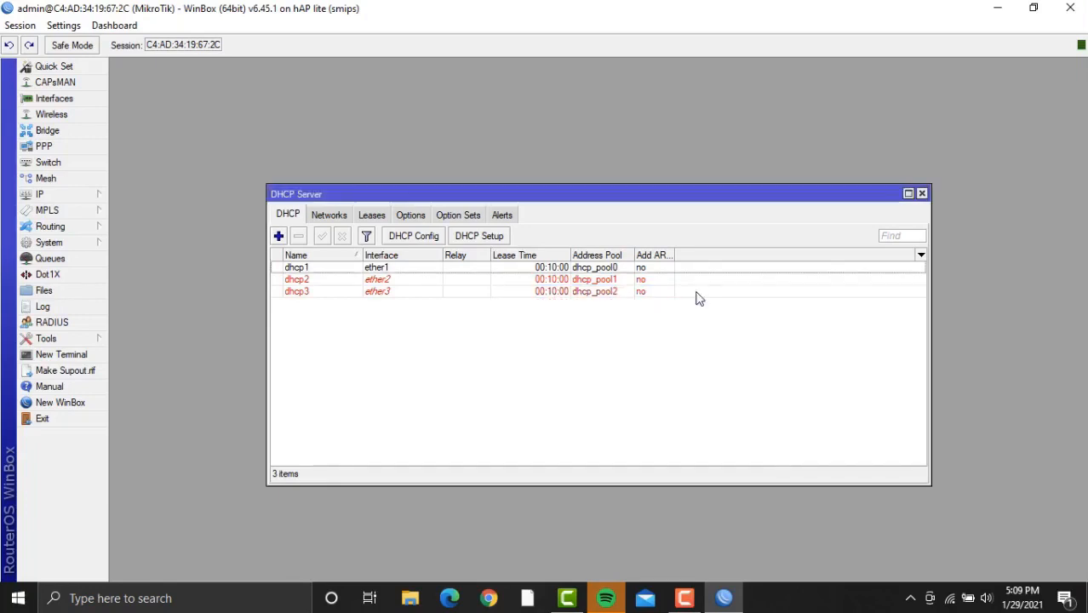
Rerun DHCP Setup for ether4 with the 192.168.5.0/24 defaults, then close the DHCP Server list.
{"action": "left_click", "coordinate": [481, 239]}
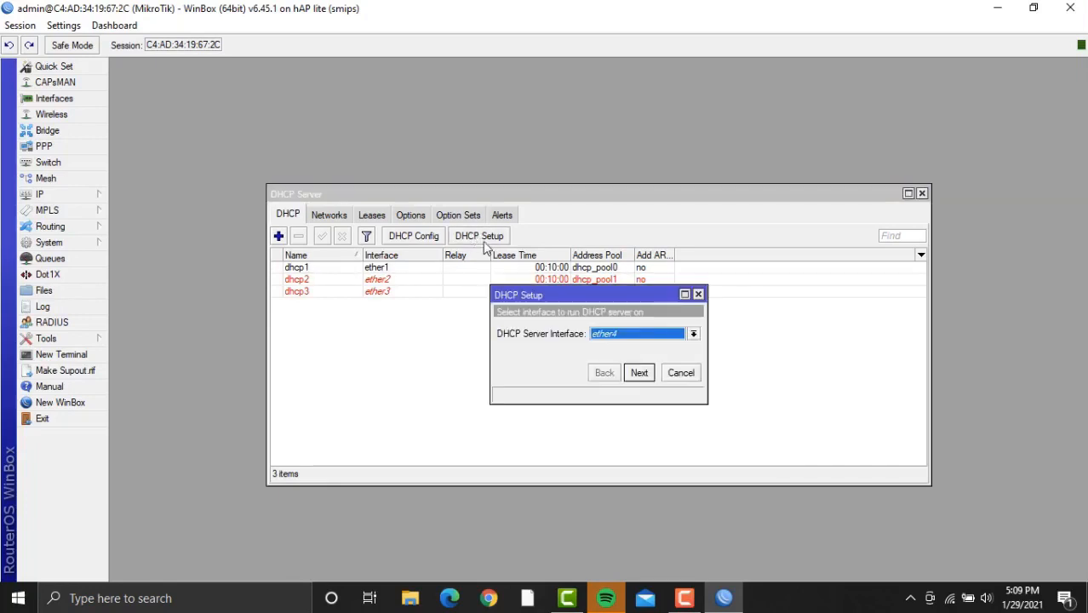
{"action": "left_click", "coordinate": [639, 375]}
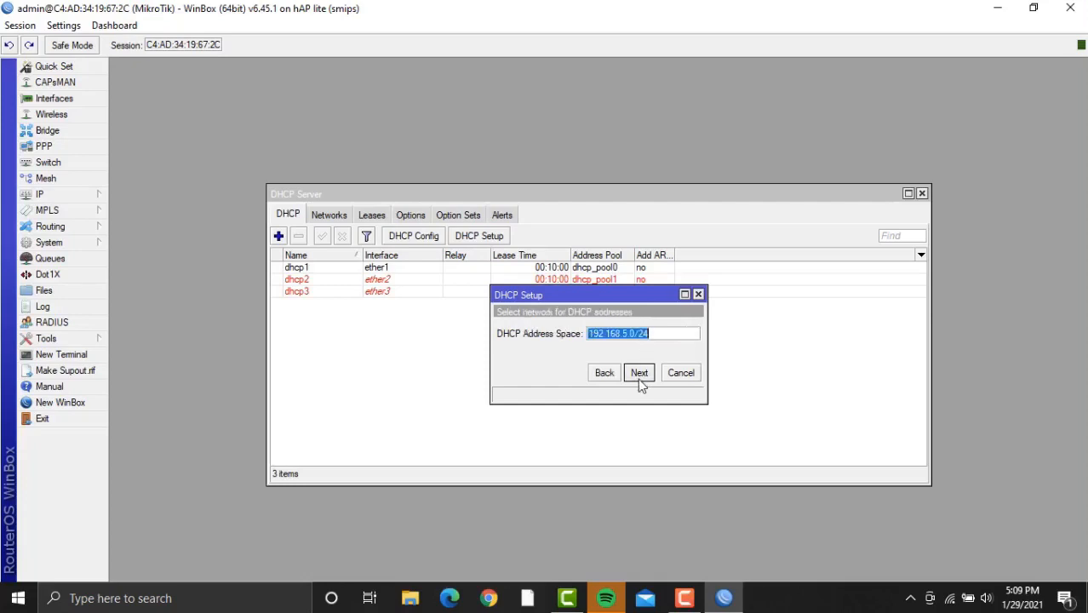
{"action": "left_click", "coordinate": [640, 374]}
{"action": "left_click", "coordinate": [640, 374]}
{"action": "left_click", "coordinate": [640, 373]}
{"action": "left_click", "coordinate": [639, 373]}
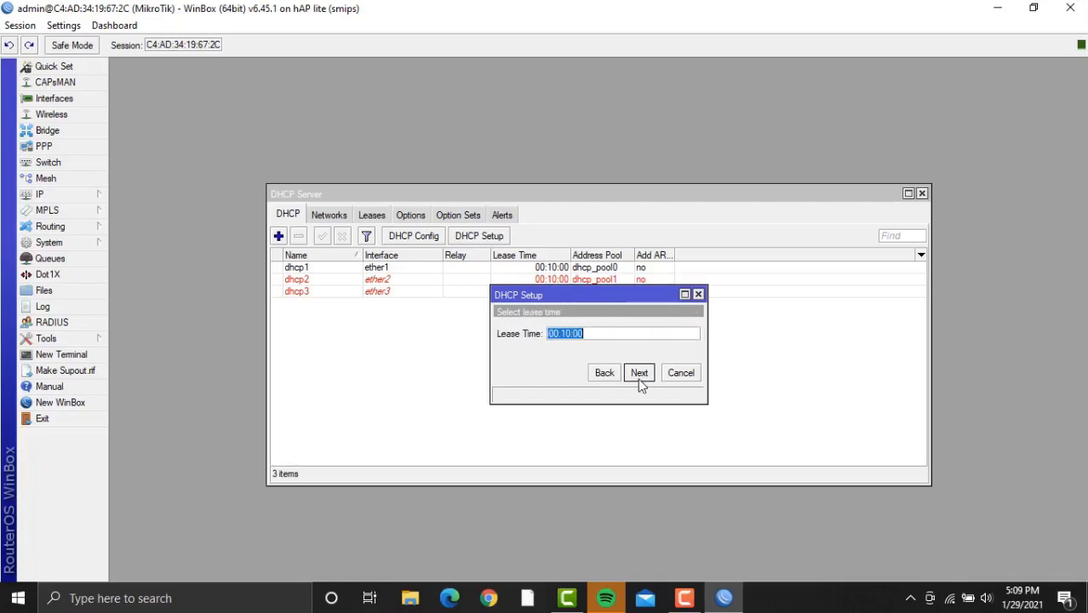
{"action": "left_click", "coordinate": [639, 373]}
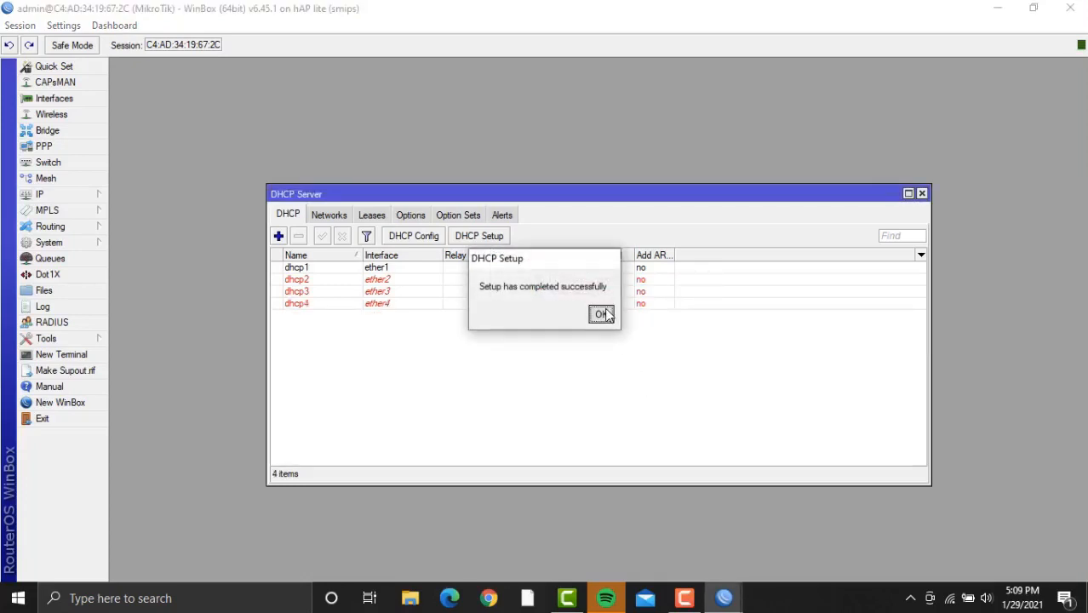
{"action": "left_click", "coordinate": [601, 314]}
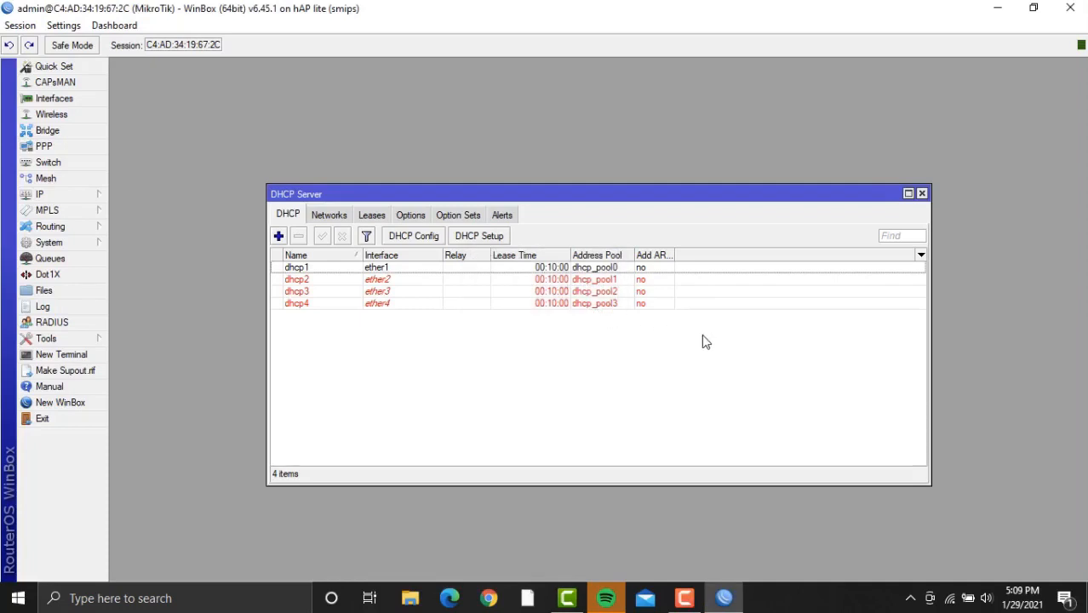
{"action": "left_click", "coordinate": [921, 194]}
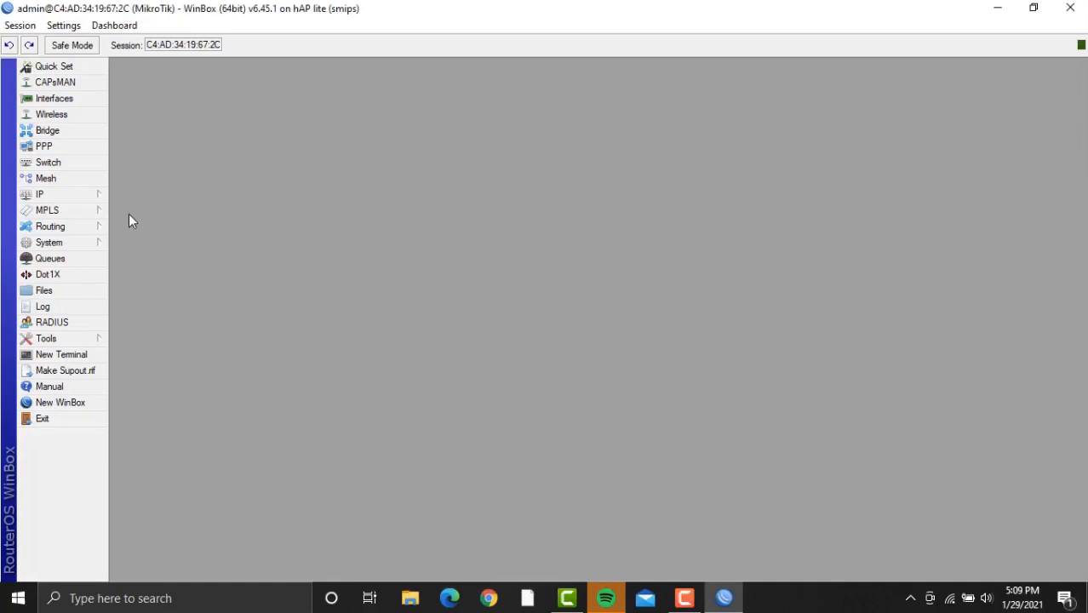
Set the router's DNS server to 8.8.8.8 and allow remote requests.
{"action": "left_click", "coordinate": [88, 196]}
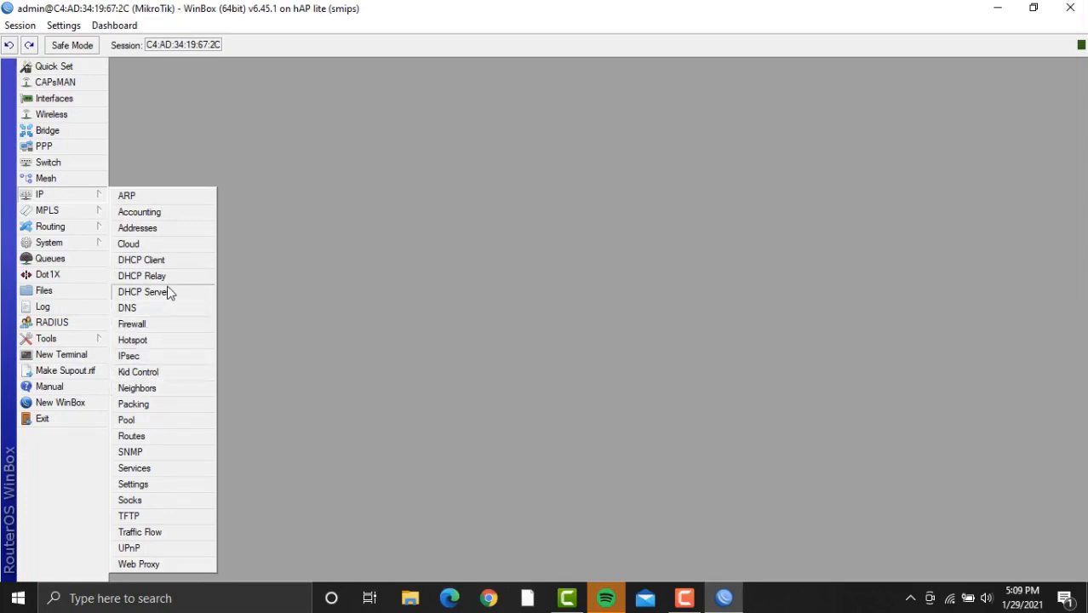
{"action": "left_click", "coordinate": [167, 310]}
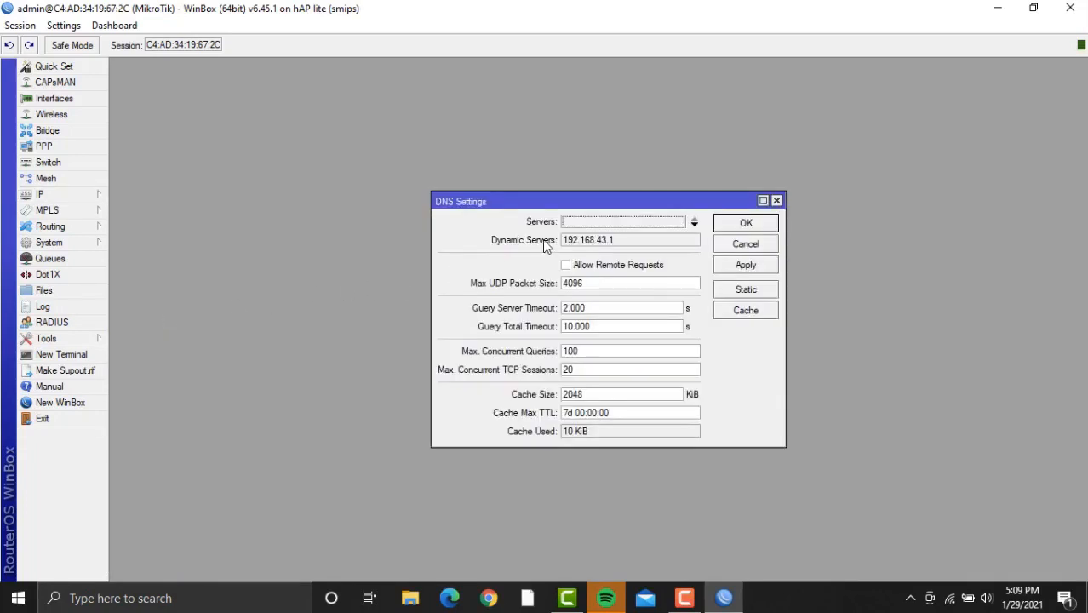
{"action": "left_click", "coordinate": [608, 222]}
{"action": "key", "text": "BackSpace"}
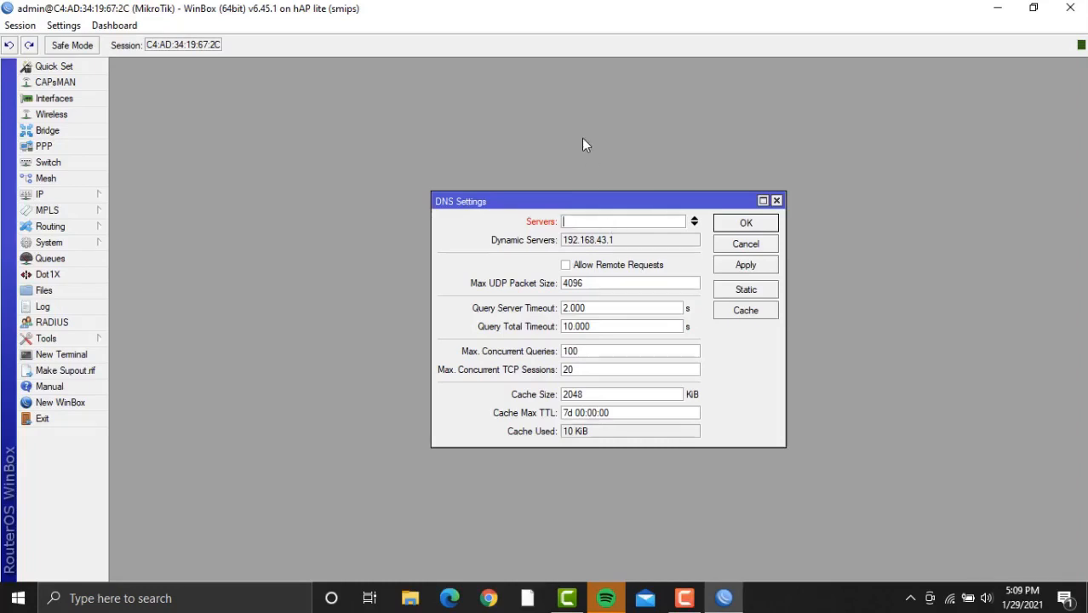
{"action": "type", "text": "8.8.8.8"}
{"action": "left_click", "coordinate": [594, 265]}
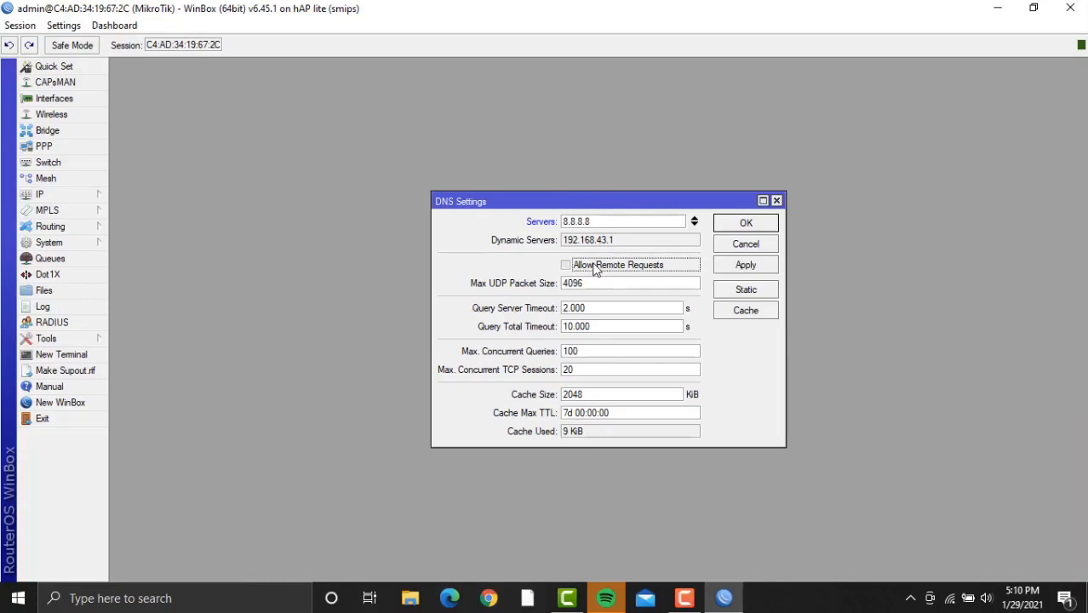
{"action": "left_click", "coordinate": [745, 266]}
{"action": "left_click", "coordinate": [749, 227]}
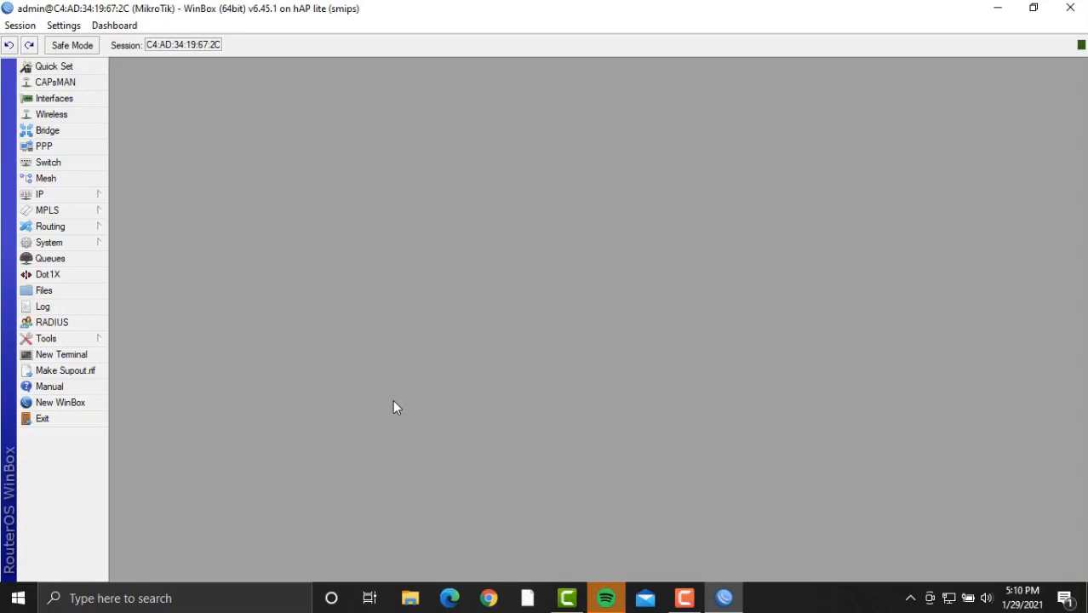
Reconnect the dropped session to the hAP lite router and reopen the IP menu.
{"action": "left_click", "coordinate": [51, 197]}
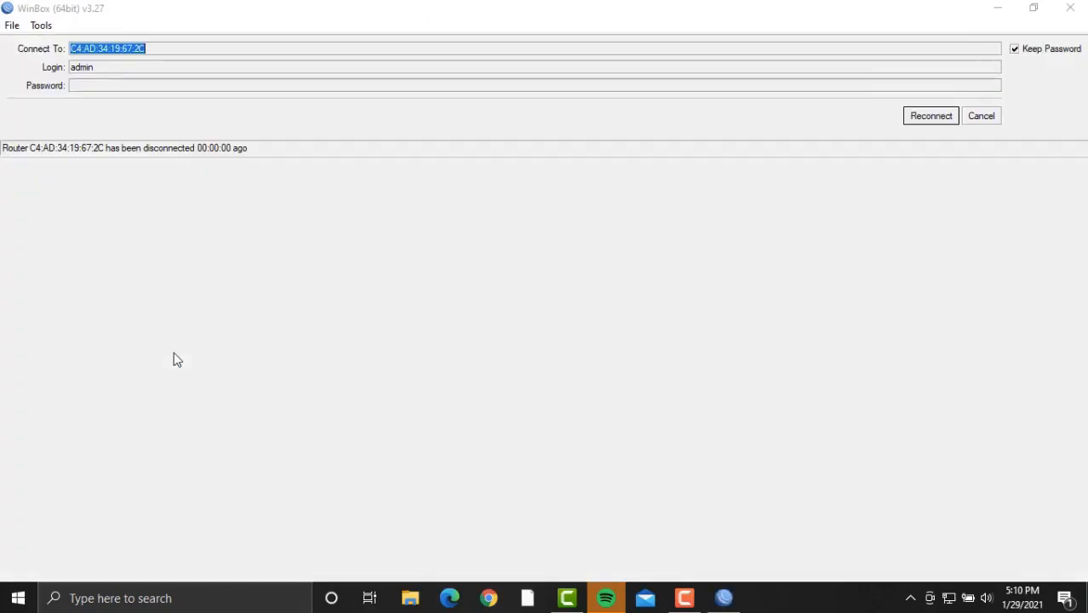
{"action": "left_click", "coordinate": [936, 116]}
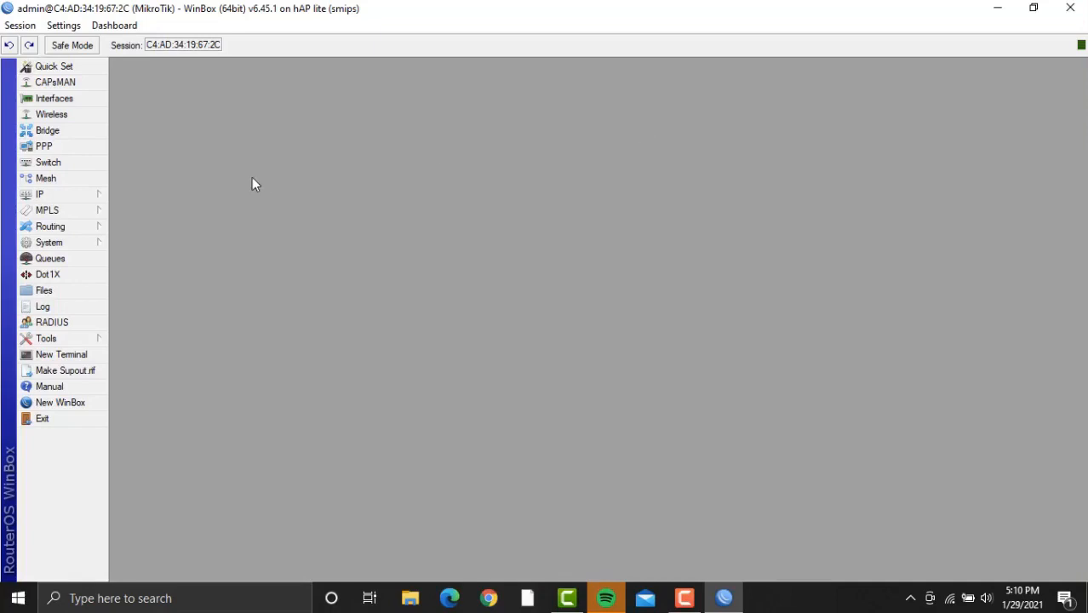
{"action": "left_click", "coordinate": [73, 201]}
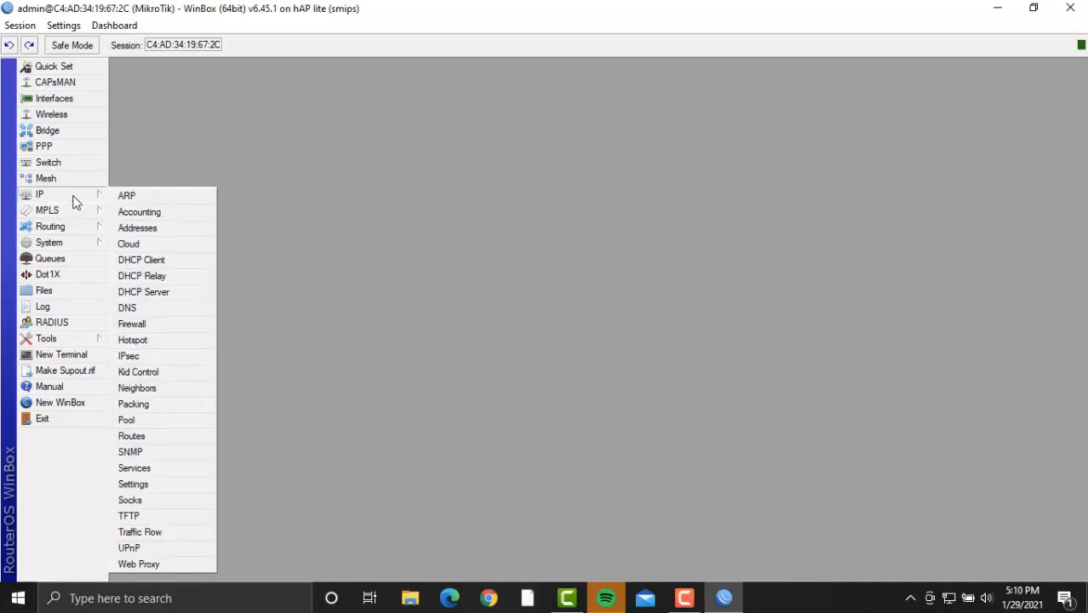
Add a static default route 0.0.0.0/0 with gateway wlan1, then close the Route List.
{"action": "left_click", "coordinate": [169, 437]}
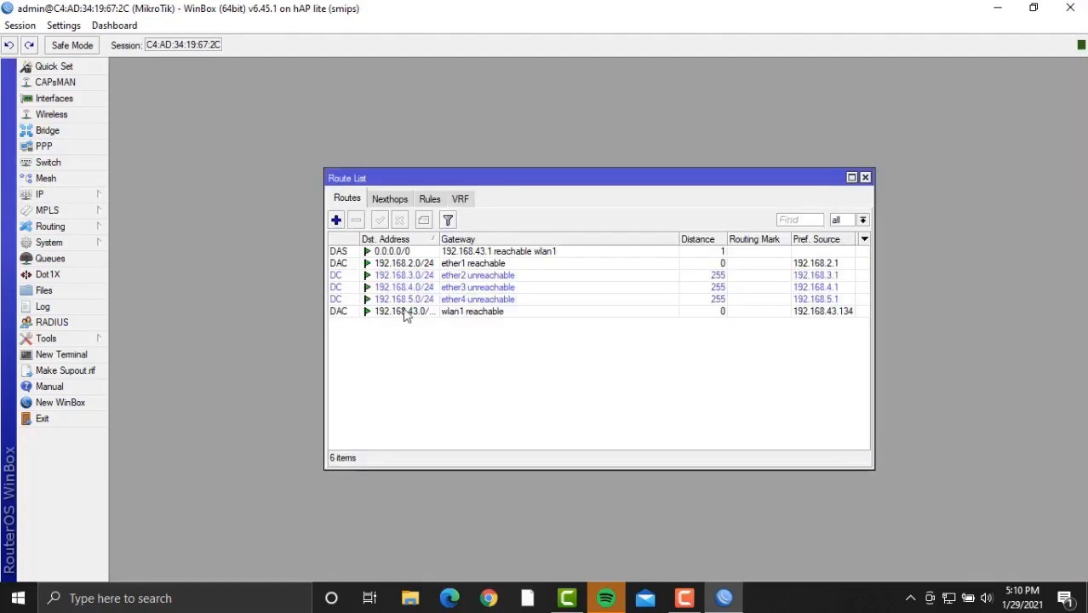
{"action": "left_click", "coordinate": [336, 221]}
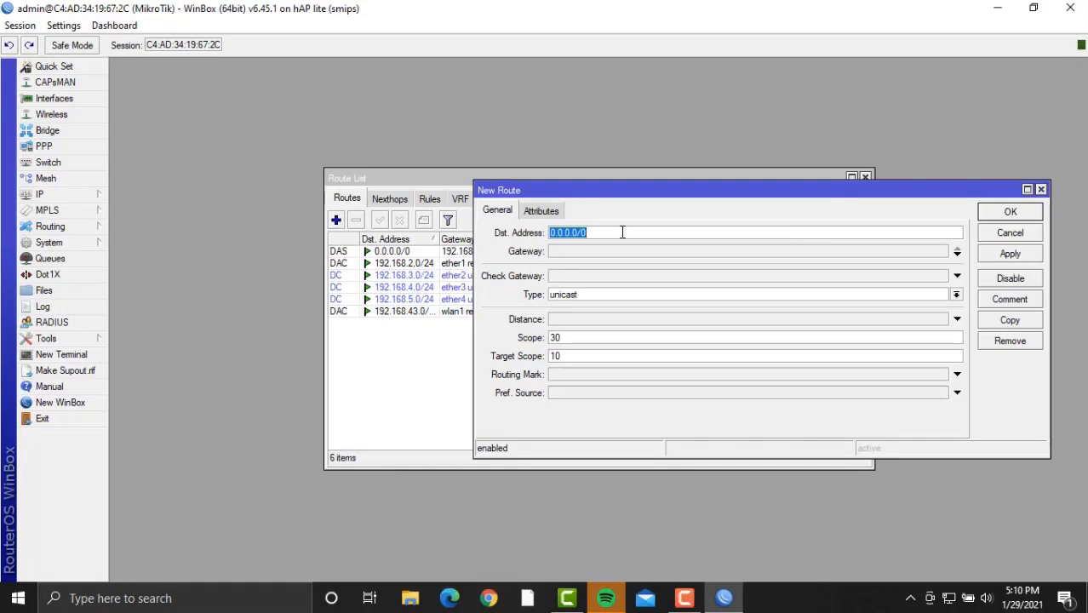
{"action": "left_click", "coordinate": [683, 248]}
{"action": "left_click", "coordinate": [683, 248]}
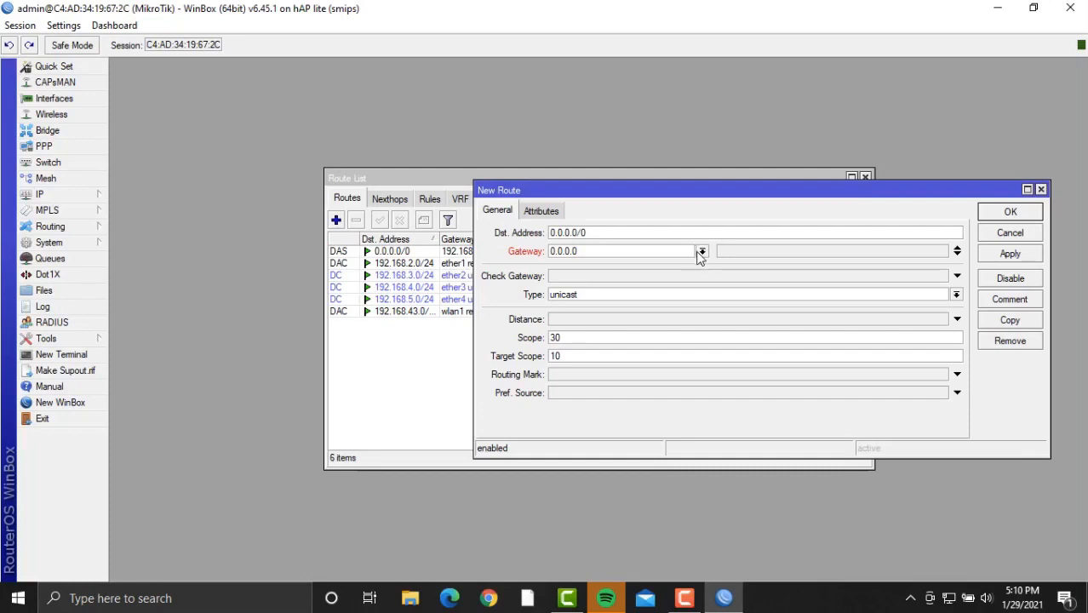
{"action": "left_click", "coordinate": [702, 251]}
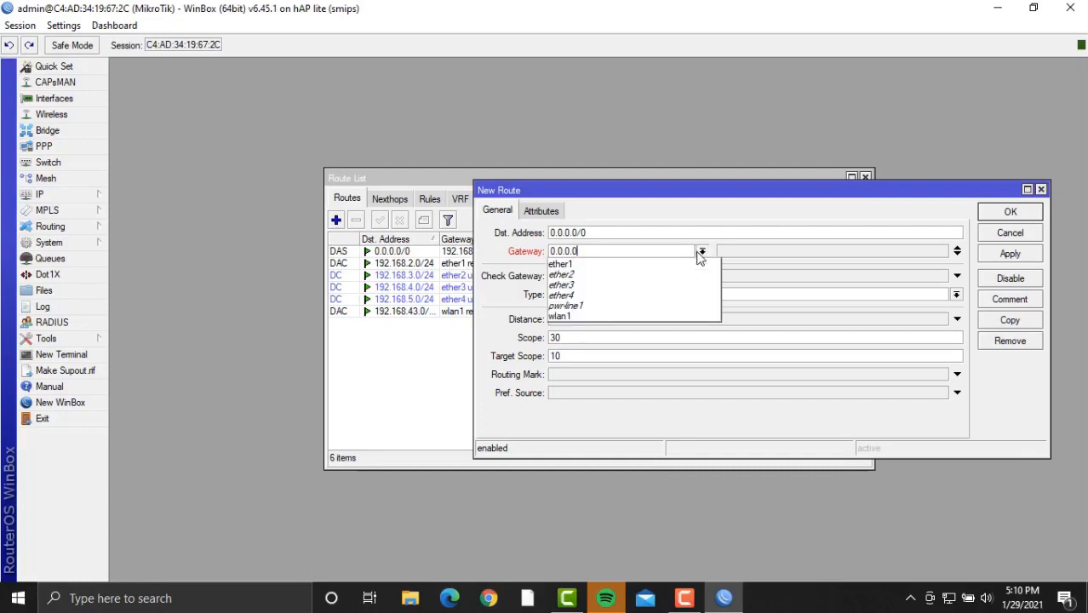
{"action": "left_click", "coordinate": [644, 318]}
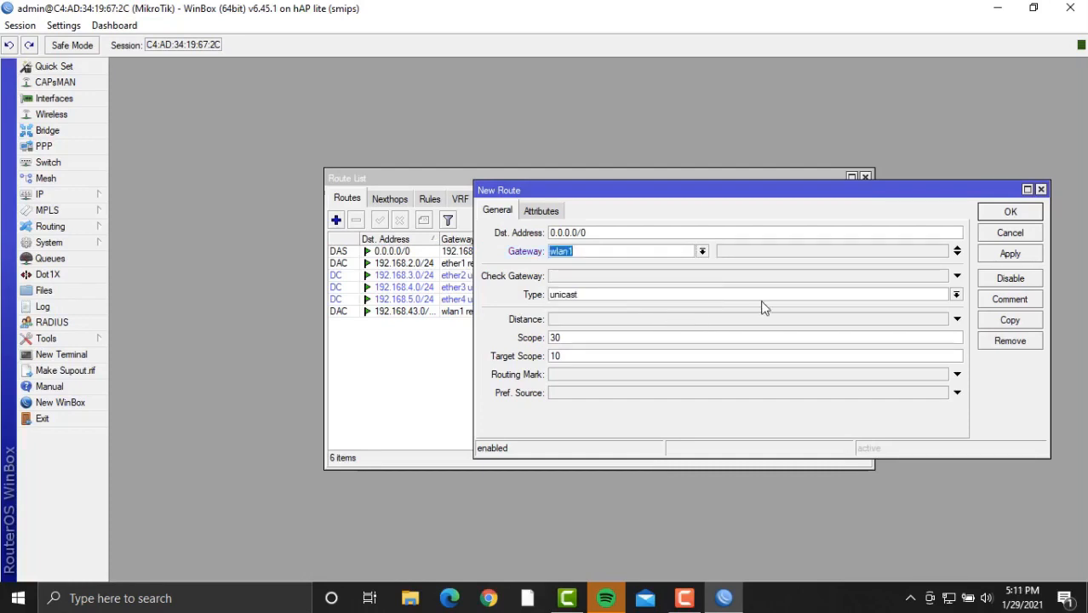
{"action": "left_click", "coordinate": [1003, 255]}
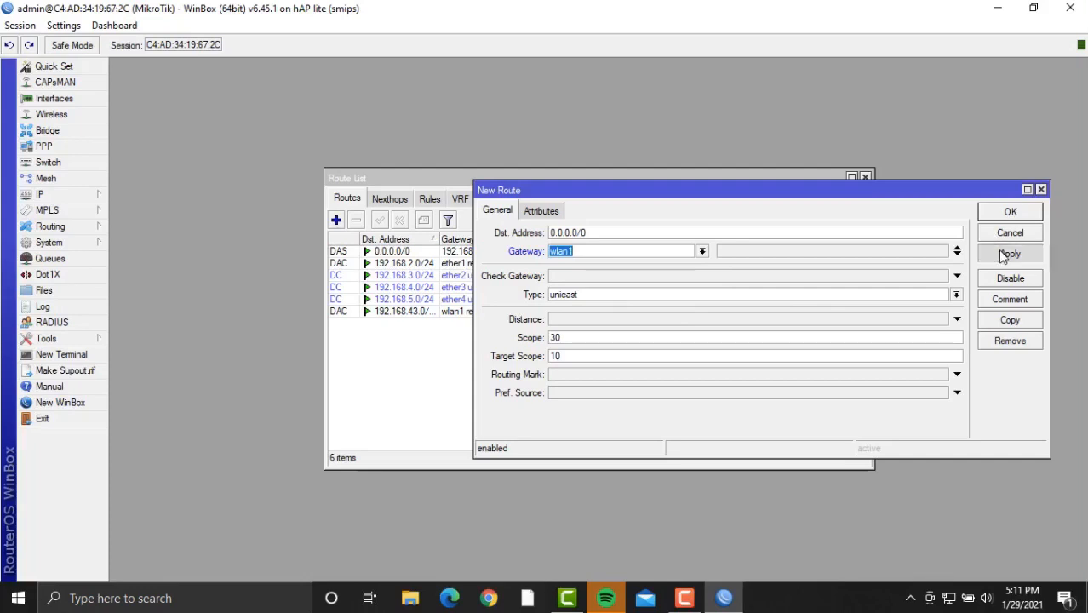
{"action": "left_click", "coordinate": [1008, 214]}
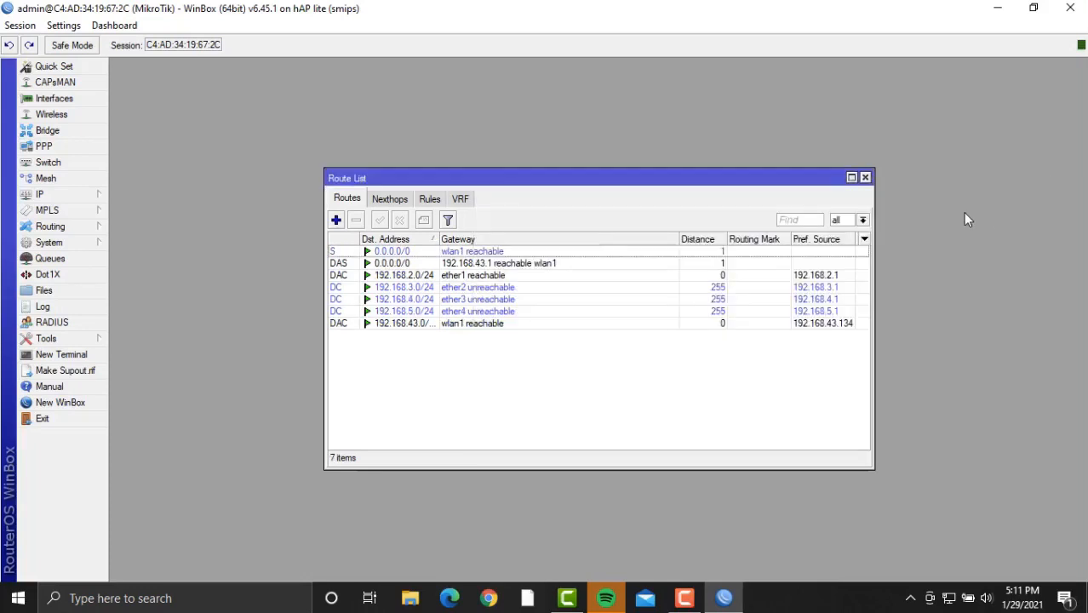
{"action": "left_click", "coordinate": [866, 179]}
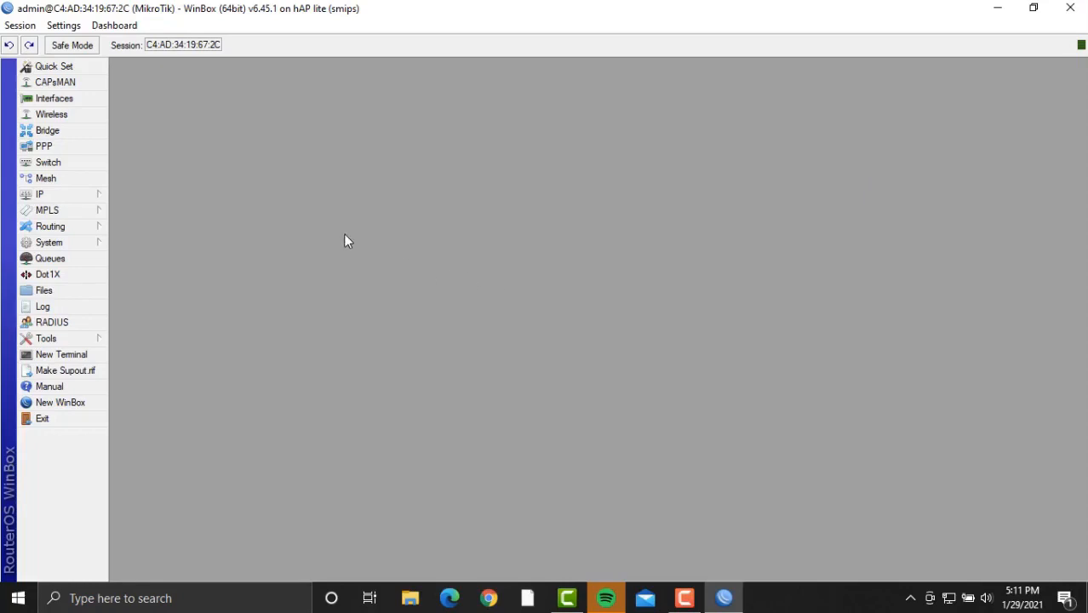
Create a new srcnat NAT rule with outgoing interface wlan1.
{"action": "left_click", "coordinate": [89, 194]}
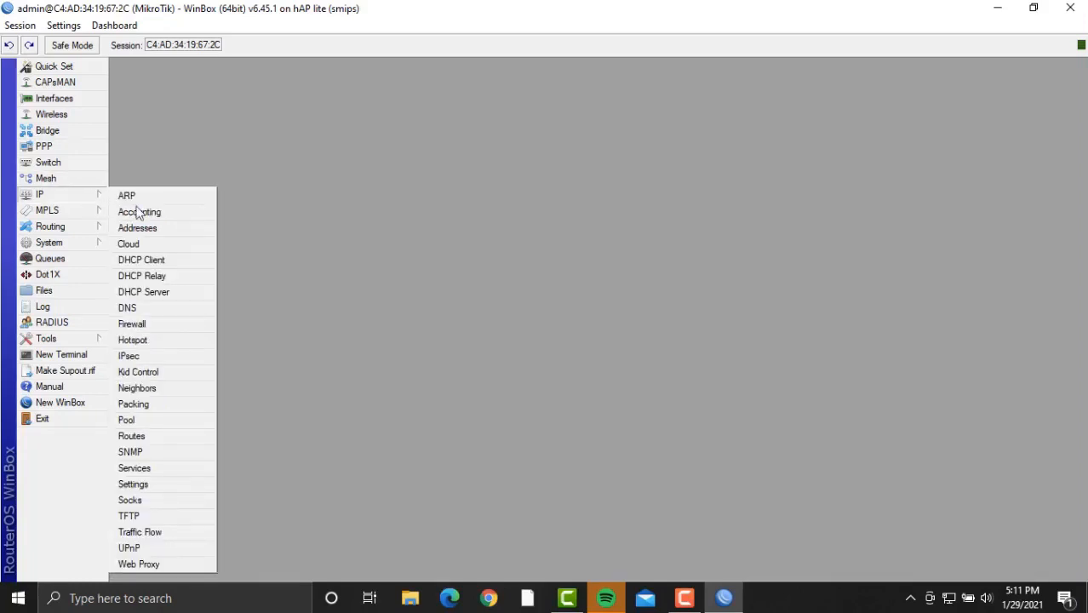
{"action": "left_click", "coordinate": [186, 322]}
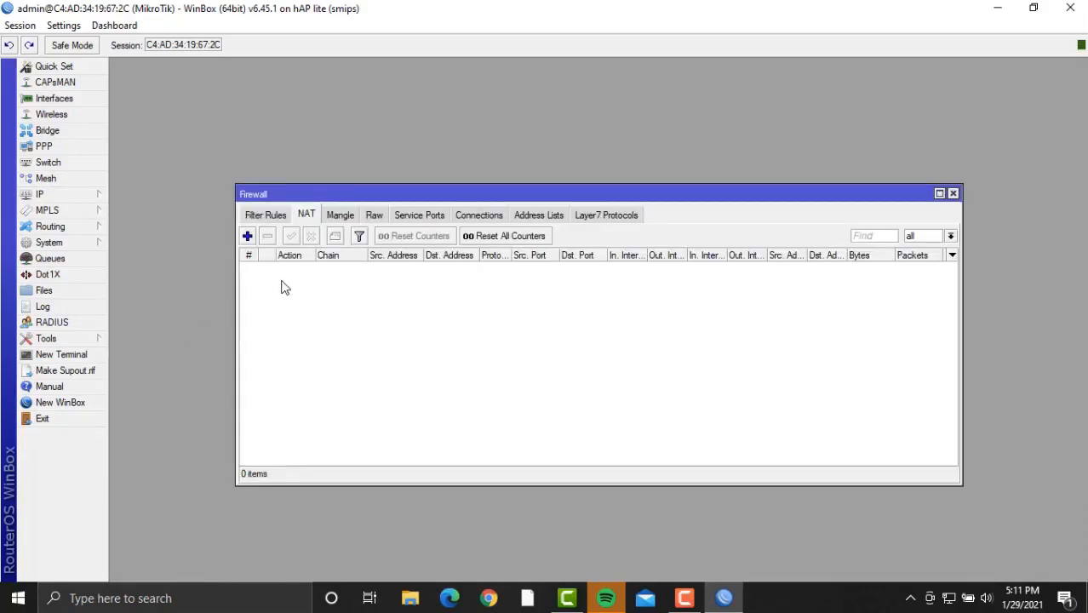
{"action": "left_click", "coordinate": [248, 236]}
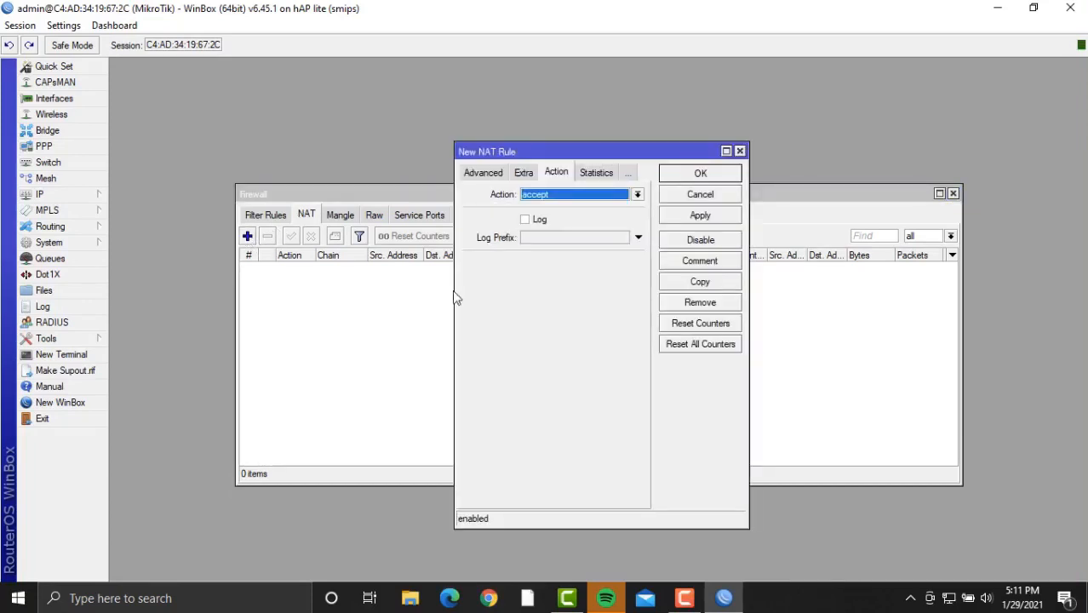
{"action": "left_click", "coordinate": [488, 174]}
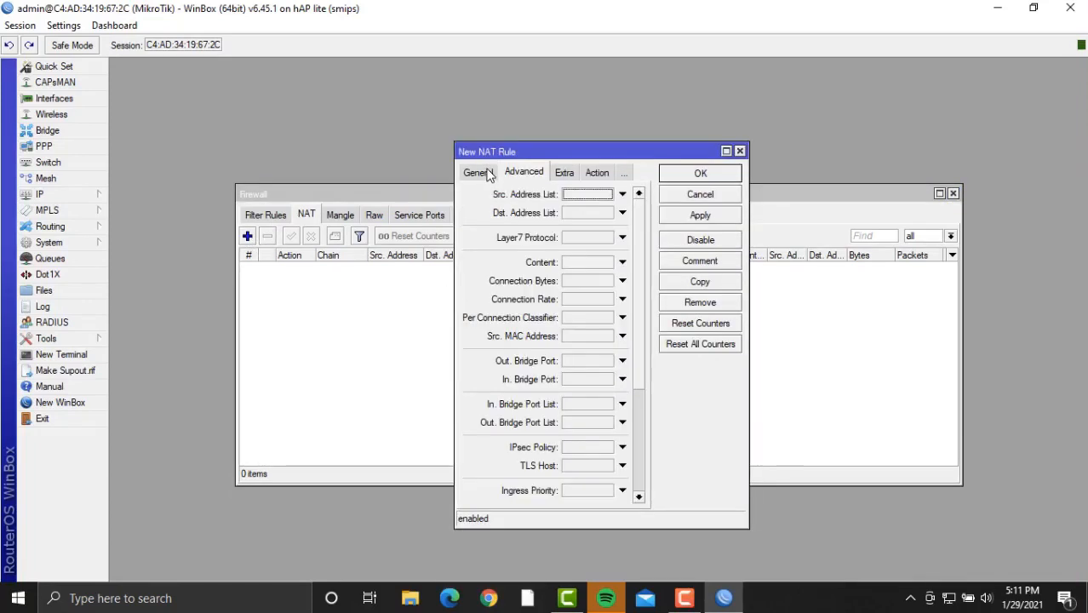
{"action": "left_click", "coordinate": [488, 174]}
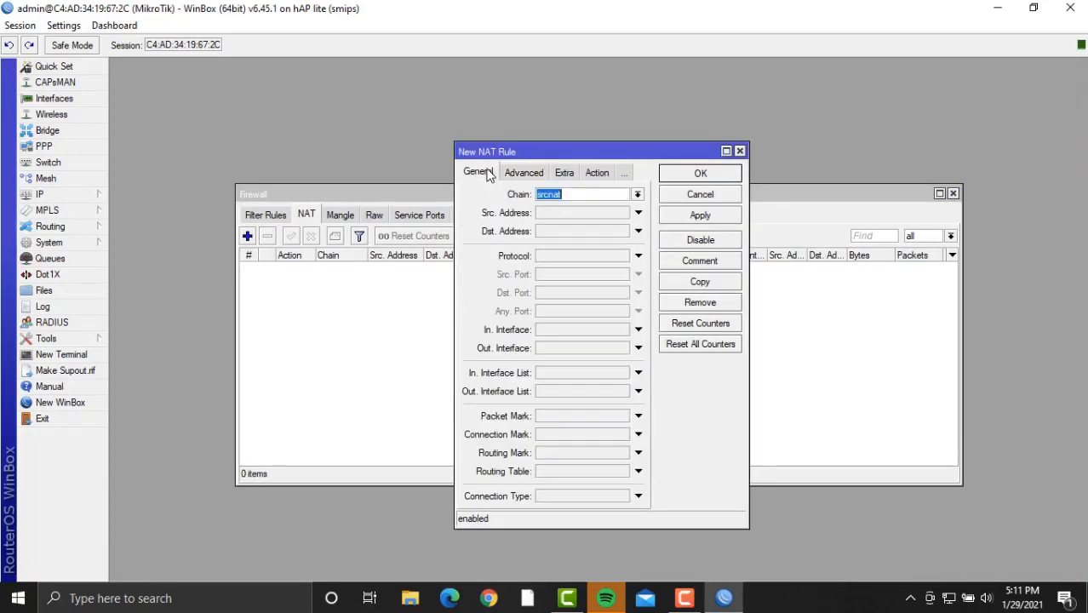
{"action": "left_click", "coordinate": [638, 348]}
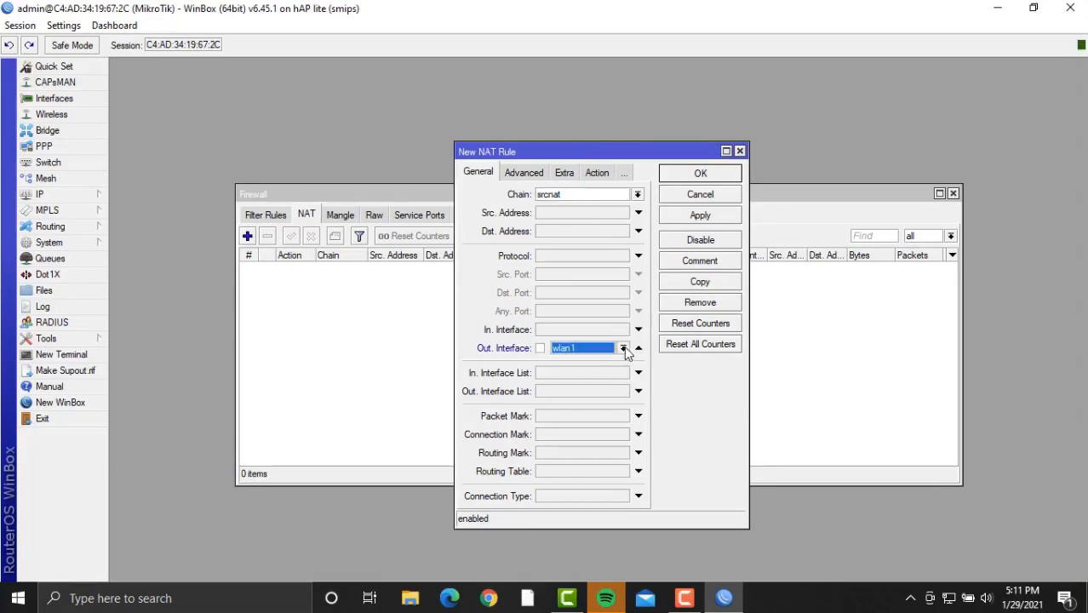
{"action": "left_click", "coordinate": [597, 353]}
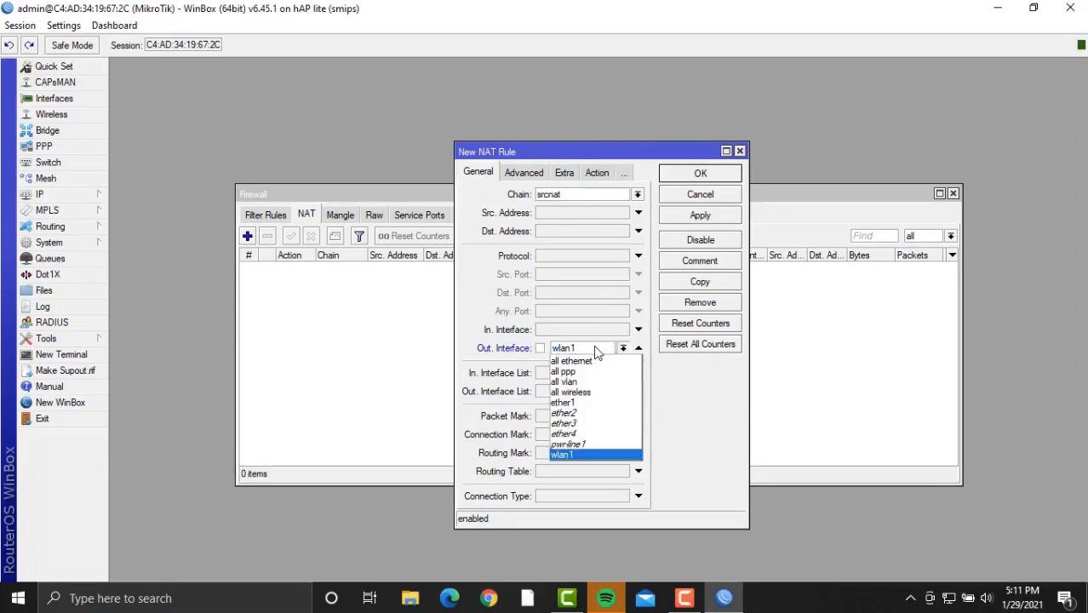
{"action": "left_click", "coordinate": [596, 353]}
Set the NAT rule's action to masquerade, save it, and close the Firewall window.
{"action": "left_click", "coordinate": [596, 172]}
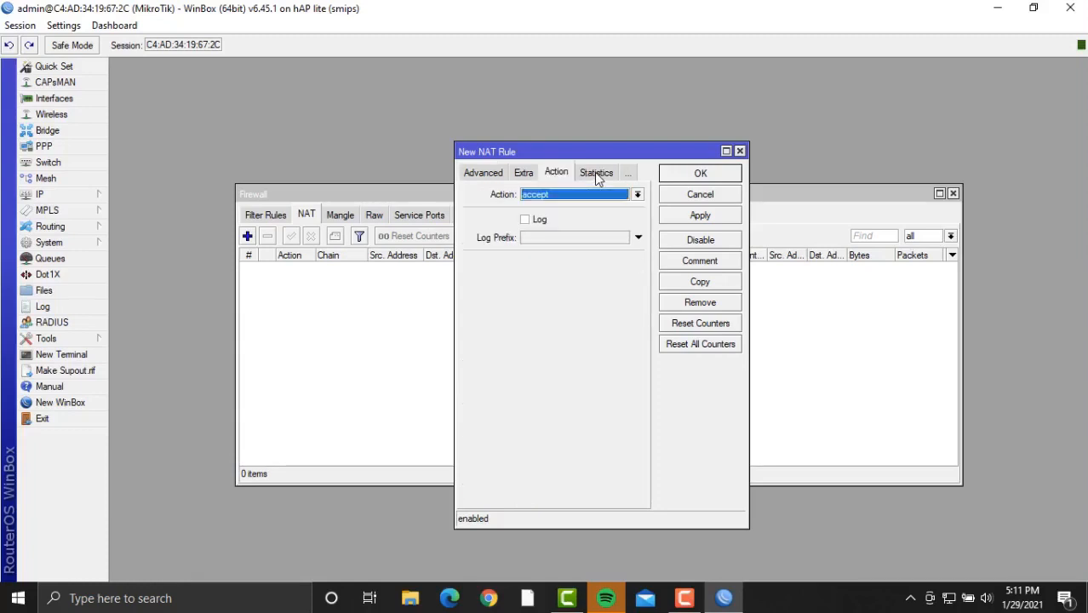
{"action": "left_click", "coordinate": [600, 195]}
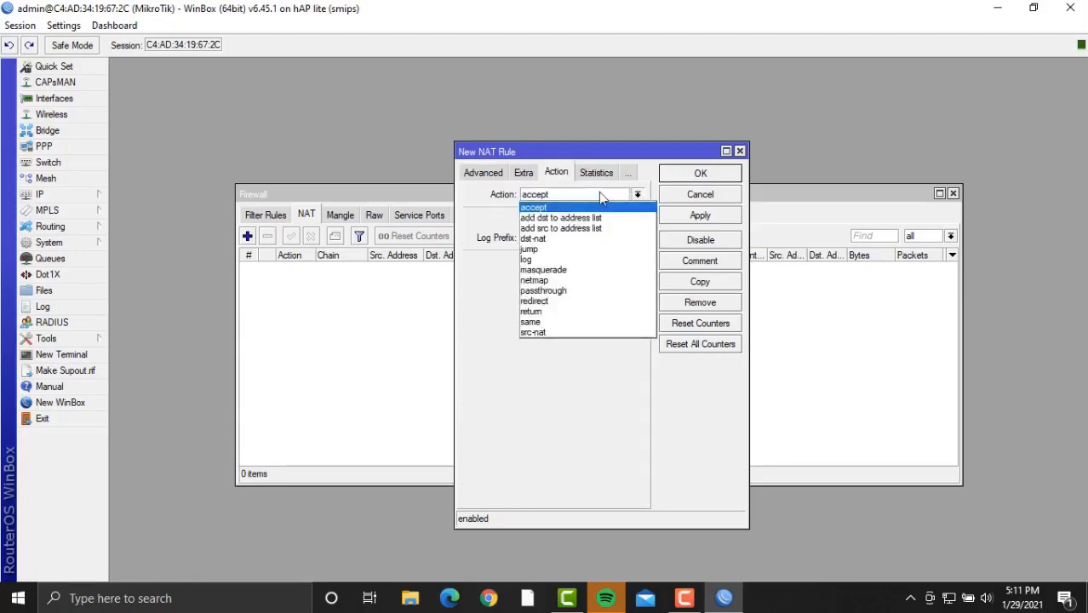
{"action": "left_click", "coordinate": [590, 270]}
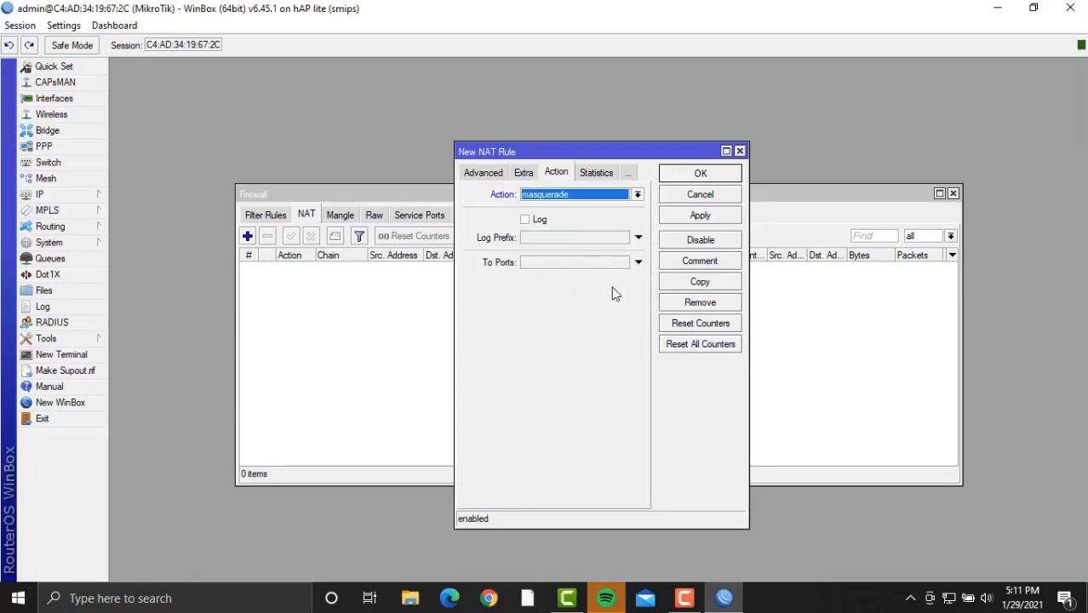
{"action": "left_click", "coordinate": [716, 218]}
{"action": "left_click", "coordinate": [708, 174]}
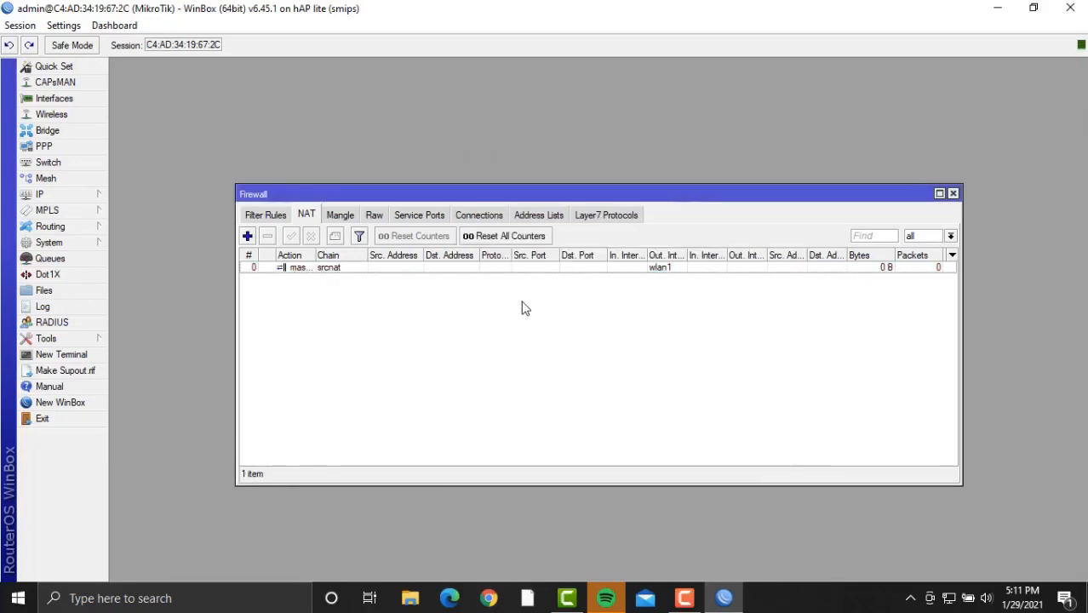
{"action": "left_click", "coordinate": [954, 194]}
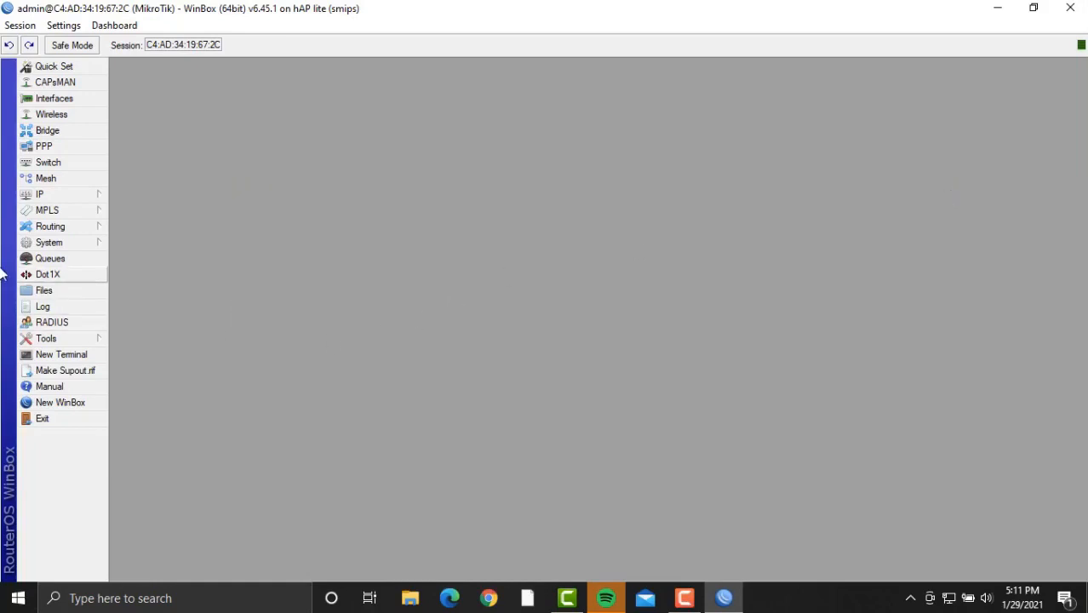
Set the SNTP client's primary NTP server to pool.ntp.org, enable it and apply.
{"action": "left_click", "coordinate": [48, 243]}
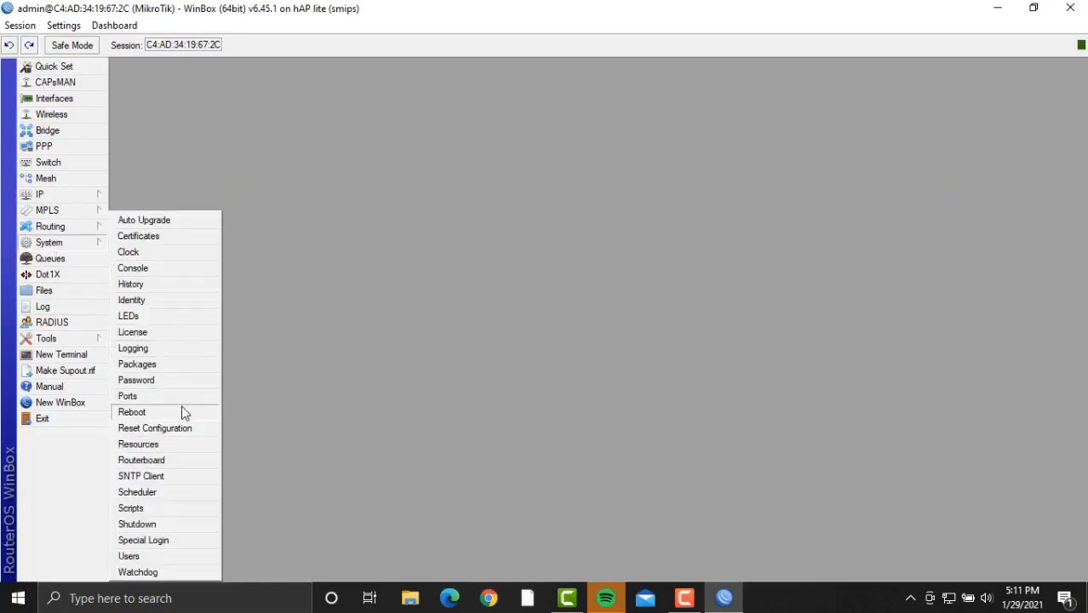
{"action": "left_click", "coordinate": [180, 482]}
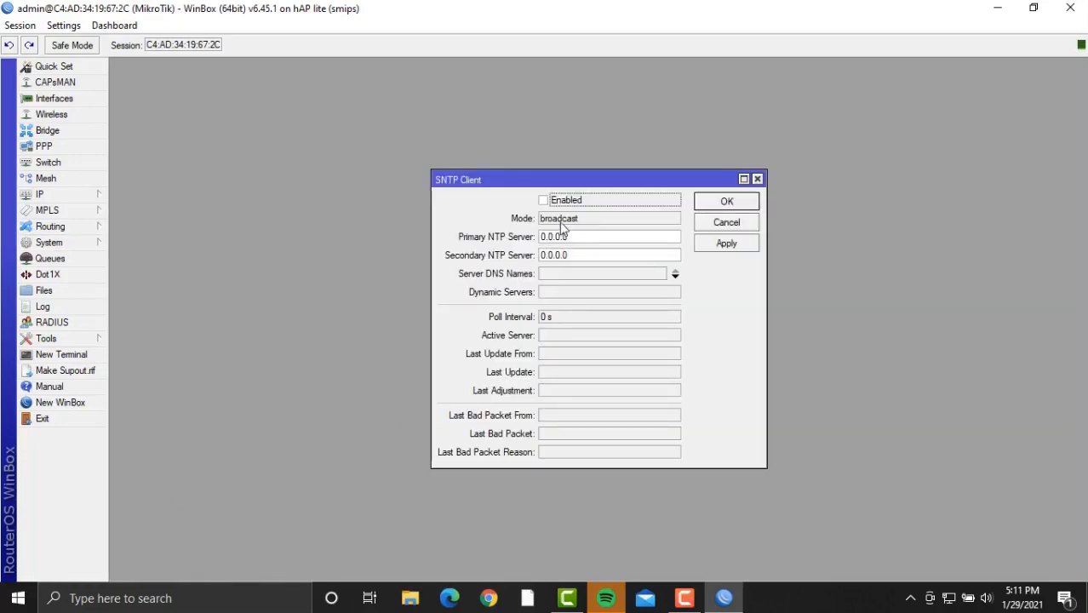
{"action": "left_click", "coordinate": [577, 241]}
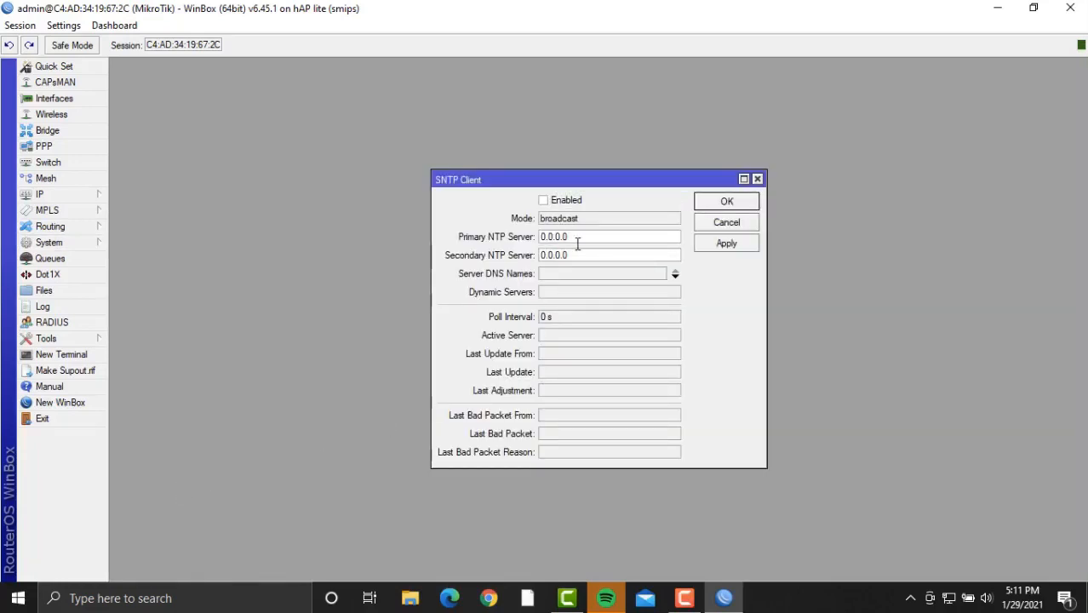
{"action": "key", "text": "BackSpace"}
{"action": "key", "text": "BackSpace"}
{"action": "key", "text": "BackSpace"}
{"action": "key", "text": "BackSpace"}
{"action": "key", "text": "BackSpace"}
{"action": "type", "text": "pool.ntp.org"}
{"action": "left_click", "coordinate": [543, 200]}
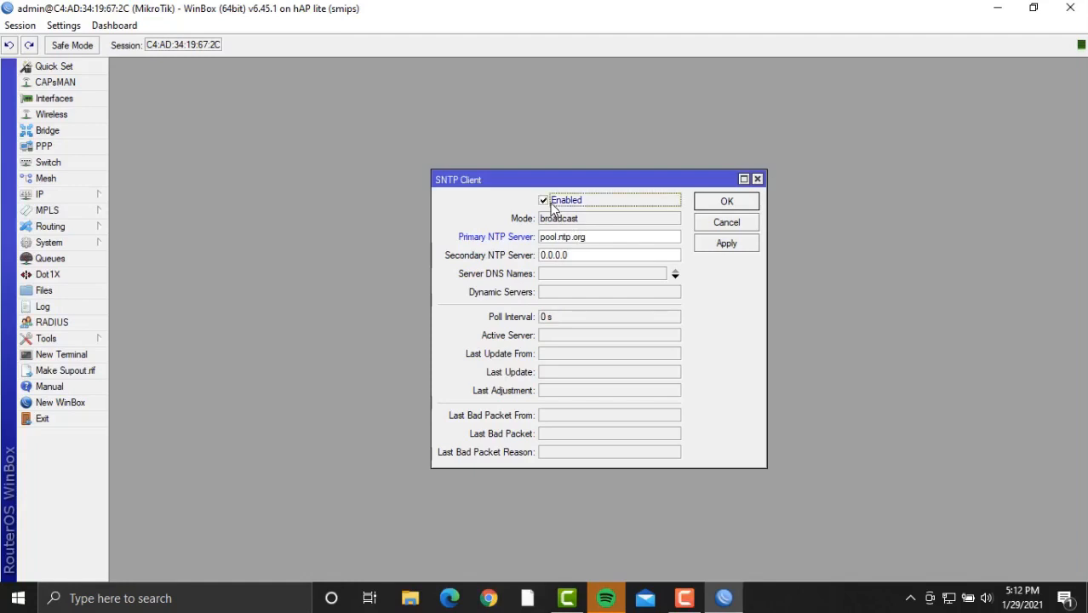
{"action": "left_click", "coordinate": [728, 245]}
{"action": "left_click", "coordinate": [727, 202]}
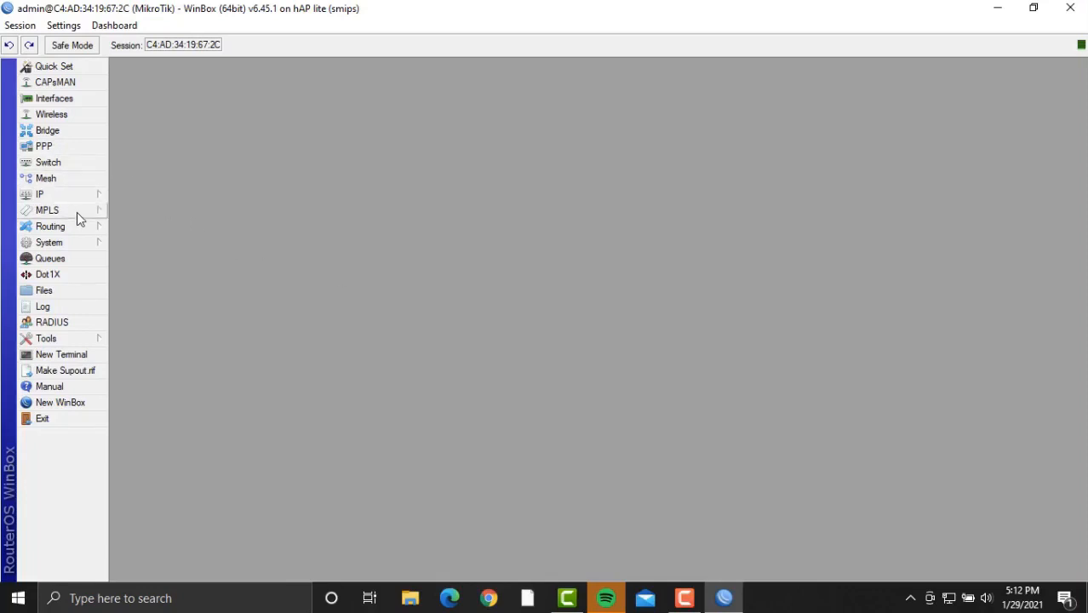
Change the router clock's time zone to Asia/Makassar and apply it.
{"action": "left_click", "coordinate": [84, 243]}
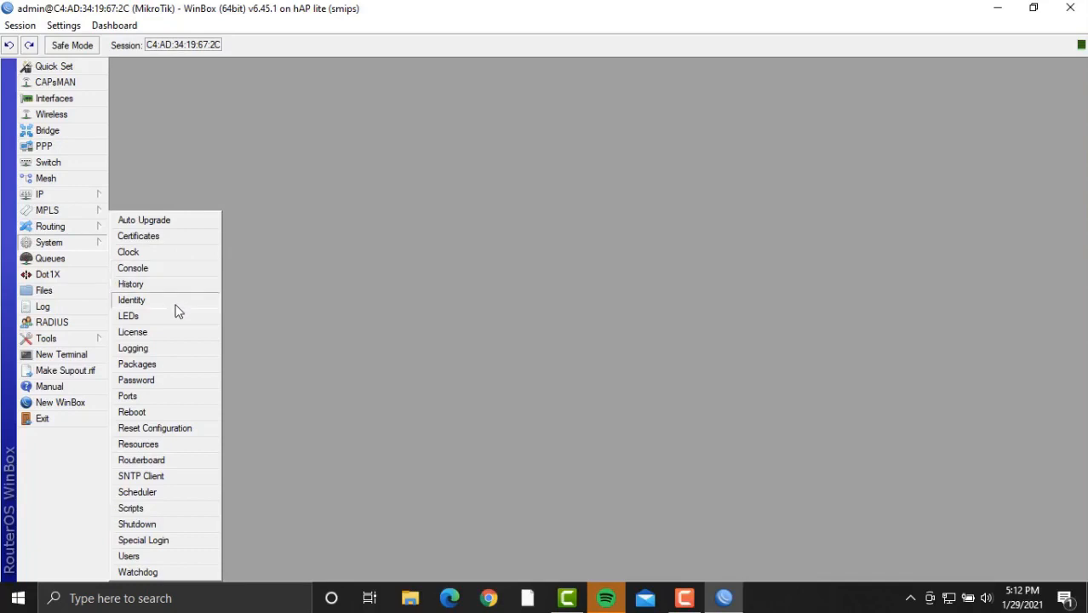
{"action": "left_click", "coordinate": [165, 254]}
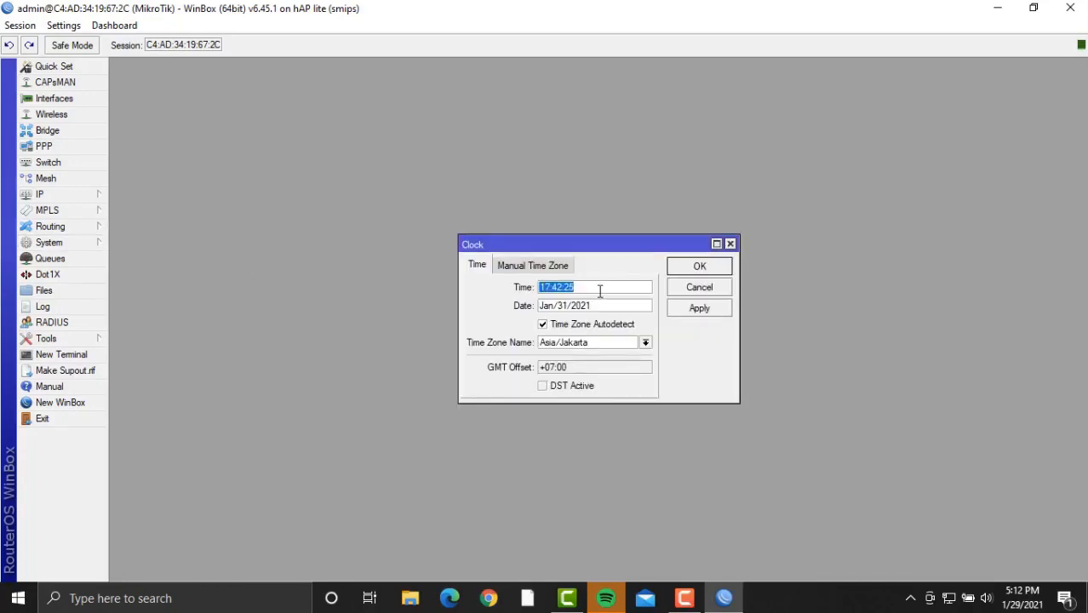
{"action": "left_click", "coordinate": [593, 343]}
{"action": "key", "text": "BackSpace"}
{"action": "key", "text": "BackSpace"}
{"action": "type", "text": "mak"}
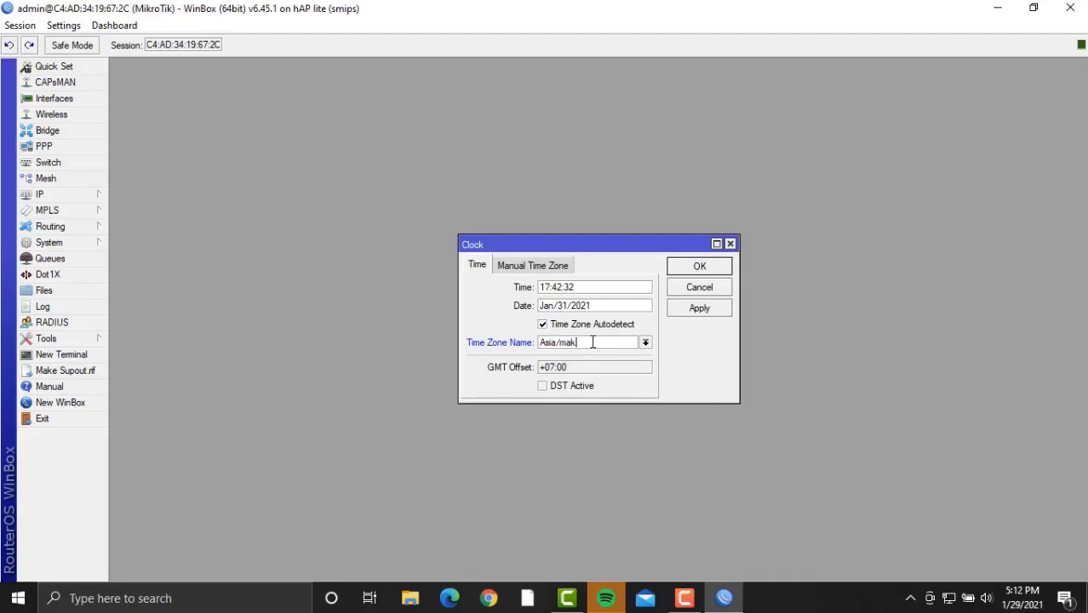
{"action": "type", "text": "a"}
{"action": "left_click", "coordinate": [647, 343]}
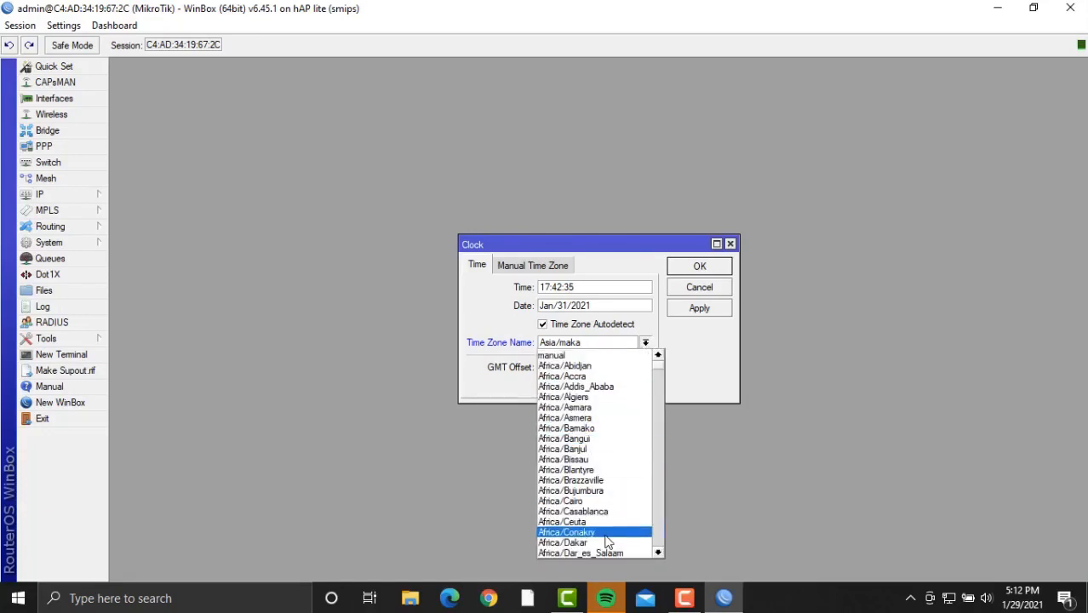
{"action": "scroll", "coordinate": [606, 539], "scroll_direction": "down", "scroll_amount": 3}
{"action": "scroll", "coordinate": [607, 540], "scroll_direction": "down", "scroll_amount": 7}
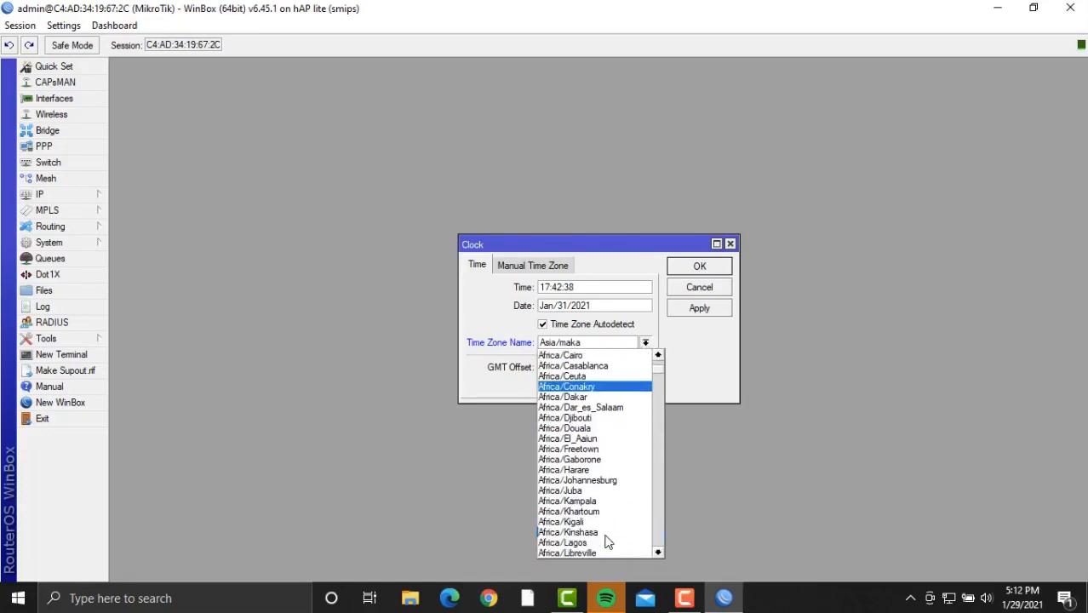
{"action": "scroll", "coordinate": [606, 541], "scroll_direction": "down", "scroll_amount": 12}
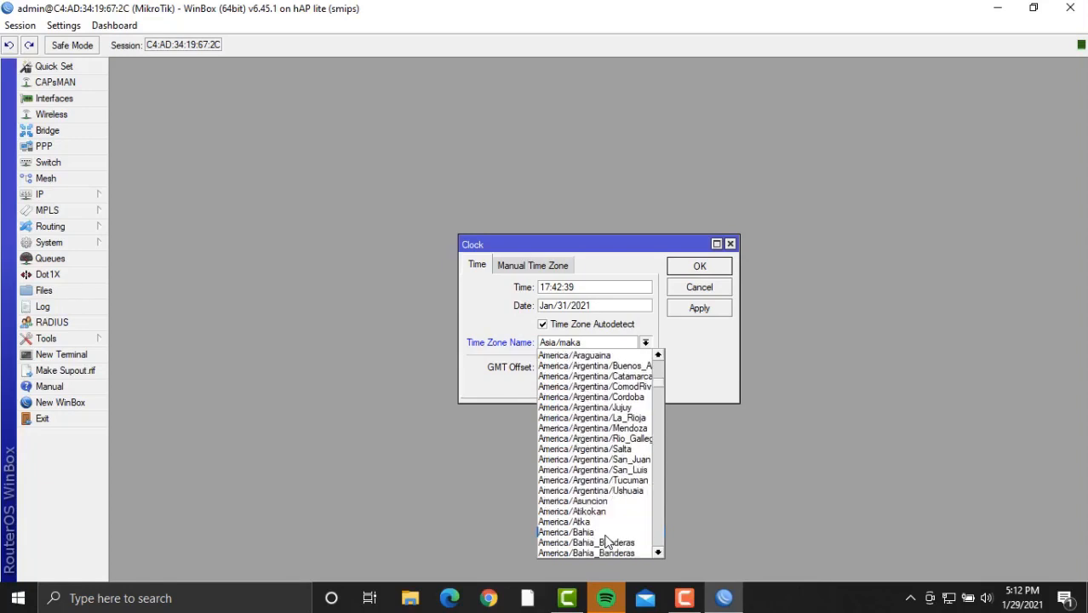
{"action": "scroll", "coordinate": [607, 541], "scroll_direction": "down", "scroll_amount": 20}
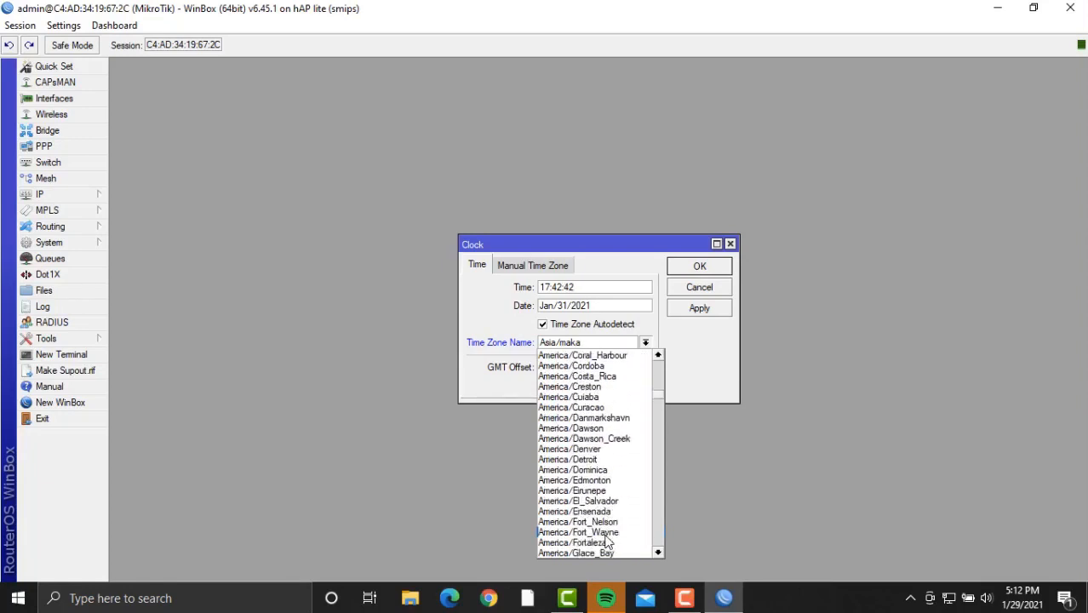
{"action": "scroll", "coordinate": [606, 541], "scroll_direction": "down", "scroll_amount": 20}
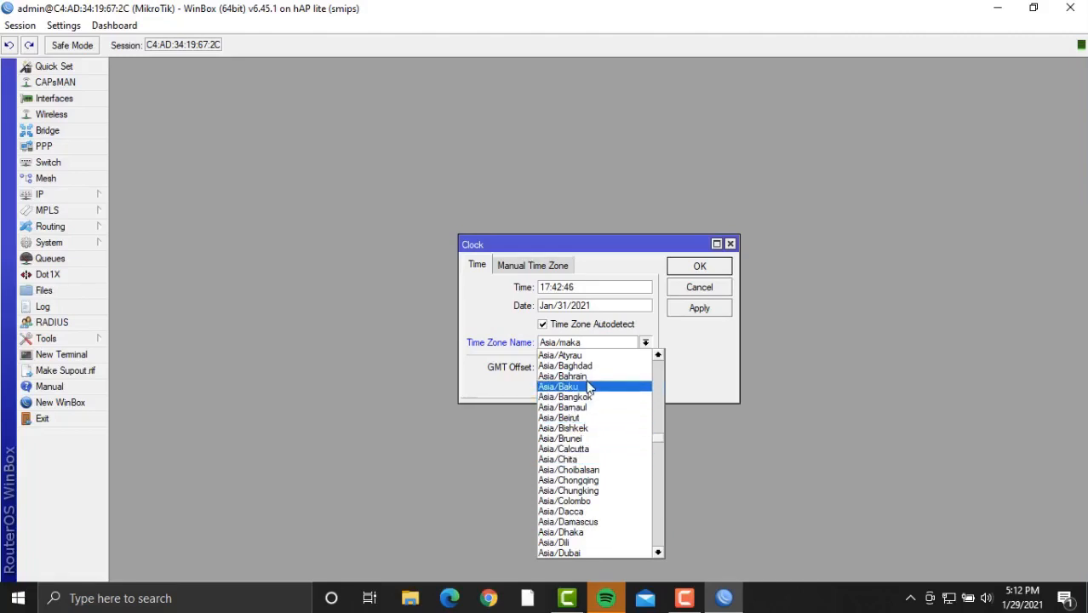
{"action": "scroll", "coordinate": [604, 517], "scroll_direction": "down", "scroll_amount": 2}
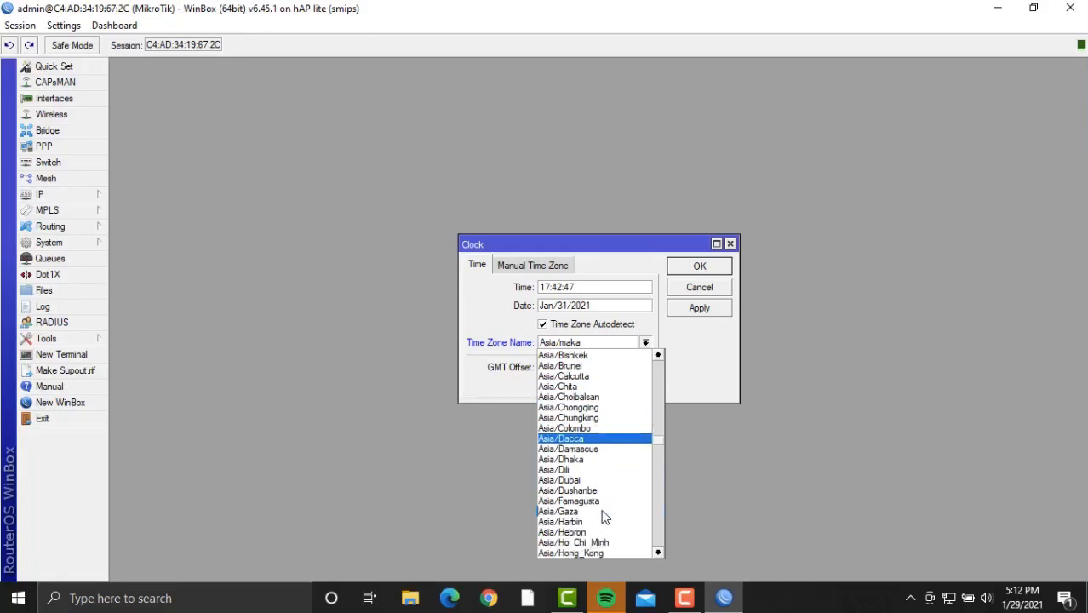
{"action": "scroll", "coordinate": [604, 517], "scroll_direction": "down", "scroll_amount": 10}
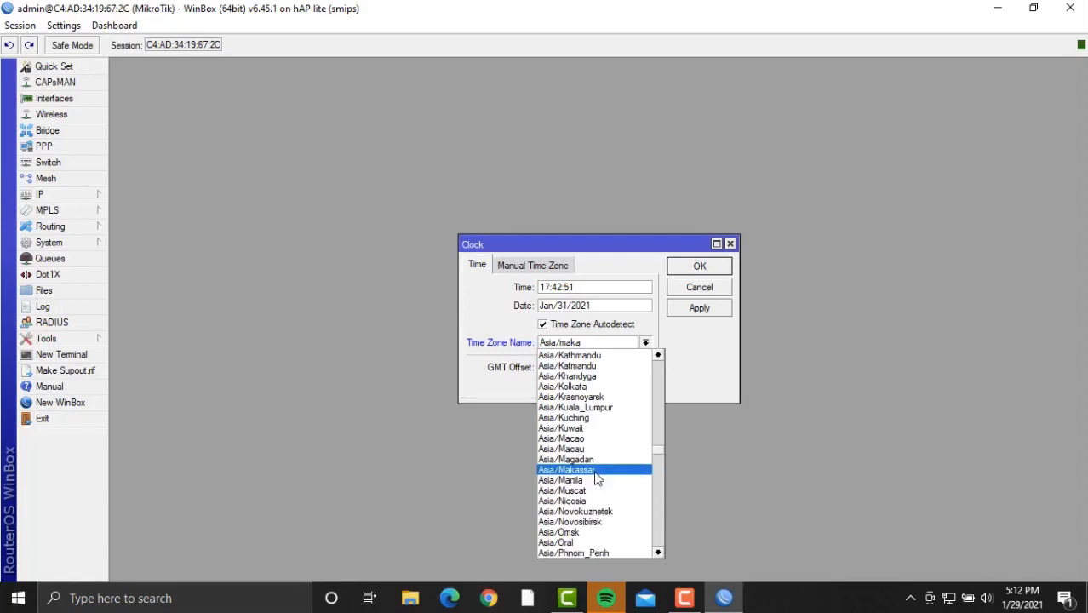
{"action": "left_click", "coordinate": [594, 469]}
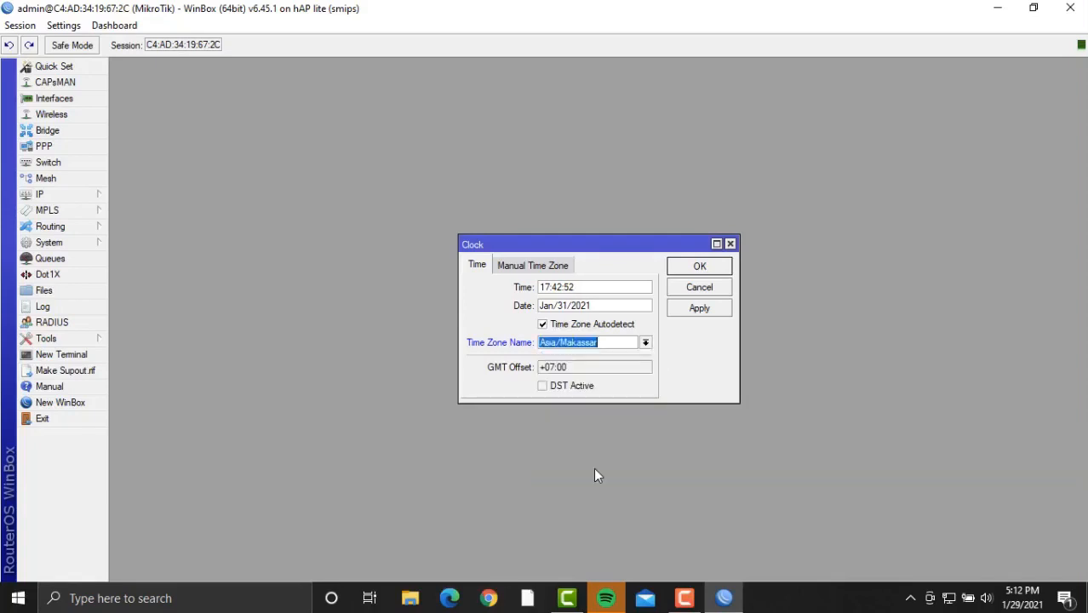
{"action": "left_click", "coordinate": [703, 308]}
{"action": "left_click", "coordinate": [700, 267]}
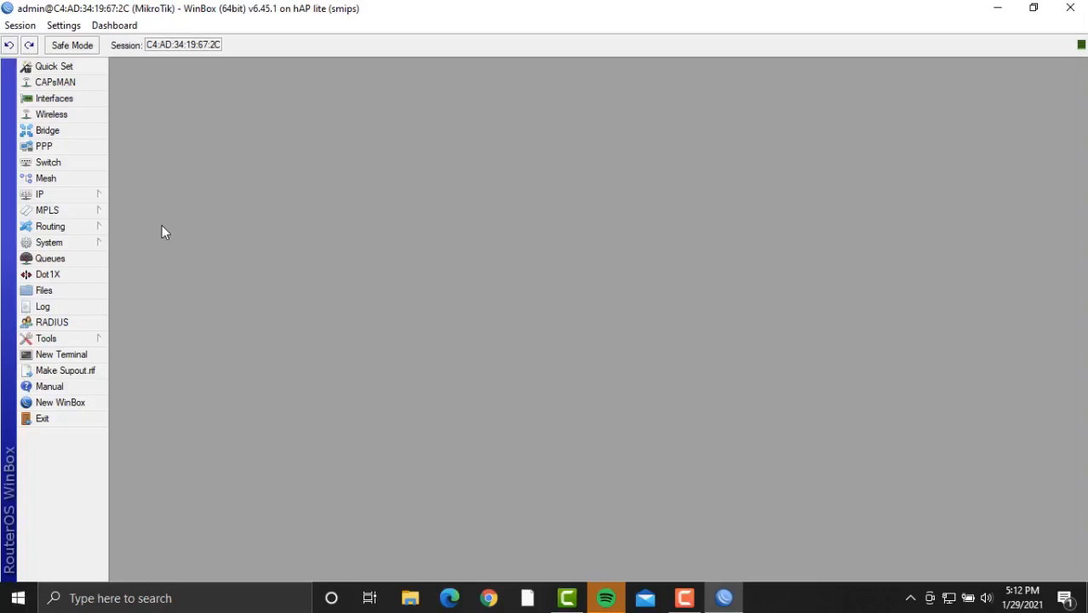
Create virtual AP interface wlan2 on master wlan1, setting a personal name as its SSID.
{"action": "left_click", "coordinate": [79, 101]}
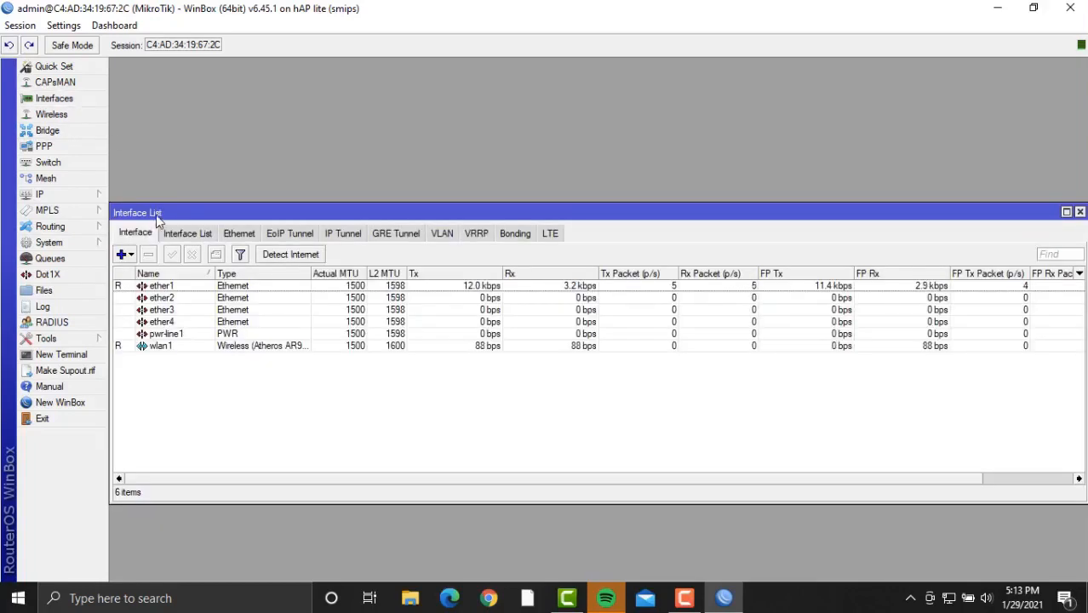
{"action": "left_click", "coordinate": [124, 254]}
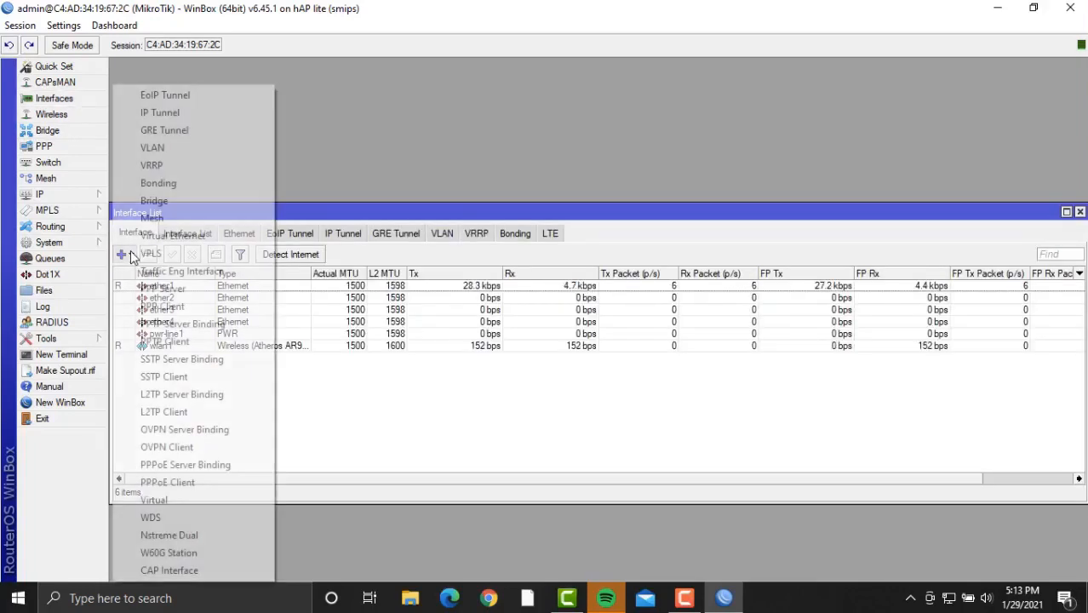
{"action": "left_click", "coordinate": [211, 502]}
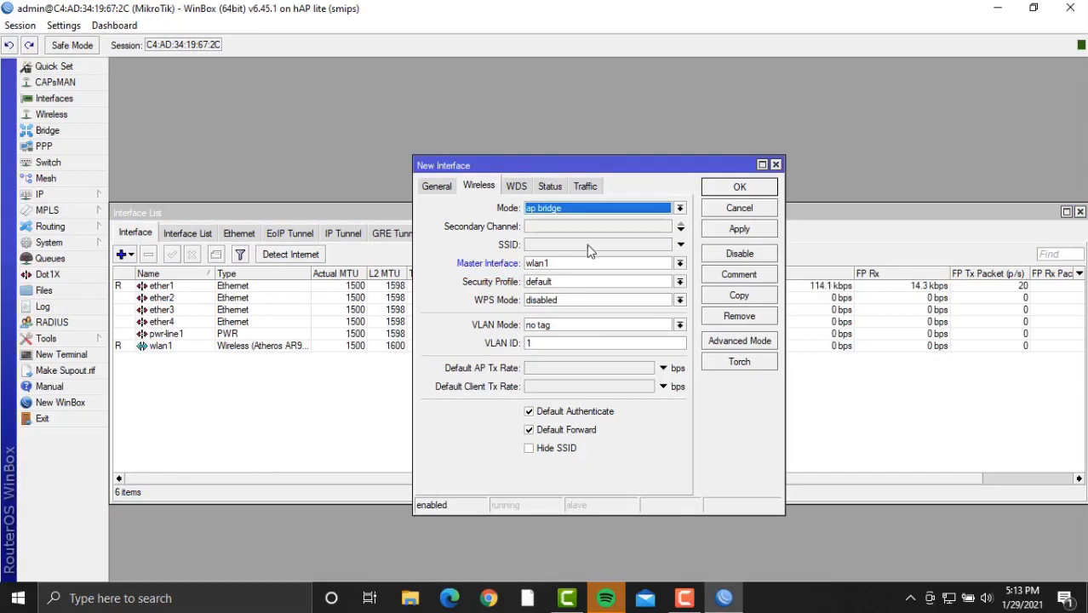
{"action": "left_click", "coordinate": [435, 187]}
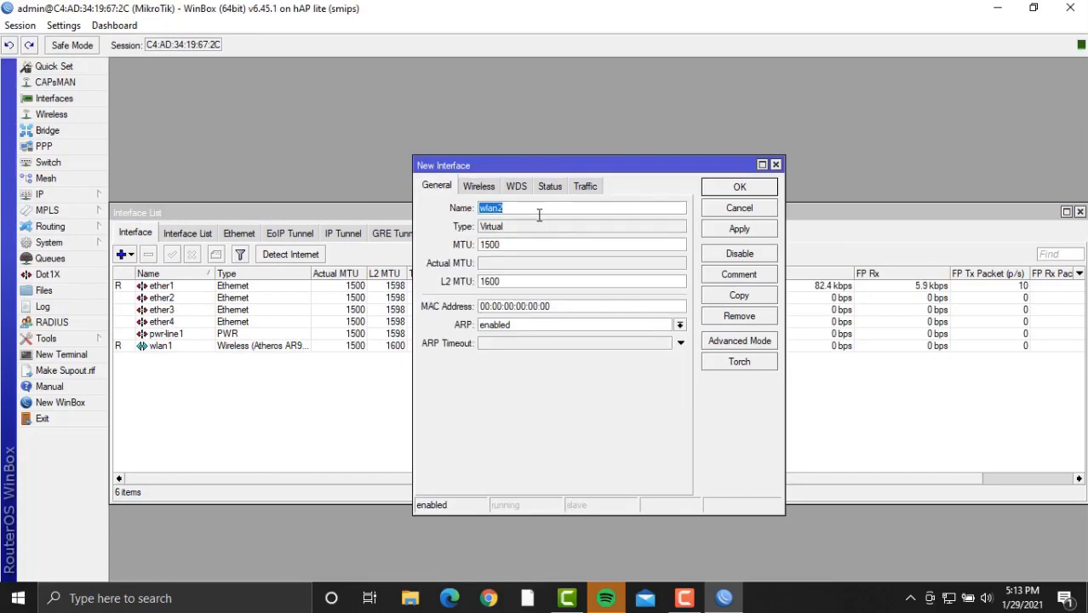
{"action": "left_click", "coordinate": [478, 186]}
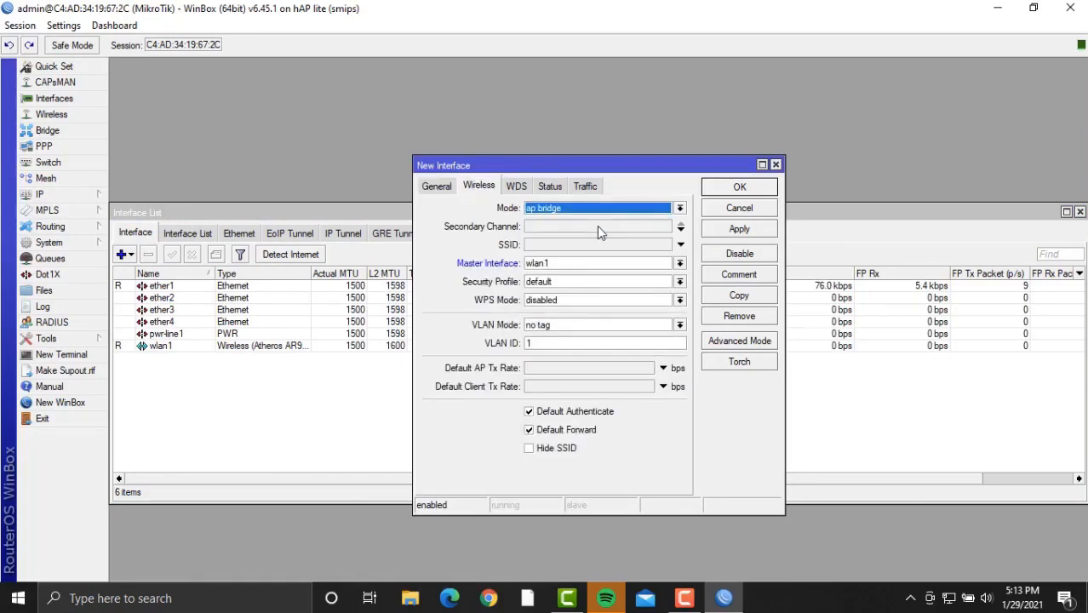
{"action": "left_click", "coordinate": [620, 245]}
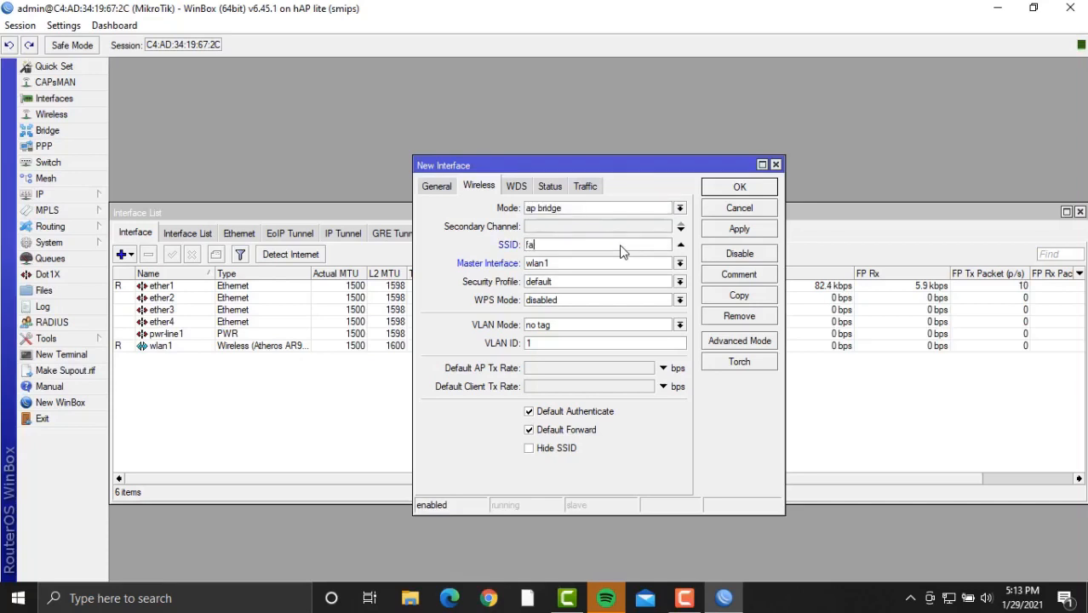
{"action": "left_click", "coordinate": [754, 230]}
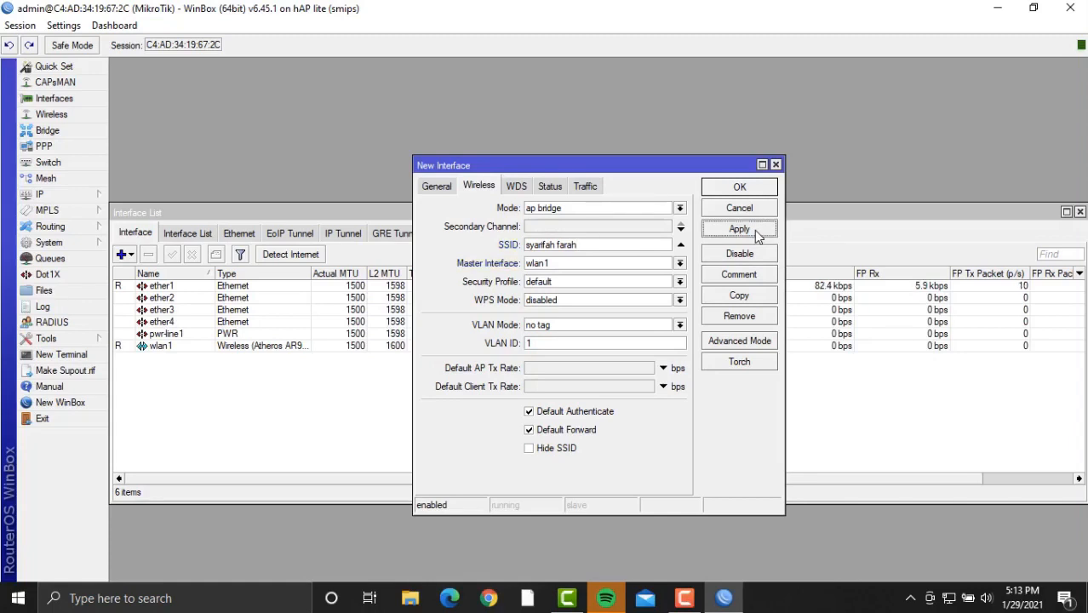
{"action": "left_click", "coordinate": [742, 188]}
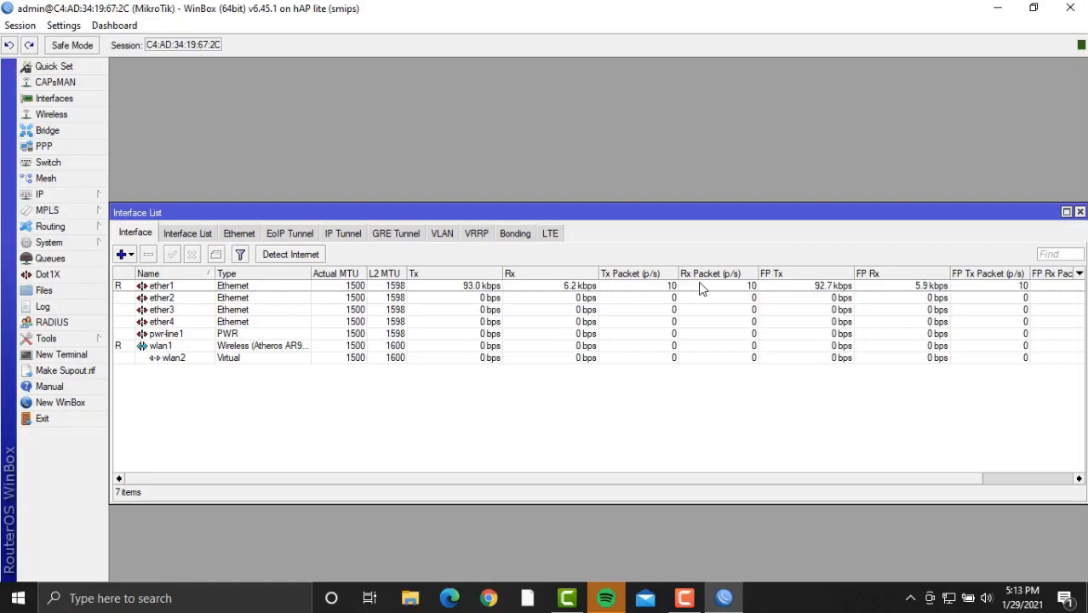
Assign address 192.168.6.1/28 to wlan2 and close the Address List.
{"action": "left_click", "coordinate": [77, 195]}
{"action": "left_click", "coordinate": [138, 226]}
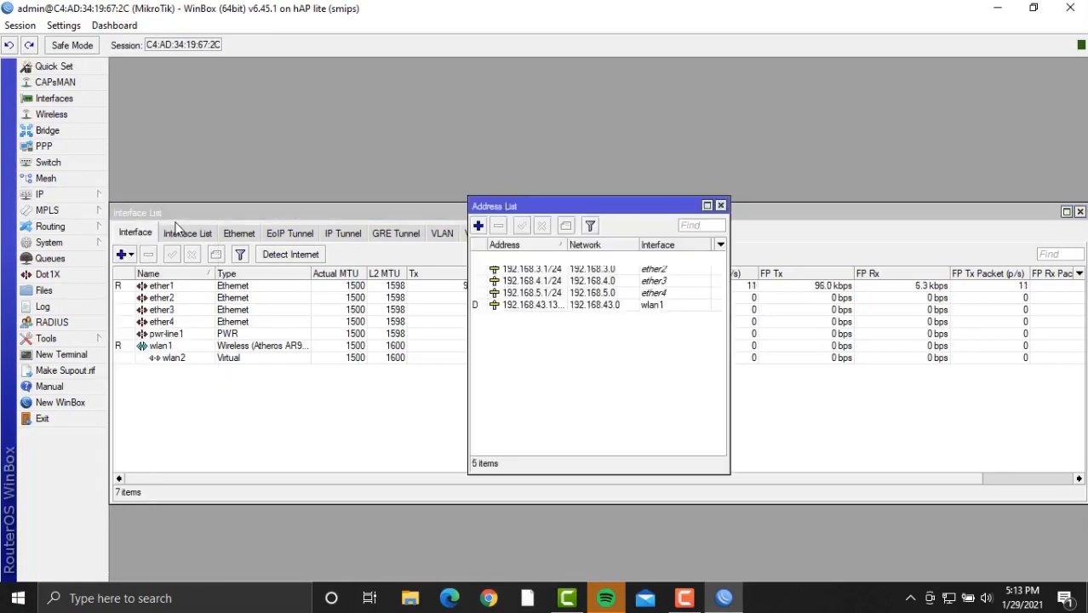
{"action": "left_click", "coordinate": [478, 225]}
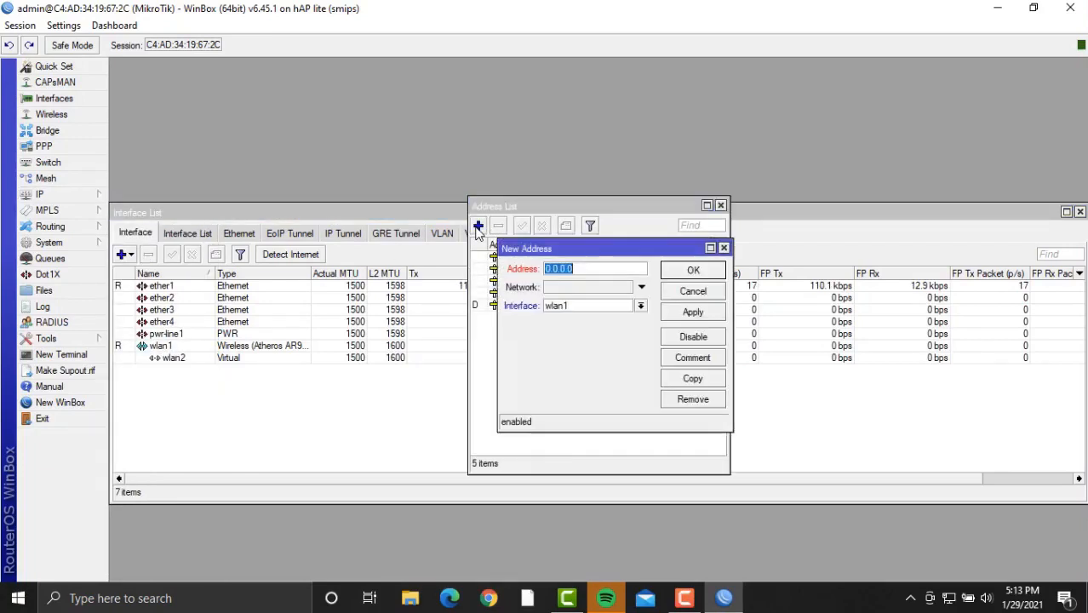
{"action": "key", "text": "BackSpace"}
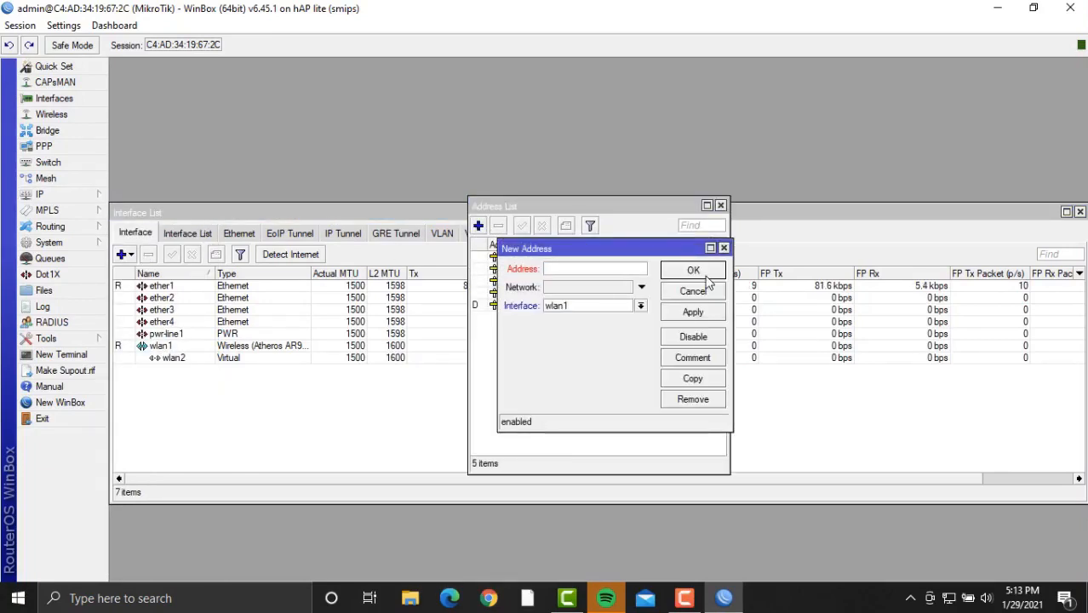
{"action": "type", "text": "192.1"}
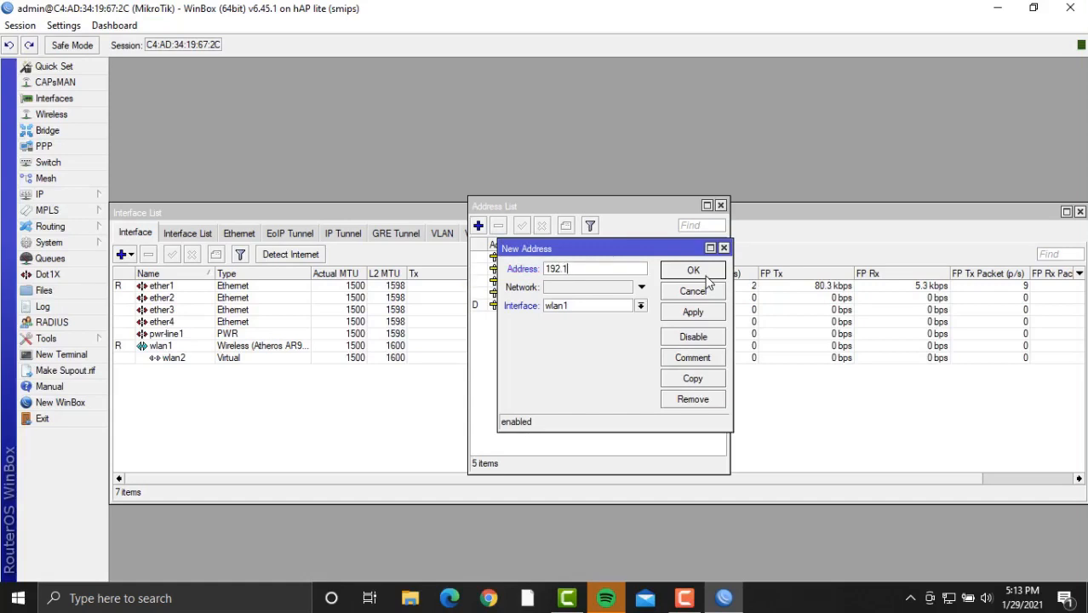
{"action": "type", "text": "68."}
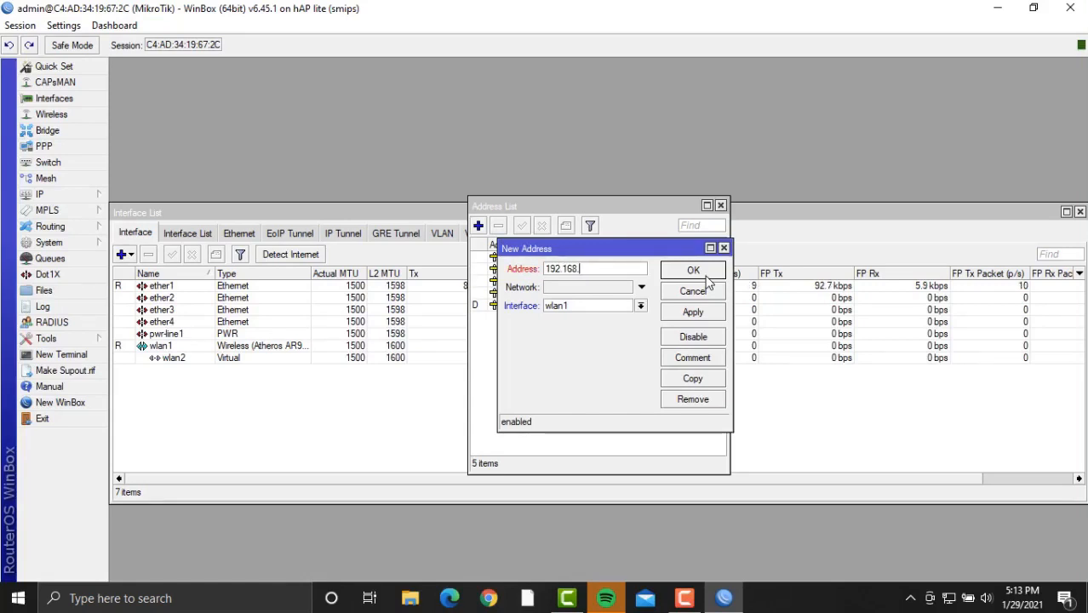
{"action": "type", "text": "6.1/28"}
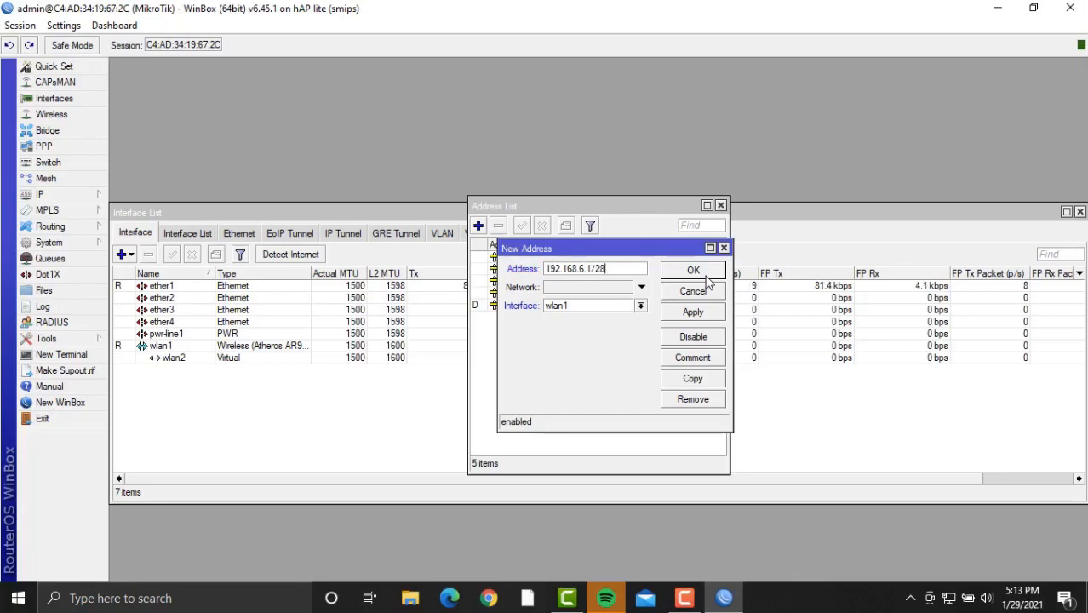
{"action": "left_click", "coordinate": [641, 308]}
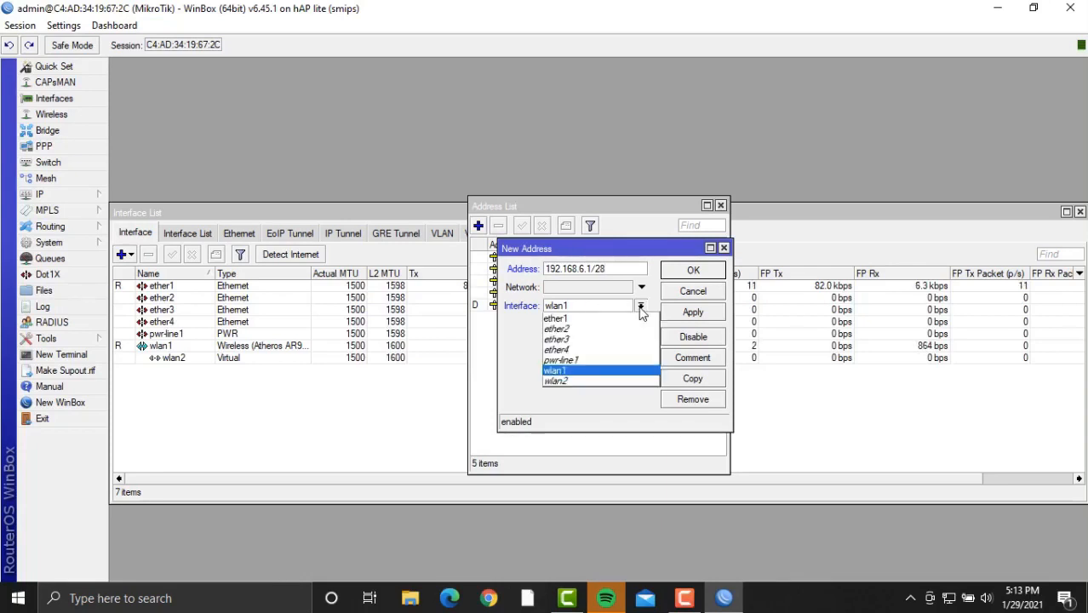
{"action": "left_click", "coordinate": [606, 381]}
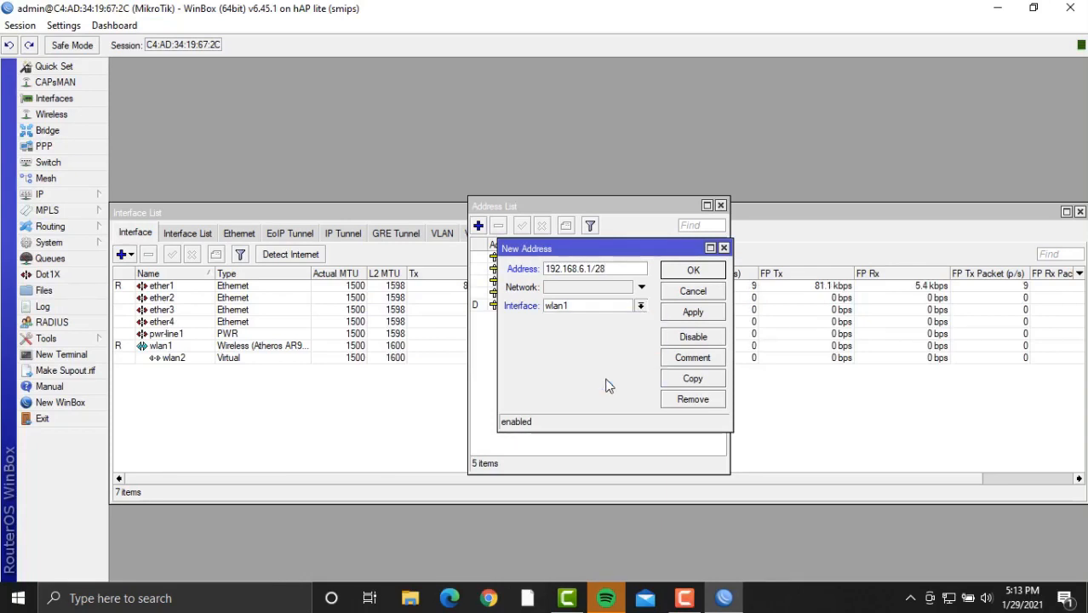
{"action": "left_click", "coordinate": [691, 313]}
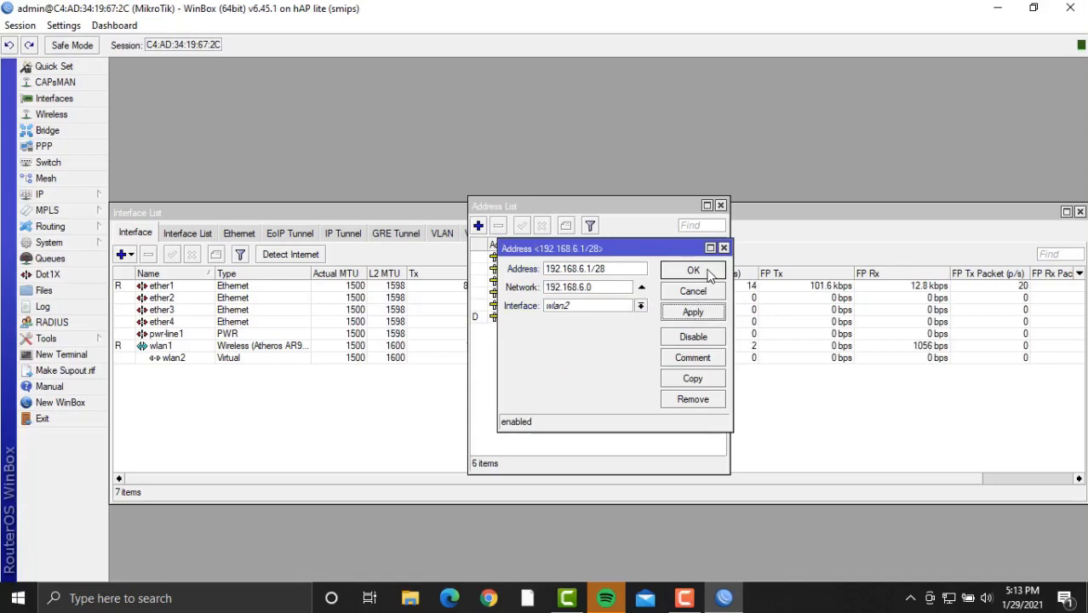
{"action": "left_click", "coordinate": [693, 271]}
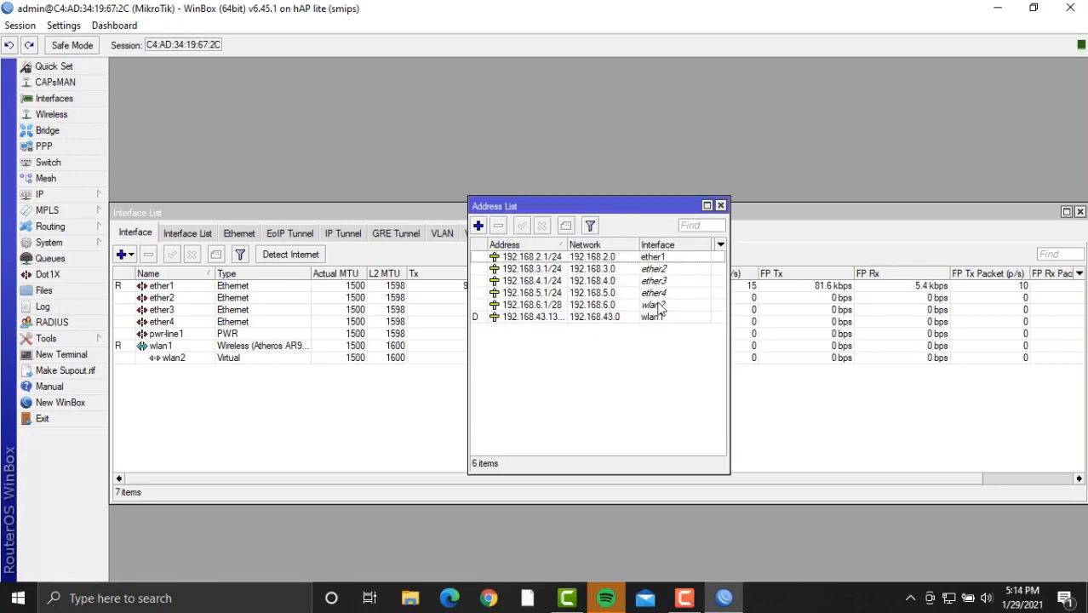
{"action": "left_click", "coordinate": [720, 206]}
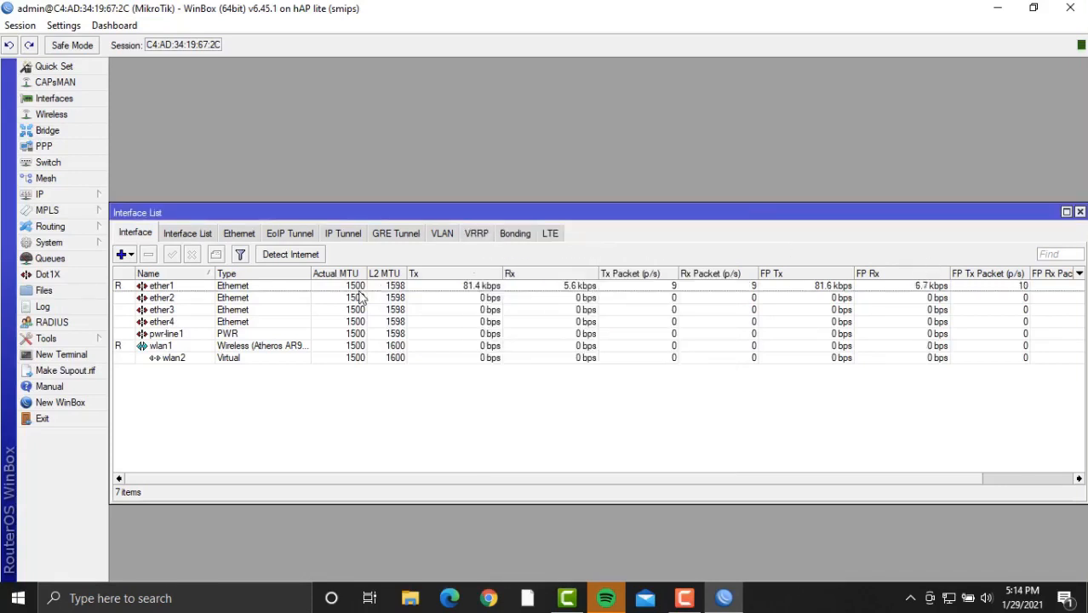
Start the DHCP server setup and choose wlan2 as its interface.
{"action": "left_click", "coordinate": [92, 194]}
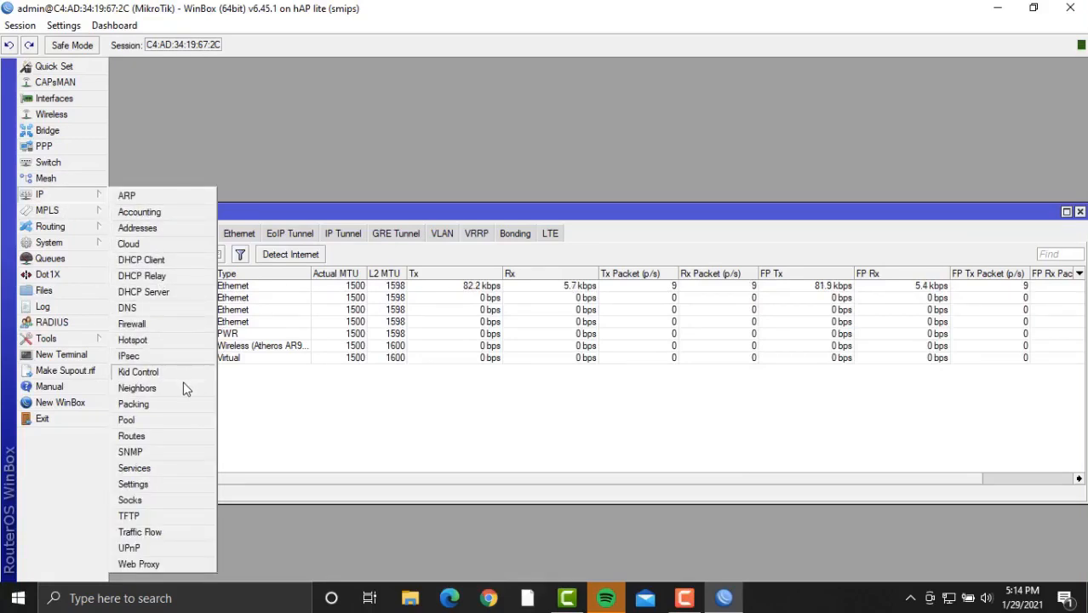
{"action": "left_click", "coordinate": [187, 296]}
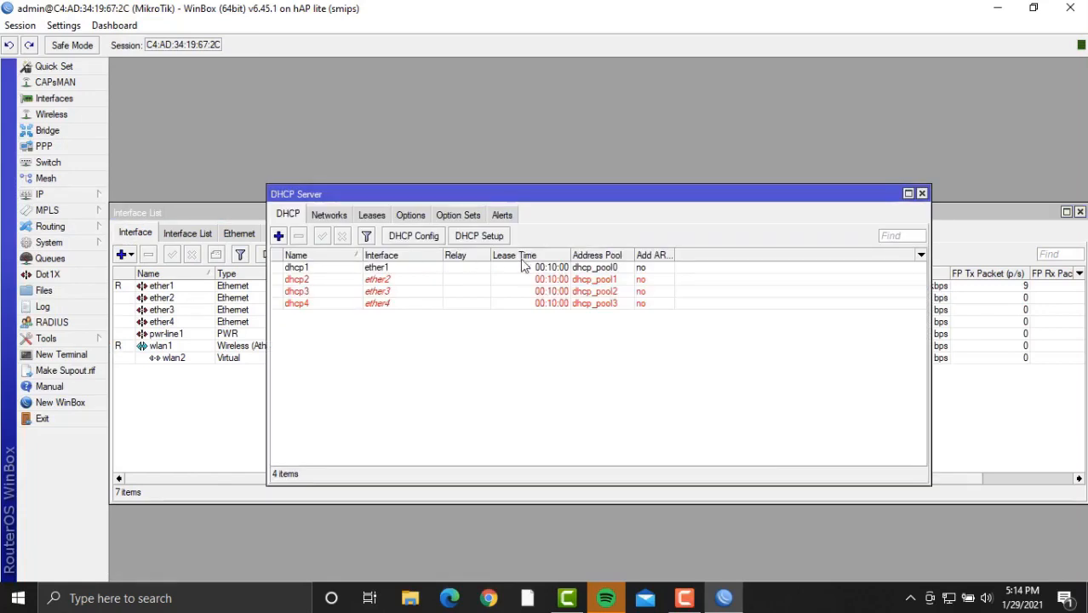
{"action": "left_click", "coordinate": [488, 236]}
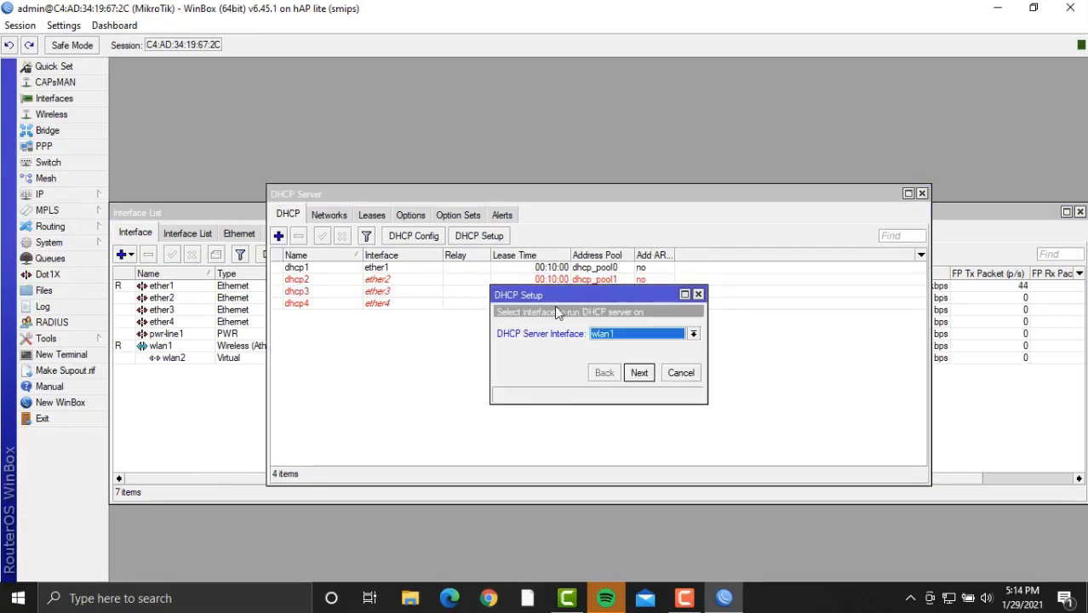
{"action": "left_click", "coordinate": [641, 334]}
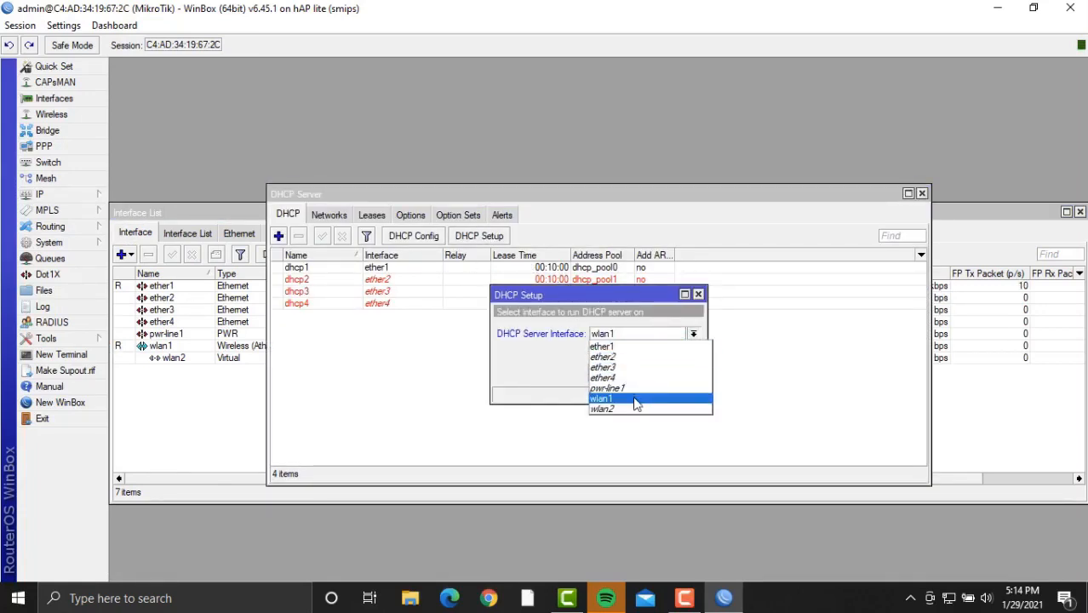
{"action": "left_click", "coordinate": [637, 410]}
Accept 192.168.6.0/28, gateway 192.168.6.1 and 00:10:00 lease, then close the DHCP and interface windows.
{"action": "left_click", "coordinate": [640, 374]}
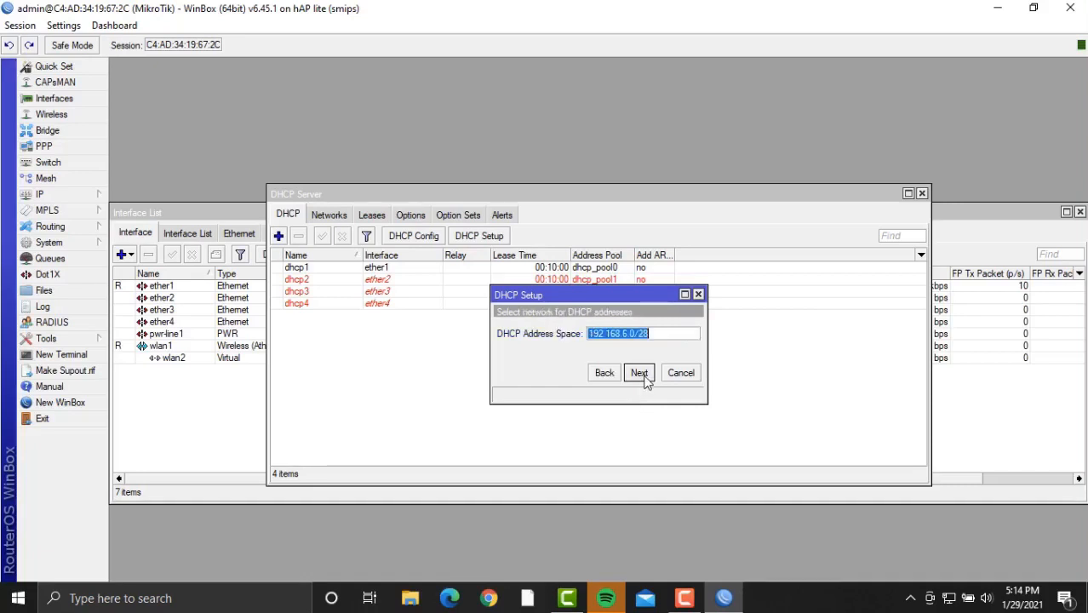
{"action": "left_click", "coordinate": [644, 375]}
{"action": "left_click", "coordinate": [641, 374]}
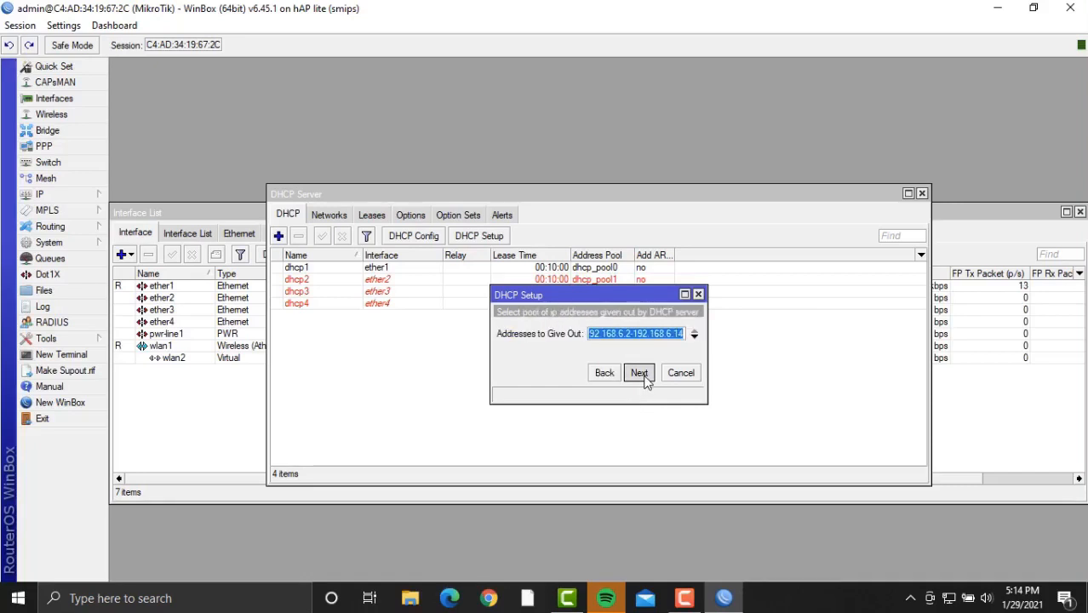
{"action": "left_click", "coordinate": [641, 374]}
{"action": "left_click", "coordinate": [640, 374]}
{"action": "left_click", "coordinate": [640, 374]}
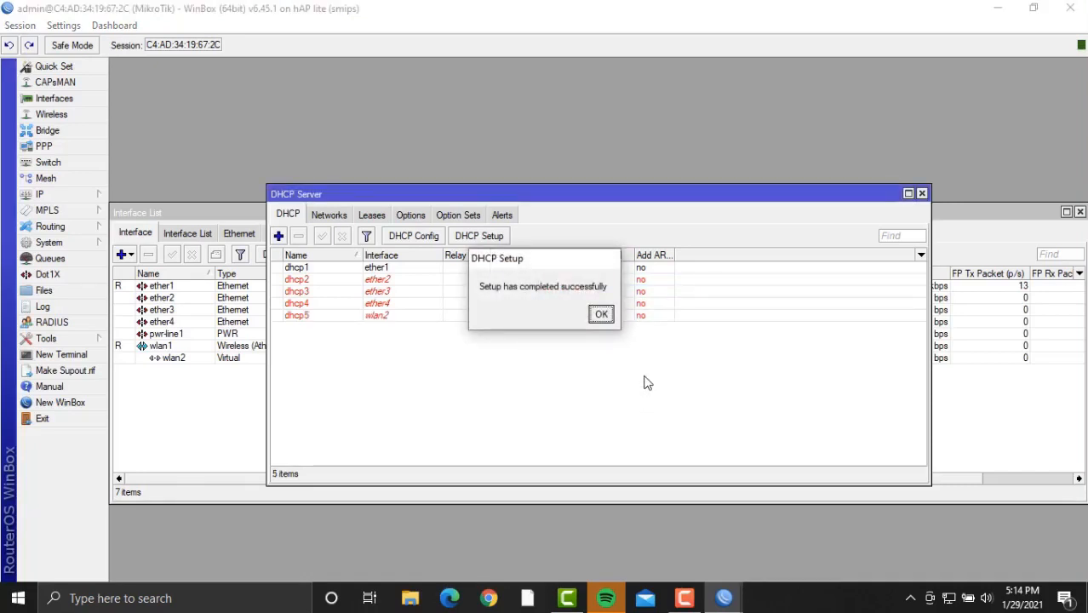
{"action": "left_click", "coordinate": [601, 315]}
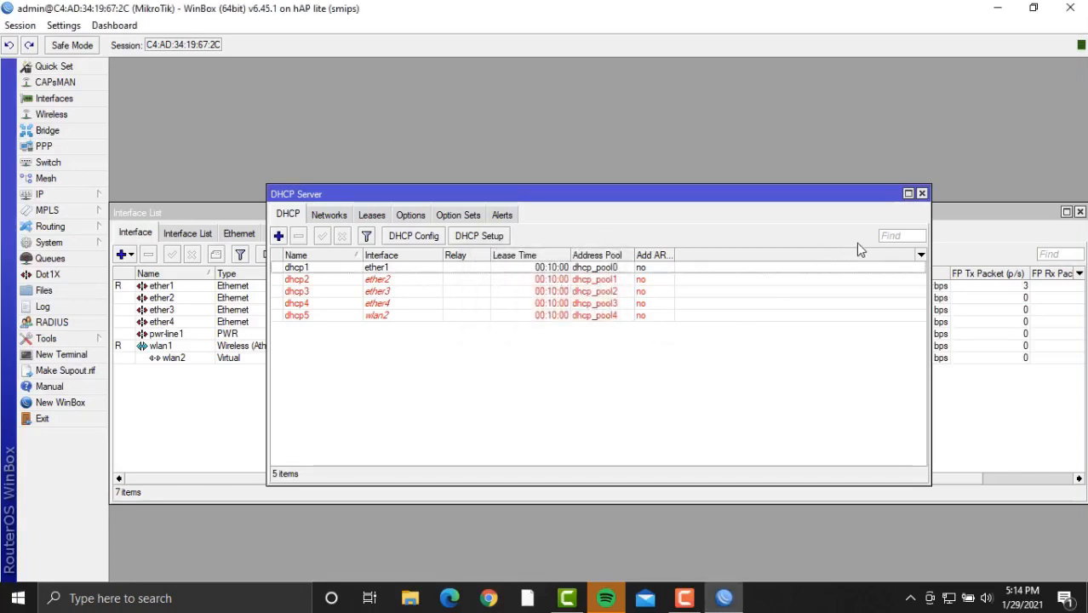
{"action": "left_click", "coordinate": [922, 194]}
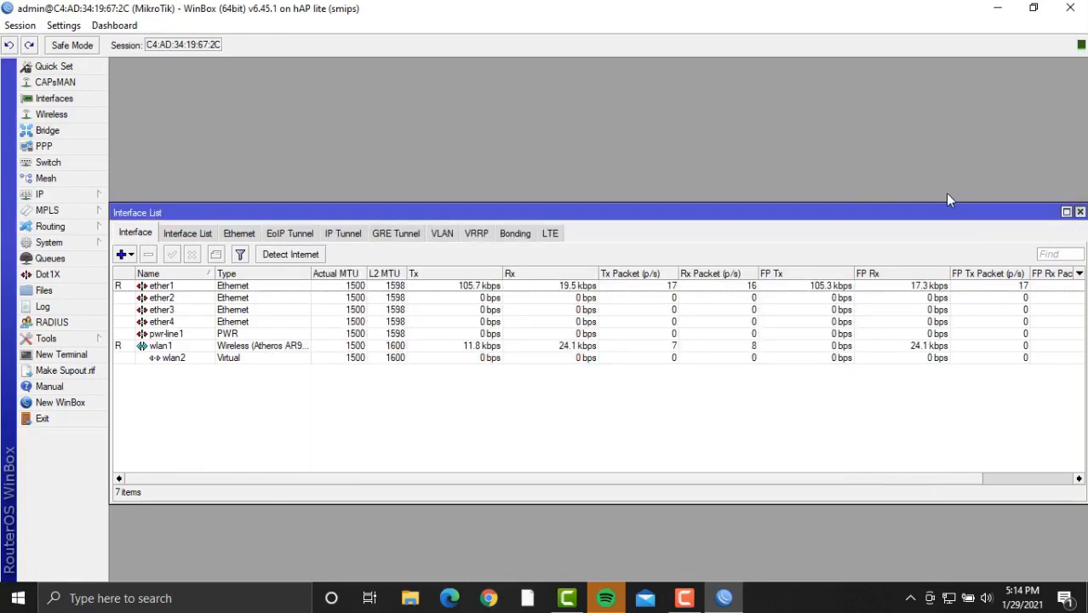
{"action": "left_click", "coordinate": [1080, 212]}
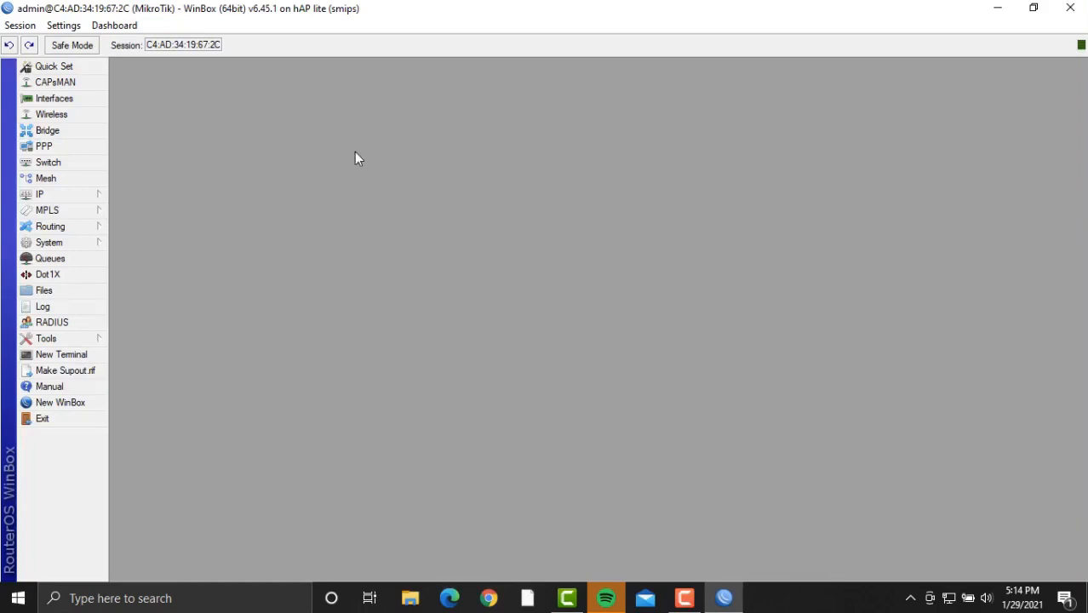
Start the Hotspot Setup from the Servers tab and choose wlan2 as the interface.
{"action": "left_click", "coordinate": [72, 196]}
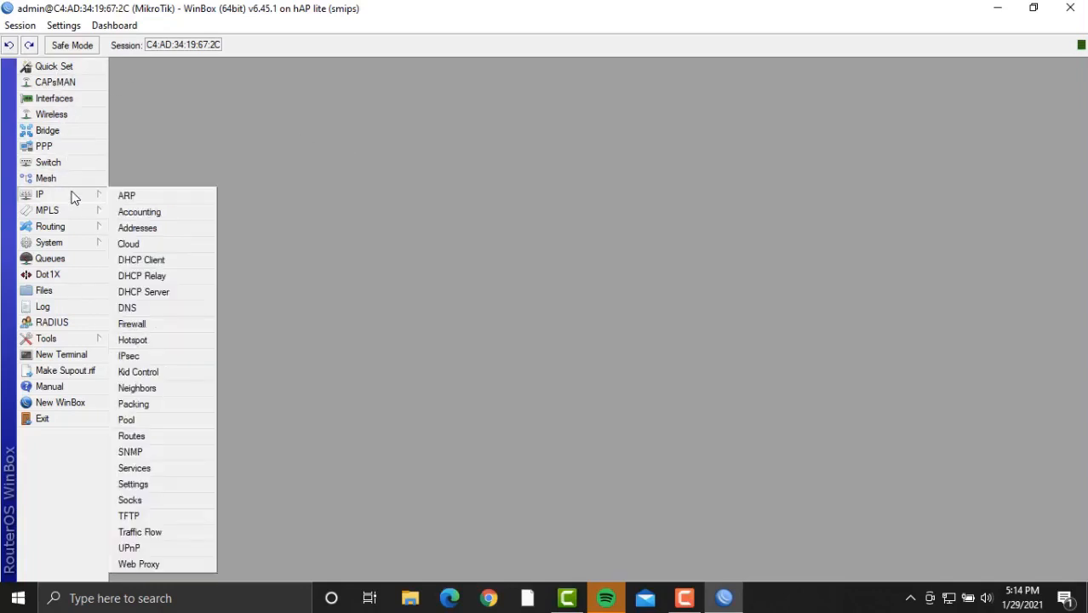
{"action": "left_click", "coordinate": [178, 344]}
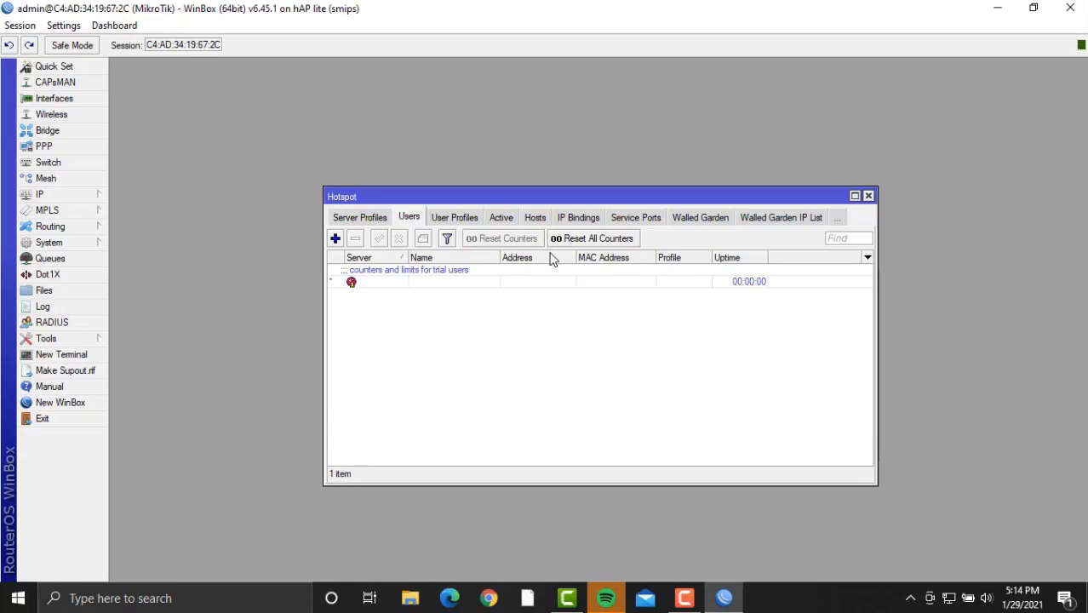
{"action": "left_click", "coordinate": [368, 218]}
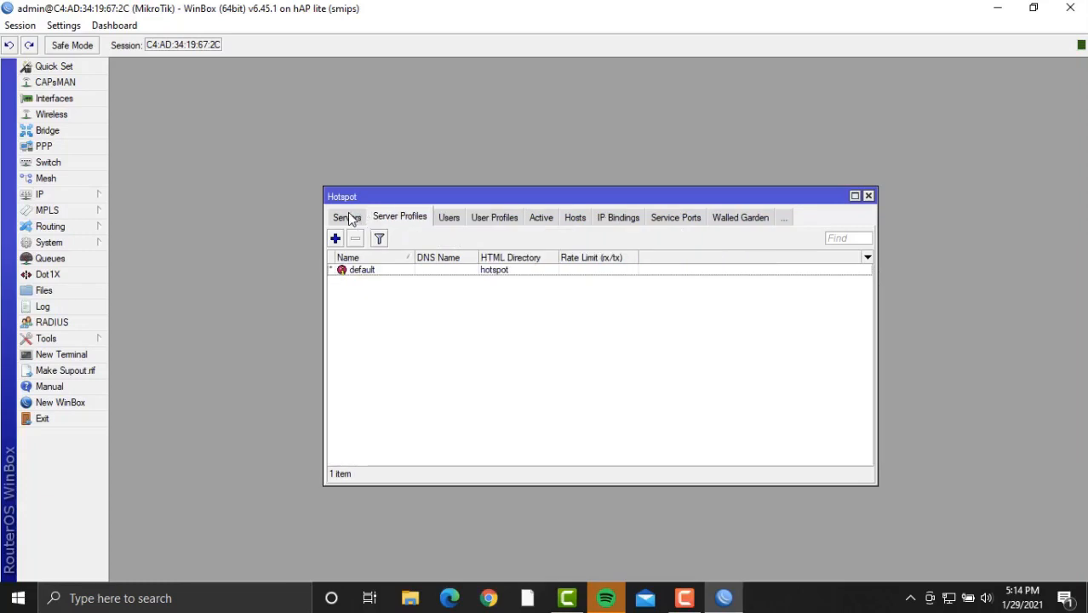
{"action": "left_click", "coordinate": [352, 219]}
{"action": "left_click", "coordinate": [540, 241]}
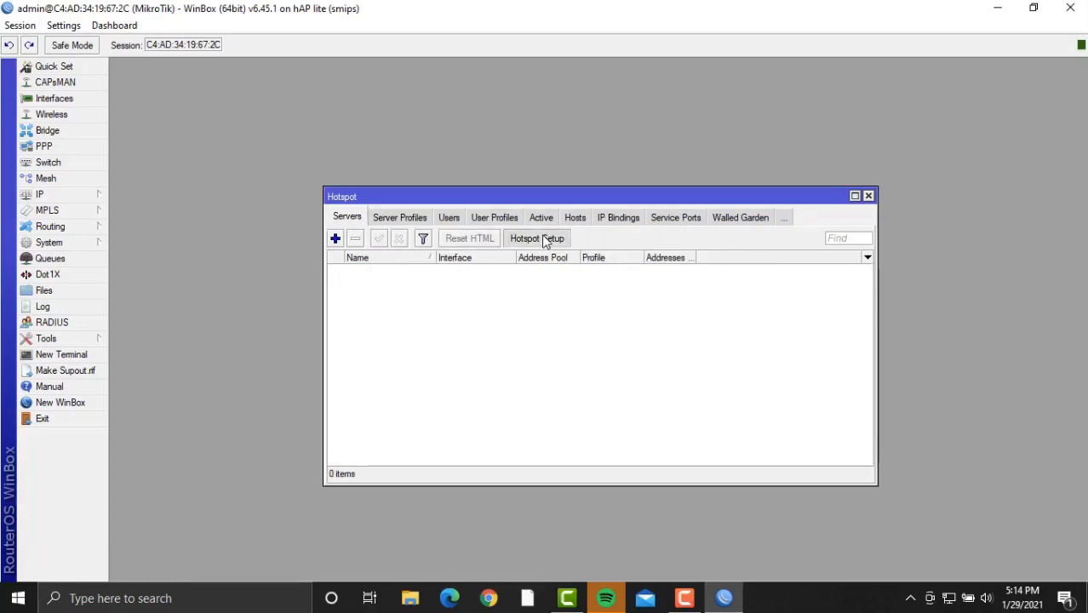
{"action": "left_click", "coordinate": [670, 312]}
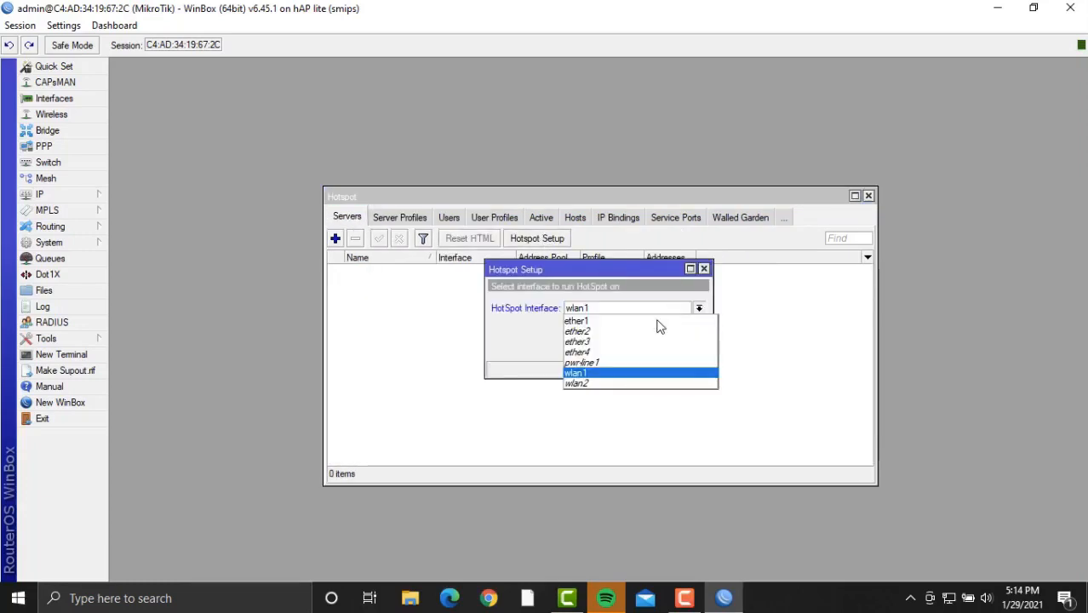
{"action": "left_click", "coordinate": [637, 389]}
{"action": "left_click", "coordinate": [645, 347]}
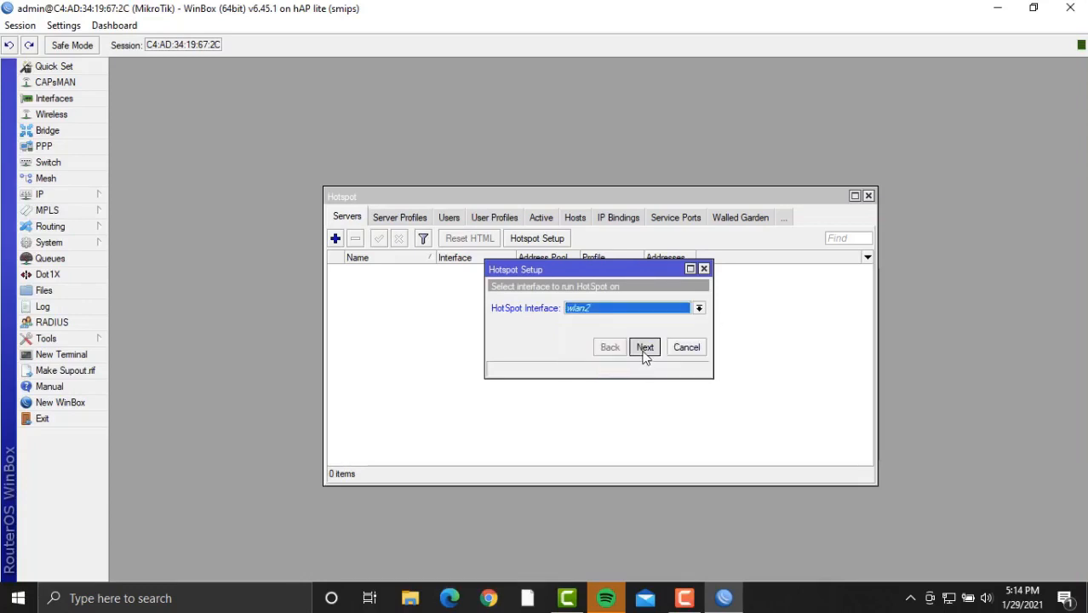
Accept the default hotspot address, pool and 8.8.8.8 DNS, set the user password, and finish.
{"action": "left_click", "coordinate": [645, 347]}
{"action": "left_click", "coordinate": [645, 347]}
{"action": "left_click", "coordinate": [645, 347]}
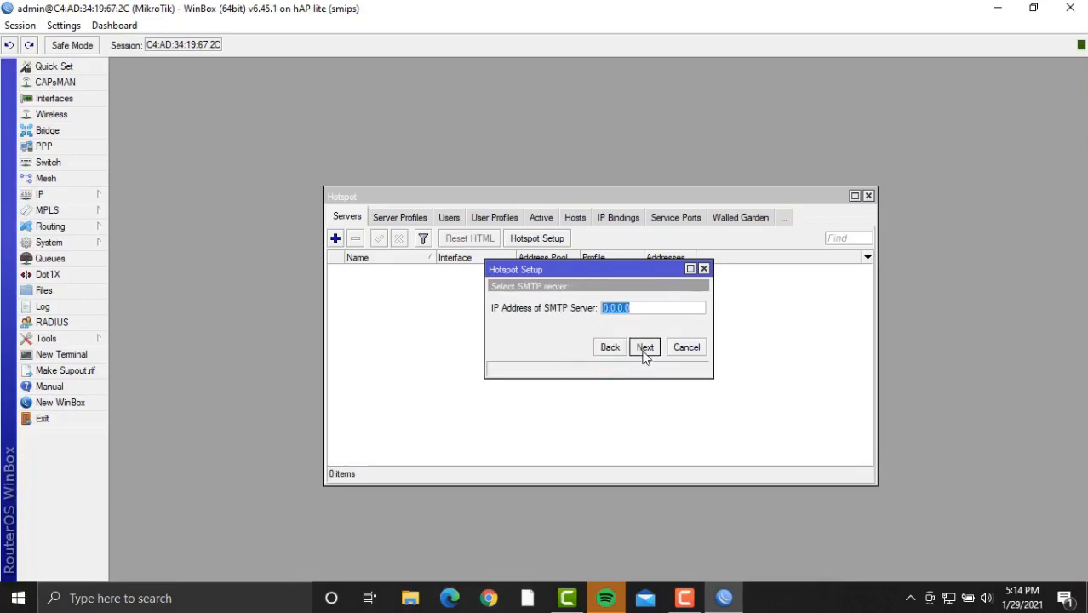
{"action": "left_click", "coordinate": [645, 347]}
{"action": "left_click", "coordinate": [645, 347]}
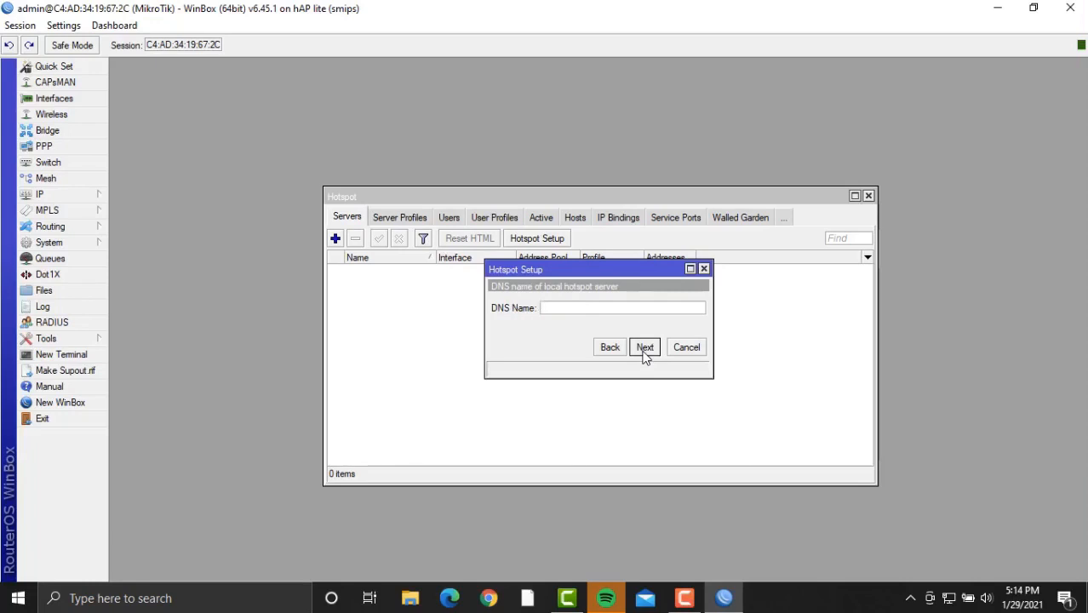
{"action": "left_click", "coordinate": [644, 348]}
{"action": "left_click", "coordinate": [640, 327]}
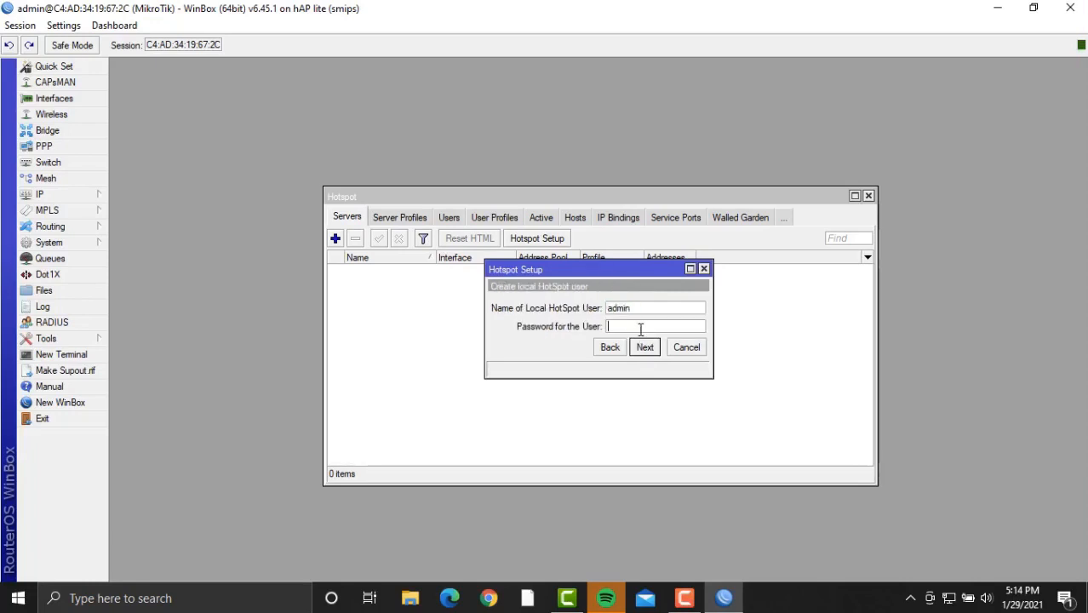
{"action": "type", "text": "123"}
{"action": "left_click", "coordinate": [645, 348]}
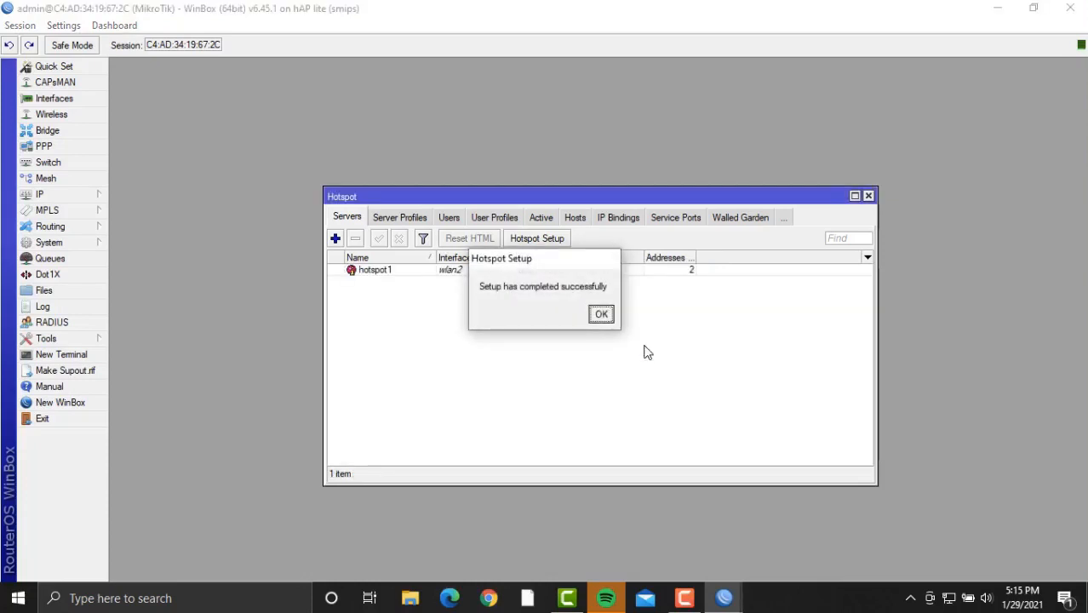
{"action": "left_click", "coordinate": [608, 318]}
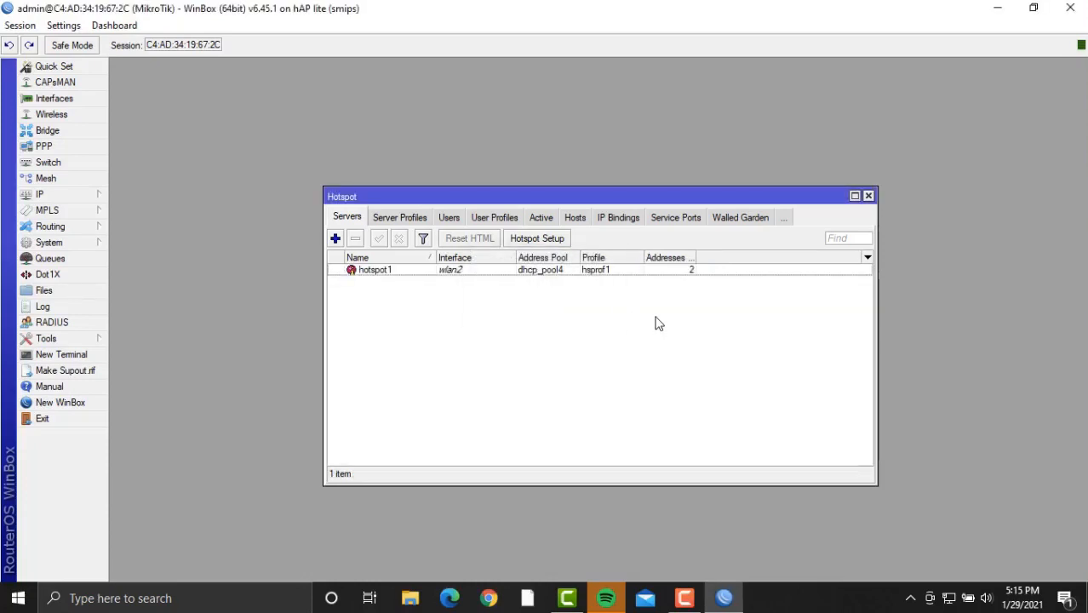
Close the Hotspot window and reopen the hotspot settings.
{"action": "left_click", "coordinate": [868, 196]}
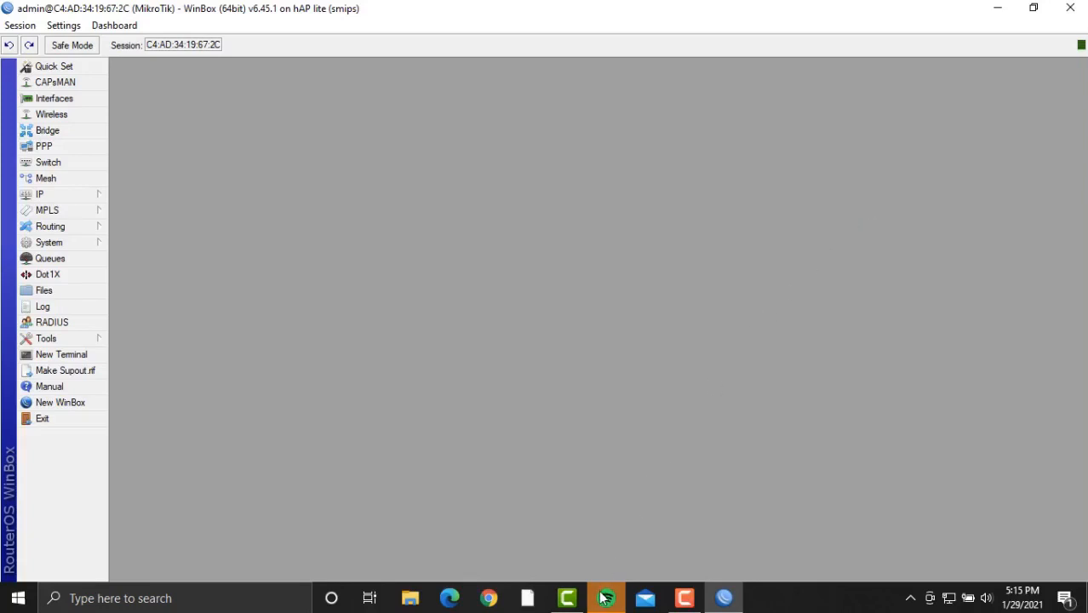
{"action": "left_click", "coordinate": [685, 598]}
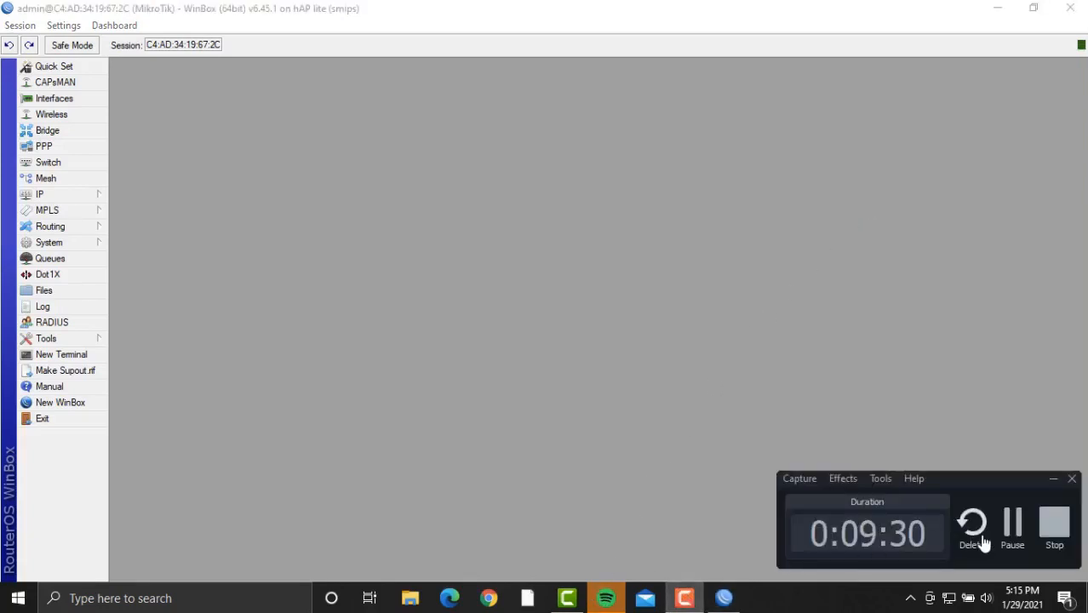
{"action": "left_click", "coordinate": [1021, 523]}
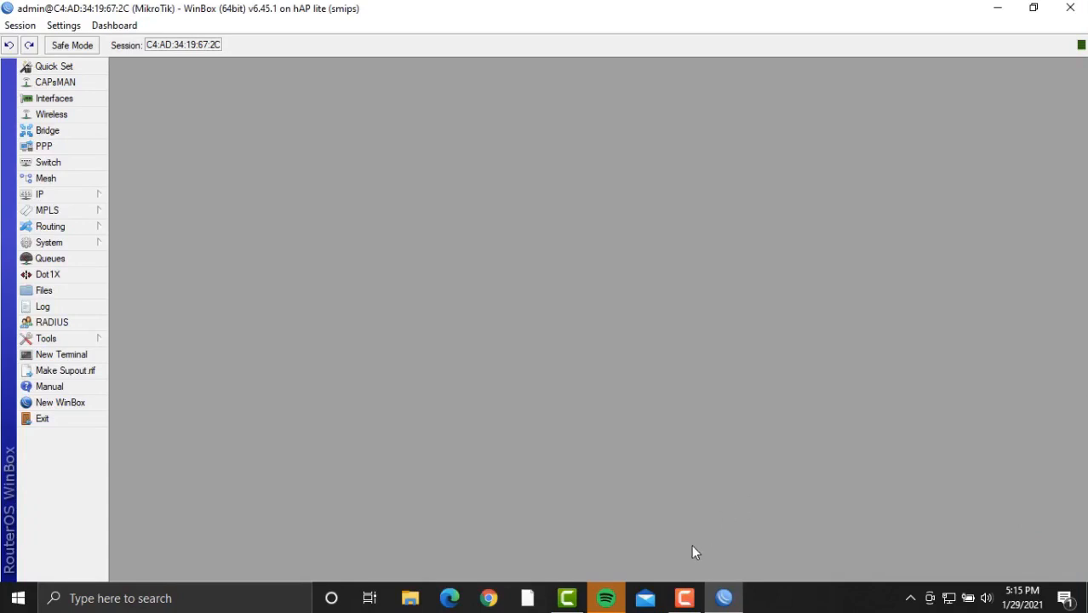
{"action": "left_click", "coordinate": [53, 195]}
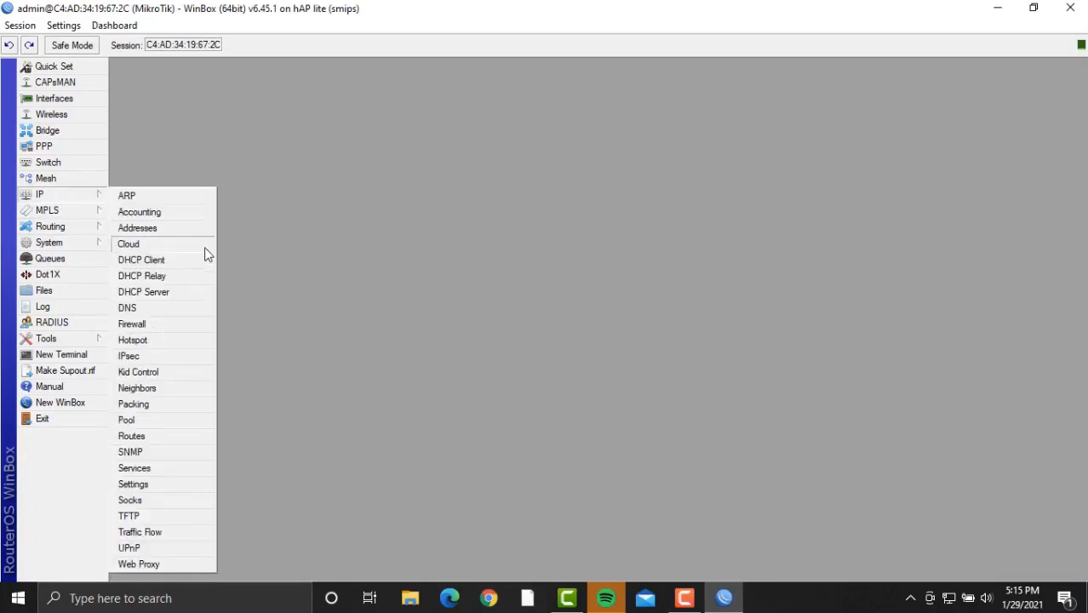
{"action": "left_click", "coordinate": [168, 345]}
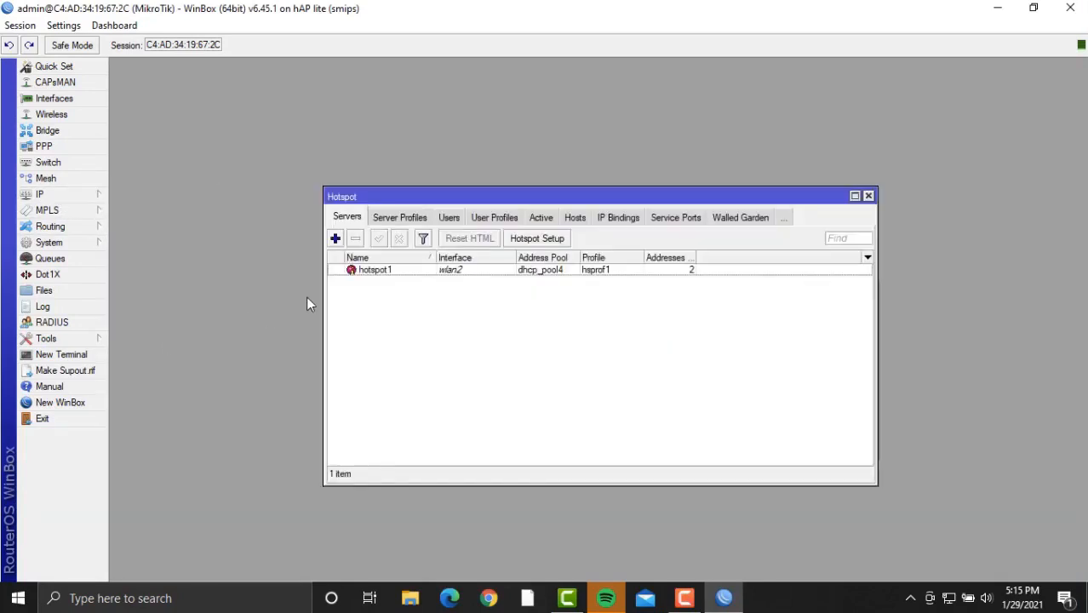
Add hotspot servers 'kepsek' on ether1 and 'ruang guru'.
{"action": "left_click", "coordinate": [335, 238]}
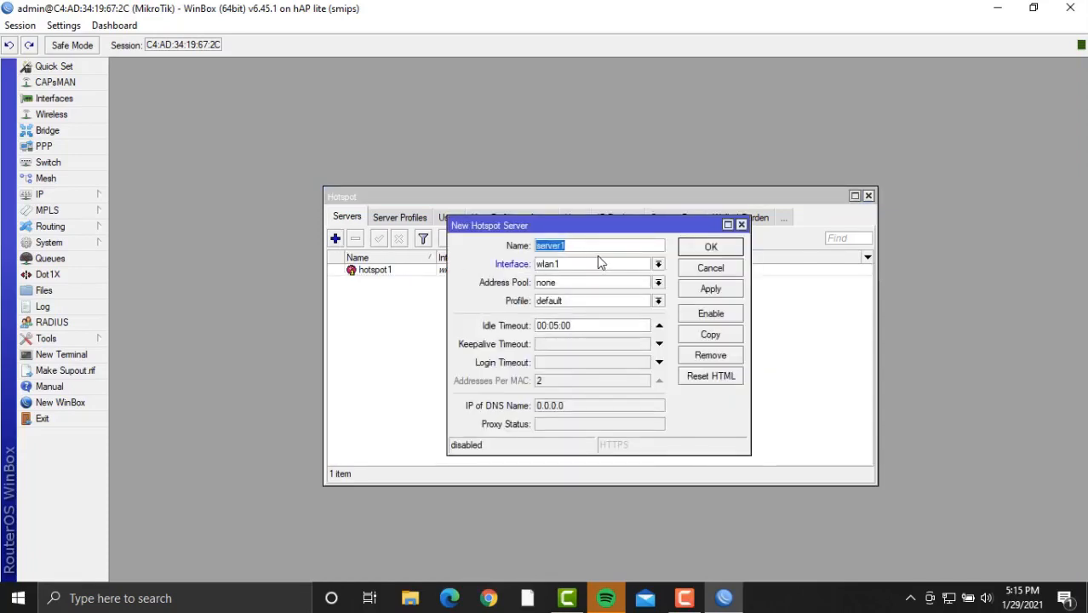
{"action": "key", "text": "BackSpace"}
{"action": "key", "text": "BackSpace"}
{"action": "key", "text": "BackSpace"}
{"action": "key", "text": "BackSpace"}
{"action": "key", "text": "BackSpace"}
{"action": "key", "text": "BackSpace"}
{"action": "key", "text": "BackSpace"}
{"action": "key", "text": "BackSpace"}
{"action": "key", "text": "BackSpace"}
{"action": "key", "text": "BackSpace"}
{"action": "key", "text": "BackSpace"}
{"action": "key", "text": "BackSpace"}
{"action": "type", "text": "kepsek"}
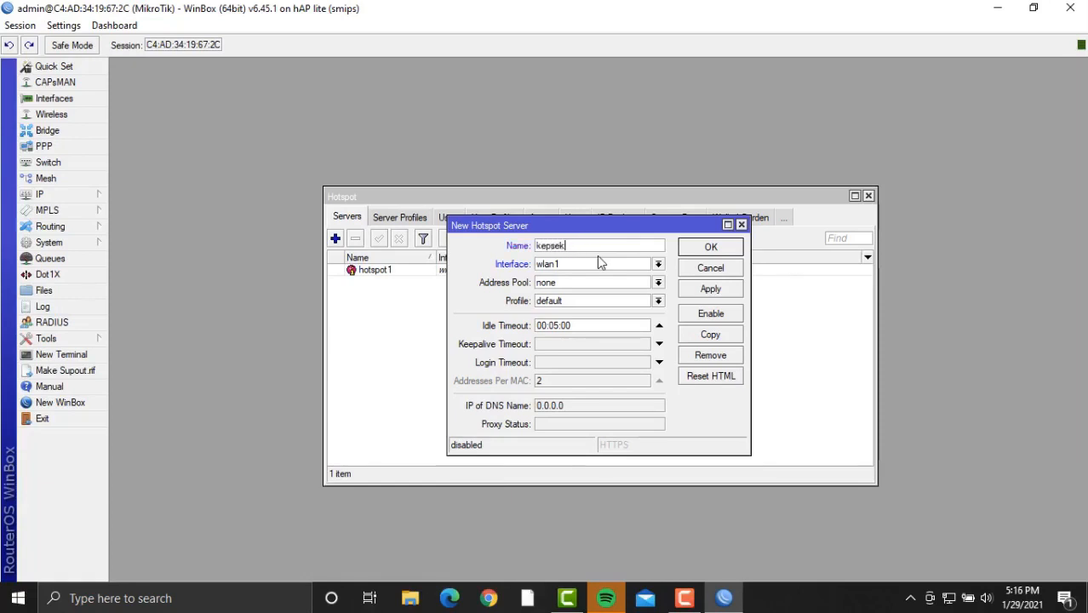
{"action": "left_click", "coordinate": [659, 265]}
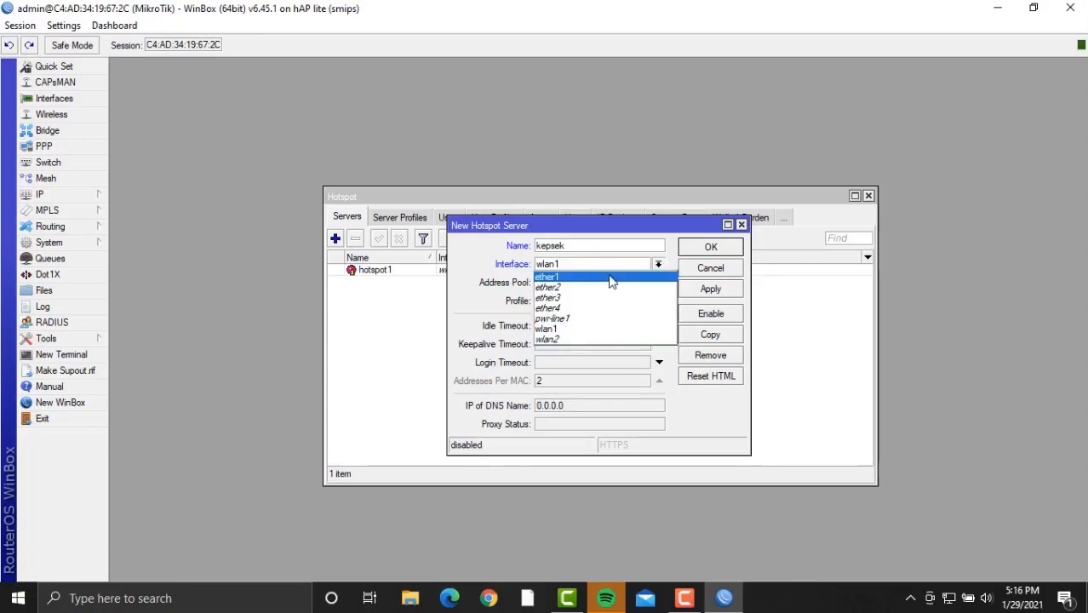
{"action": "left_click", "coordinate": [611, 278]}
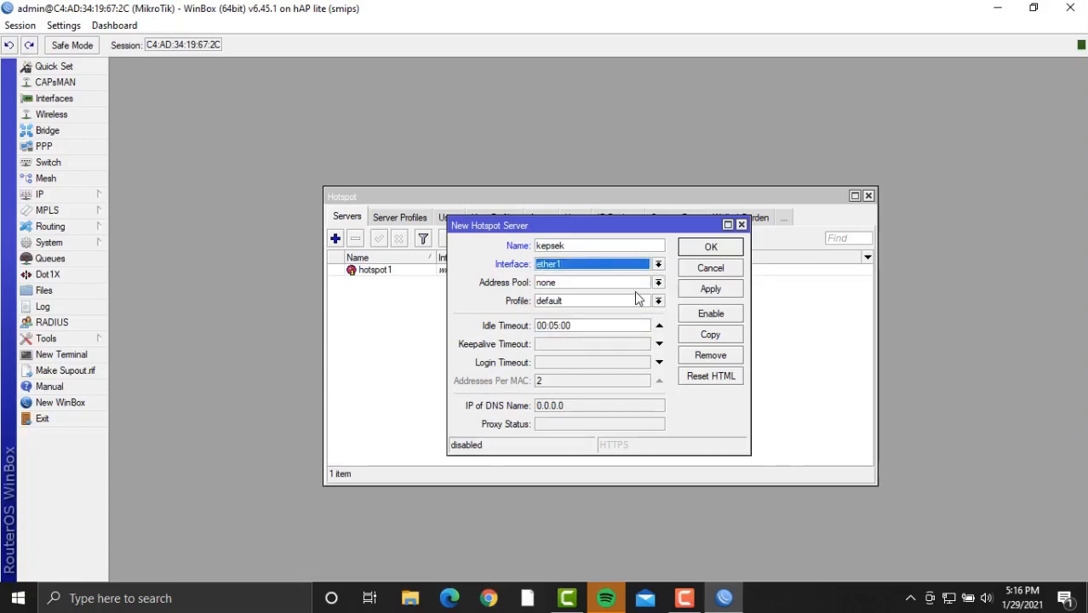
{"action": "left_click", "coordinate": [723, 290]}
{"action": "left_click", "coordinate": [725, 248]}
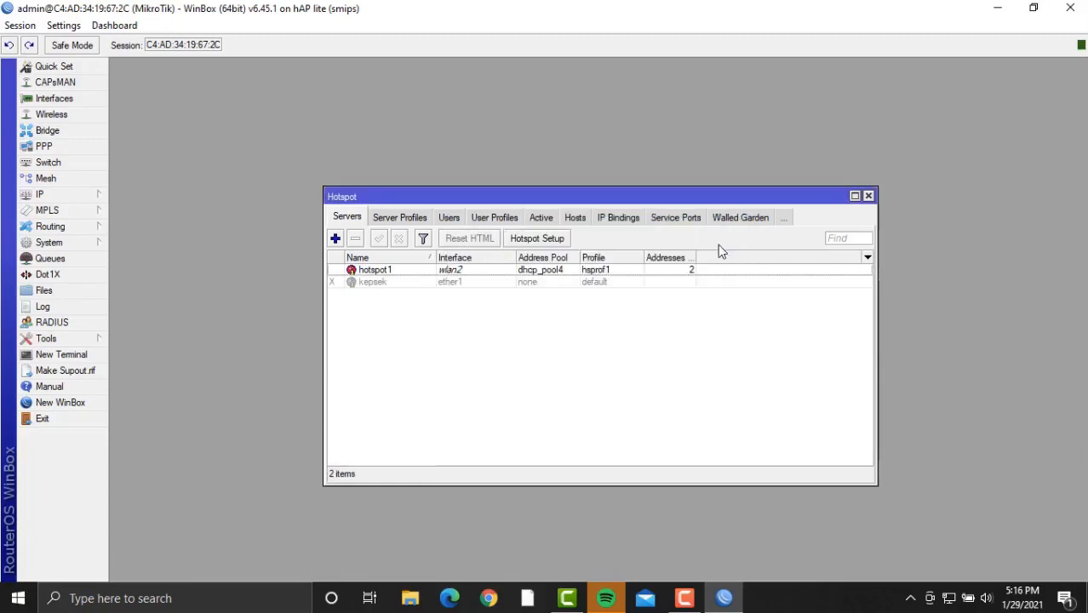
{"action": "left_click", "coordinate": [335, 239]}
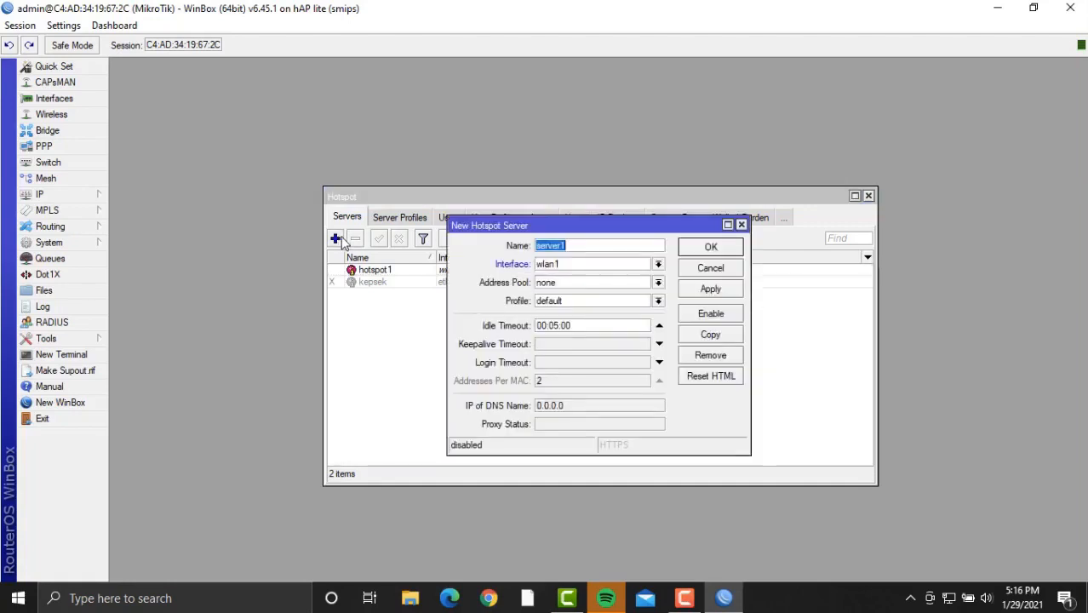
{"action": "key", "text": "BackSpace"}
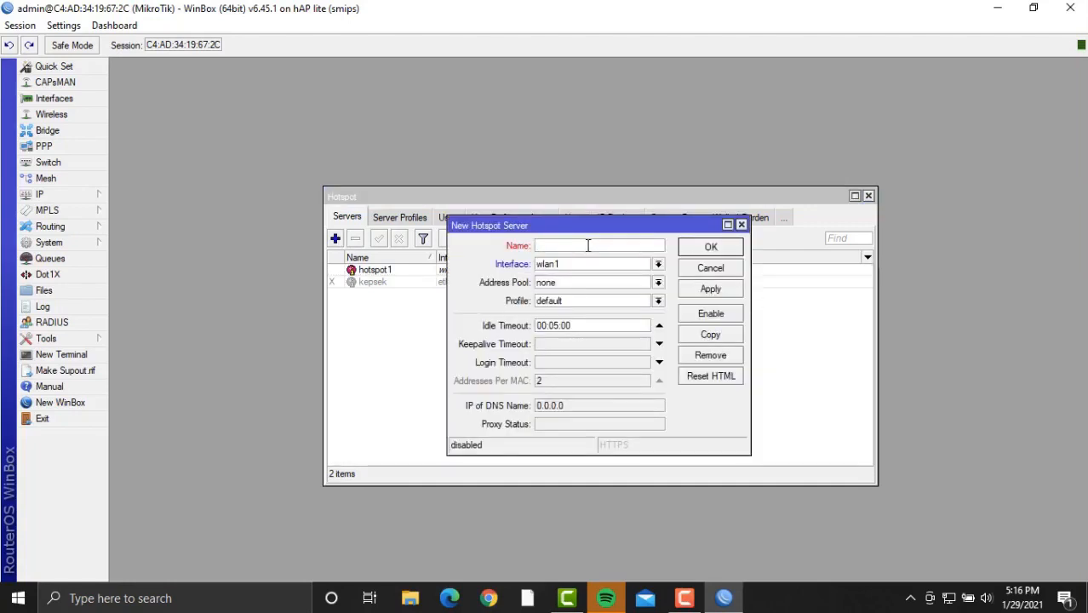
{"action": "type", "text": "ruang guru"}
{"action": "left_click", "coordinate": [722, 291]}
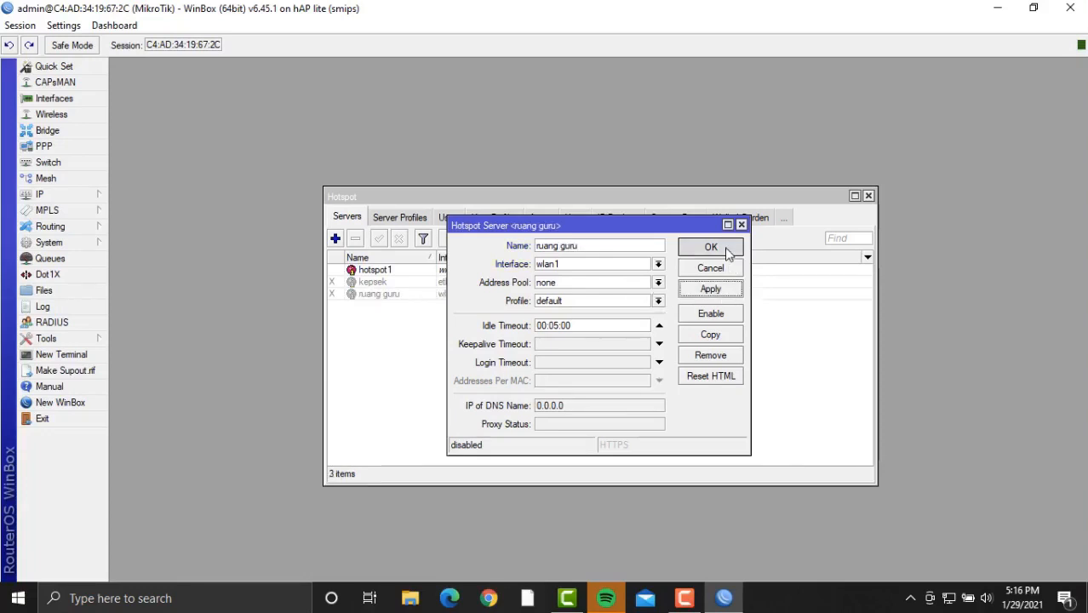
{"action": "left_click", "coordinate": [711, 247]}
Add hotspot servers 'tata usaha' and 'siswa'.
{"action": "left_click", "coordinate": [334, 239]}
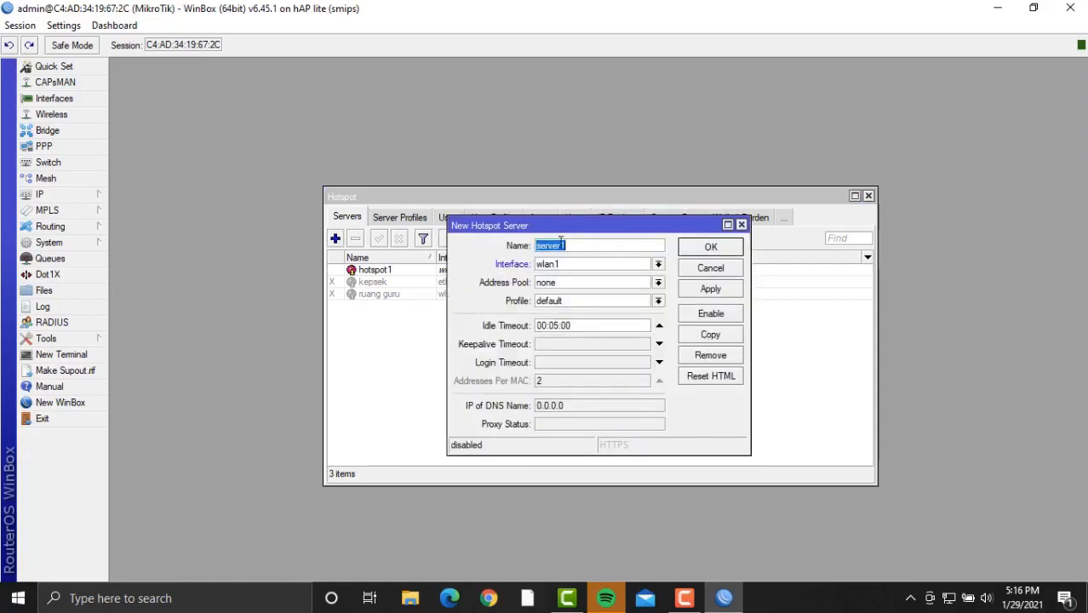
{"action": "key", "text": "BackSpace"}
{"action": "type", "text": "tata usaha"}
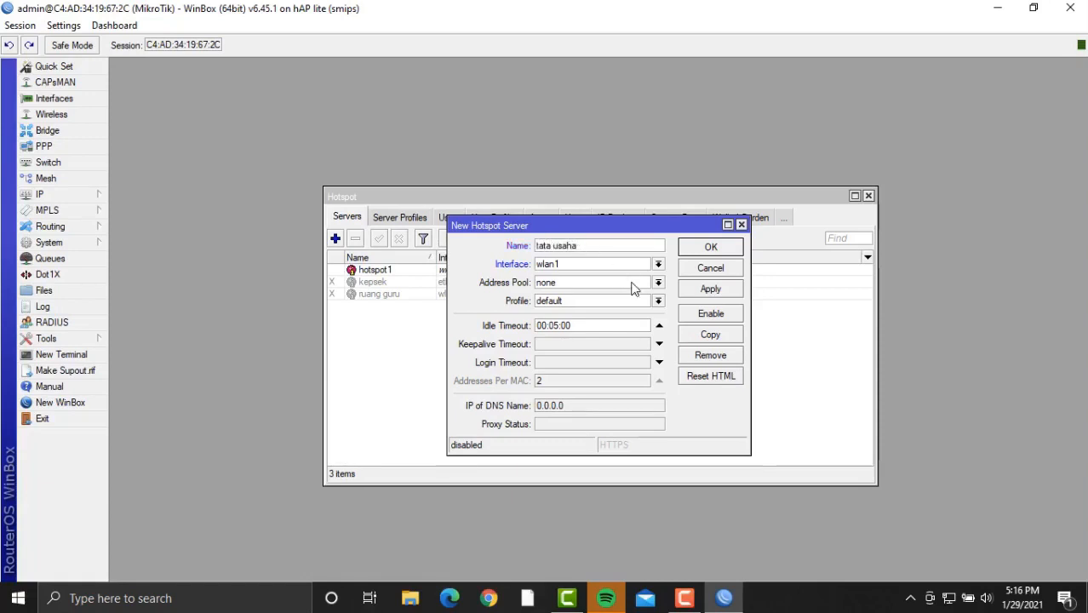
{"action": "left_click", "coordinate": [725, 290]}
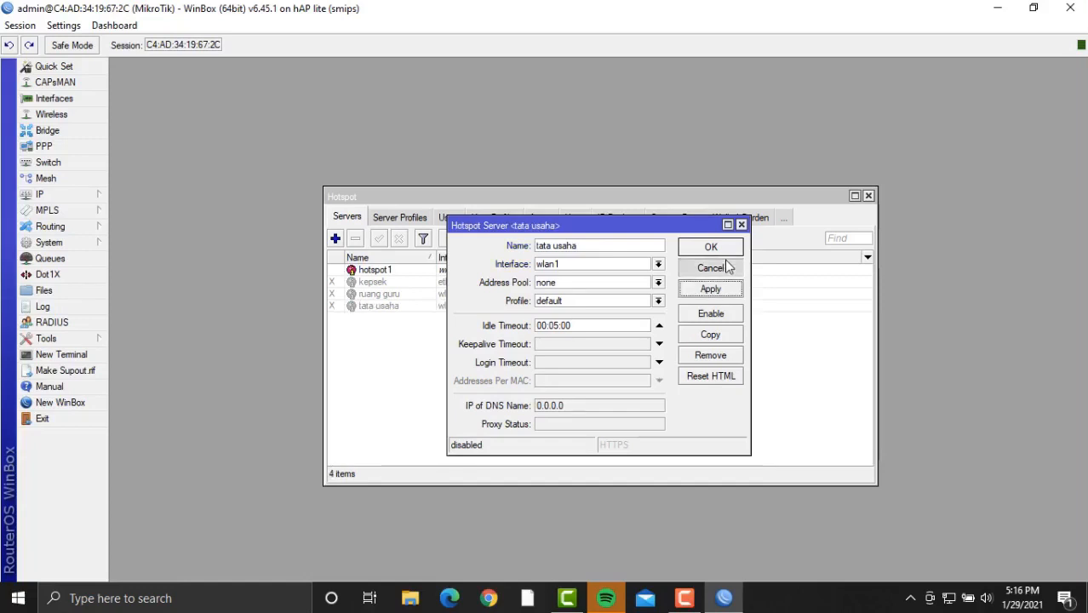
{"action": "left_click", "coordinate": [726, 249]}
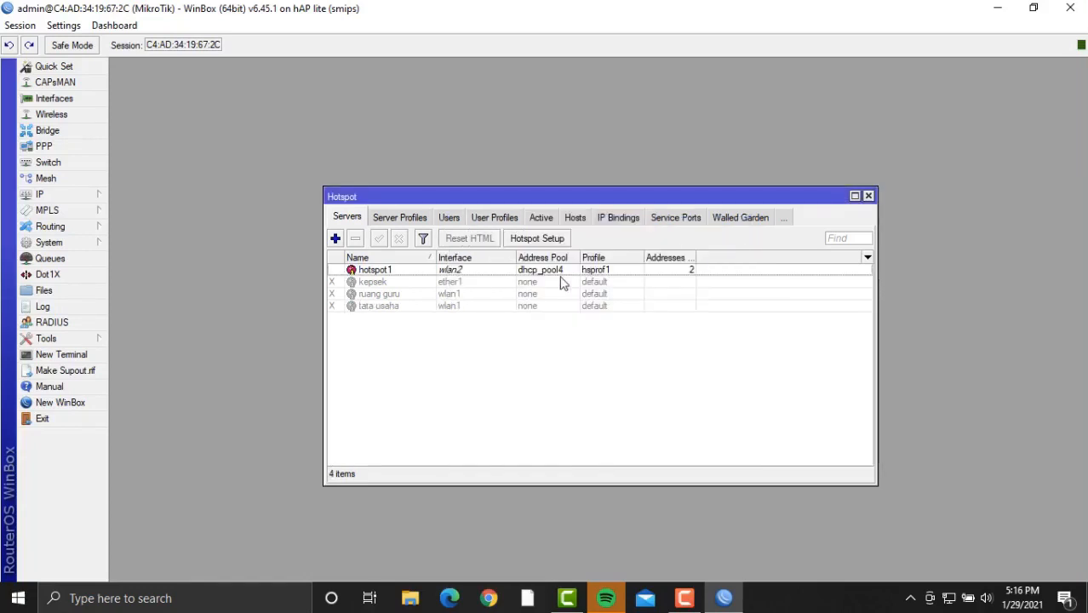
{"action": "left_click", "coordinate": [337, 240]}
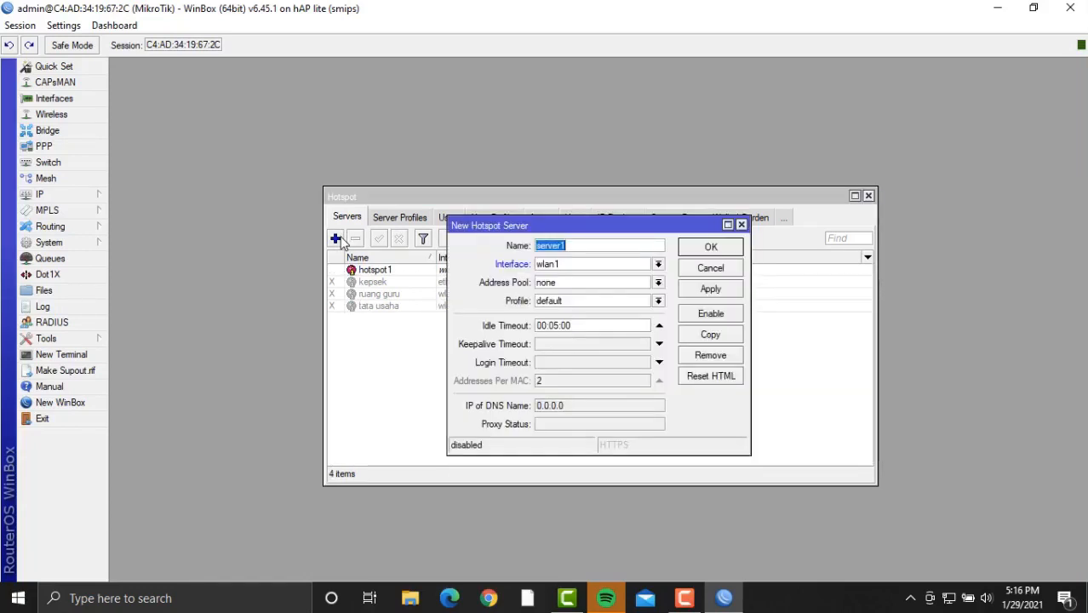
{"action": "key", "text": "BackSpace"}
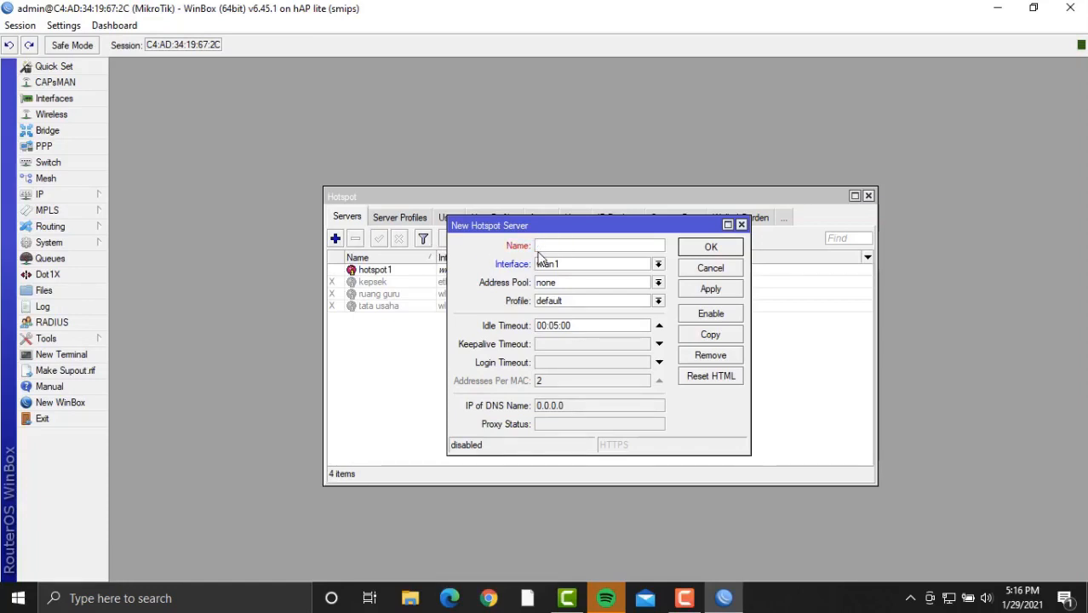
{"action": "type", "text": "siswa"}
{"action": "left_click", "coordinate": [715, 289]}
{"action": "left_click", "coordinate": [725, 255]}
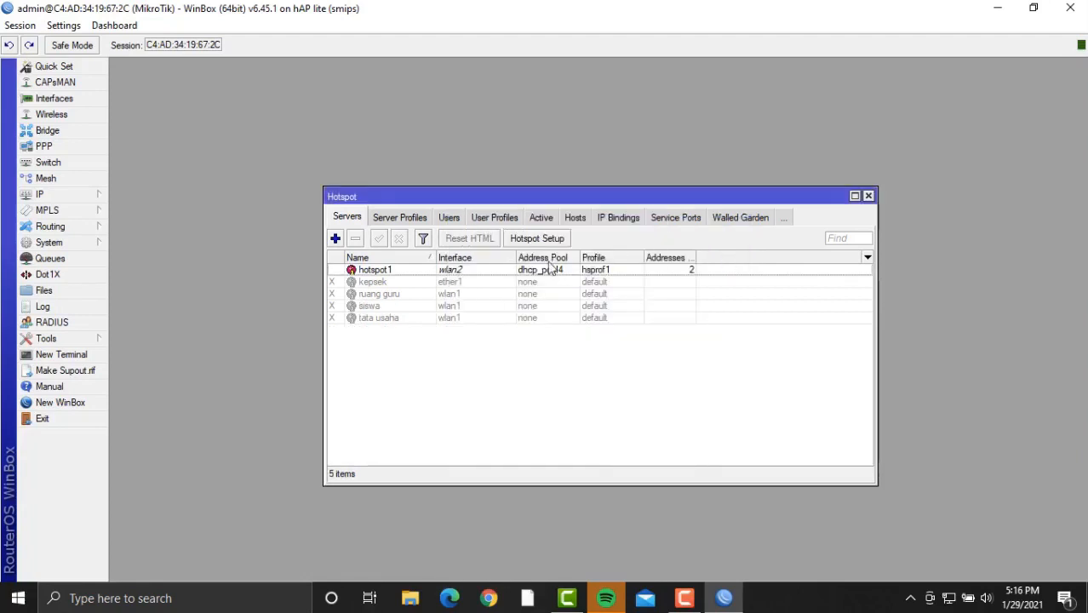
Enable the kepsek and ruang guru hotspot servers.
{"action": "left_click", "coordinate": [408, 284]}
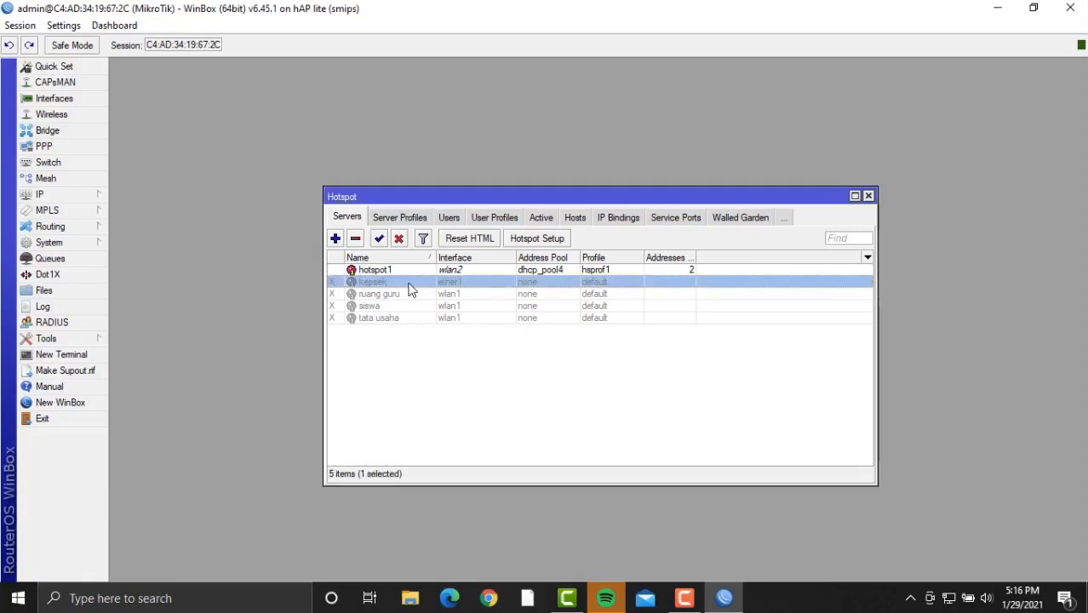
{"action": "left_click", "coordinate": [380, 240]}
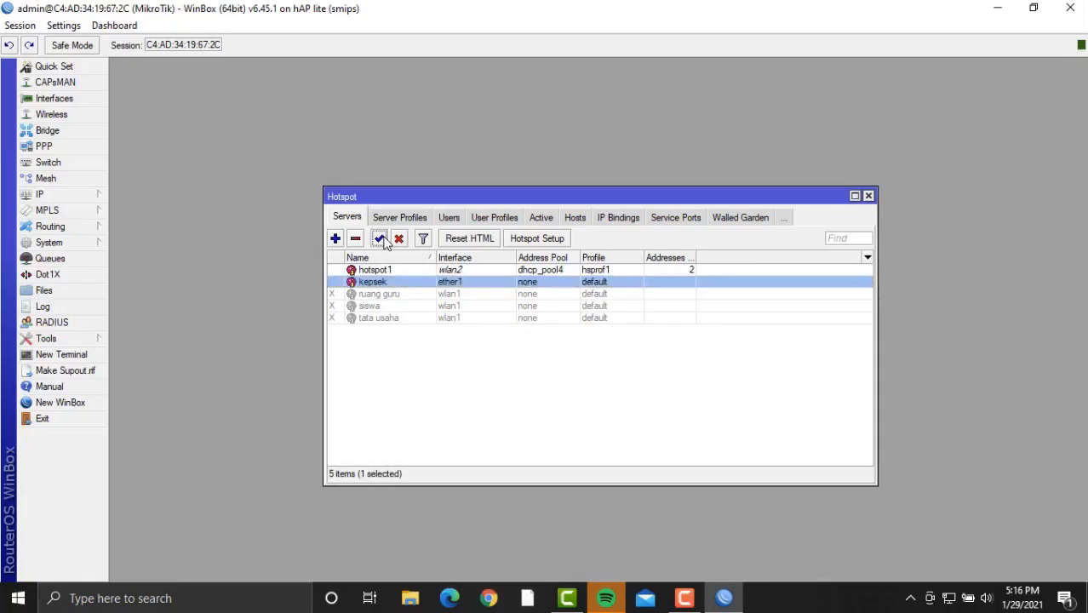
{"action": "left_click", "coordinate": [399, 294]}
{"action": "left_click", "coordinate": [380, 240]}
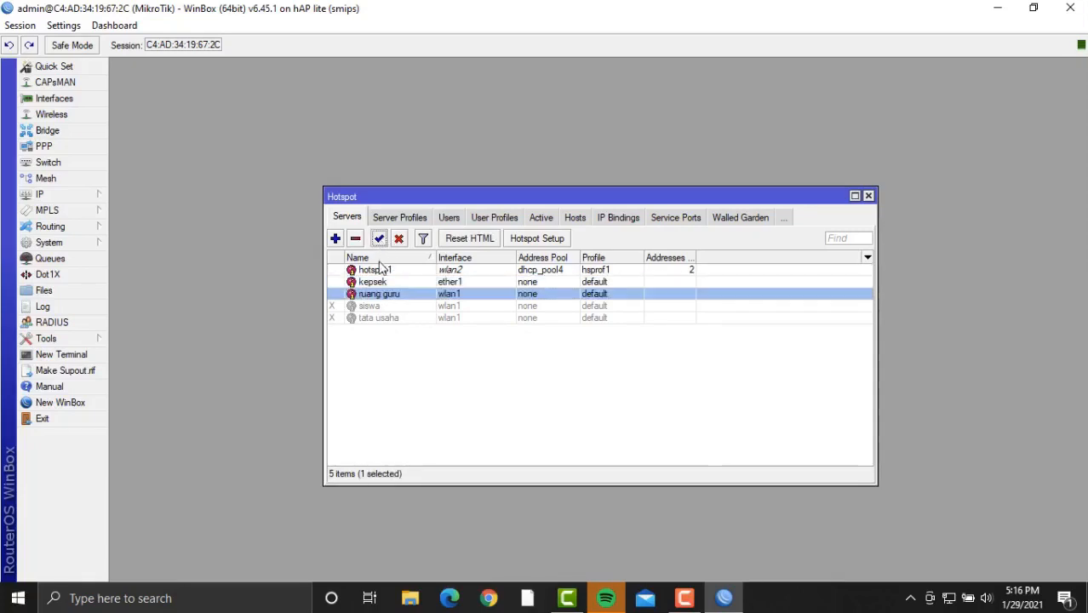
Try enabling siswa and tata usaha, dismissing each 'already enabled' error.
{"action": "left_click", "coordinate": [385, 307]}
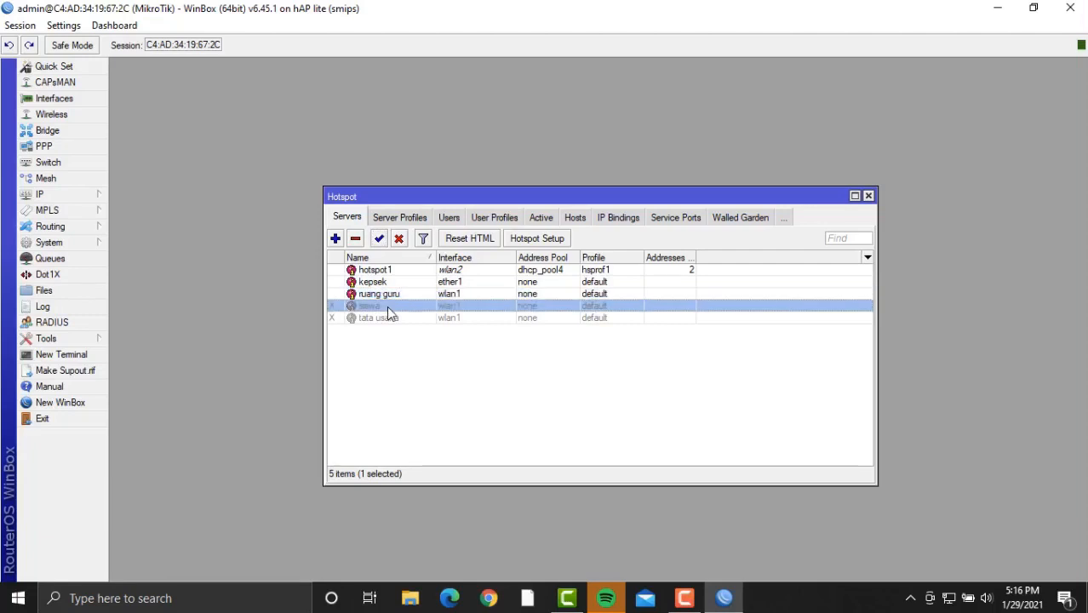
{"action": "left_click", "coordinate": [379, 239]}
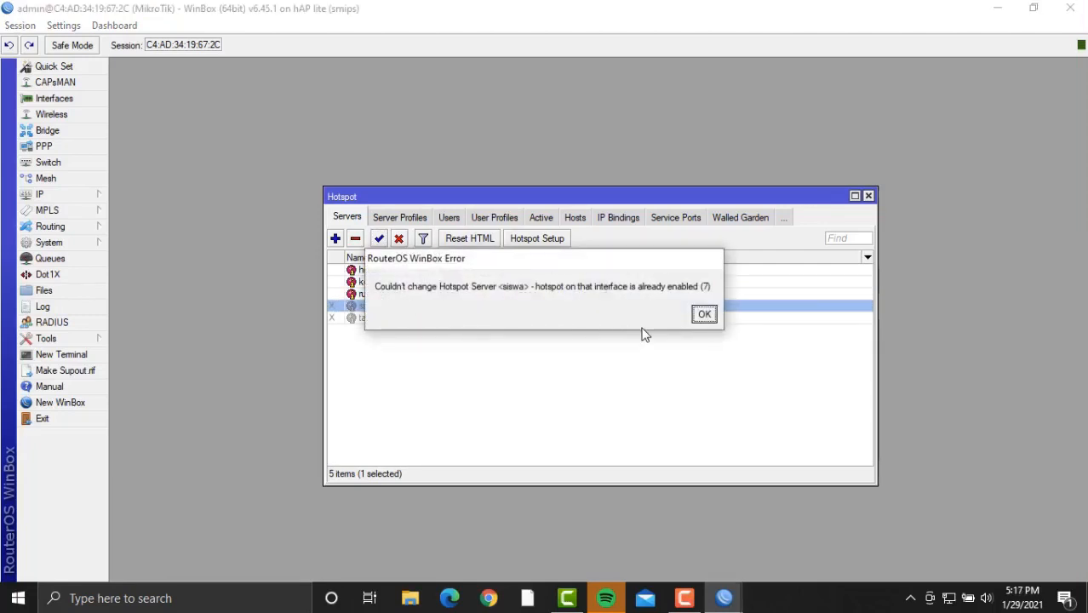
{"action": "left_click", "coordinate": [704, 315]}
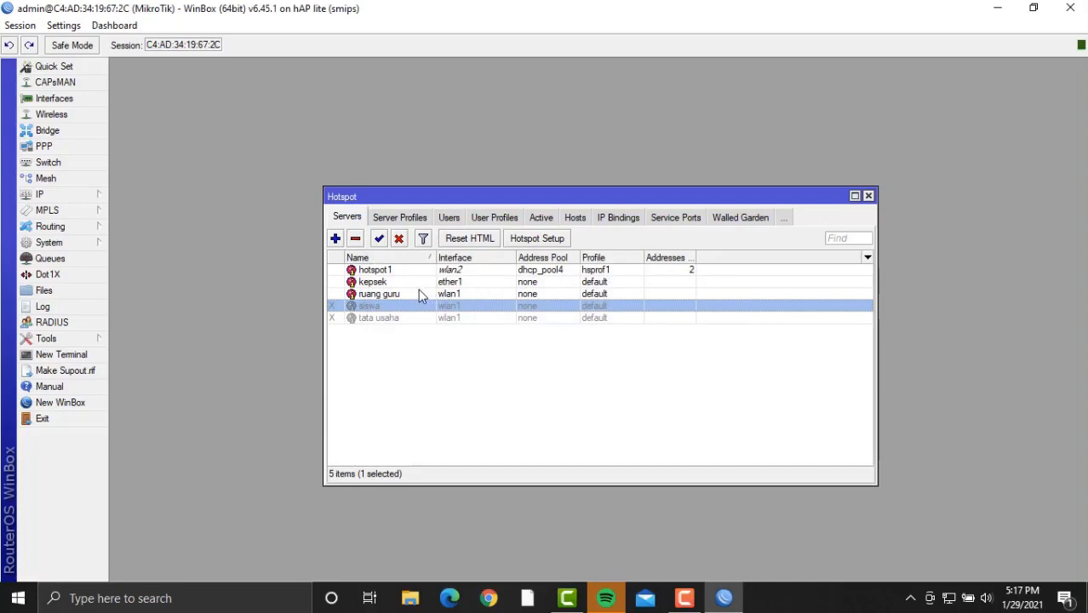
{"action": "left_click", "coordinate": [380, 239]}
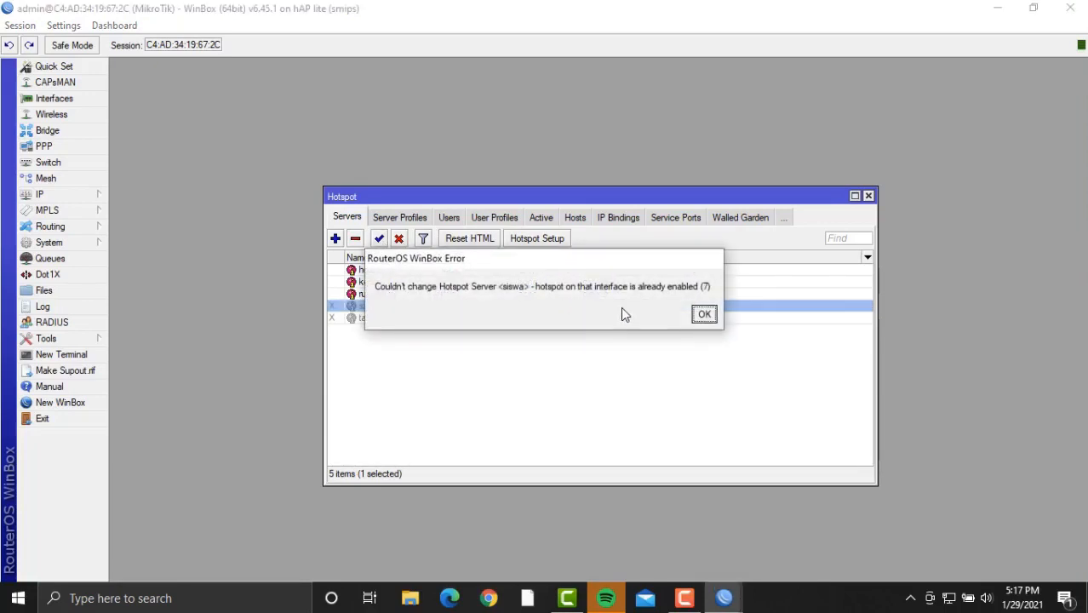
{"action": "left_click", "coordinate": [703, 315]}
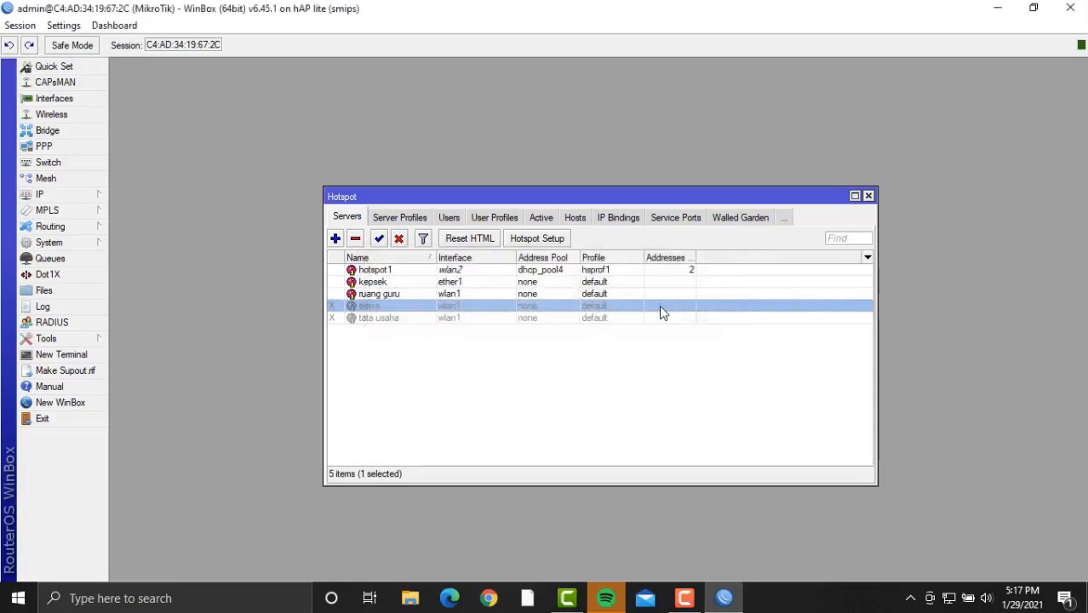
{"action": "left_click", "coordinate": [417, 319]}
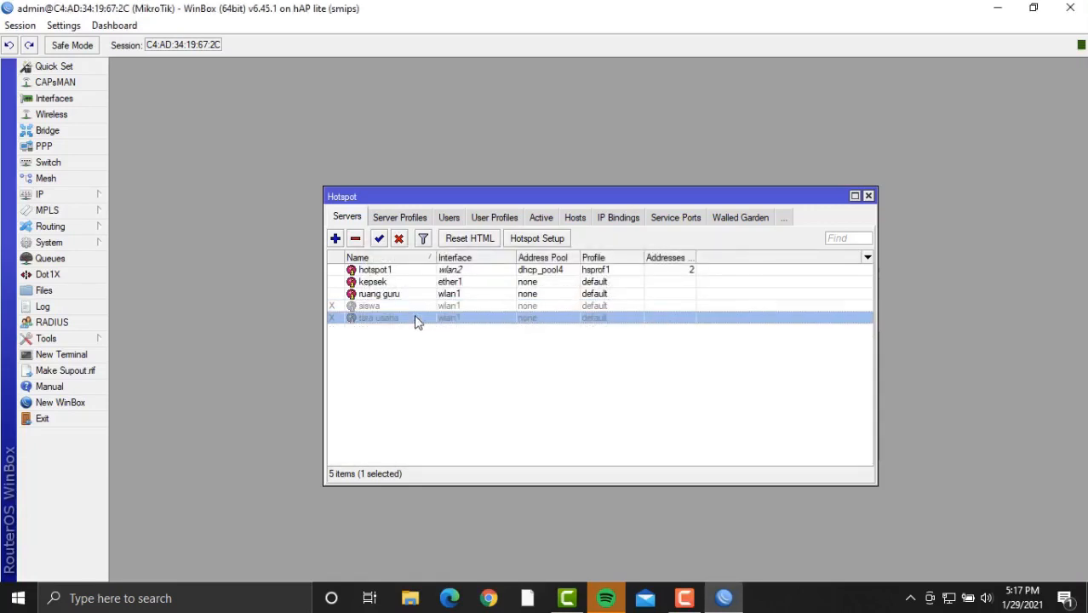
{"action": "left_click", "coordinate": [380, 239]}
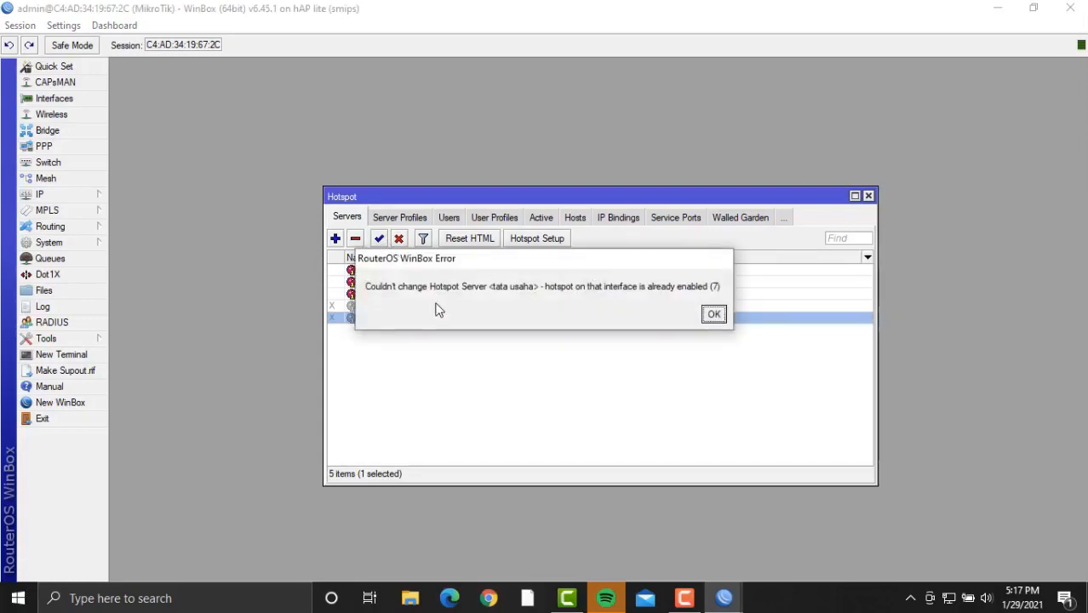
{"action": "left_click", "coordinate": [714, 315]}
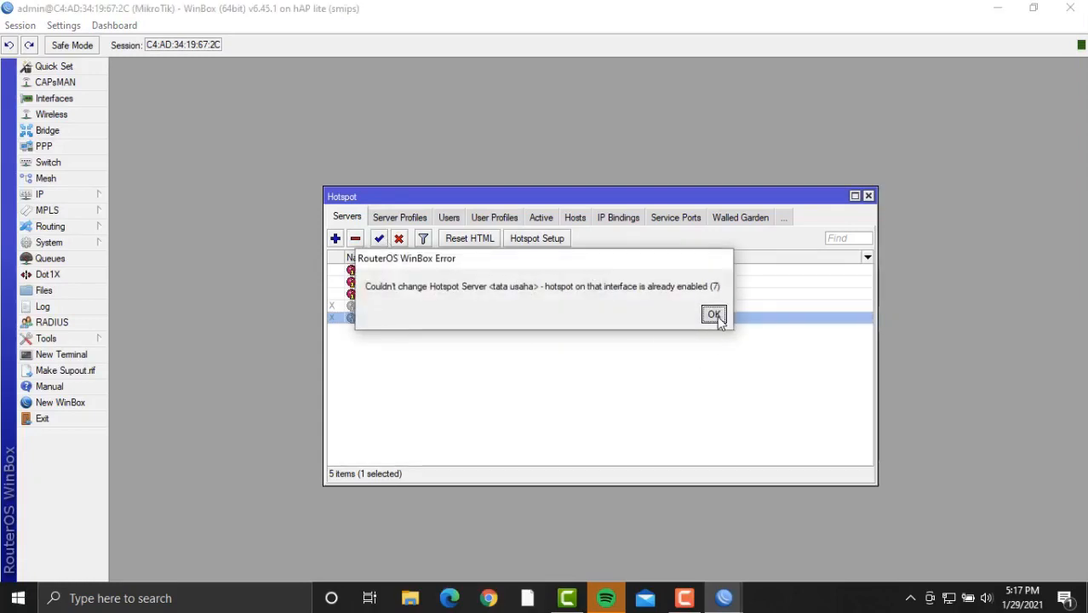
{"action": "left_click", "coordinate": [685, 598]}
{"action": "left_click", "coordinate": [1014, 523]}
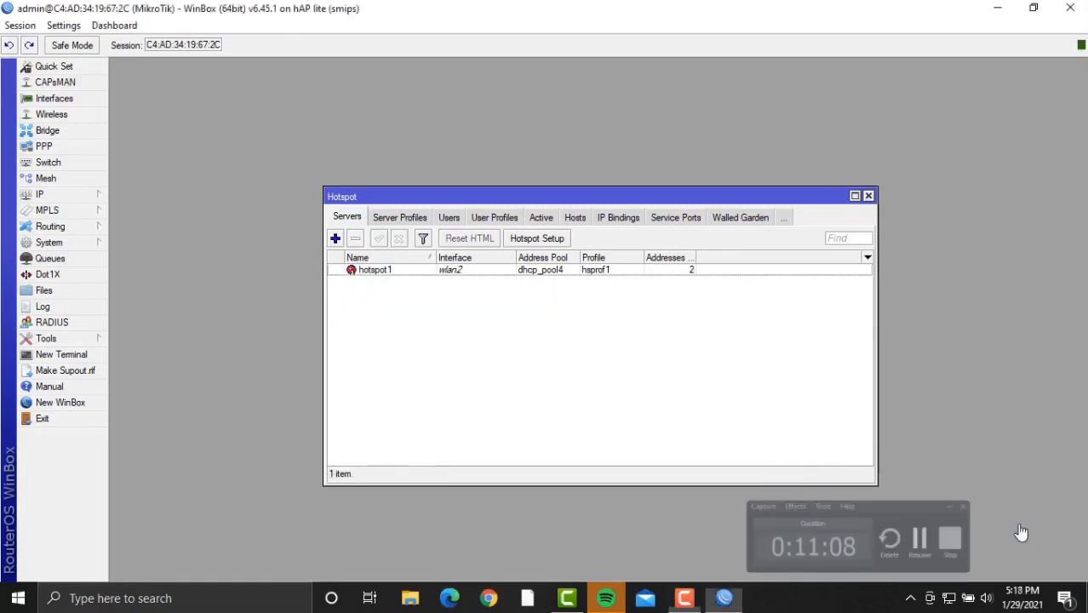
Add a hotspot server named kepsek on interface ether1.
{"action": "left_click", "coordinate": [334, 238]}
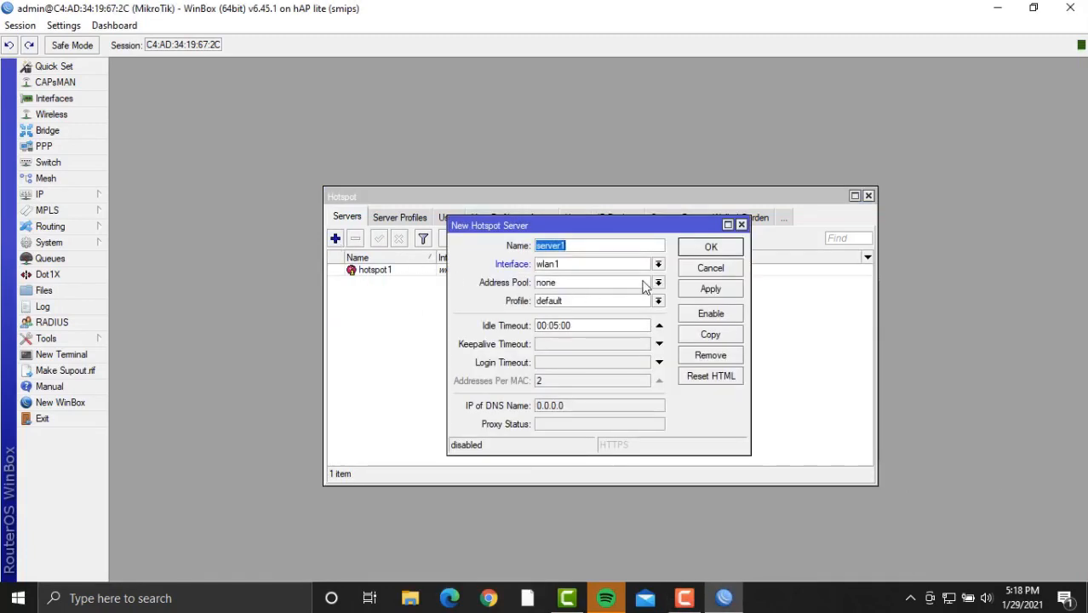
{"action": "key", "text": "BackSpace"}
{"action": "left_click", "coordinate": [658, 264]}
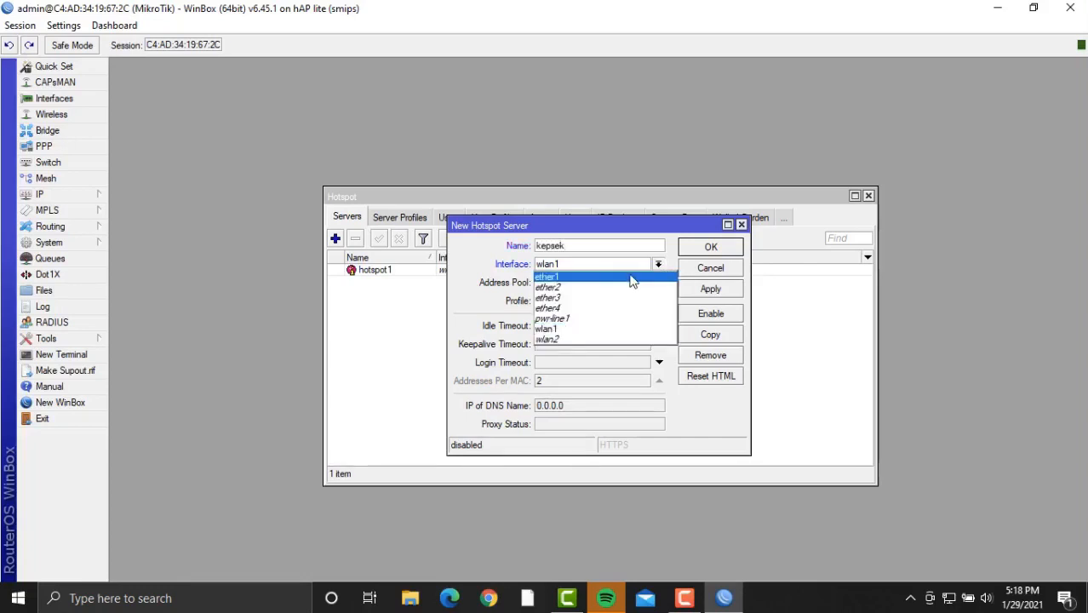
{"action": "left_click", "coordinate": [630, 278]}
{"action": "left_click", "coordinate": [710, 290]}
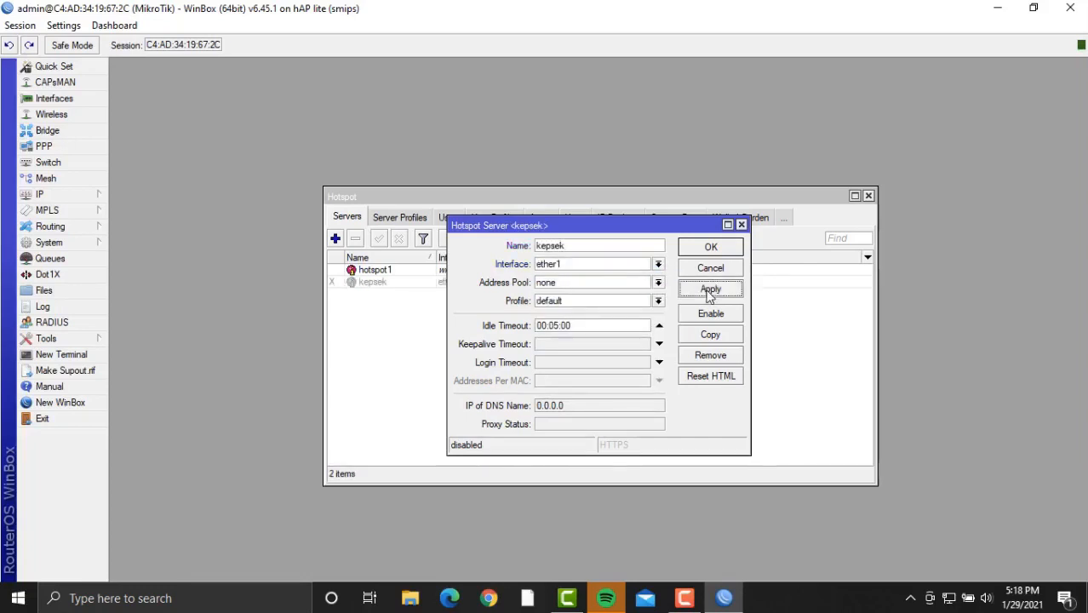
{"action": "left_click", "coordinate": [711, 247]}
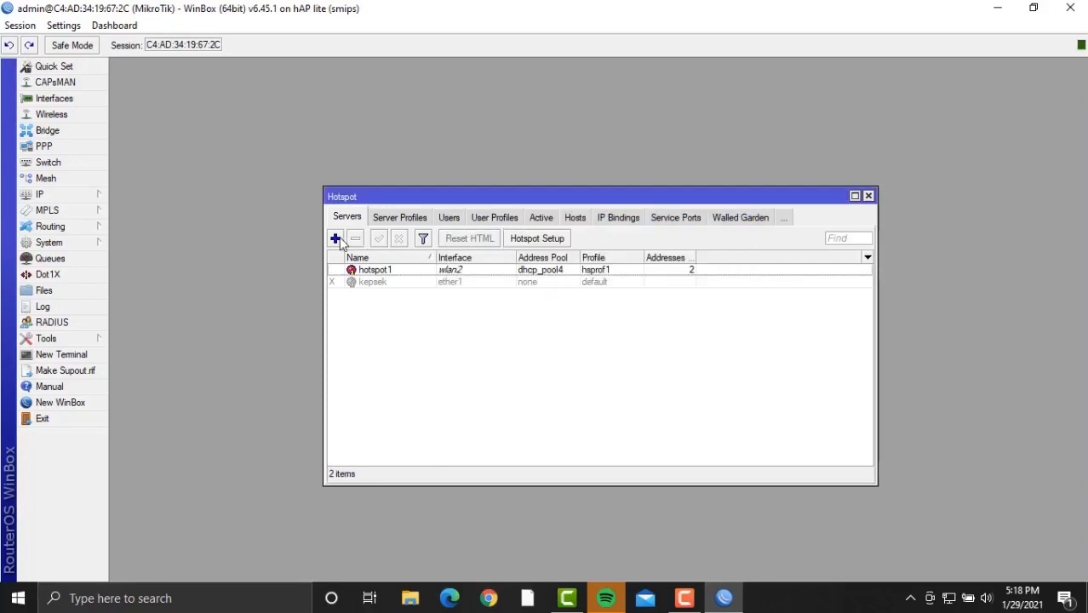
Add hotspot server ruang guru on ether2, then start naming a third new server.
{"action": "left_click", "coordinate": [336, 239]}
{"action": "key", "text": "BackSpace"}
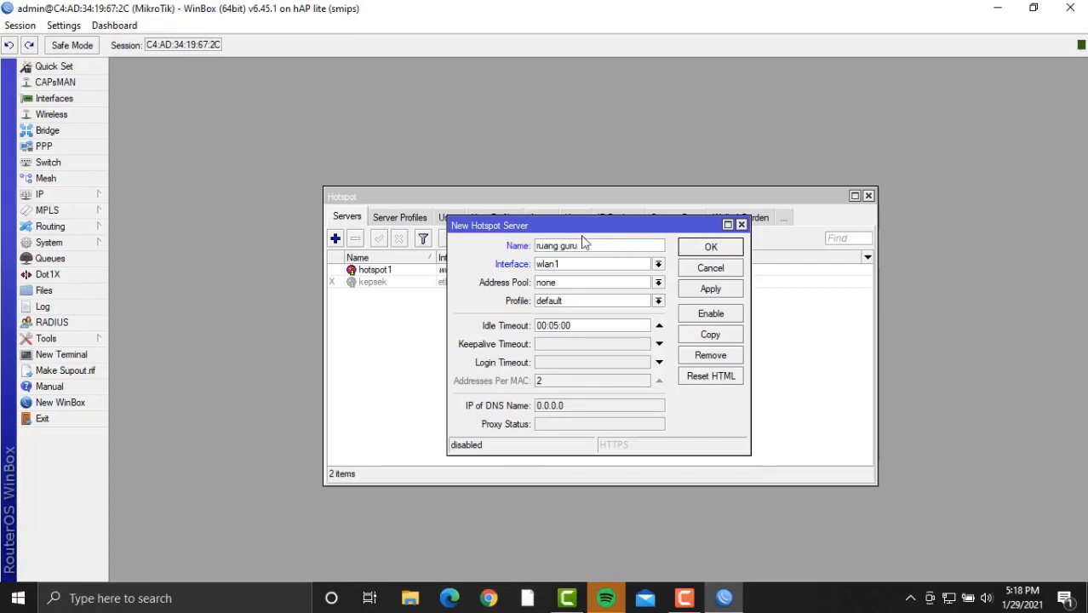
{"action": "left_click", "coordinate": [629, 263]}
{"action": "left_click", "coordinate": [603, 295]}
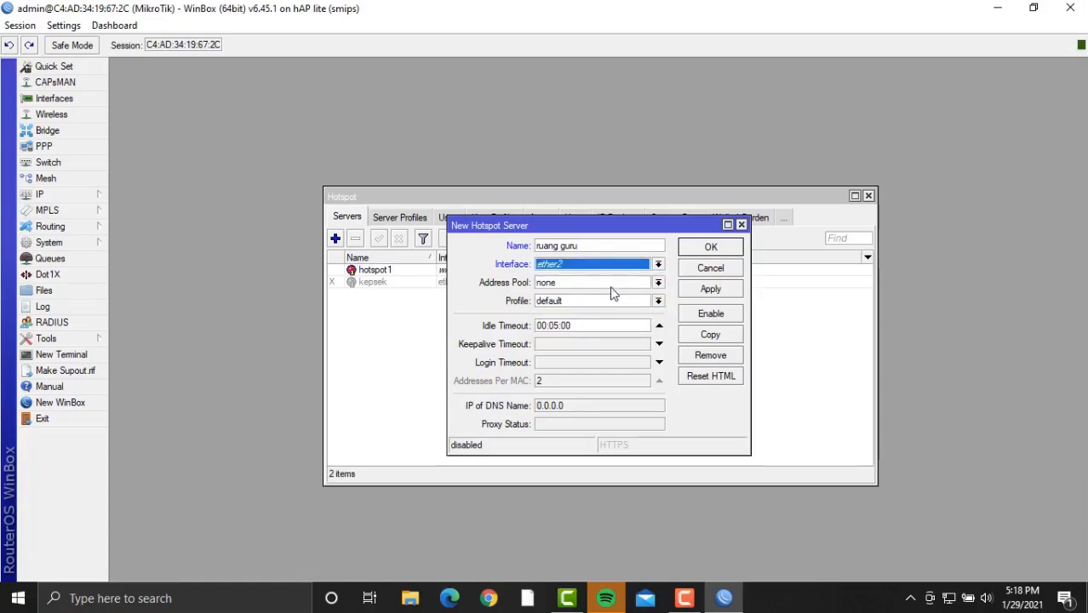
{"action": "left_click", "coordinate": [711, 289]}
{"action": "left_click", "coordinate": [711, 247]}
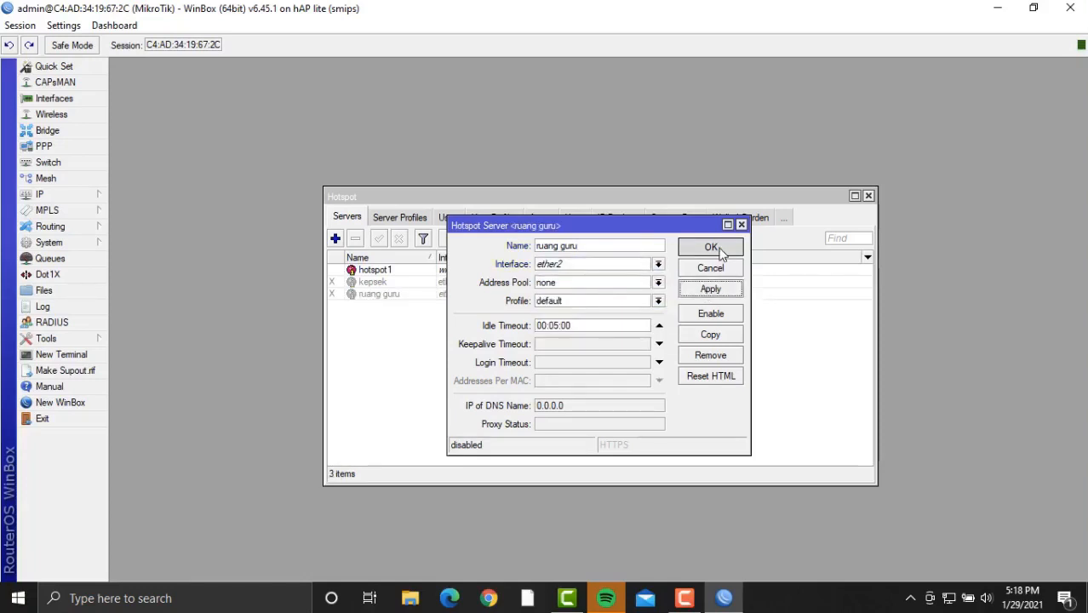
{"action": "left_click", "coordinate": [335, 239]}
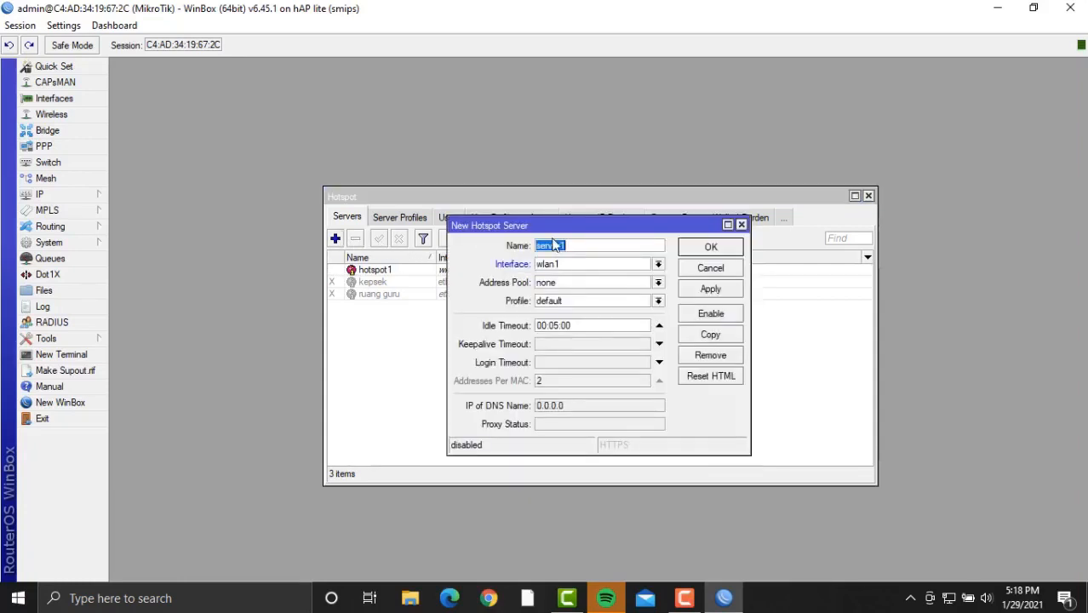
{"action": "key", "text": "BackSpace"}
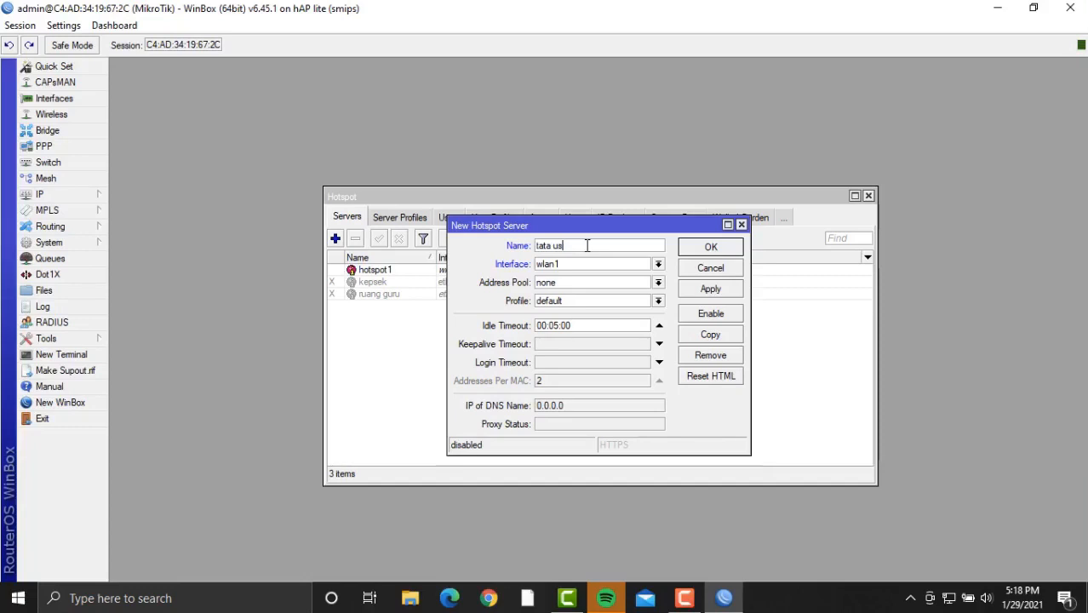
Assign the tata usaha hotspot server to interface ether3 and save it.
{"action": "left_click", "coordinate": [600, 266]}
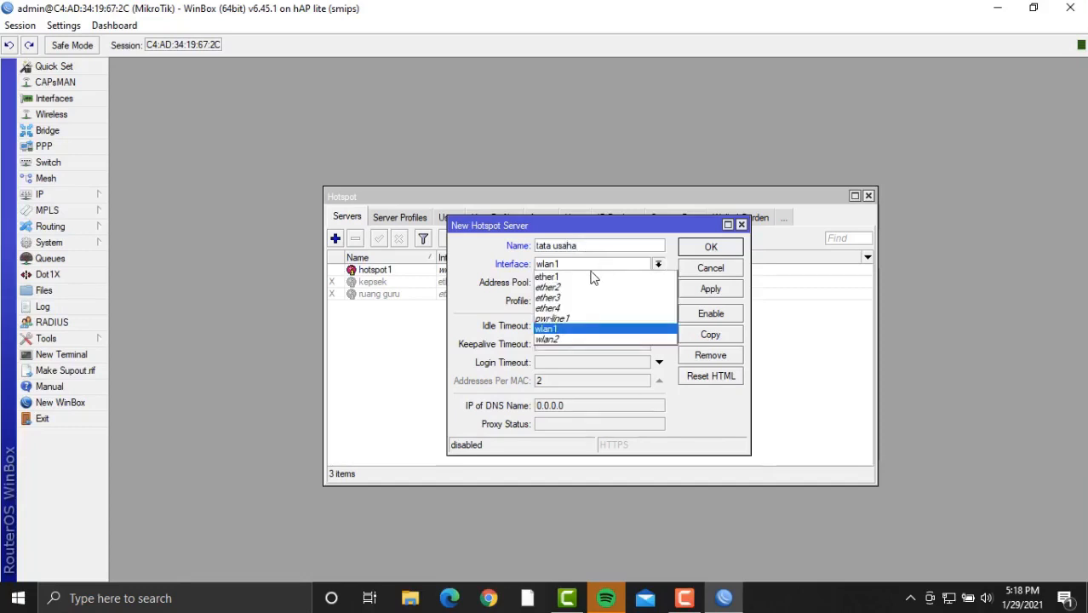
{"action": "left_click", "coordinate": [587, 300]}
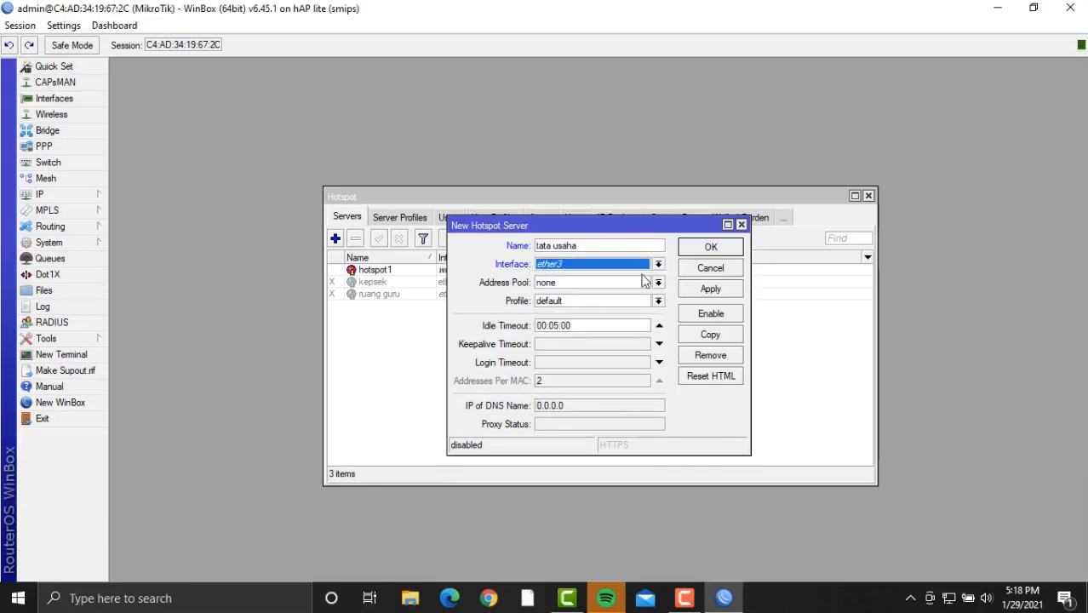
{"action": "left_click", "coordinate": [725, 294]}
{"action": "left_click", "coordinate": [714, 249]}
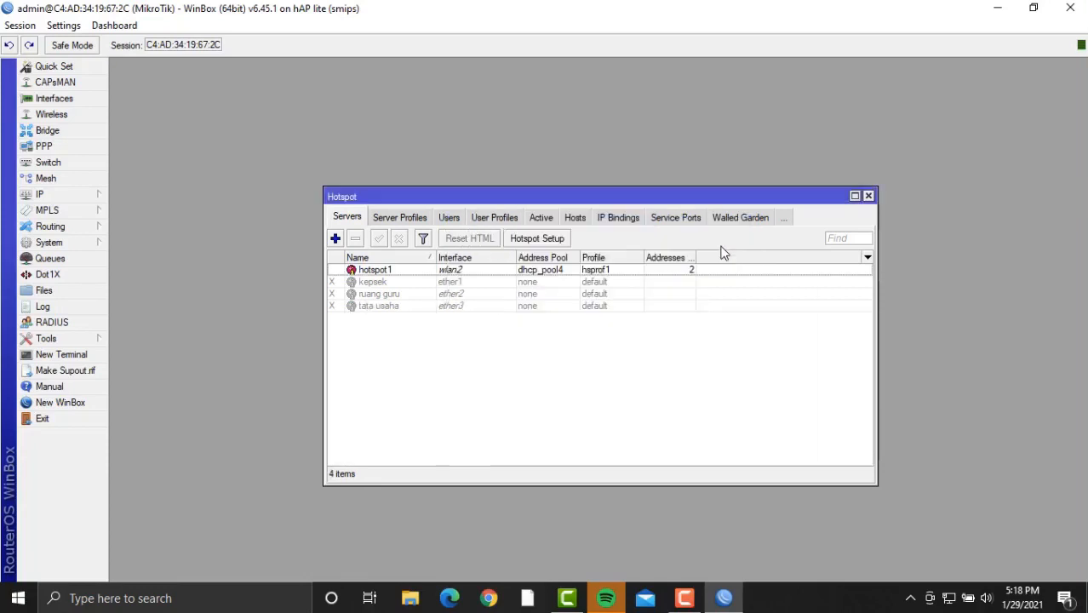
Add another hotspot server named siswa on interface ether4.
{"action": "left_click", "coordinate": [336, 238]}
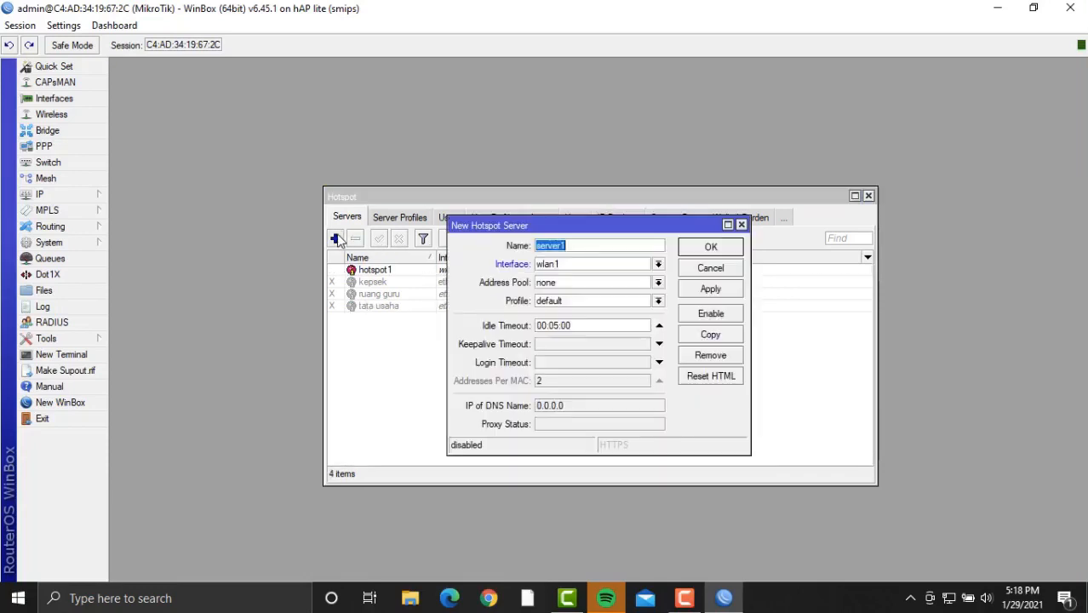
{"action": "key", "text": "BackSpace"}
{"action": "left_click", "coordinate": [613, 264]}
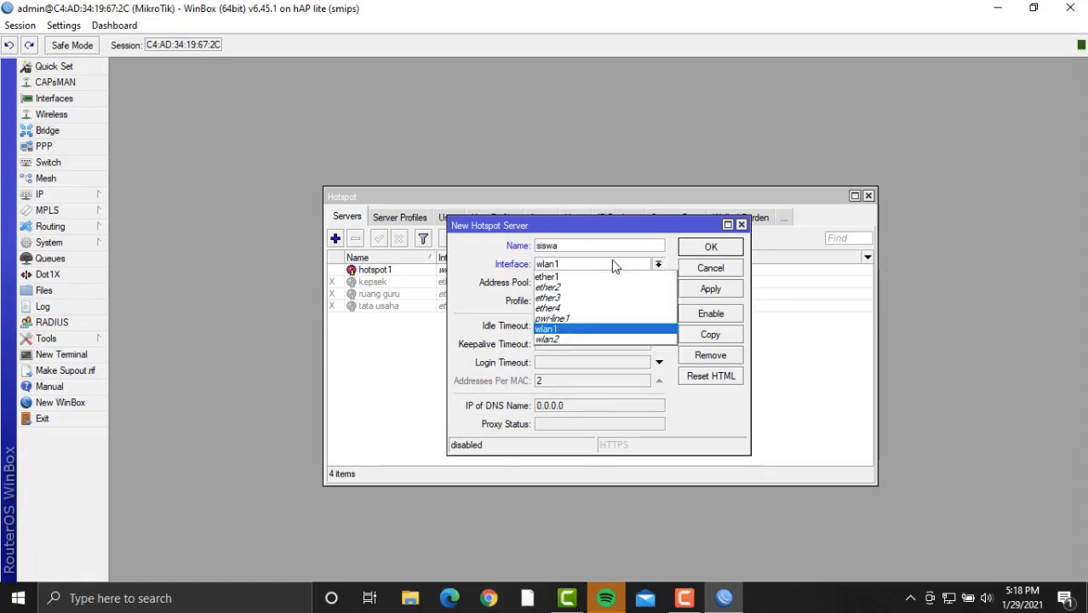
{"action": "left_click", "coordinate": [603, 313]}
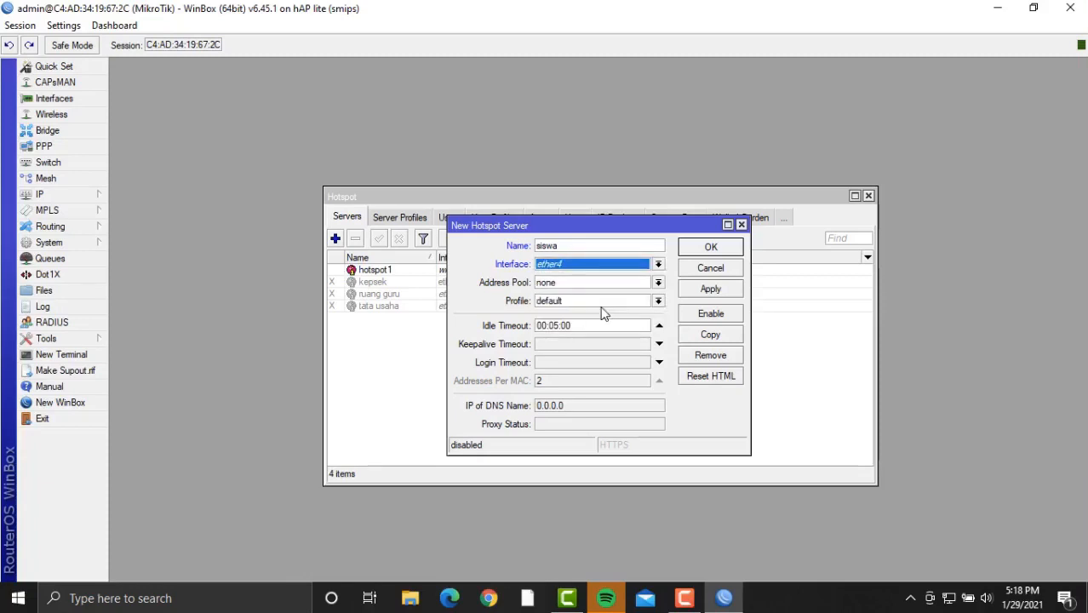
{"action": "left_click", "coordinate": [718, 290]}
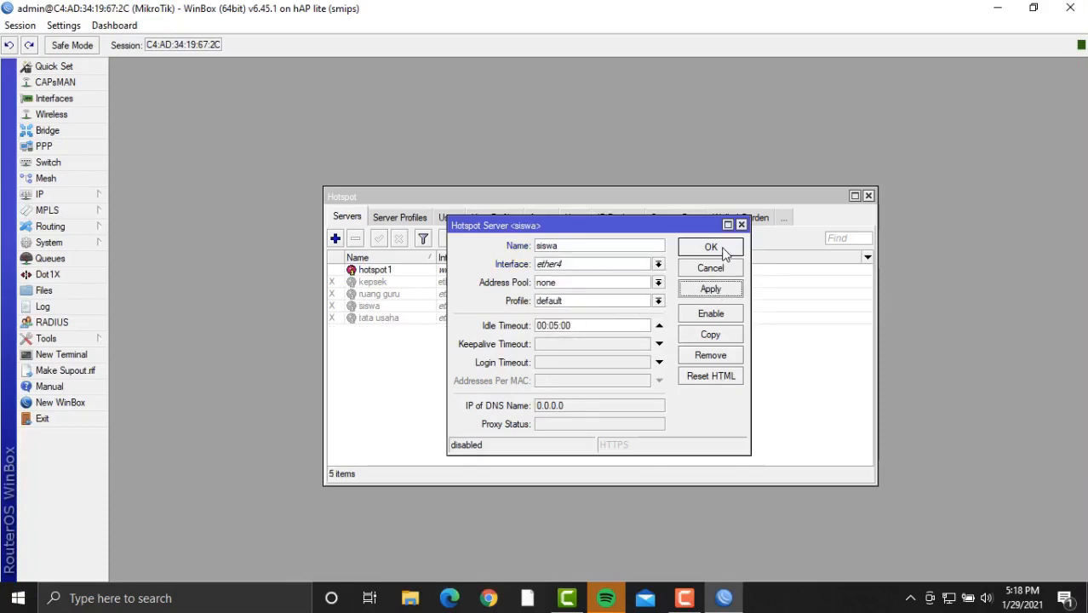
{"action": "left_click", "coordinate": [721, 248]}
Enable the kepsek, ruang guru, siswa and tata usaha hotspot servers one by one.
{"action": "left_click", "coordinate": [412, 287]}
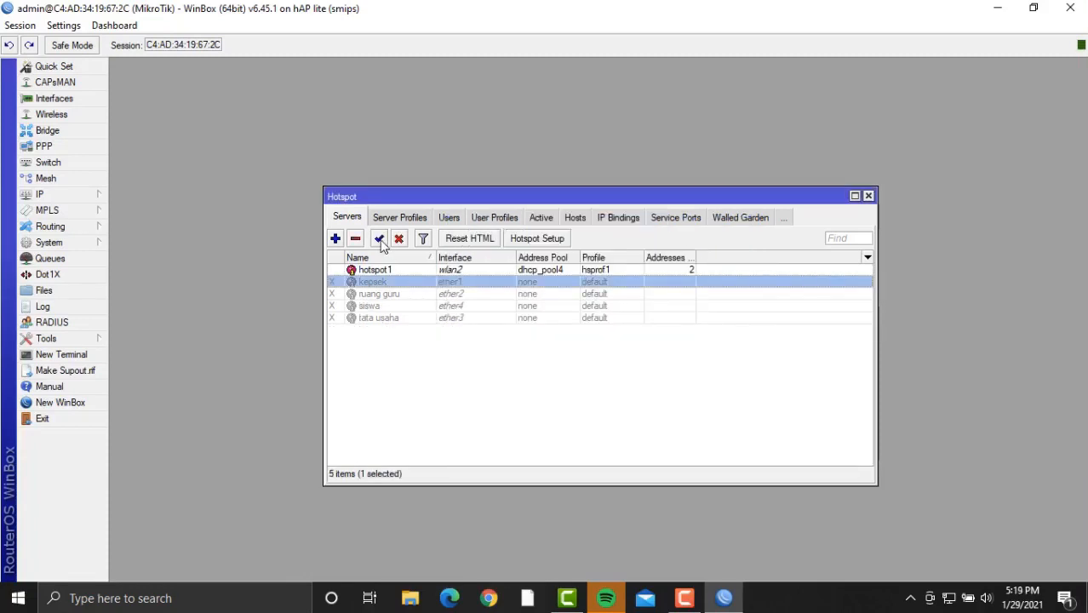
{"action": "left_click", "coordinate": [379, 239]}
{"action": "left_click", "coordinate": [393, 296]}
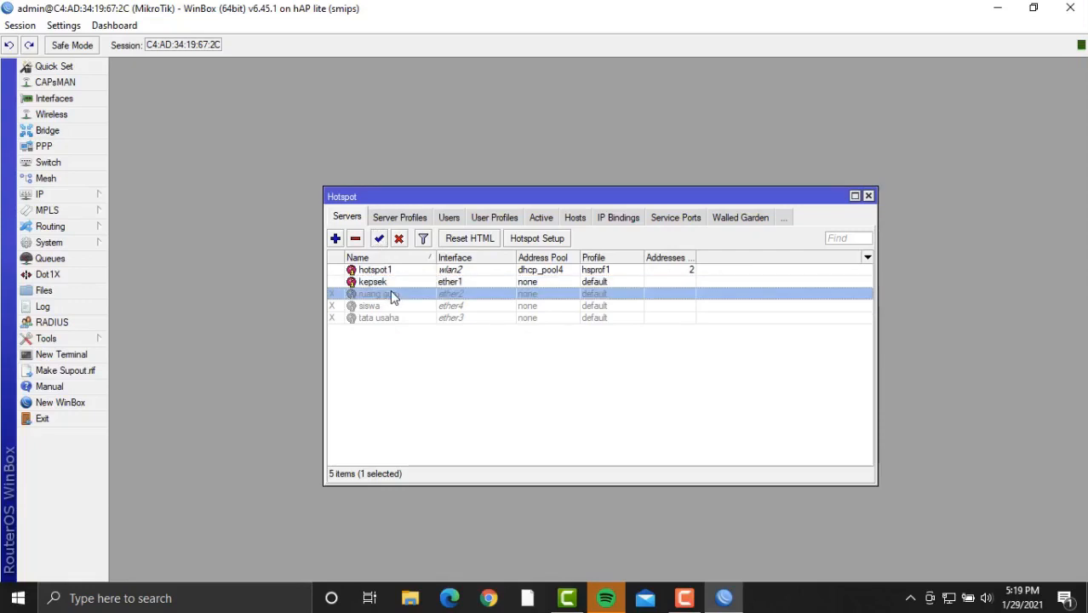
{"action": "left_click", "coordinate": [379, 239]}
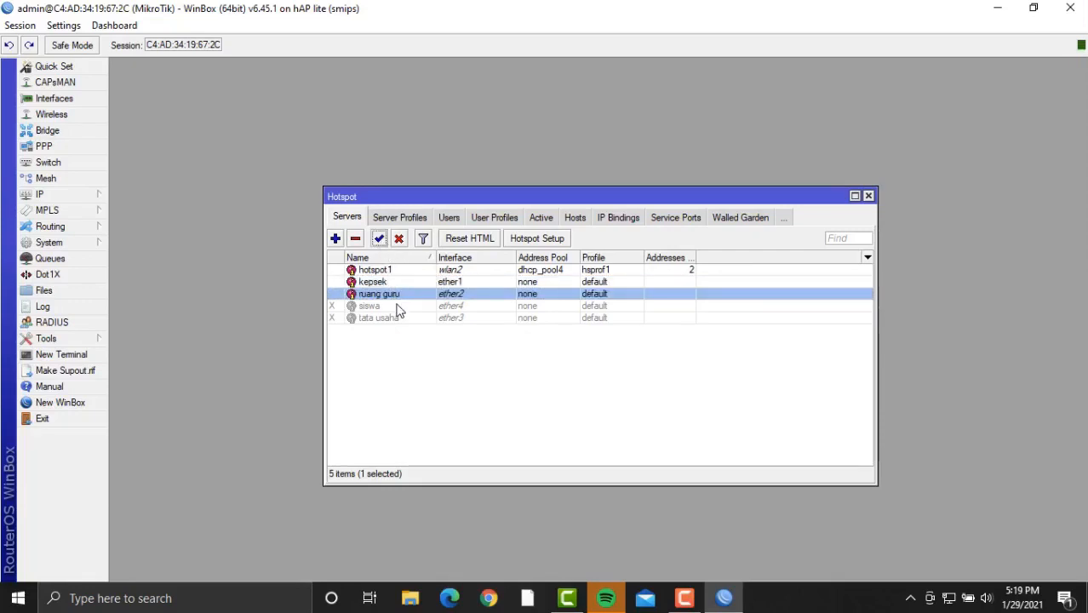
{"action": "left_click", "coordinate": [400, 307]}
{"action": "left_click", "coordinate": [379, 238]}
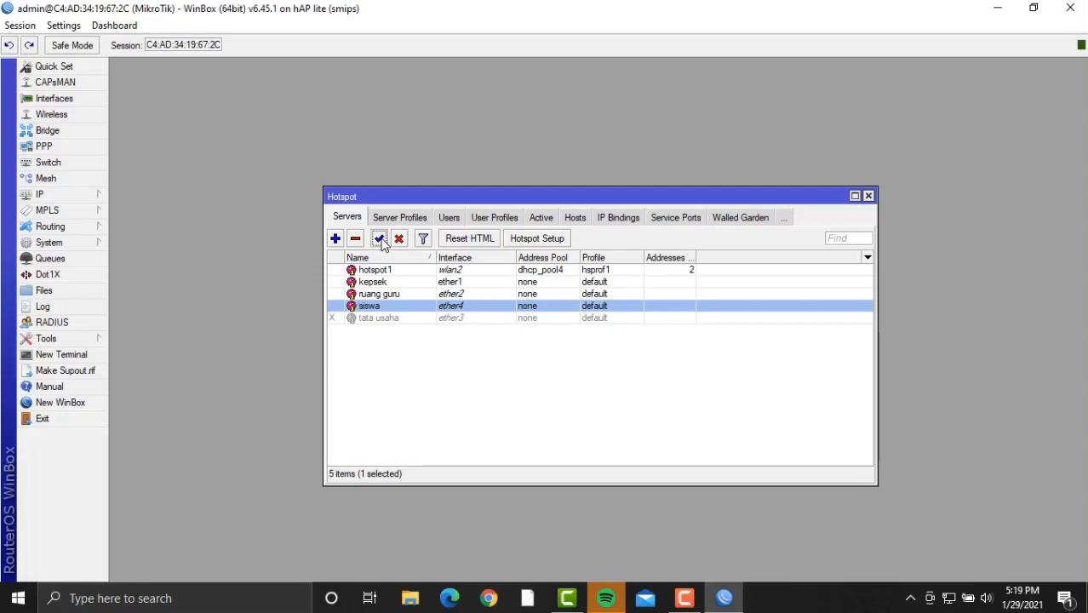
{"action": "left_click", "coordinate": [397, 319]}
{"action": "left_click", "coordinate": [379, 240]}
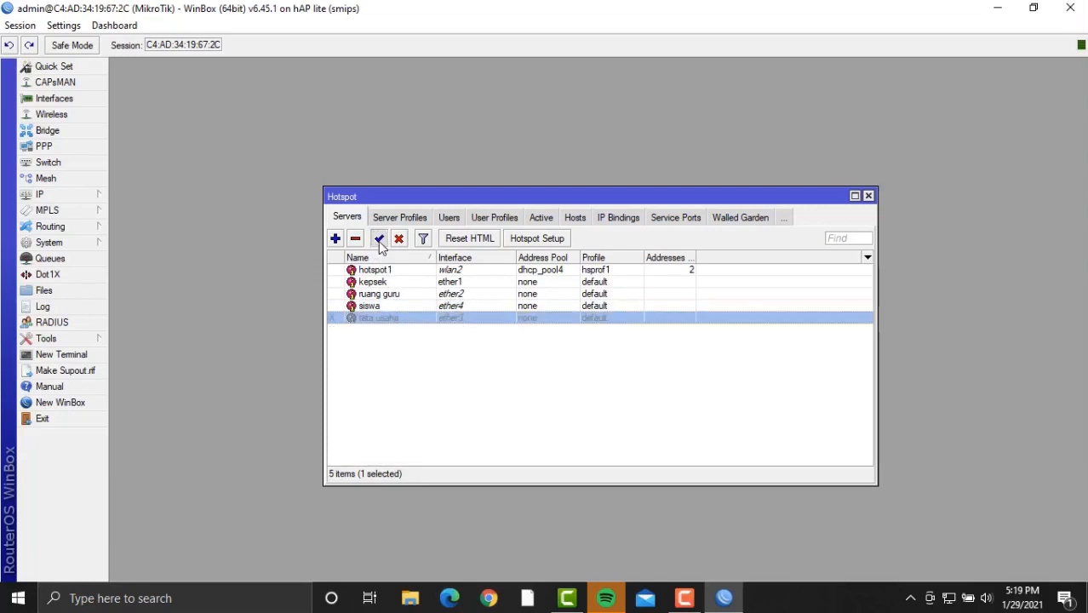
{"action": "left_click", "coordinate": [547, 239]}
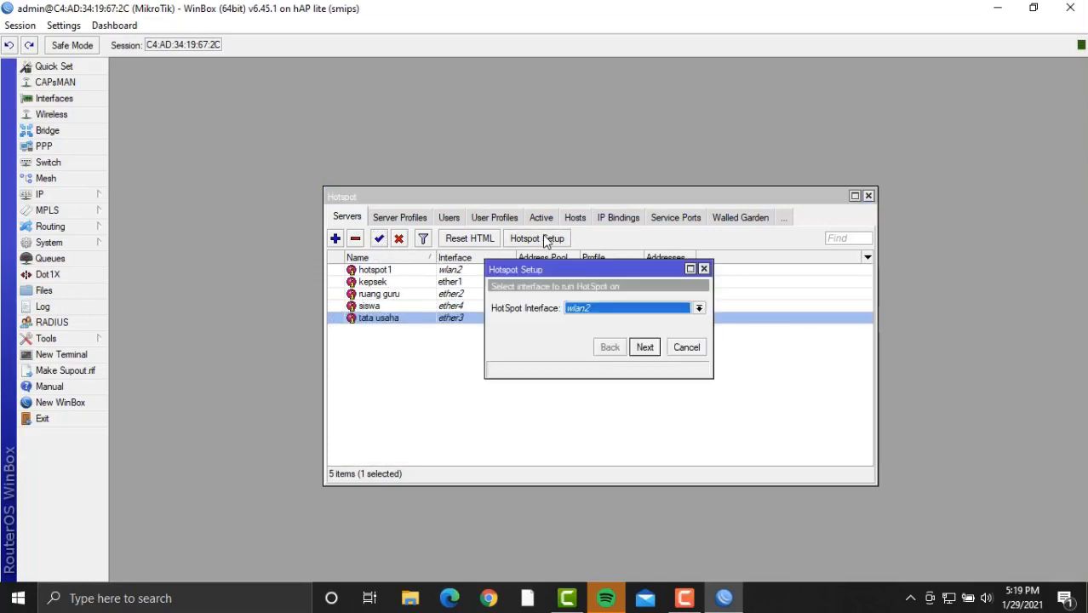
Run Hotspot Setup on ether1 with default settings, dismissing the certificate error.
{"action": "left_click", "coordinate": [640, 312]}
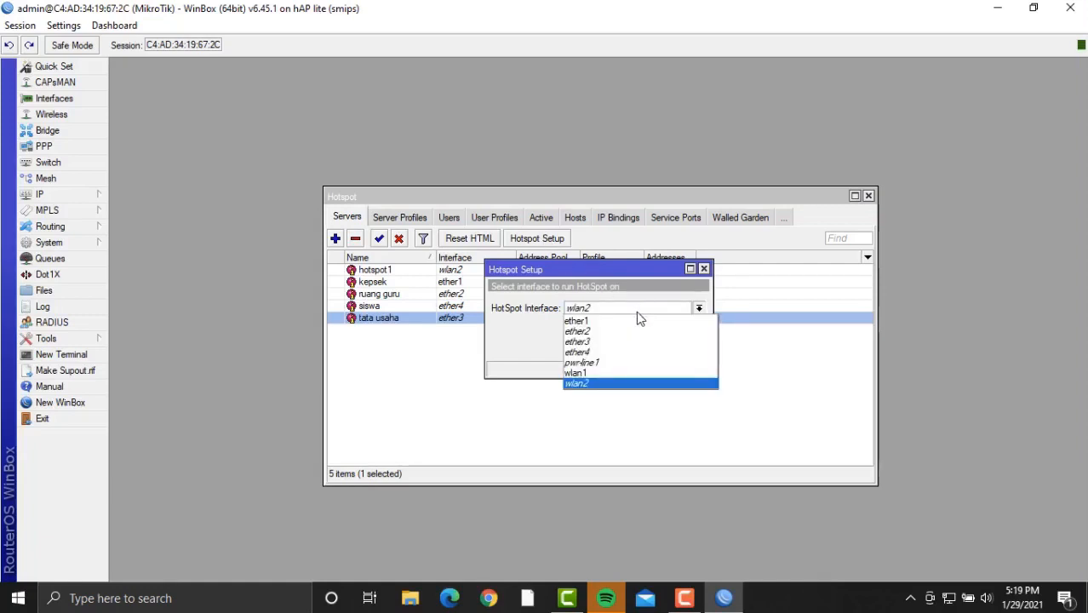
{"action": "left_click", "coordinate": [637, 318]}
{"action": "left_click", "coordinate": [644, 348]}
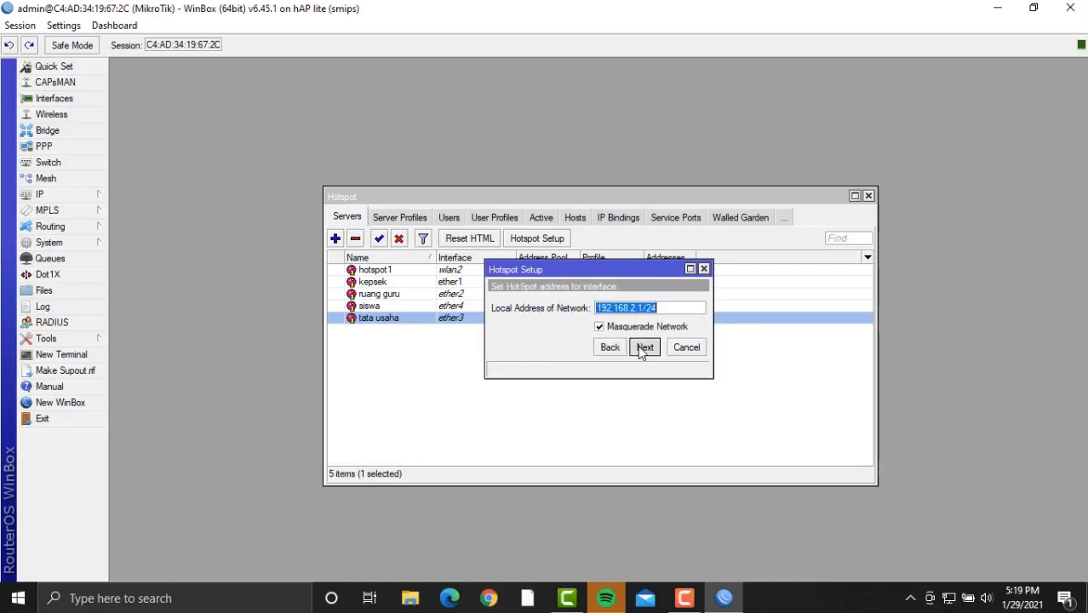
{"action": "left_click", "coordinate": [644, 348]}
{"action": "left_click", "coordinate": [644, 348]}
{"action": "left_click", "coordinate": [644, 348]}
{"action": "left_click", "coordinate": [644, 350]}
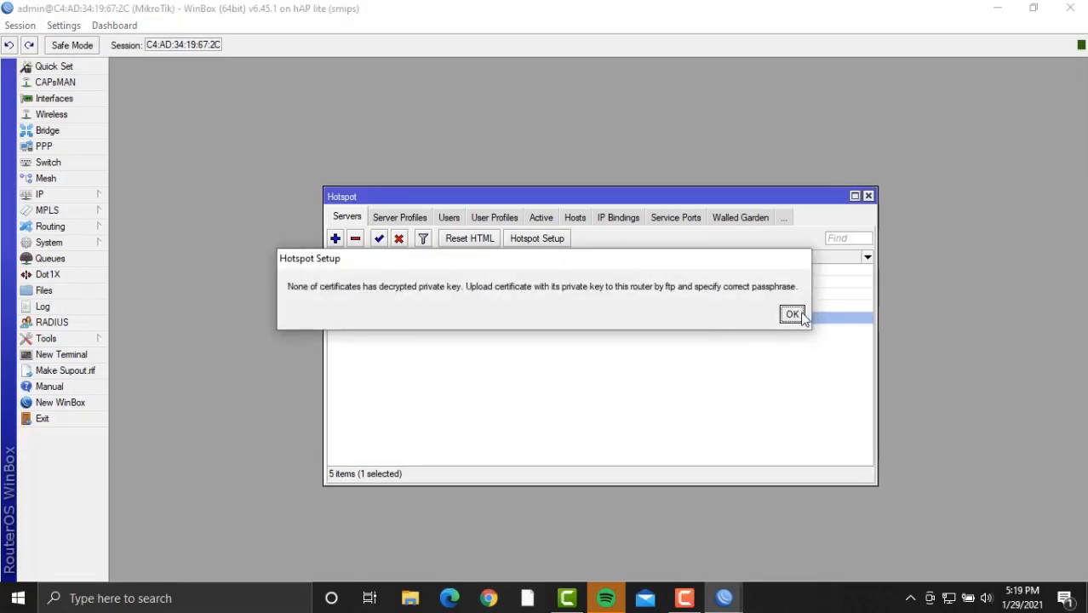
{"action": "left_click", "coordinate": [792, 314]}
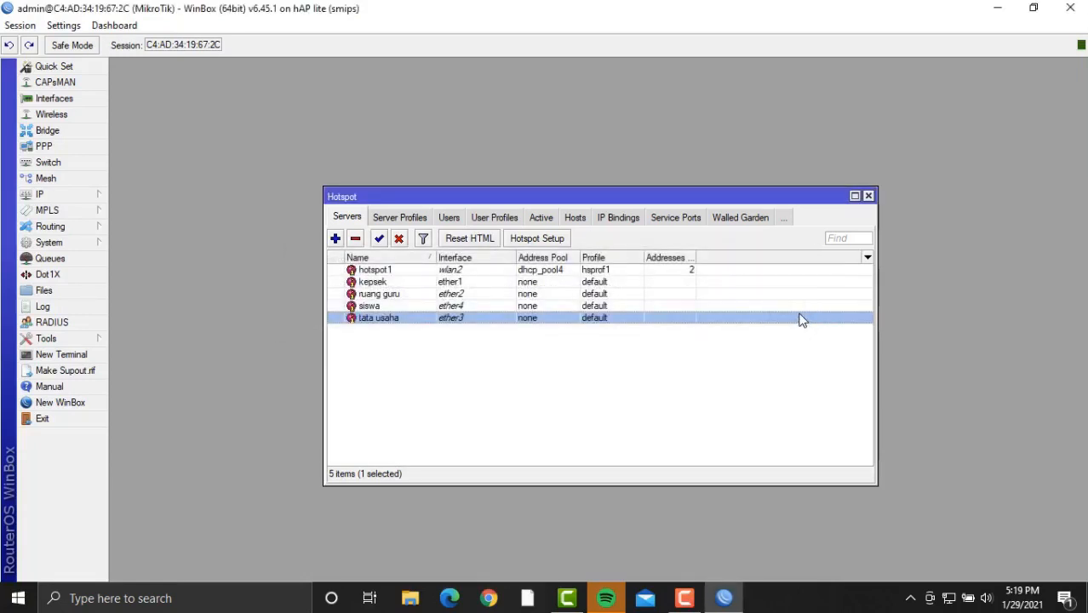
Rerun Hotspot Setup on ether1, accepting defaults with no certificate, SMTP or DNS name, until it succeeds.
{"action": "left_click", "coordinate": [562, 238]}
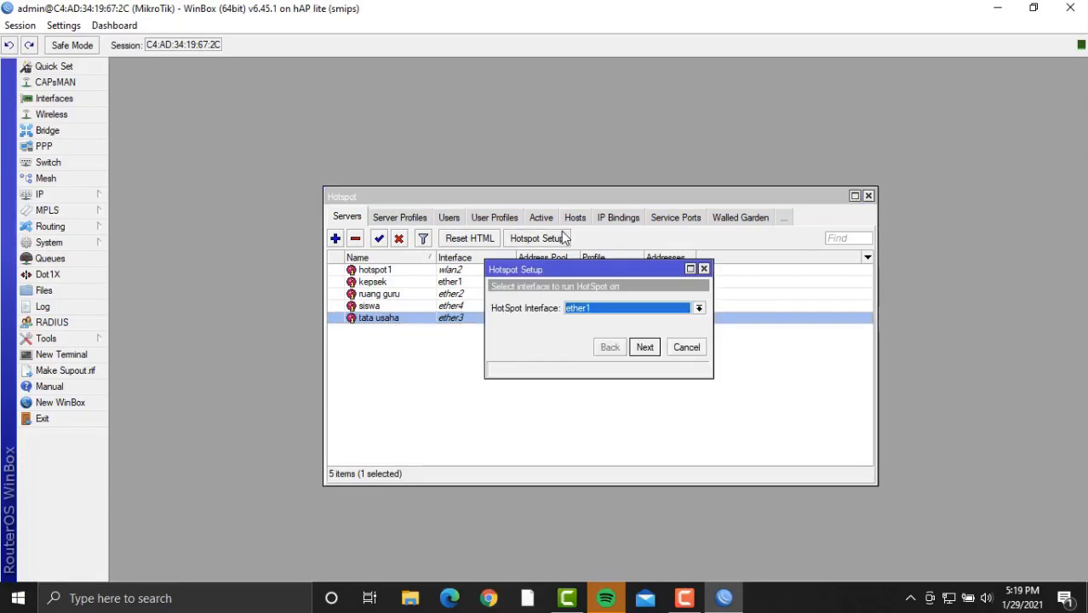
{"action": "left_click", "coordinate": [644, 348]}
{"action": "left_click", "coordinate": [645, 348]}
{"action": "left_click", "coordinate": [644, 348]}
{"action": "left_click", "coordinate": [644, 348]}
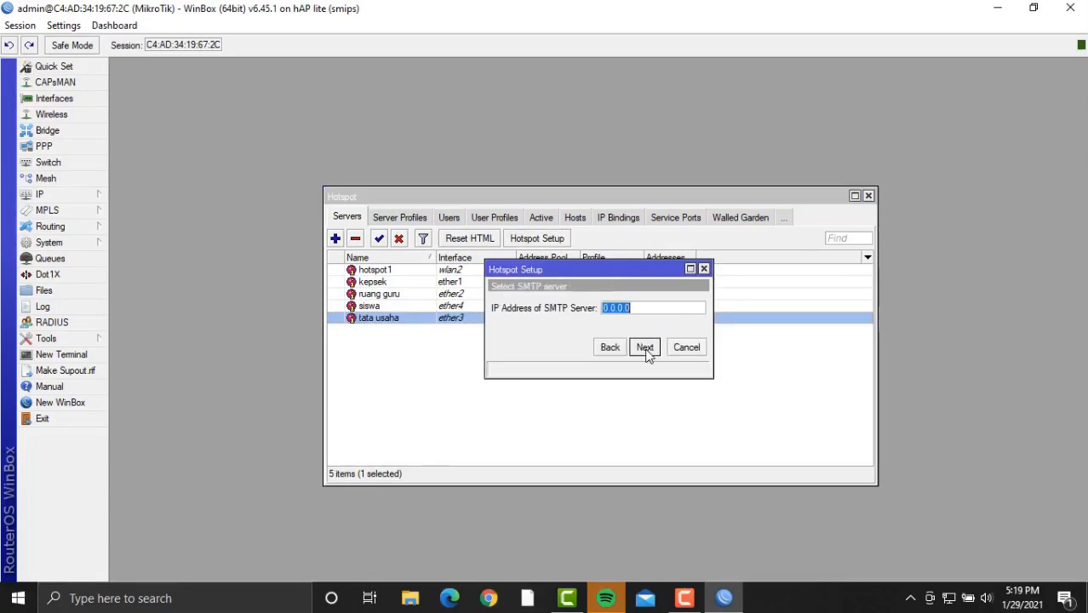
{"action": "left_click", "coordinate": [644, 347]}
{"action": "left_click", "coordinate": [644, 348]}
{"action": "left_click", "coordinate": [644, 347]}
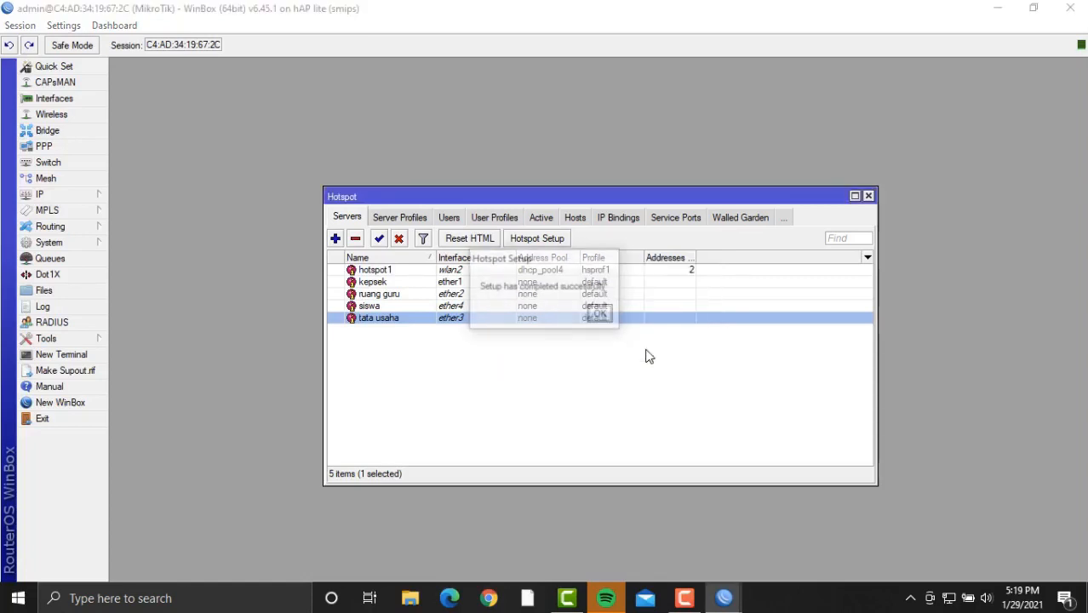
{"action": "left_click", "coordinate": [600, 313]}
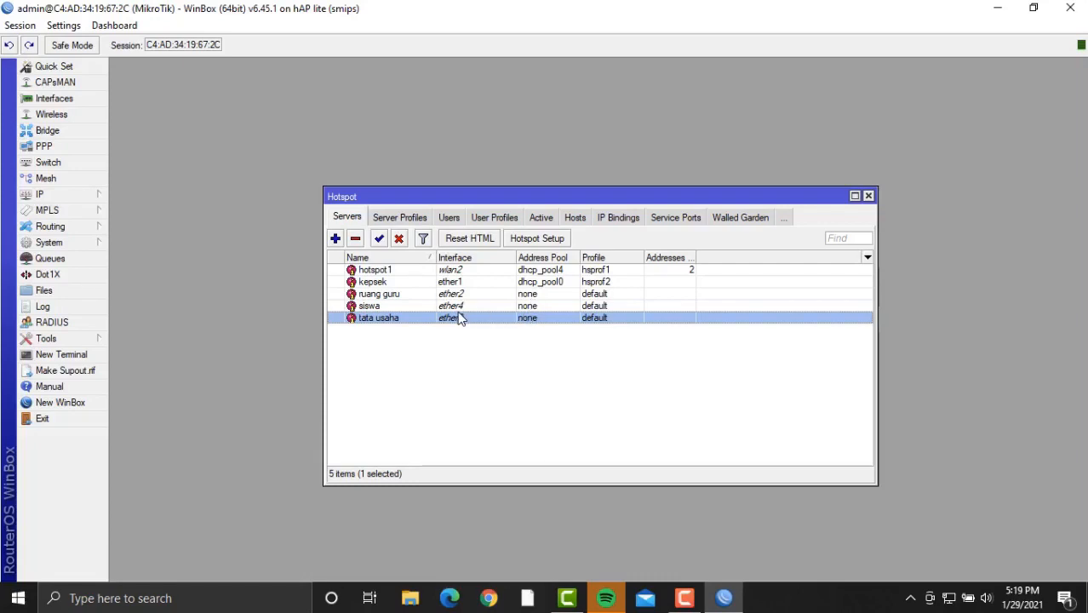
Run Hotspot Setup on ether2 with local address 192.168.3.1/24, dismissing the certificate error.
{"action": "left_click", "coordinate": [537, 239]}
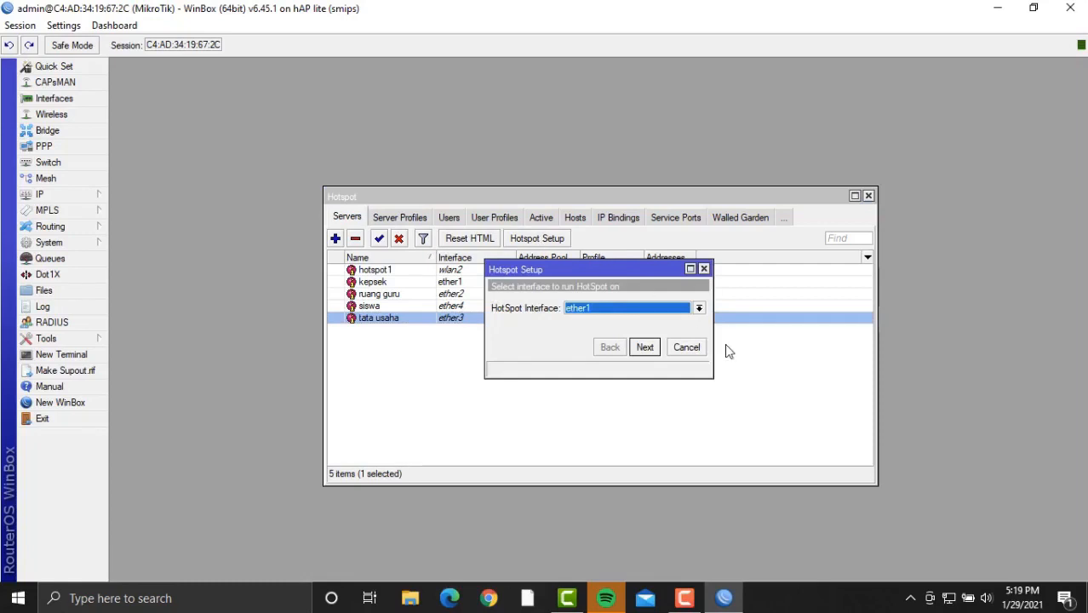
{"action": "left_click", "coordinate": [674, 309]}
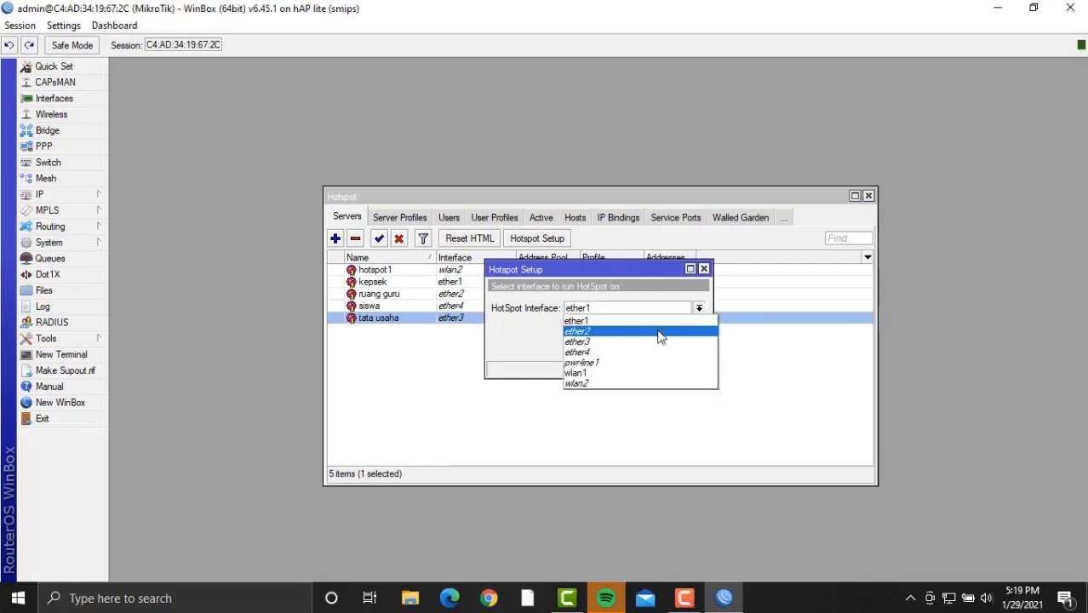
{"action": "left_click", "coordinate": [661, 333]}
{"action": "left_click", "coordinate": [644, 347]}
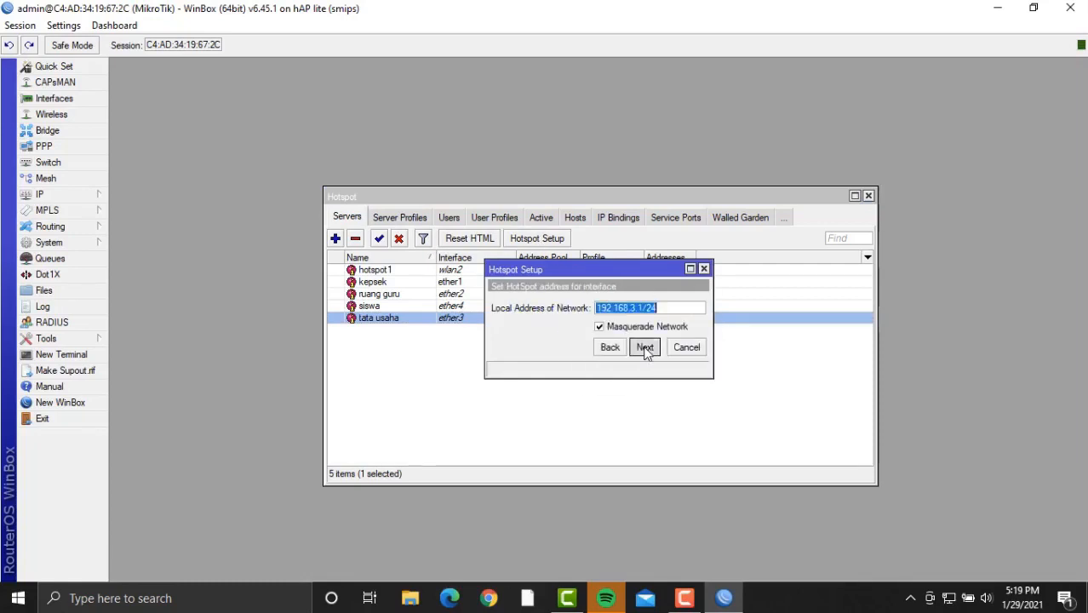
{"action": "left_click", "coordinate": [644, 350]}
{"action": "left_click", "coordinate": [645, 349]}
{"action": "left_click", "coordinate": [644, 349]}
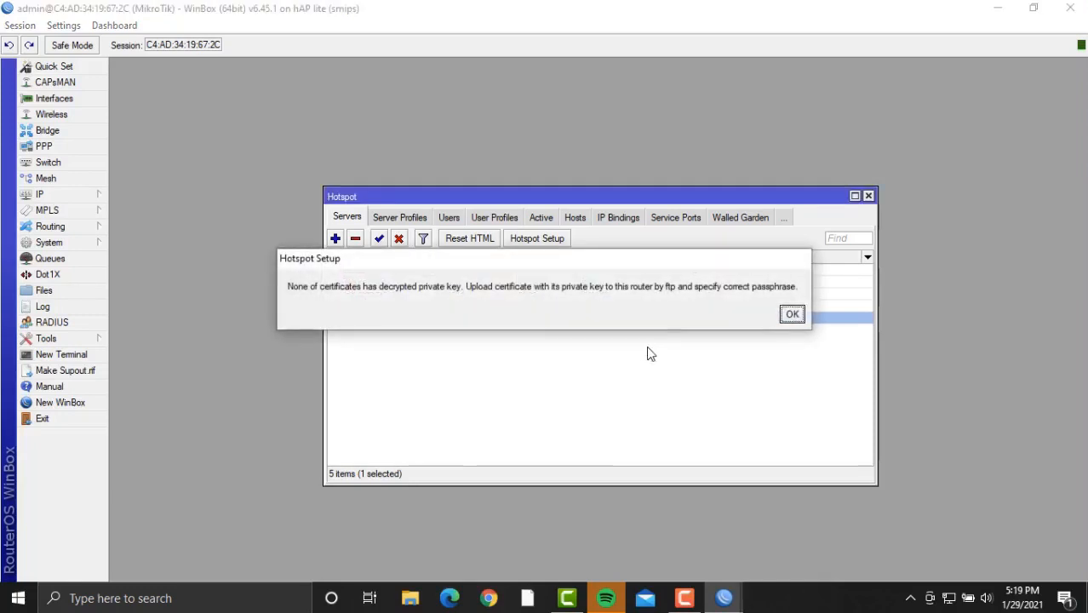
{"action": "left_click", "coordinate": [792, 314]}
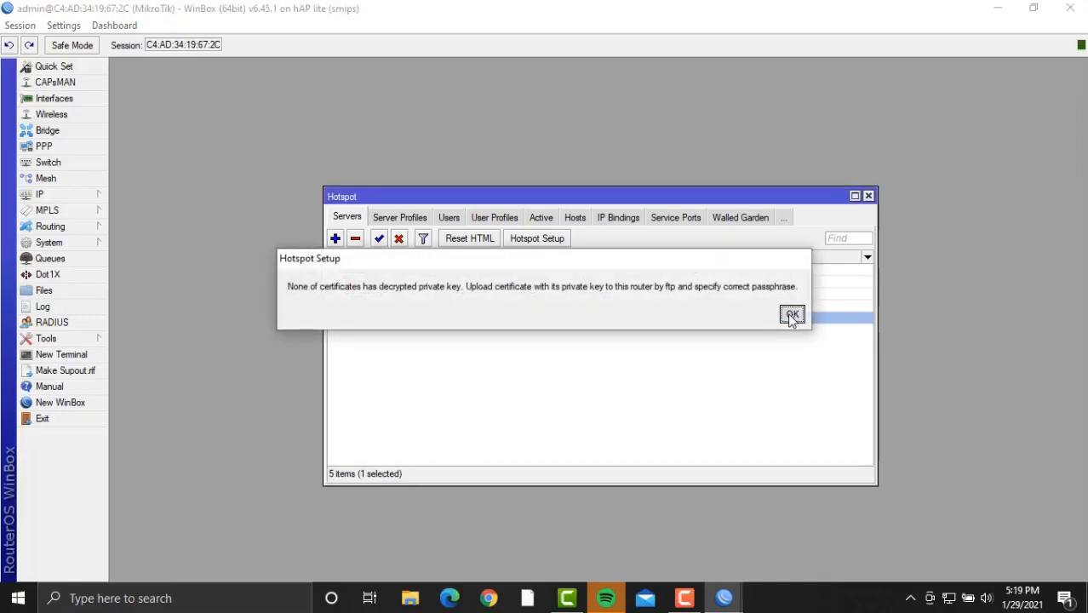
Rerun Hotspot Setup on ether2, accepting defaults with no certificate, SMTP or DNS name, until it succeeds.
{"action": "left_click", "coordinate": [542, 239]}
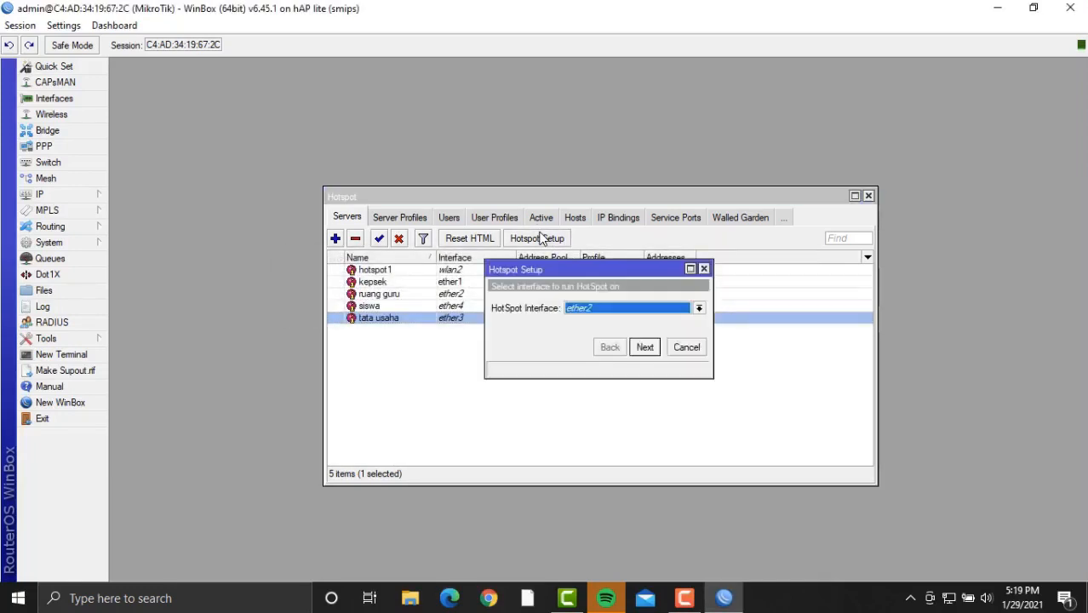
{"action": "left_click", "coordinate": [655, 349]}
{"action": "left_click", "coordinate": [655, 349]}
{"action": "left_click", "coordinate": [656, 349]}
{"action": "left_click", "coordinate": [656, 350]}
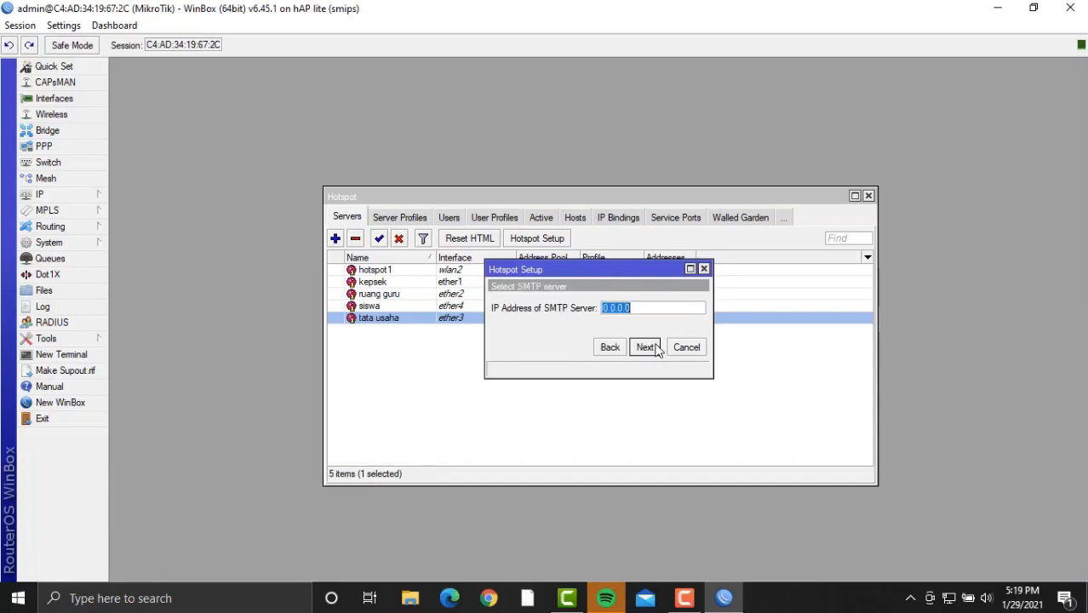
{"action": "left_click", "coordinate": [646, 347]}
{"action": "left_click", "coordinate": [645, 347]}
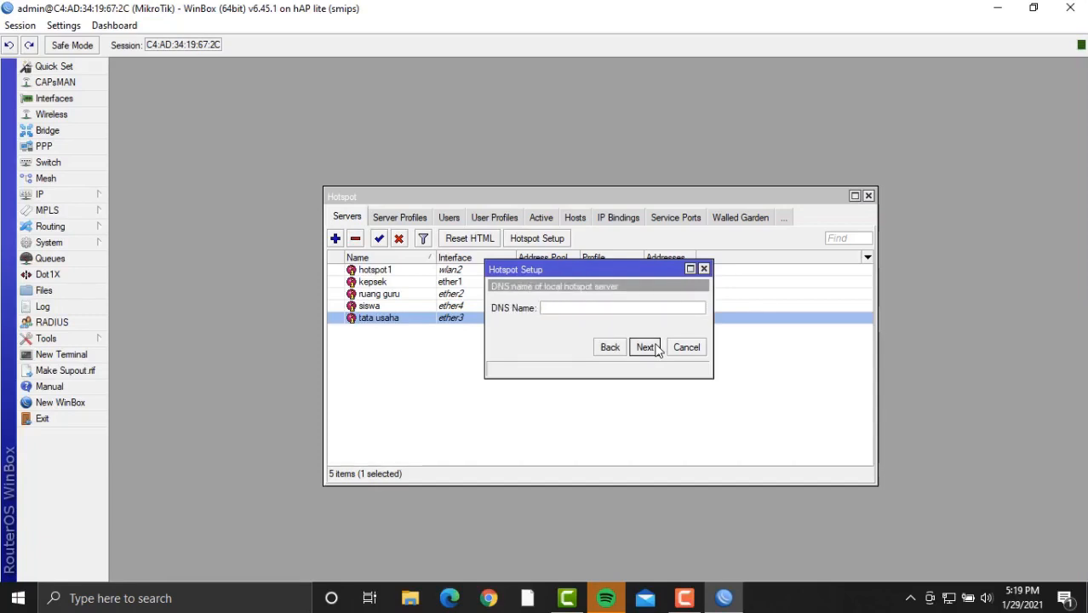
{"action": "left_click", "coordinate": [655, 350]}
{"action": "left_click", "coordinate": [601, 315]}
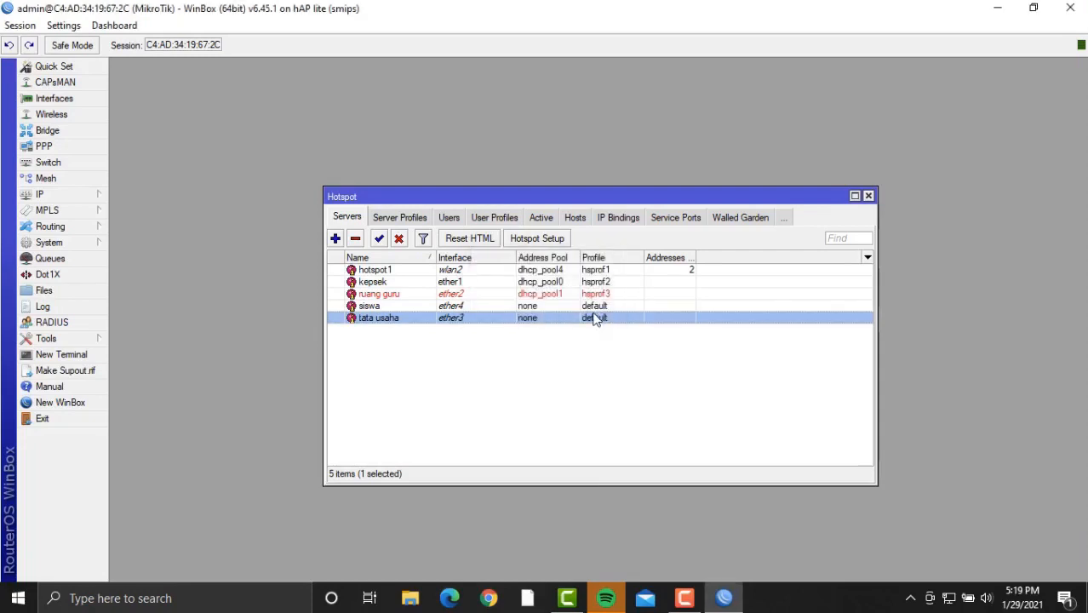
Start Hotspot Setup on ether3 and accept the default local address and address pool.
{"action": "left_click", "coordinate": [536, 241]}
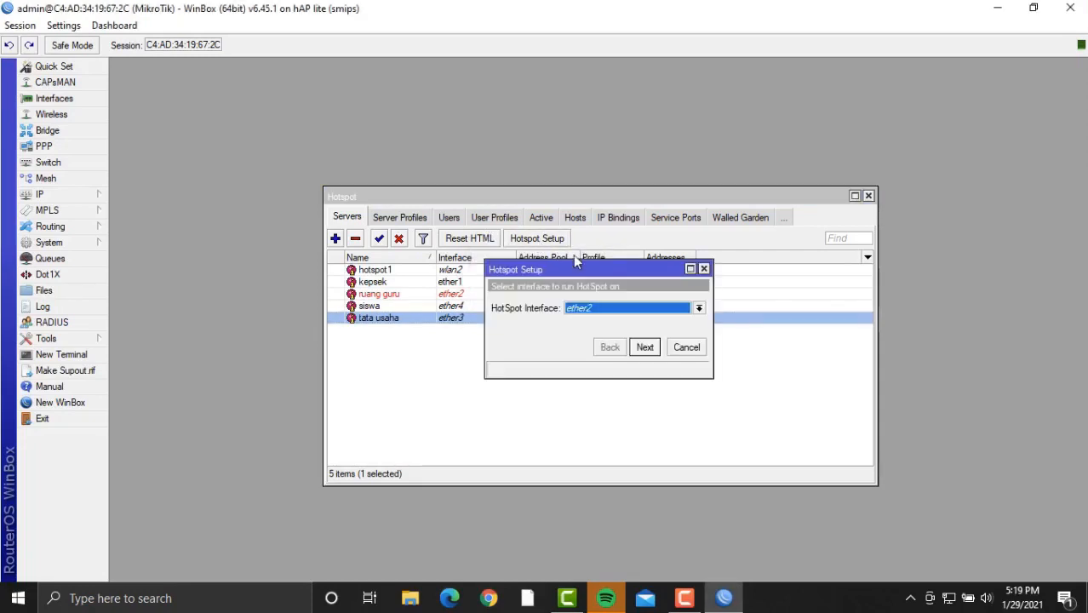
{"action": "left_click", "coordinate": [641, 308]}
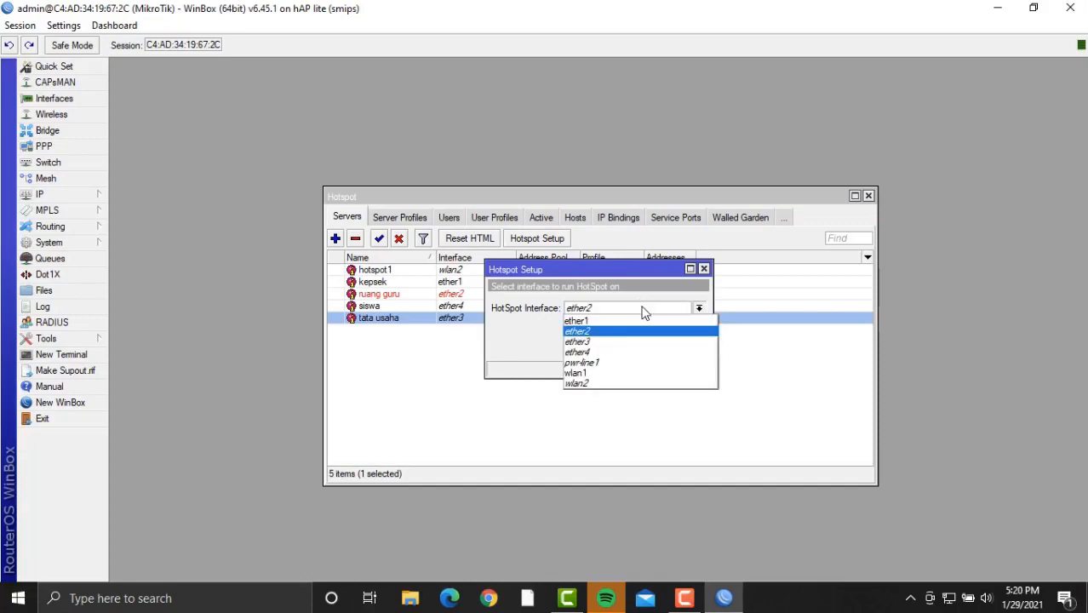
{"action": "left_click", "coordinate": [641, 342]}
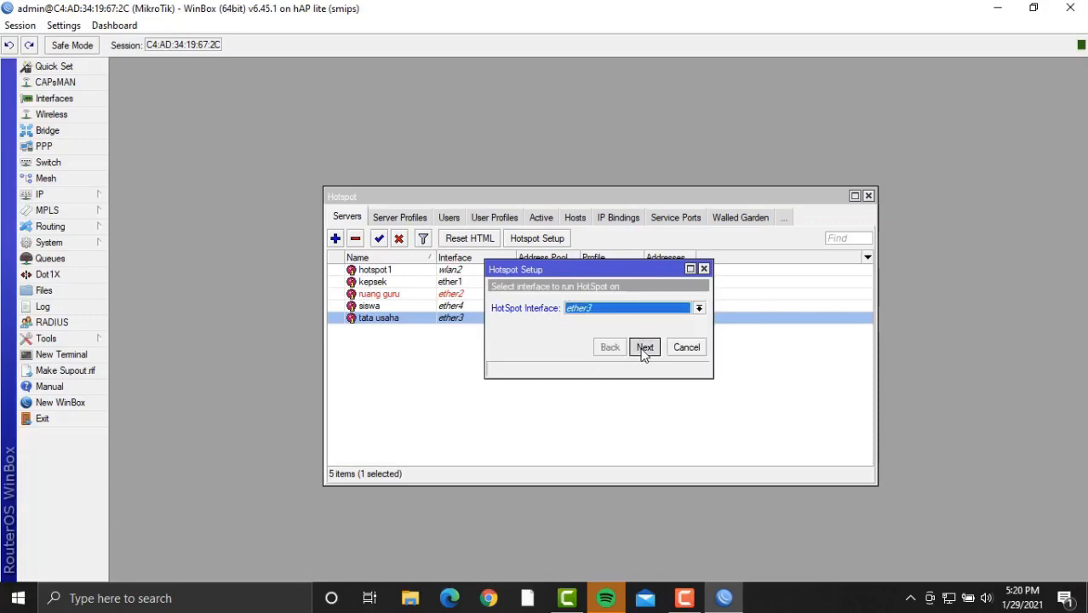
{"action": "left_click", "coordinate": [645, 348]}
{"action": "left_click", "coordinate": [645, 347]}
{"action": "left_click", "coordinate": [644, 347]}
Finish the ether3 setup with no certificate or SMTP, DNS 8.8.8.8 and an empty DNS name.
{"action": "left_click", "coordinate": [645, 347]}
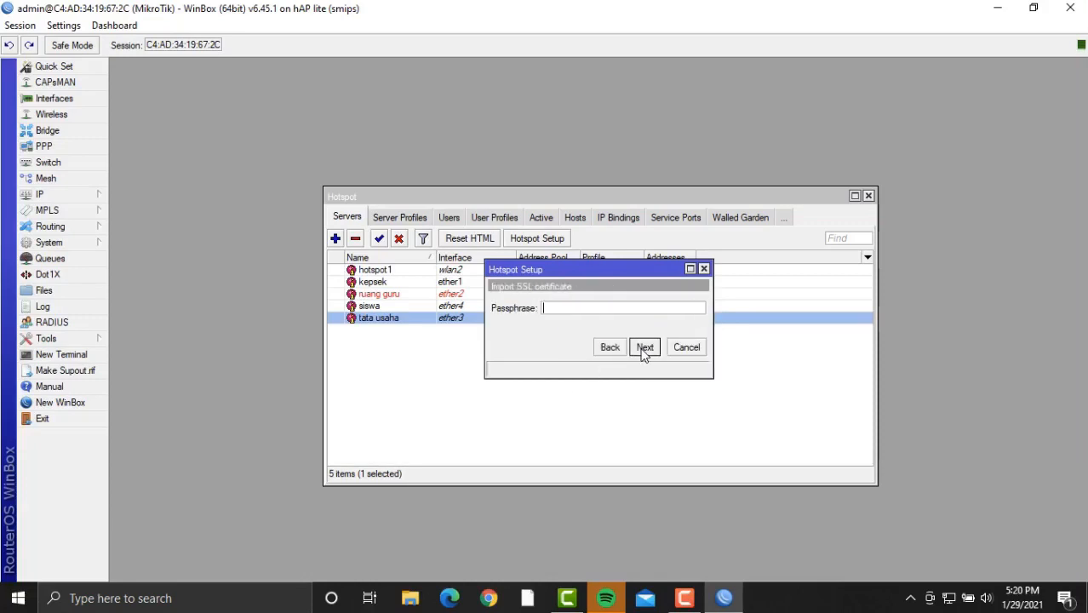
{"action": "left_click", "coordinate": [644, 347]}
{"action": "left_click", "coordinate": [645, 347]}
{"action": "left_click", "coordinate": [645, 347]}
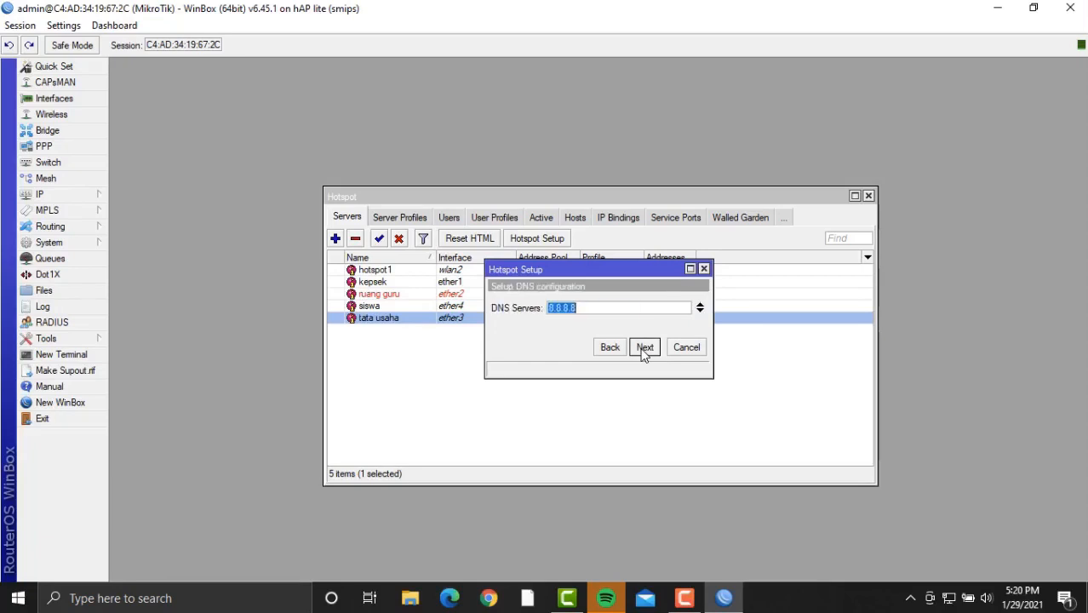
{"action": "left_click", "coordinate": [644, 347]}
{"action": "left_click", "coordinate": [645, 347]}
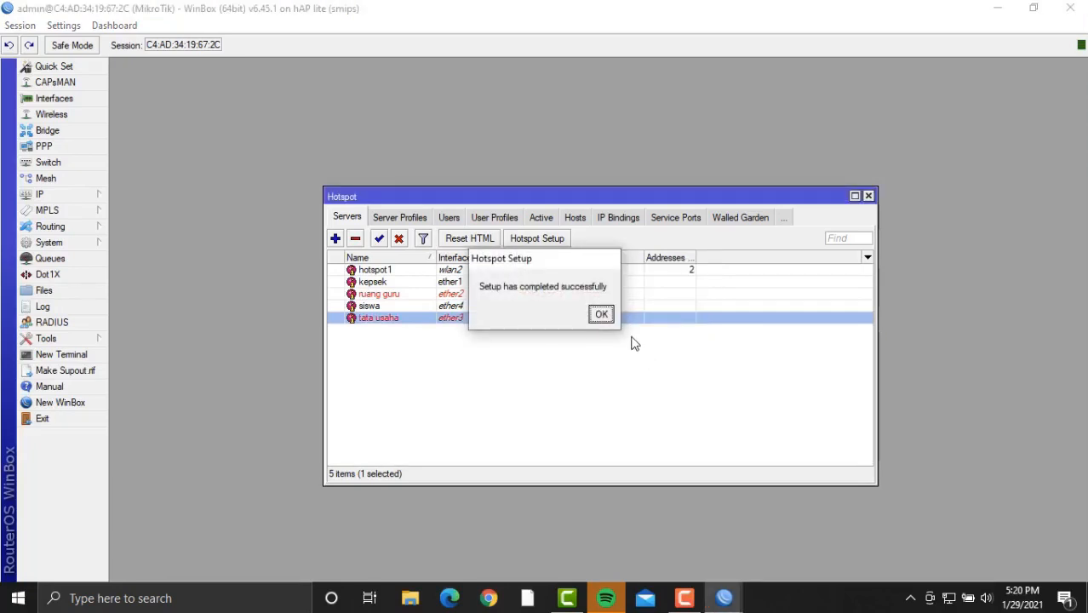
{"action": "left_click", "coordinate": [600, 314]}
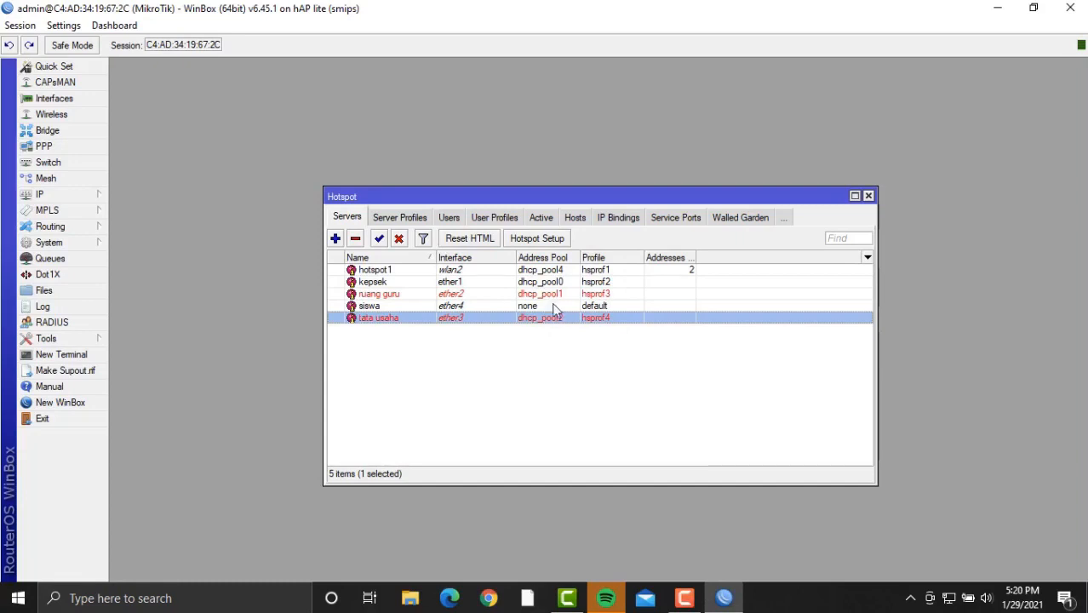
{"action": "left_click", "coordinate": [530, 240]}
Run Hotspot Setup on ether4 with default settings, dismissing the certificate error.
{"action": "left_click", "coordinate": [608, 310]}
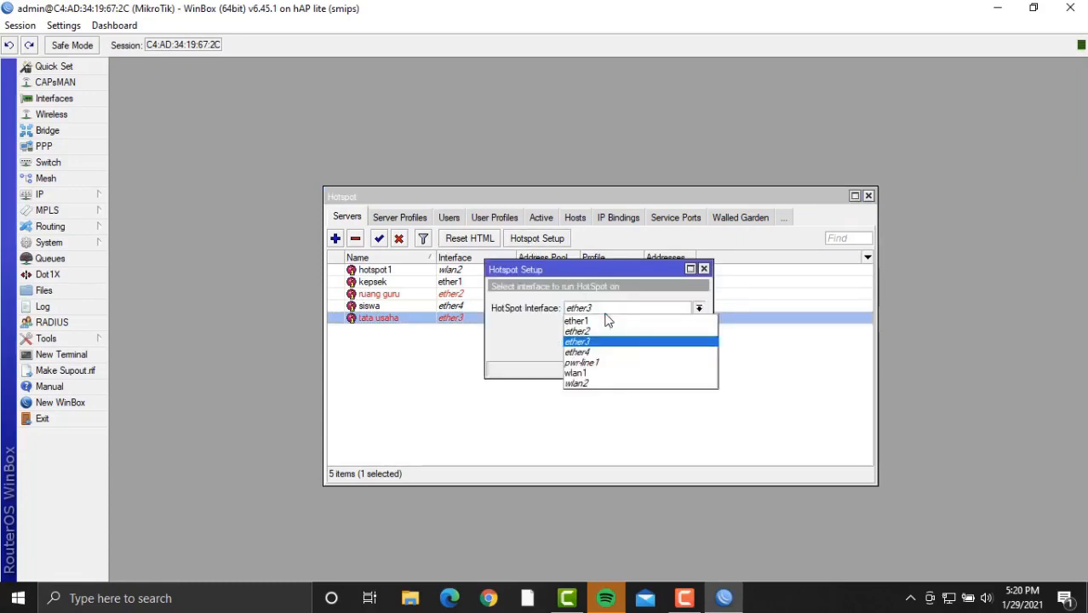
{"action": "left_click", "coordinate": [608, 352]}
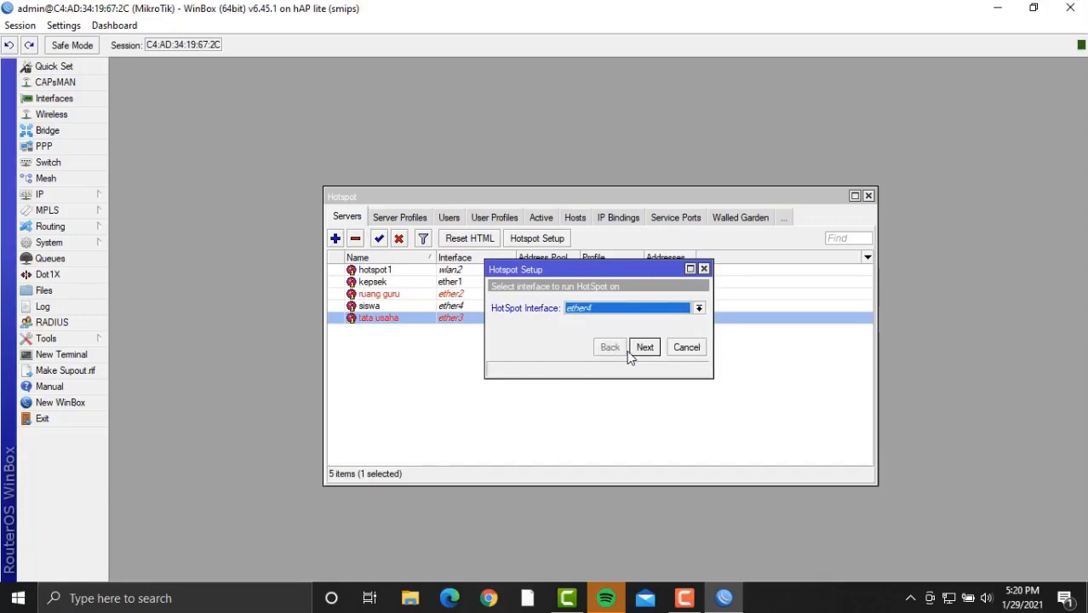
{"action": "left_click", "coordinate": [645, 347]}
{"action": "left_click", "coordinate": [644, 347]}
{"action": "left_click", "coordinate": [644, 347]}
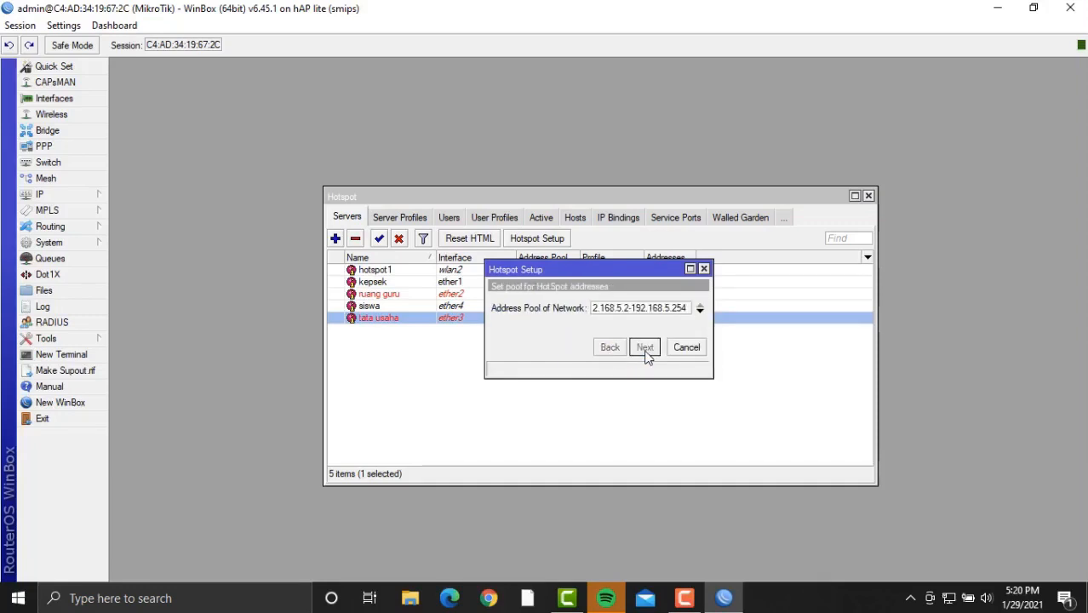
{"action": "left_click", "coordinate": [644, 347]}
{"action": "left_click", "coordinate": [644, 347]}
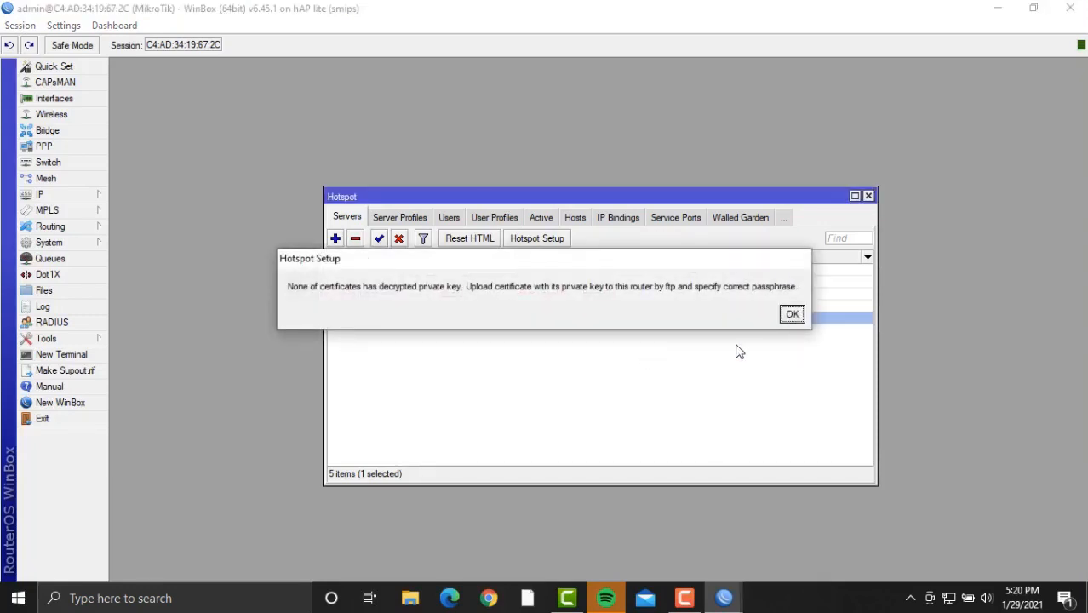
{"action": "left_click", "coordinate": [793, 315]}
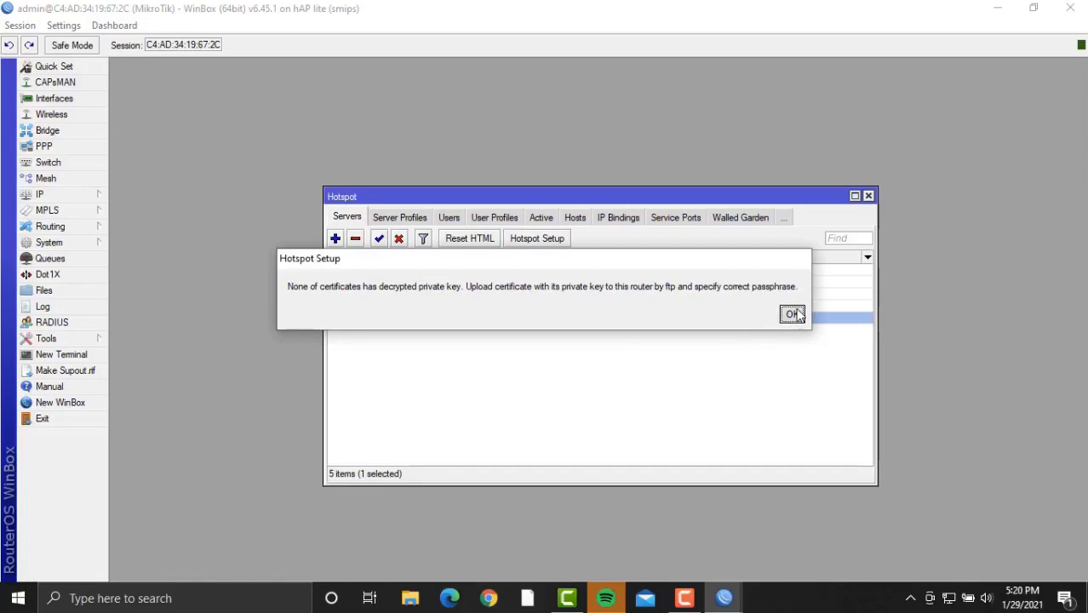
Rerun Hotspot Setup on ether4 with default settings until it succeeds, then show the User Profiles list.
{"action": "left_click", "coordinate": [542, 245]}
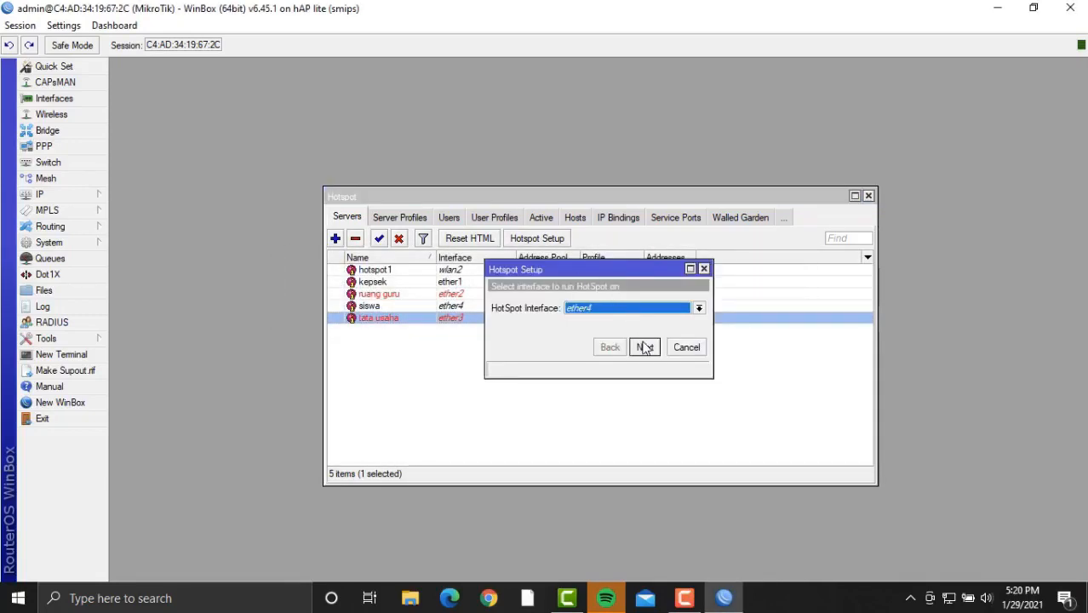
{"action": "left_click", "coordinate": [644, 348]}
{"action": "left_click", "coordinate": [645, 348]}
{"action": "left_click", "coordinate": [645, 348]}
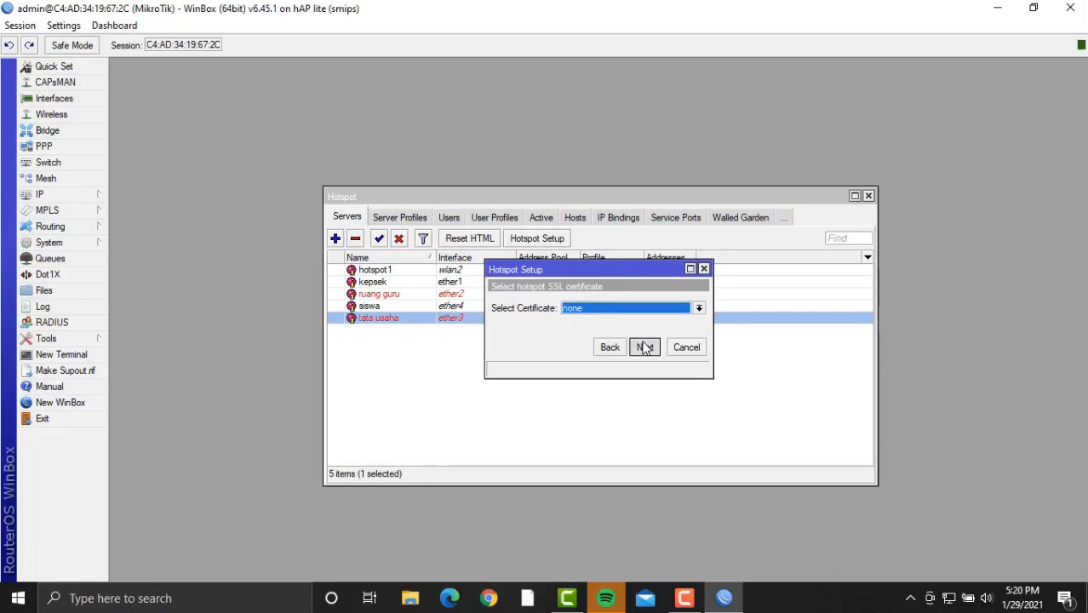
{"action": "left_click", "coordinate": [644, 347]}
{"action": "left_click", "coordinate": [644, 347]}
{"action": "left_click", "coordinate": [645, 348]}
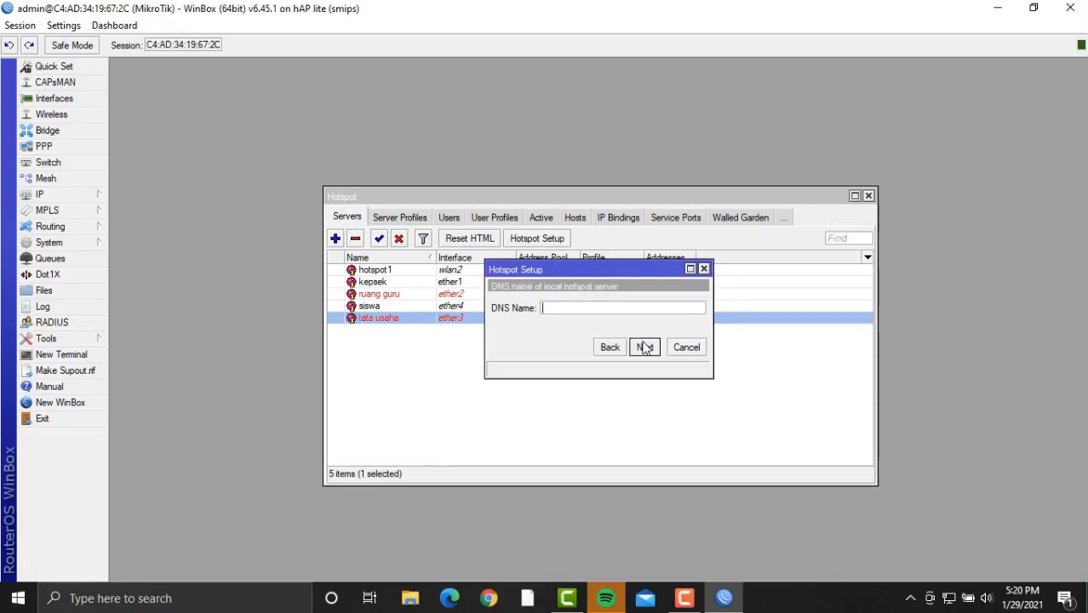
{"action": "left_click", "coordinate": [645, 348]}
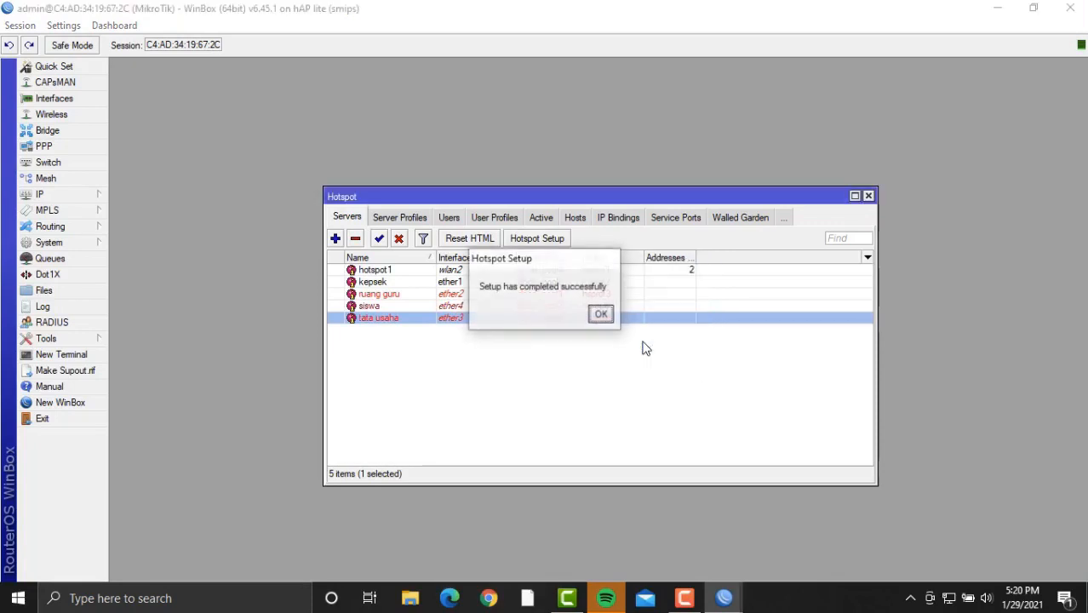
{"action": "left_click", "coordinate": [601, 315]}
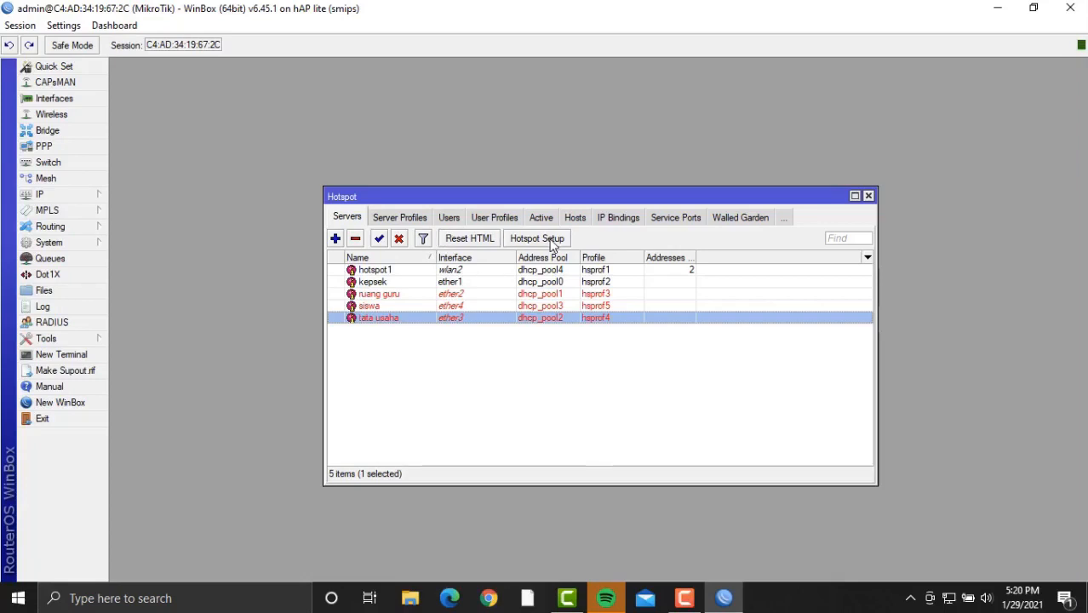
{"action": "left_click", "coordinate": [482, 217]}
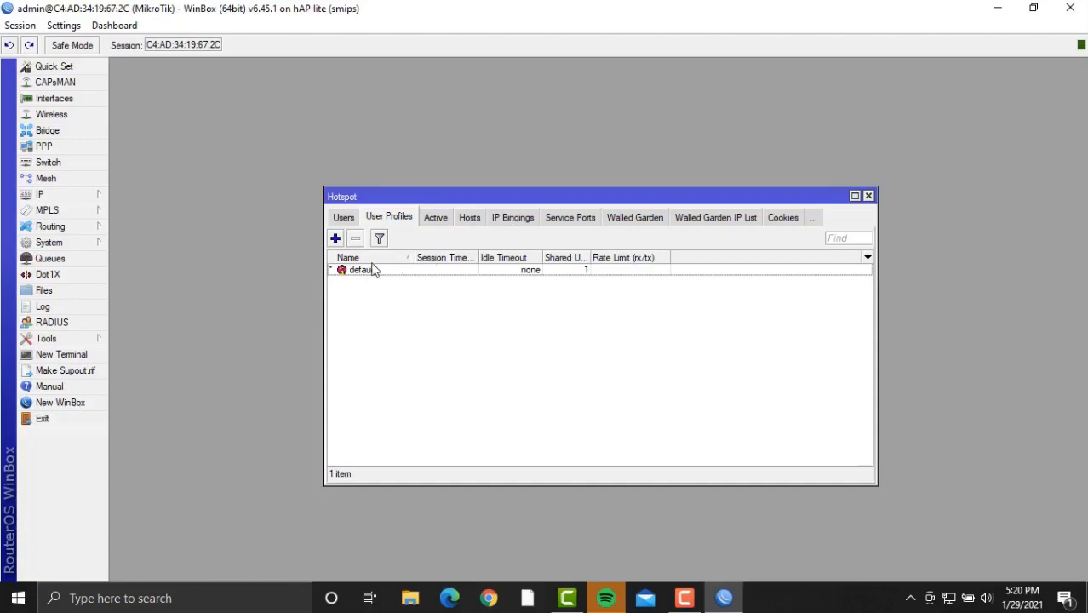
Create the kepsek user profile with rate limit 180k/180k.
{"action": "left_click", "coordinate": [335, 238]}
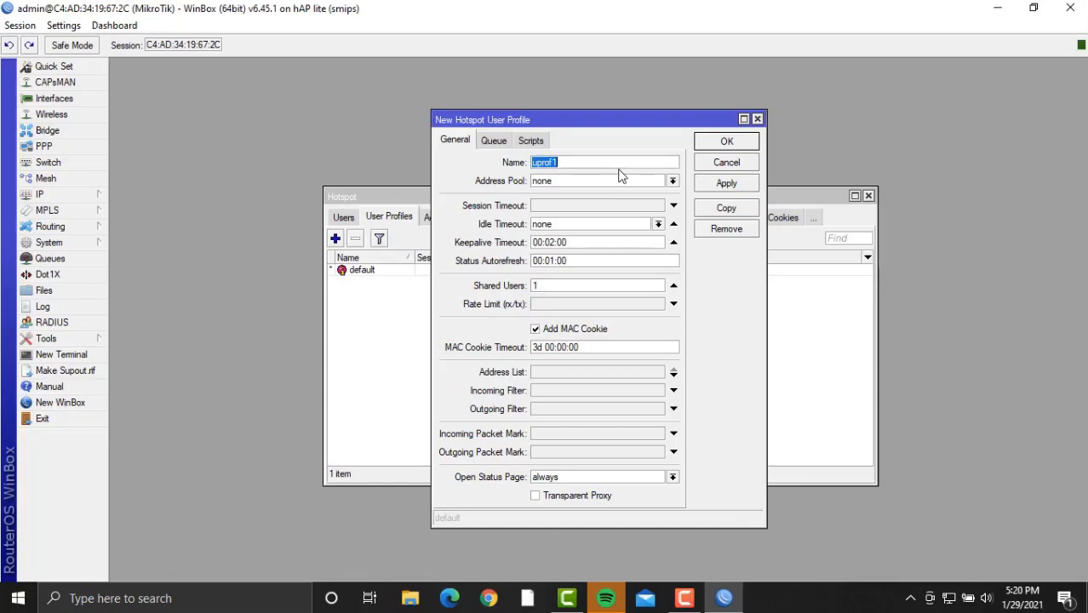
{"action": "key", "text": "BackSpace"}
{"action": "type", "text": "kepsek"}
{"action": "left_click", "coordinate": [610, 305]}
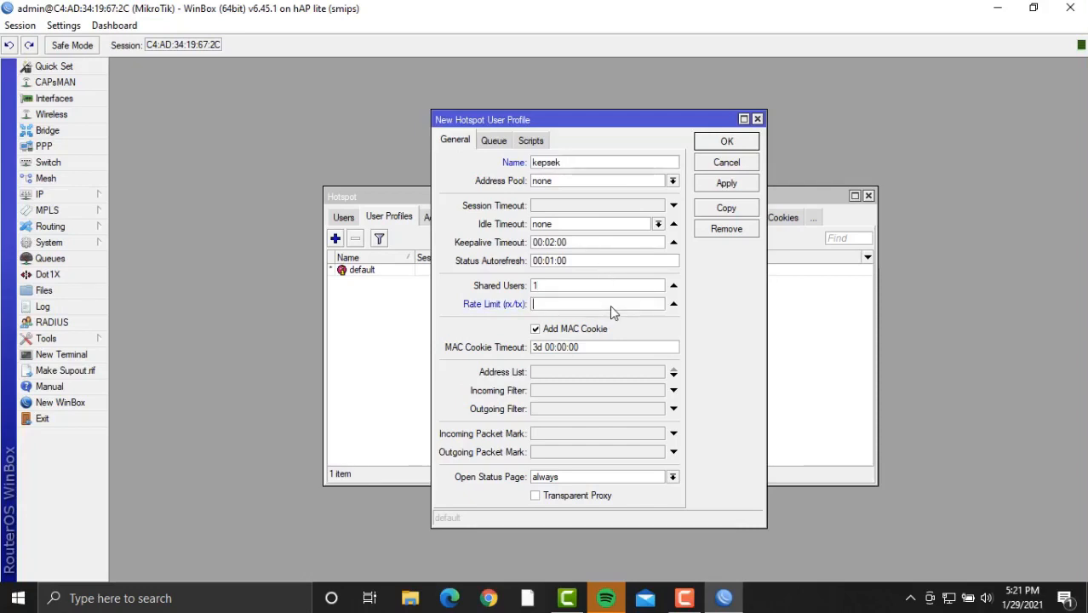
{"action": "type", "text": "180k/180k"}
{"action": "left_click", "coordinate": [723, 188]}
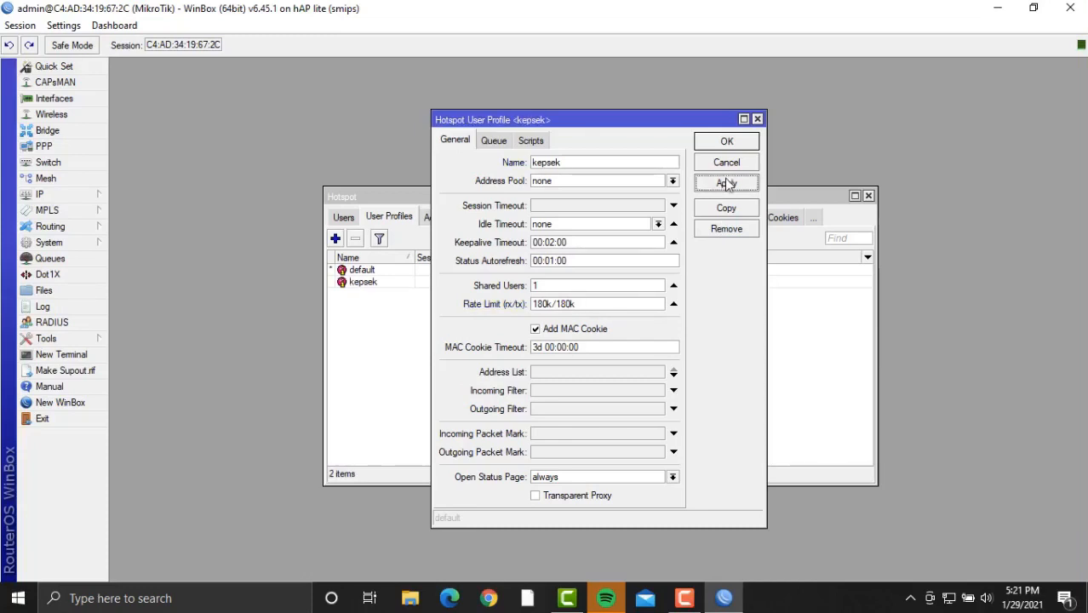
{"action": "left_click", "coordinate": [728, 141]}
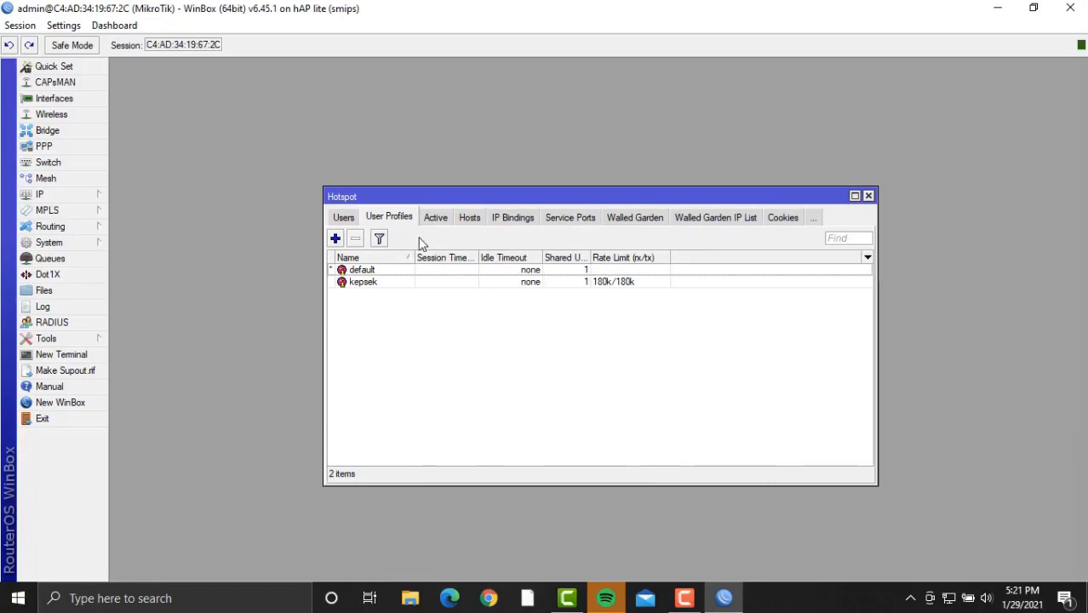
Create the guru user profile with 10 shared users and rate limit 180k/180k.
{"action": "left_click", "coordinate": [336, 239]}
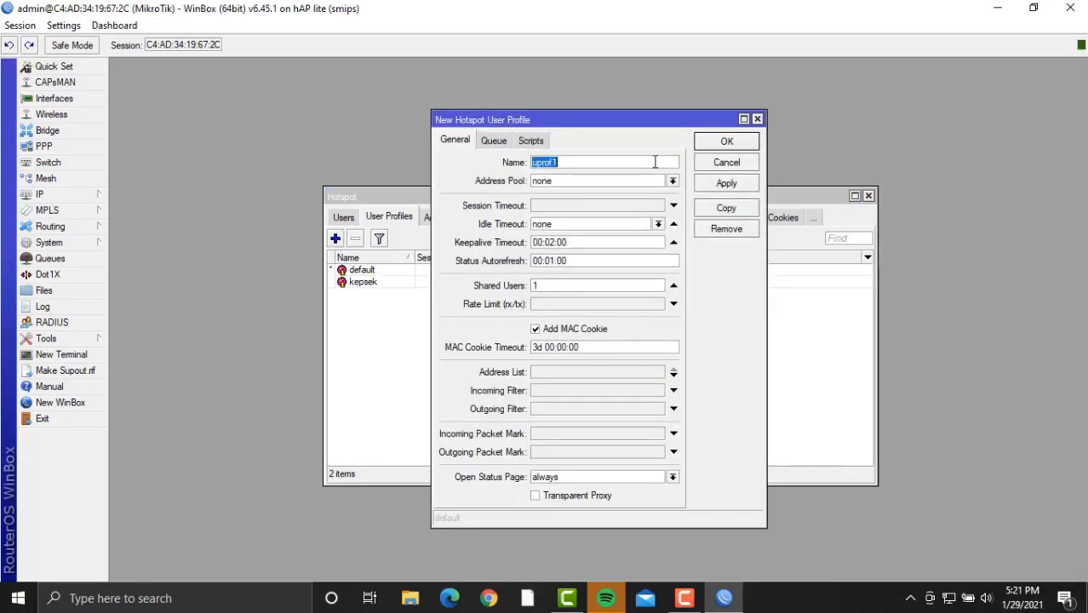
{"action": "key", "text": "BackSpace"}
{"action": "type", "text": "guru"}
{"action": "left_click", "coordinate": [625, 286]}
{"action": "type", "text": "0"}
{"action": "left_click", "coordinate": [626, 308]}
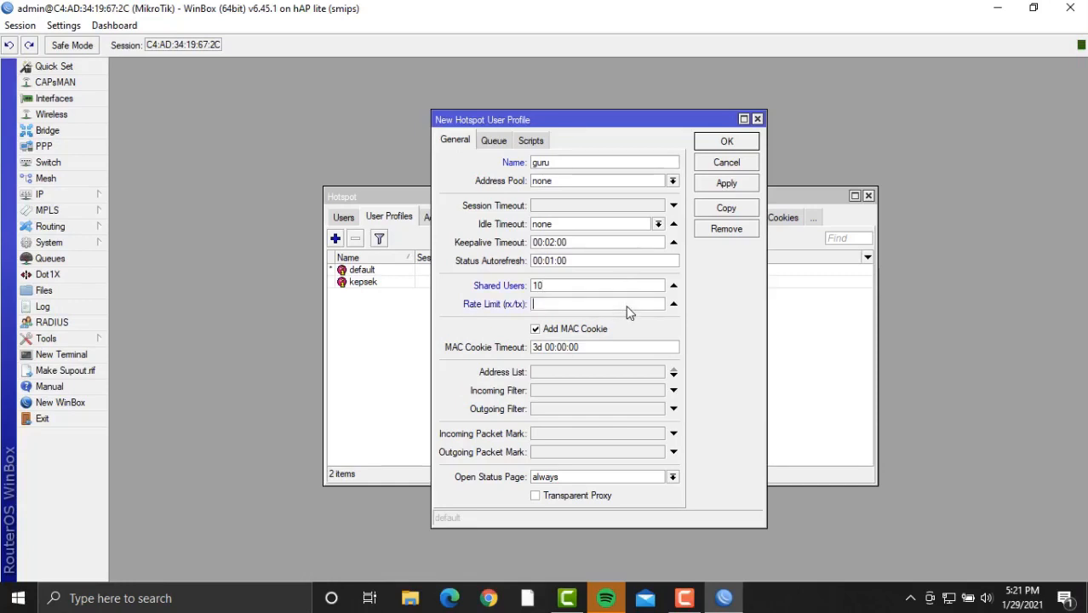
{"action": "type", "text": "180 "}
{"action": "type", "text": "/180k"}
{"action": "left_click", "coordinate": [732, 188]}
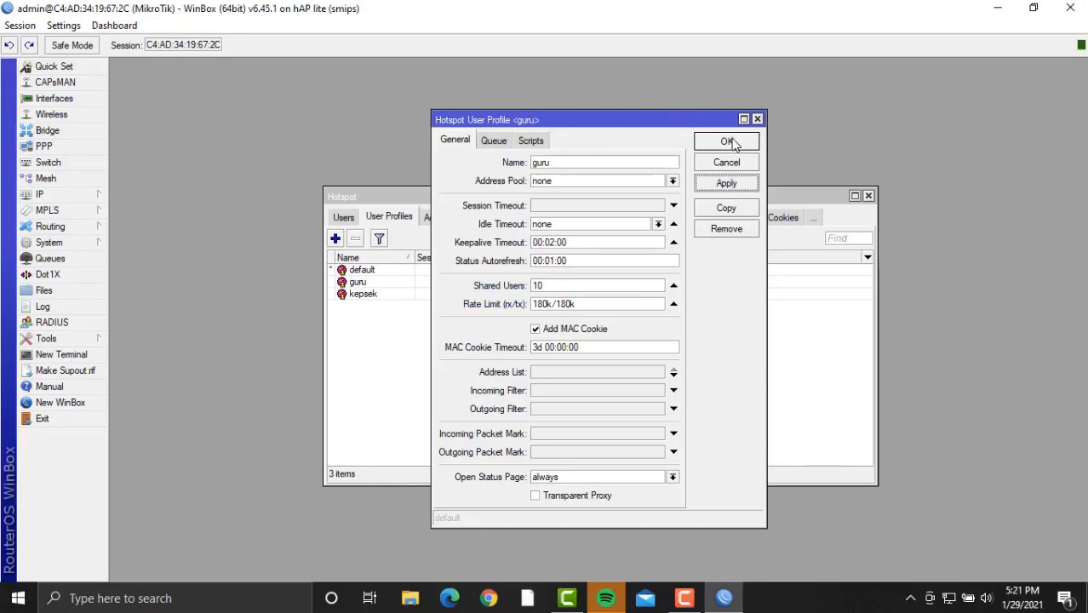
{"action": "left_click", "coordinate": [733, 141]}
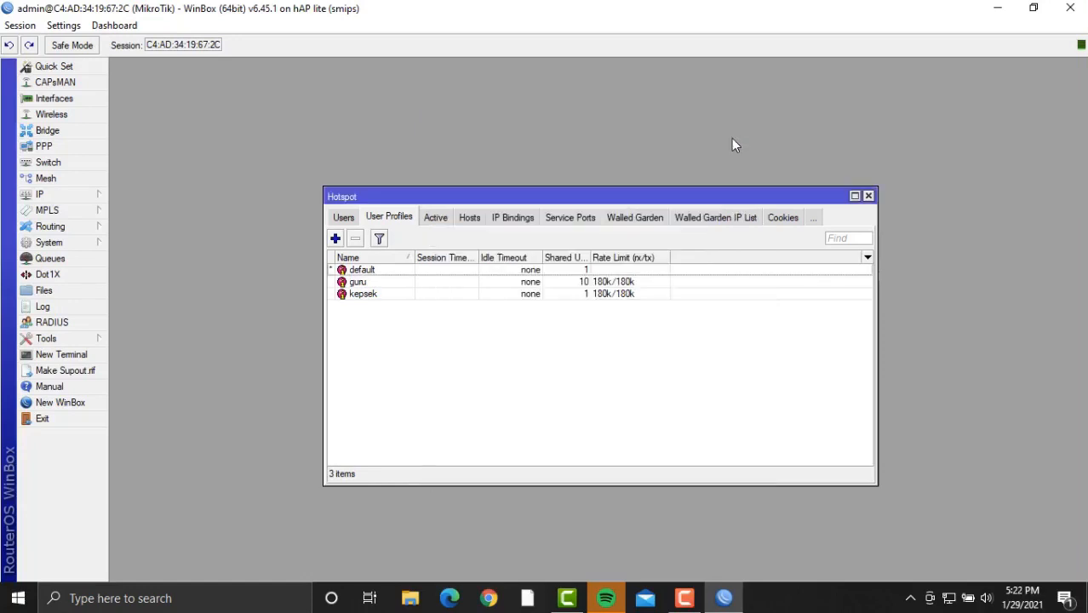
Create the tata usaha user profile with 5 shared users and rate limit 180k/180k.
{"action": "left_click", "coordinate": [336, 238]}
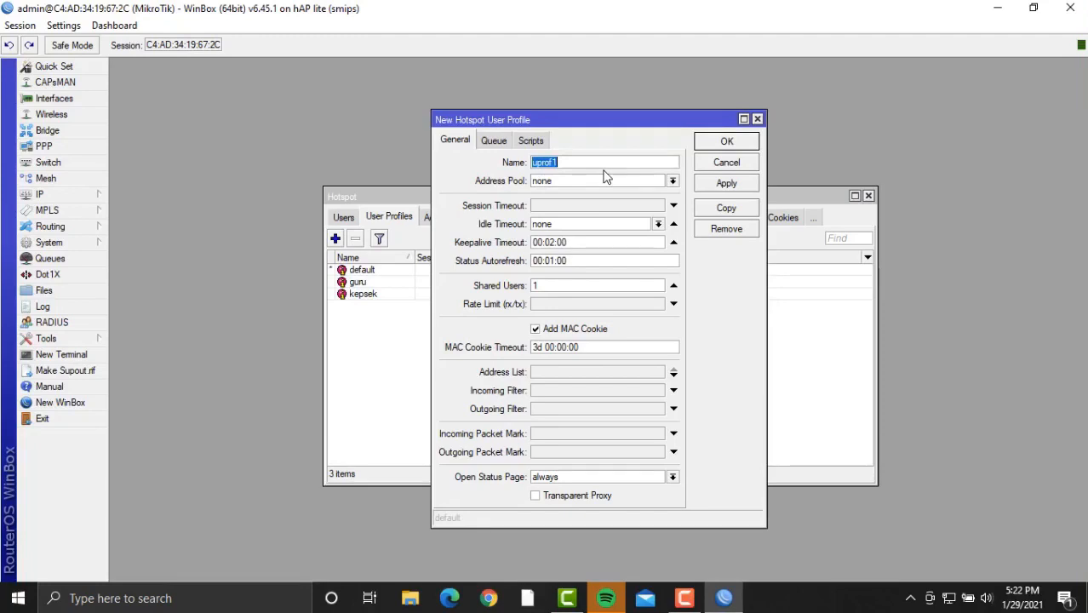
{"action": "key", "text": "BackSpace"}
{"action": "type", "text": "tata usaha"}
{"action": "key", "text": "BackSpace"}
{"action": "type", "text": "5"}
{"action": "left_click", "coordinate": [628, 307]}
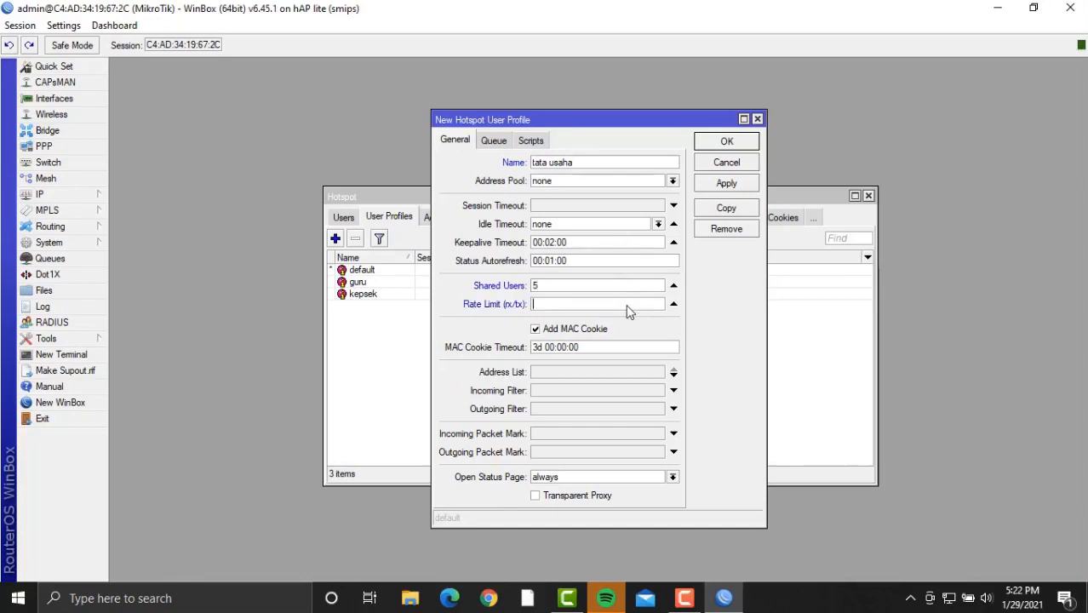
{"action": "type", "text": "180k/180k"}
{"action": "left_click", "coordinate": [726, 184]}
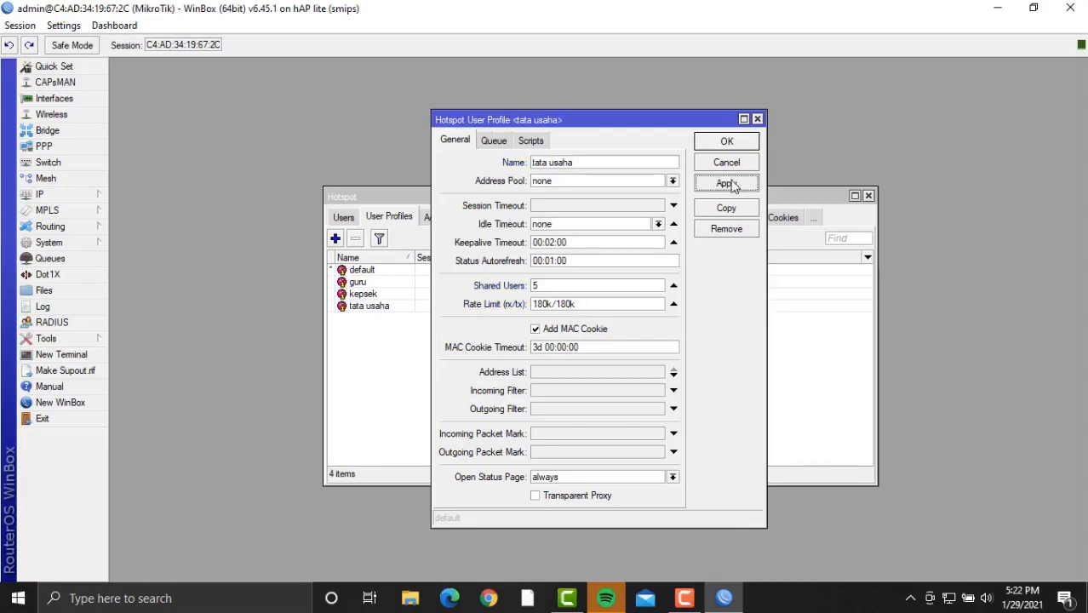
{"action": "left_click", "coordinate": [733, 145]}
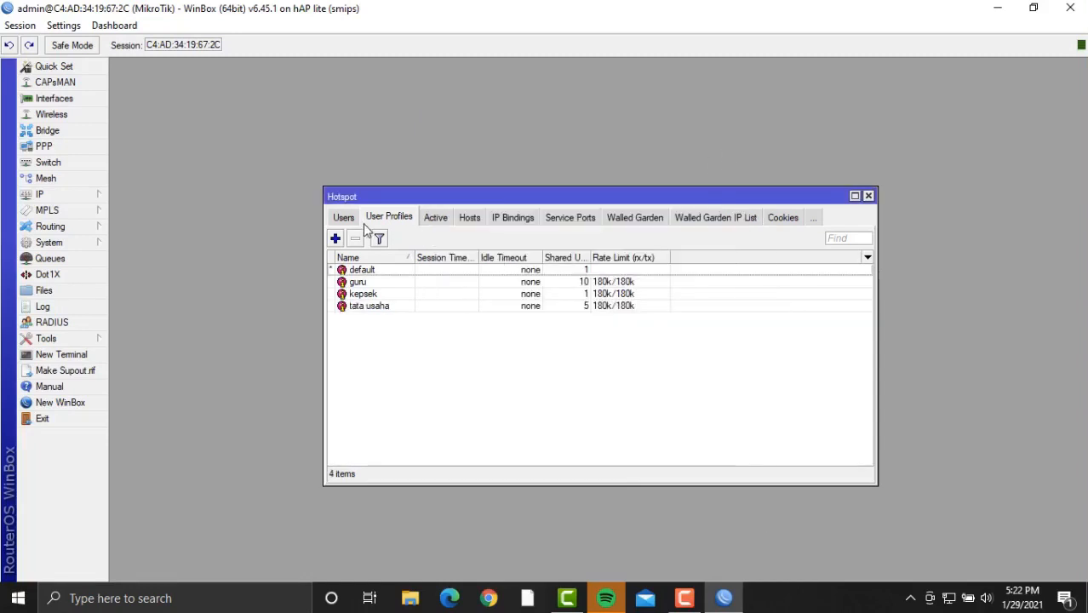
Create the siswa user profile with 120 shared users and rate limit 180k/180k, then show the Users list.
{"action": "left_click", "coordinate": [335, 238]}
{"action": "key", "text": "BackSpace"}
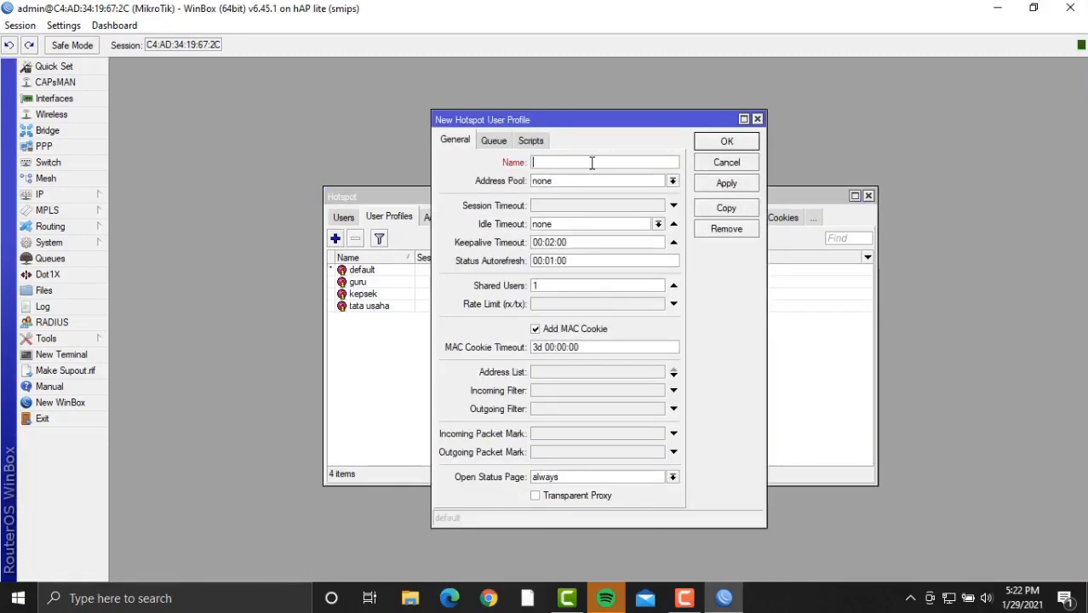
{"action": "type", "text": "siswa"}
{"action": "left_click", "coordinate": [625, 288]}
{"action": "type", "text": "120"}
{"action": "left_click", "coordinate": [650, 309]}
{"action": "type", "text": "1"}
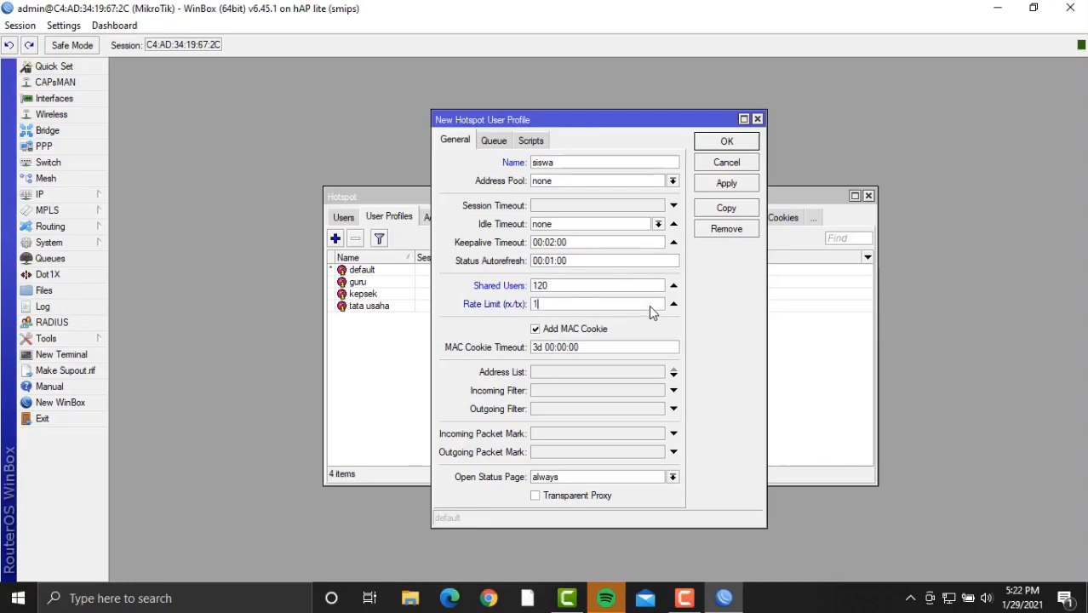
{"action": "type", "text": "80k/180k"}
{"action": "left_click", "coordinate": [726, 183]}
{"action": "left_click", "coordinate": [726, 141]}
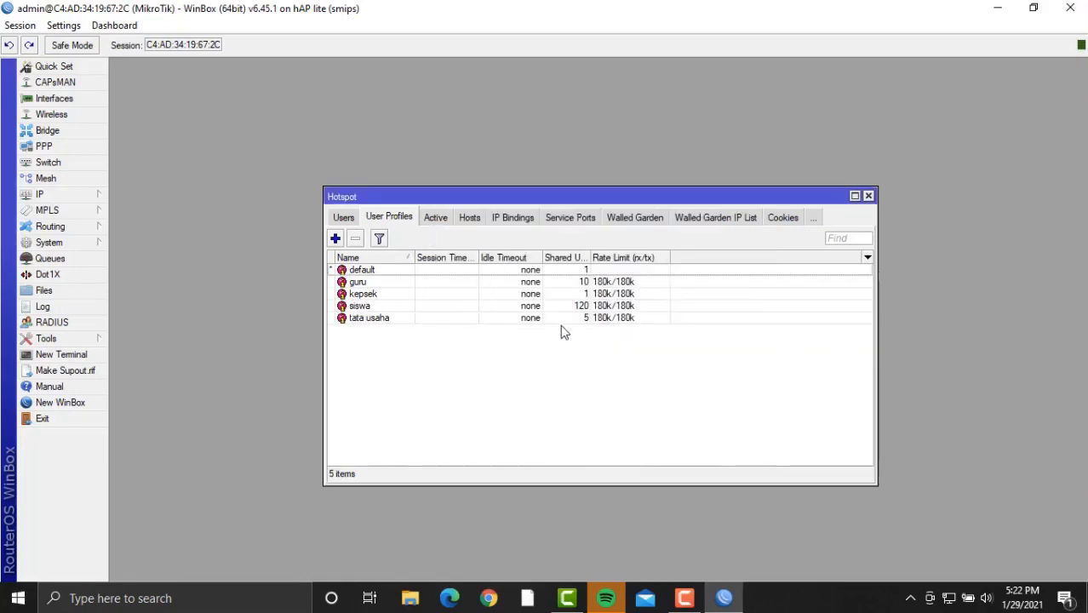
{"action": "left_click", "coordinate": [344, 218]}
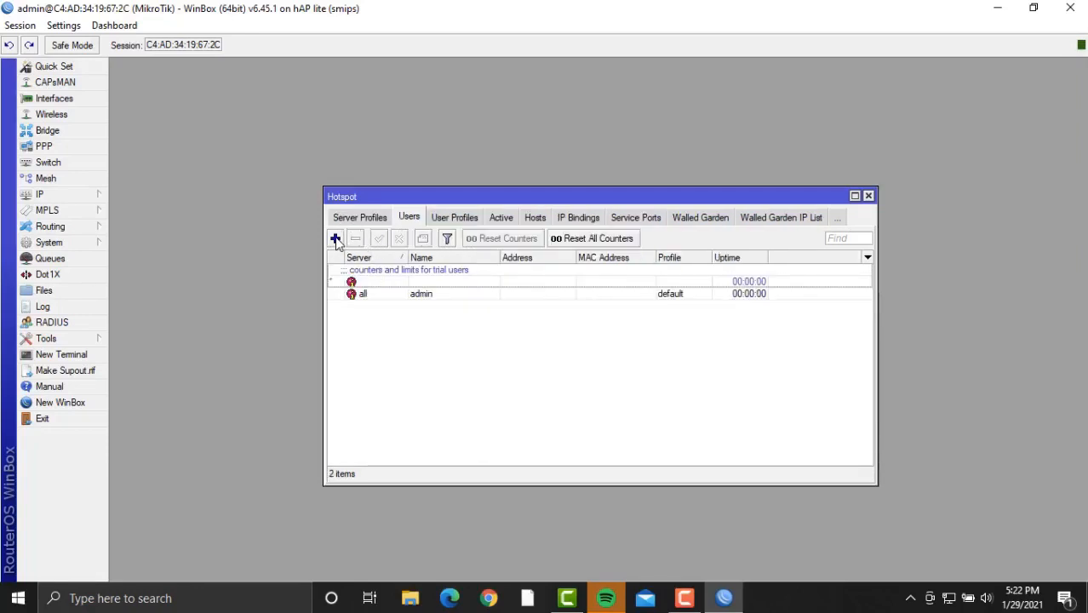
Add hotspot user kepsek with a password, assigned to the kepsek profile.
{"action": "left_click", "coordinate": [335, 240]}
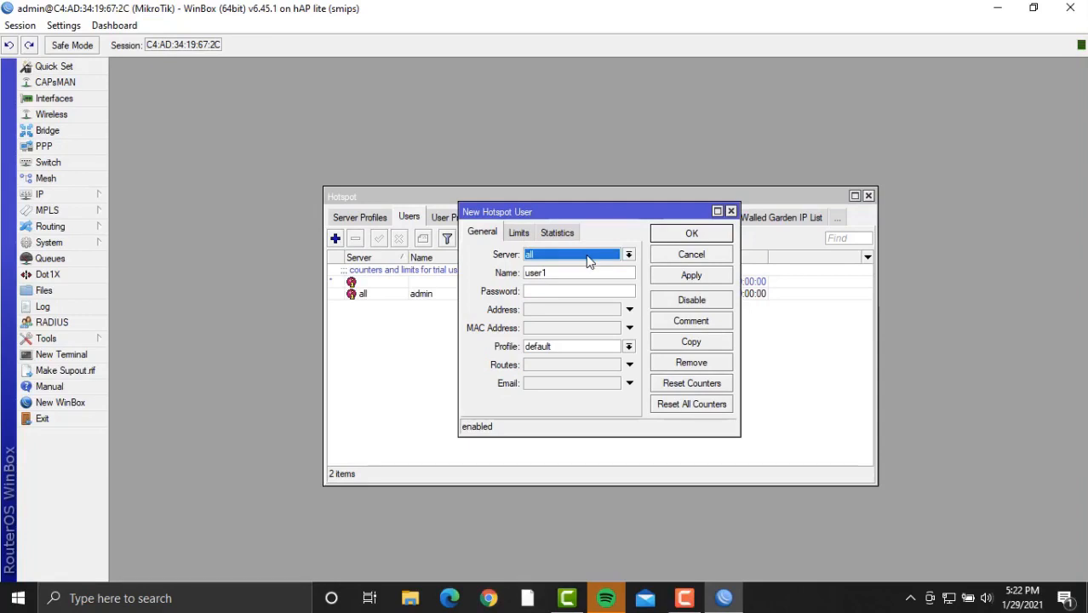
{"action": "left_click", "coordinate": [599, 274]}
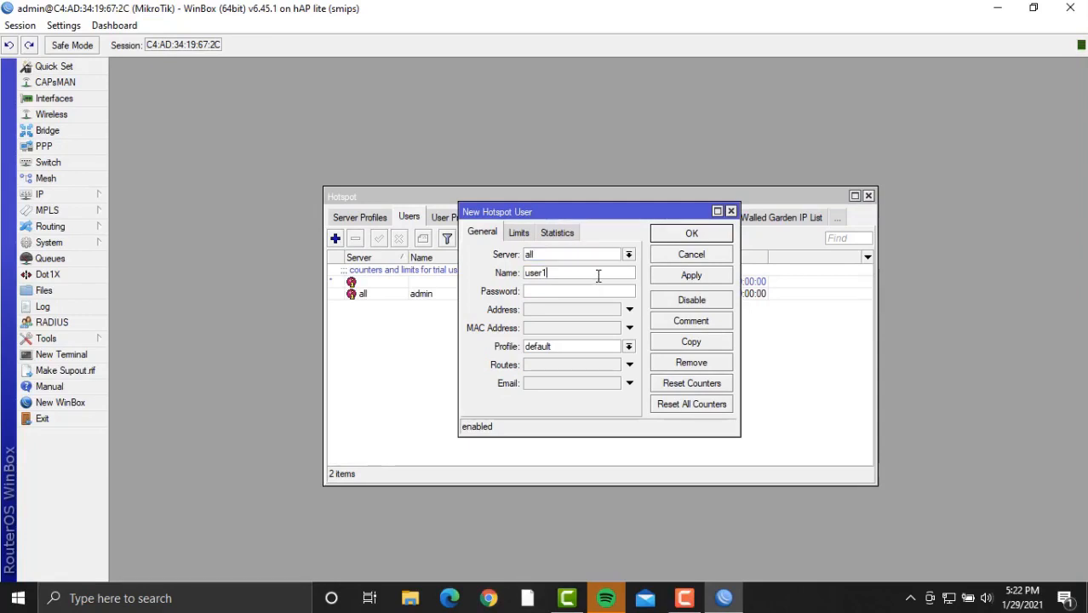
{"action": "key", "text": "BackSpace"}
{"action": "key", "text": "BackSpace"}
{"action": "key", "text": "BackSpace"}
{"action": "key", "text": "BackSpace"}
{"action": "key", "text": "BackSpace"}
{"action": "type", "text": "kepsi ek123"}
{"action": "left_click", "coordinate": [609, 348]}
{"action": "left_click", "coordinate": [594, 386]}
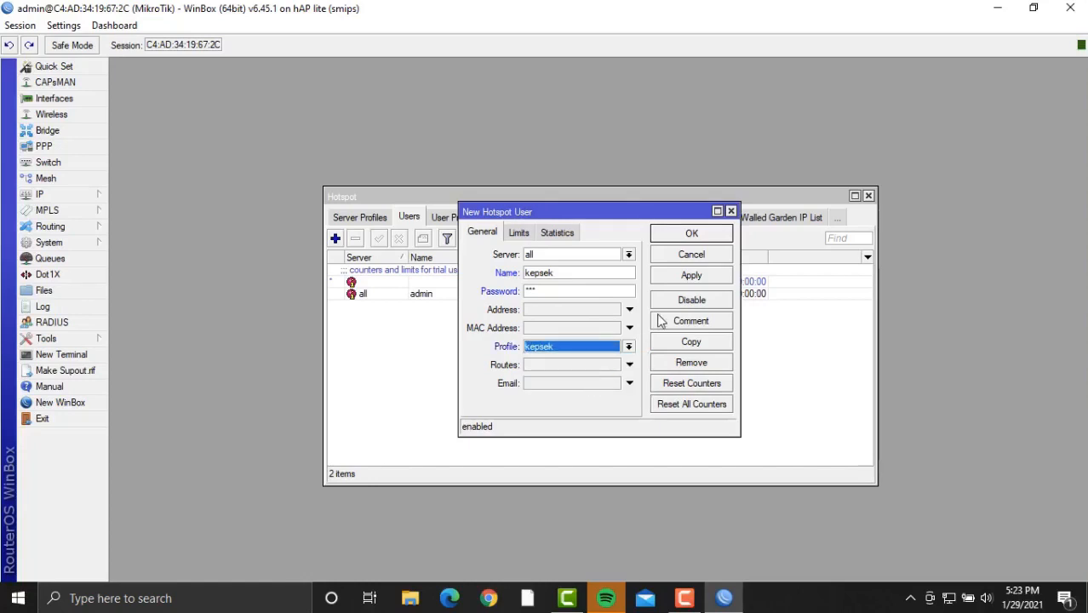
{"action": "left_click", "coordinate": [692, 276]}
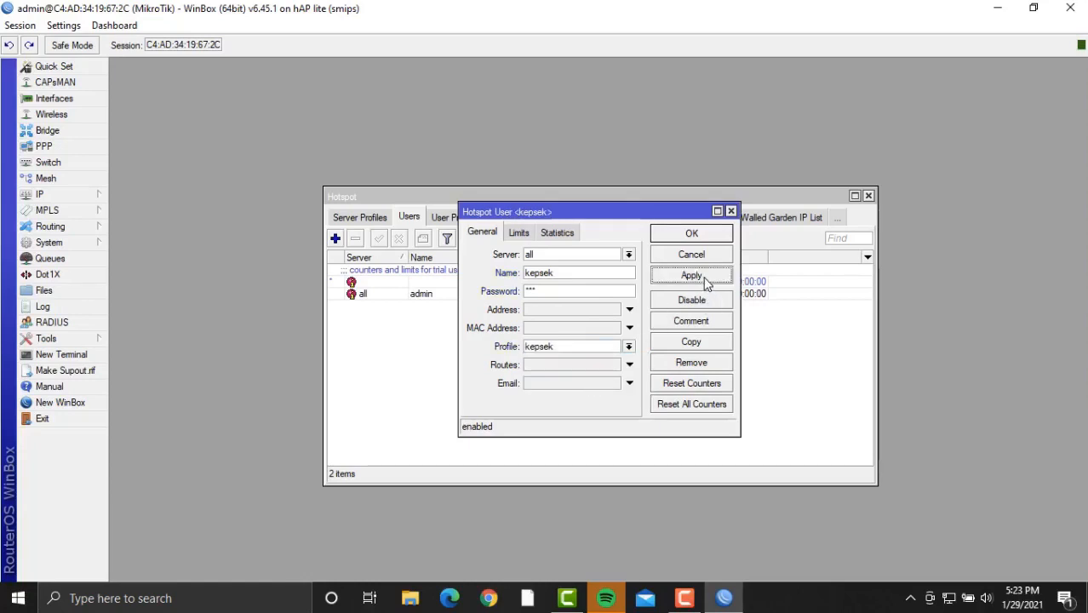
{"action": "left_click", "coordinate": [712, 238]}
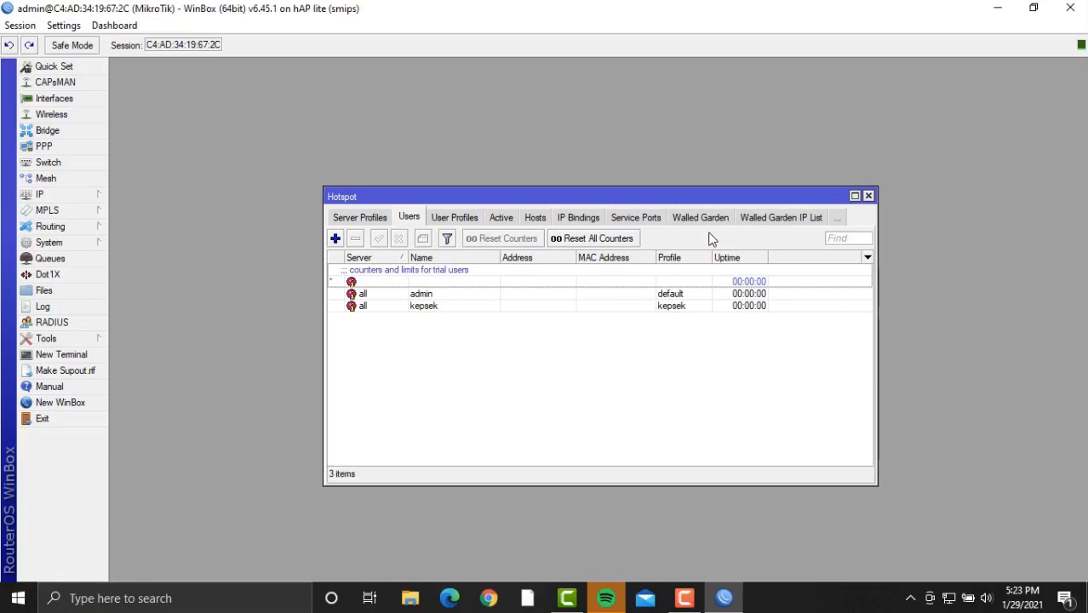
Add hotspot user guru on all servers with a password and the guru profile.
{"action": "left_click", "coordinate": [336, 239]}
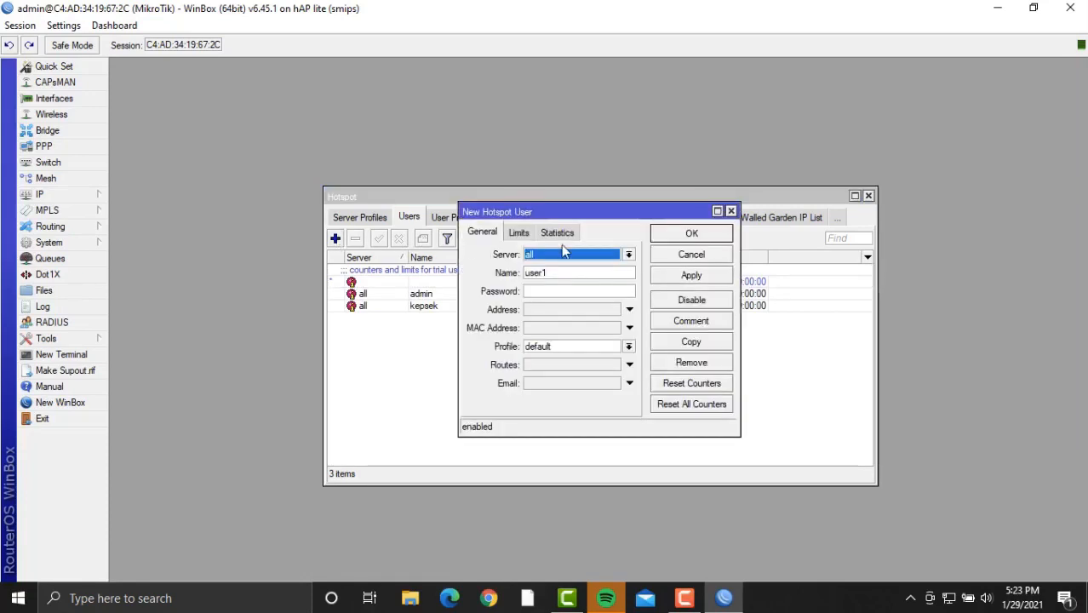
{"action": "left_click", "coordinate": [619, 253]}
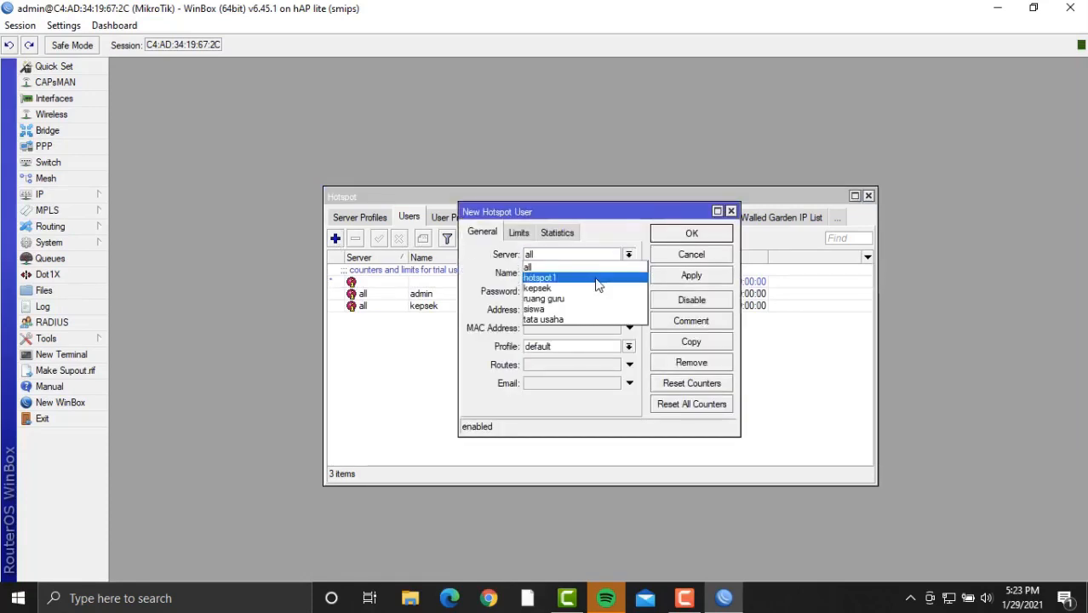
{"action": "left_click", "coordinate": [593, 252]}
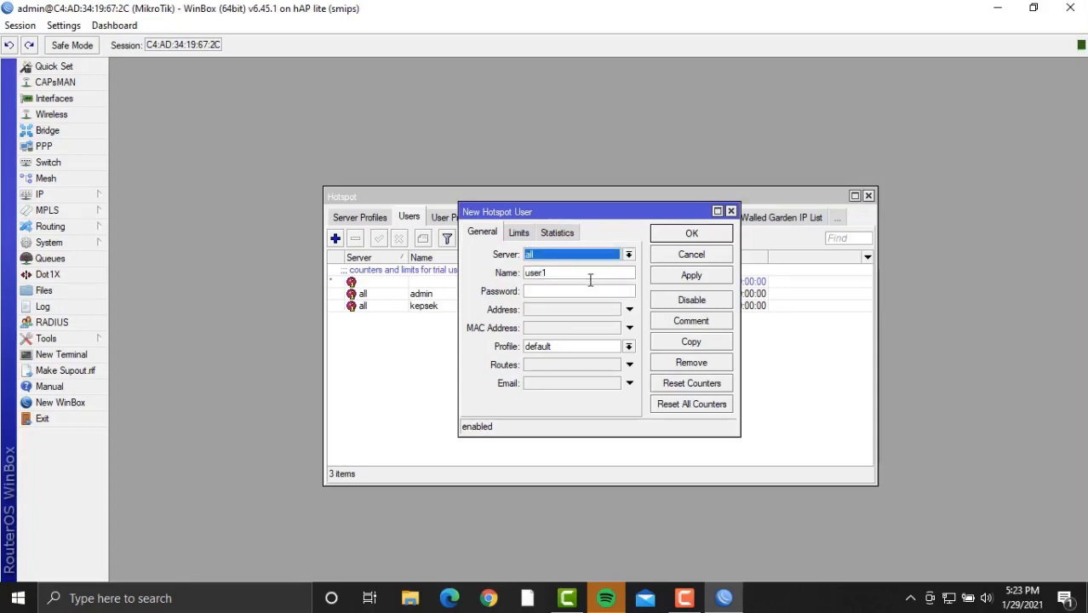
{"action": "left_click", "coordinate": [590, 275]}
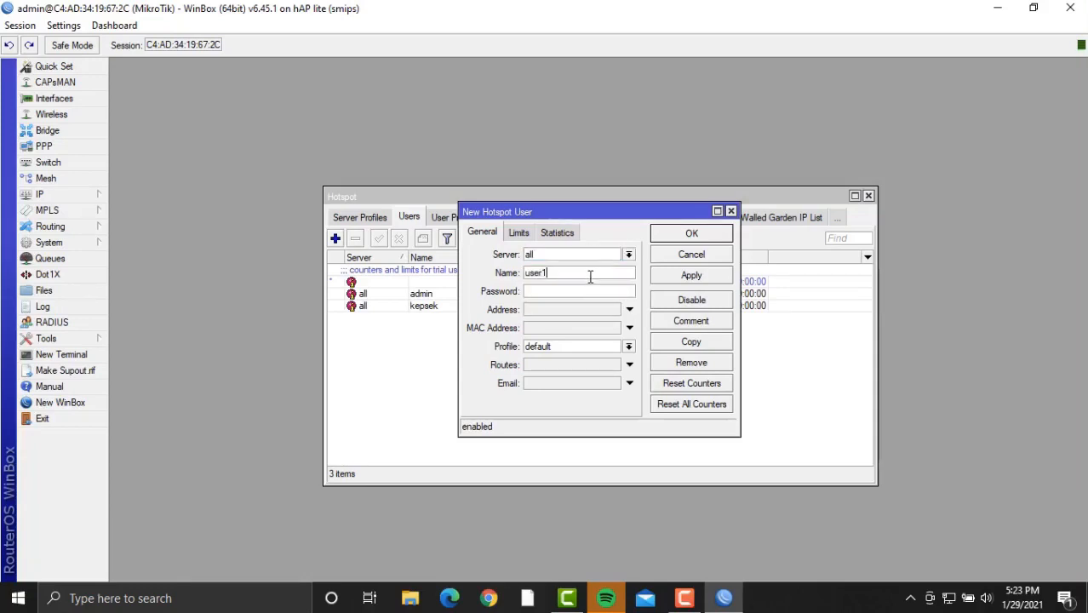
{"action": "key", "text": "BackSpace"}
{"action": "key", "text": "BackSpace"}
{"action": "key", "text": "BackSpace"}
{"action": "key", "text": "BackSpace"}
{"action": "key", "text": "BackSpace"}
{"action": "type", "text": "guru"}
{"action": "left_click", "coordinate": [594, 347]}
{"action": "left_click", "coordinate": [580, 294]}
{"action": "left_click", "coordinate": [583, 289]}
{"action": "type", "text": "***"}
{"action": "left_click", "coordinate": [579, 347]}
{"action": "left_click", "coordinate": [583, 369]}
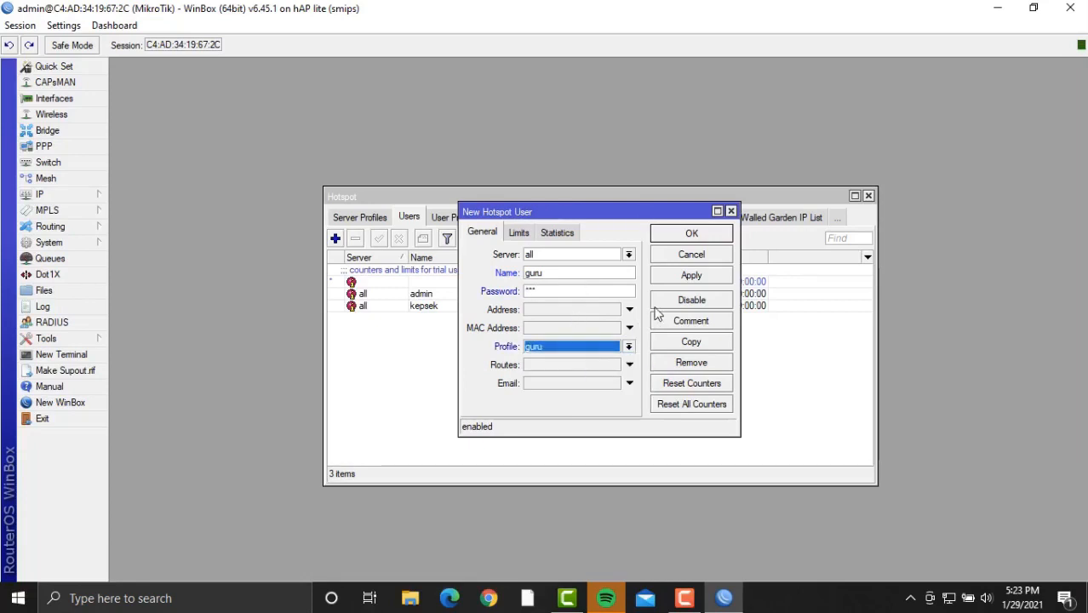
{"action": "left_click", "coordinate": [710, 275]}
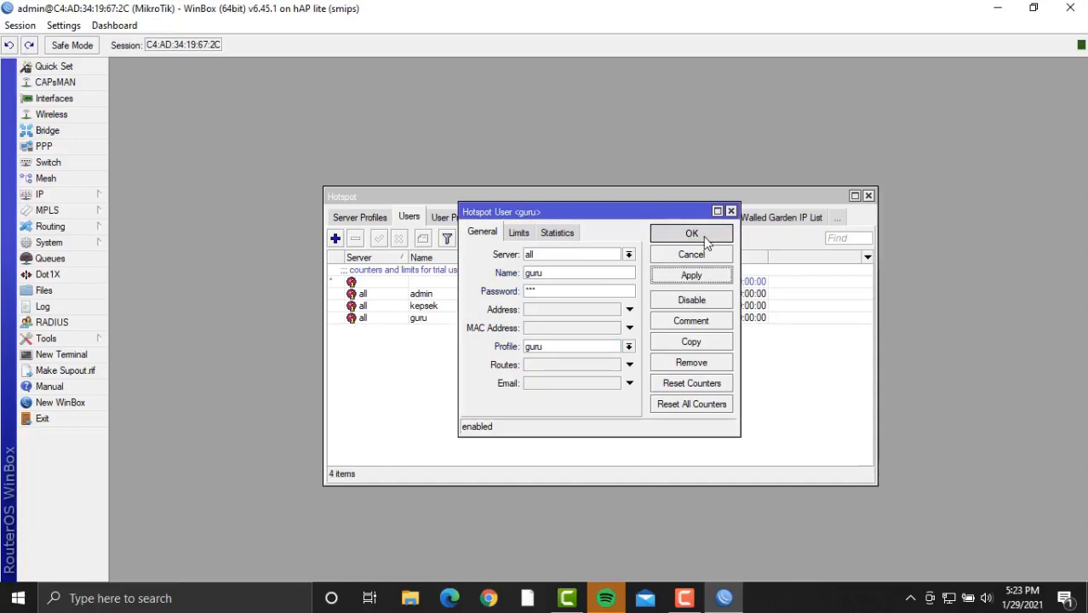
{"action": "left_click", "coordinate": [691, 234]}
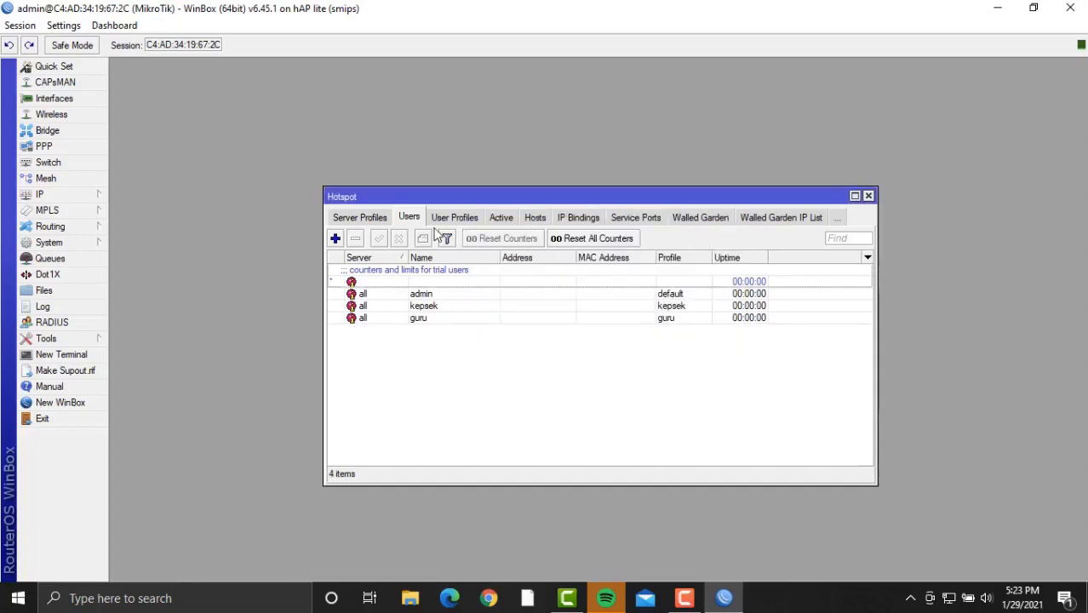
Add hotspot user 'tata usaha' with the tata usaha profile and a password.
{"action": "left_click", "coordinate": [336, 238]}
{"action": "left_click", "coordinate": [574, 272]}
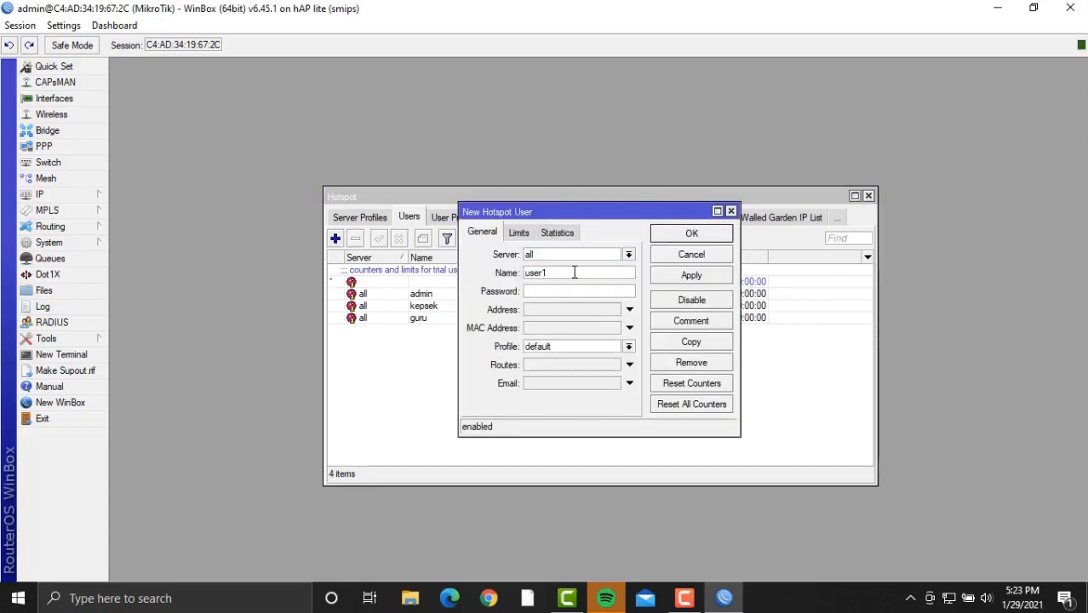
{"action": "key", "text": "BackSpace"}
{"action": "type", "text": "tata usaha"}
{"action": "left_click", "coordinate": [582, 347]}
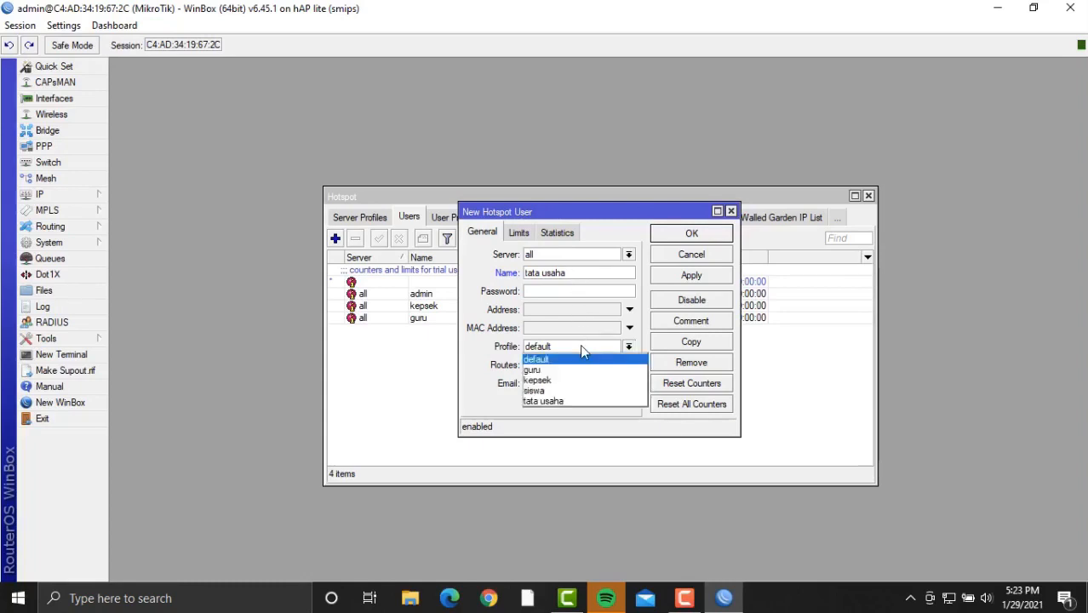
{"action": "left_click", "coordinate": [584, 402]}
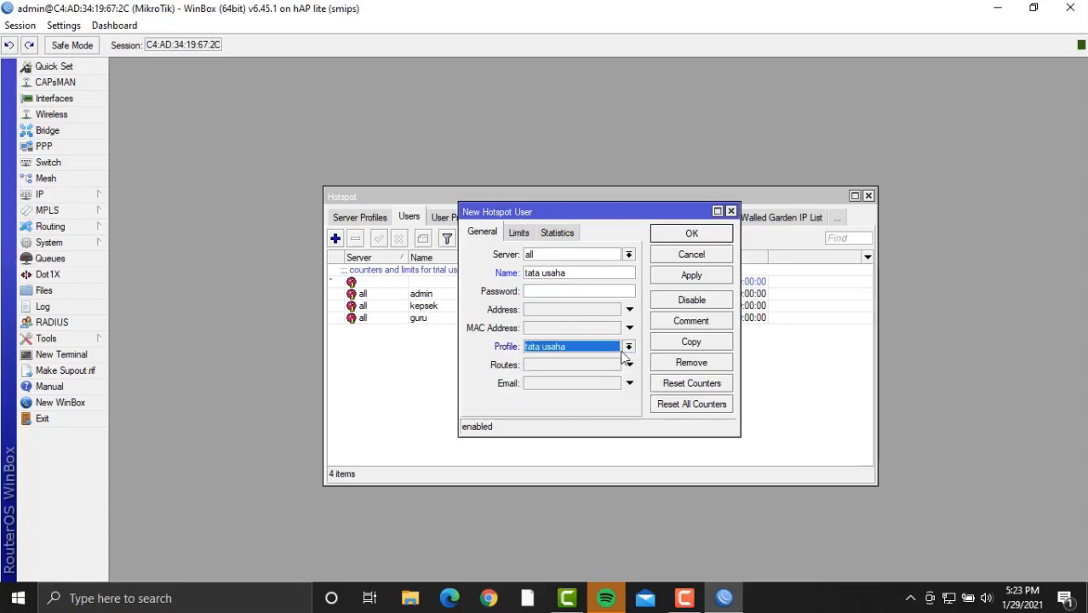
{"action": "left_click", "coordinate": [709, 277]}
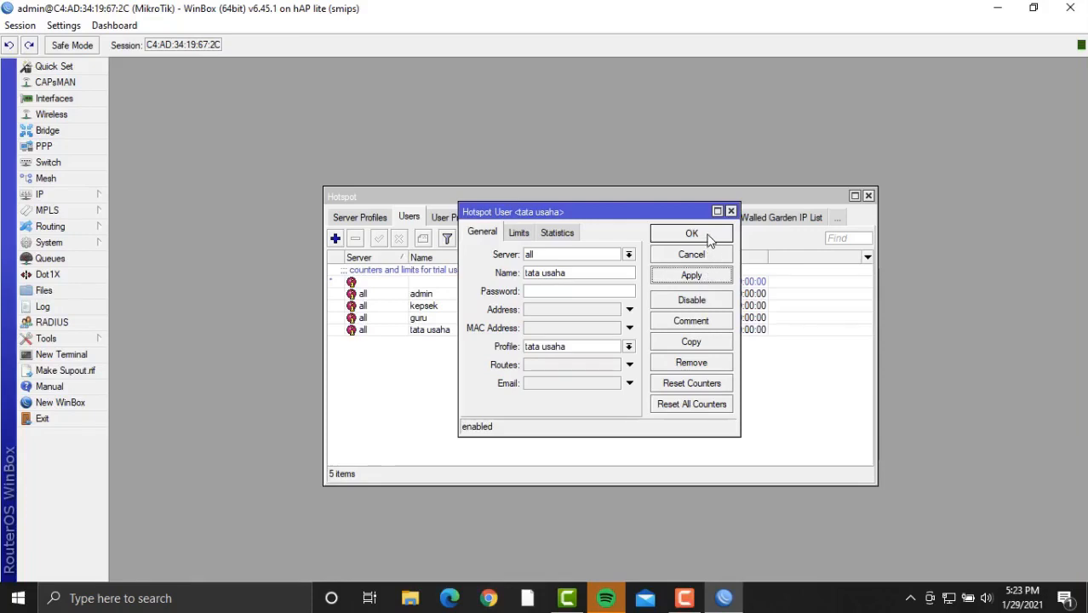
{"action": "left_click", "coordinate": [594, 290]}
{"action": "type", "text": "***"}
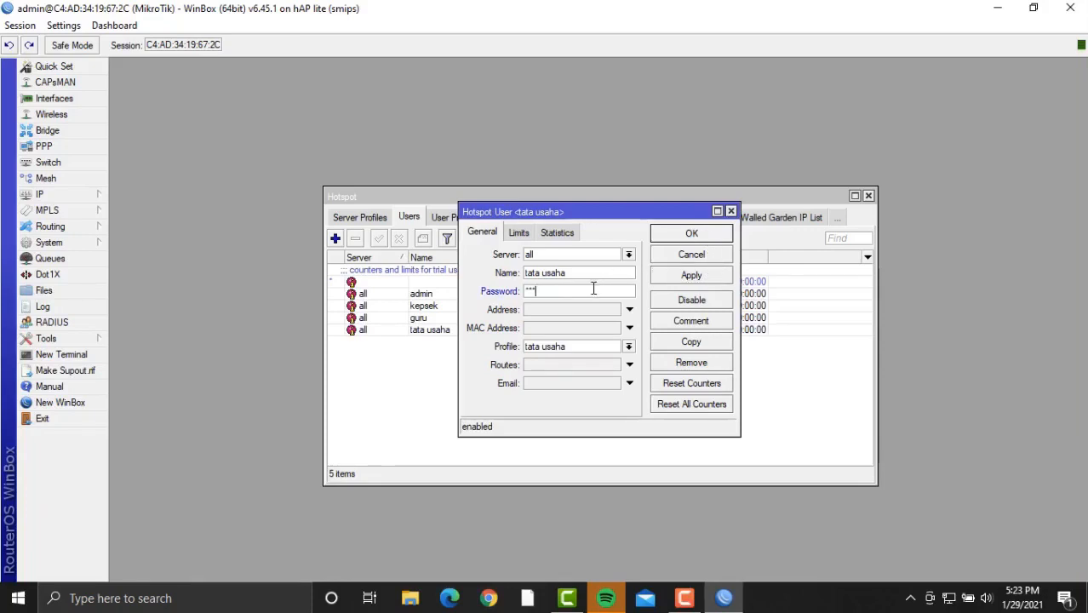
{"action": "left_click", "coordinate": [691, 278]}
{"action": "left_click", "coordinate": [707, 234]}
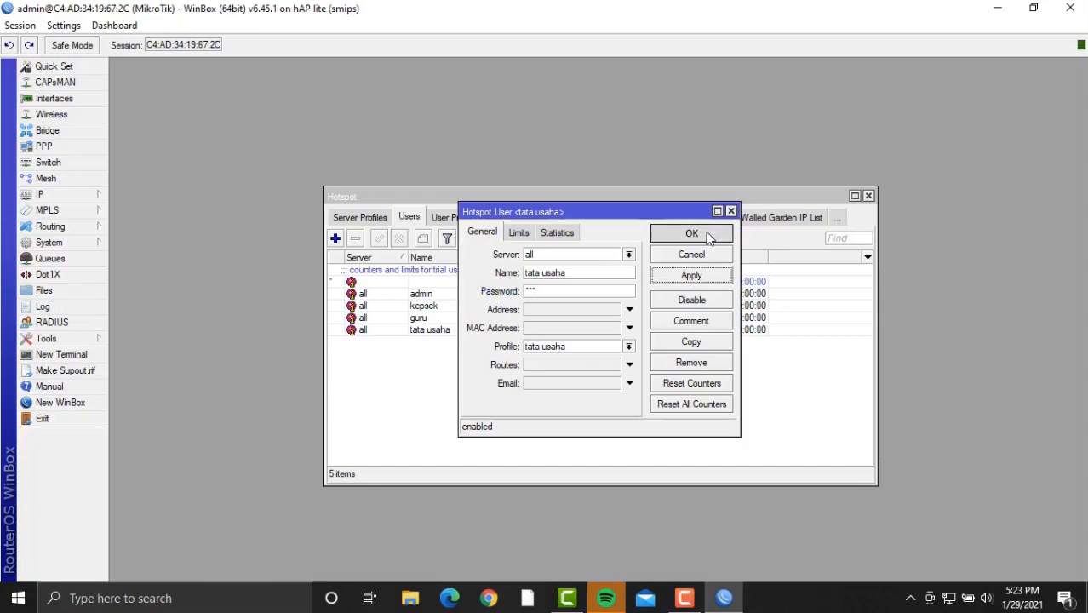
Add hotspot user siswa bound to the siswa server and siswa profile.
{"action": "left_click", "coordinate": [334, 239]}
{"action": "left_click", "coordinate": [599, 256]}
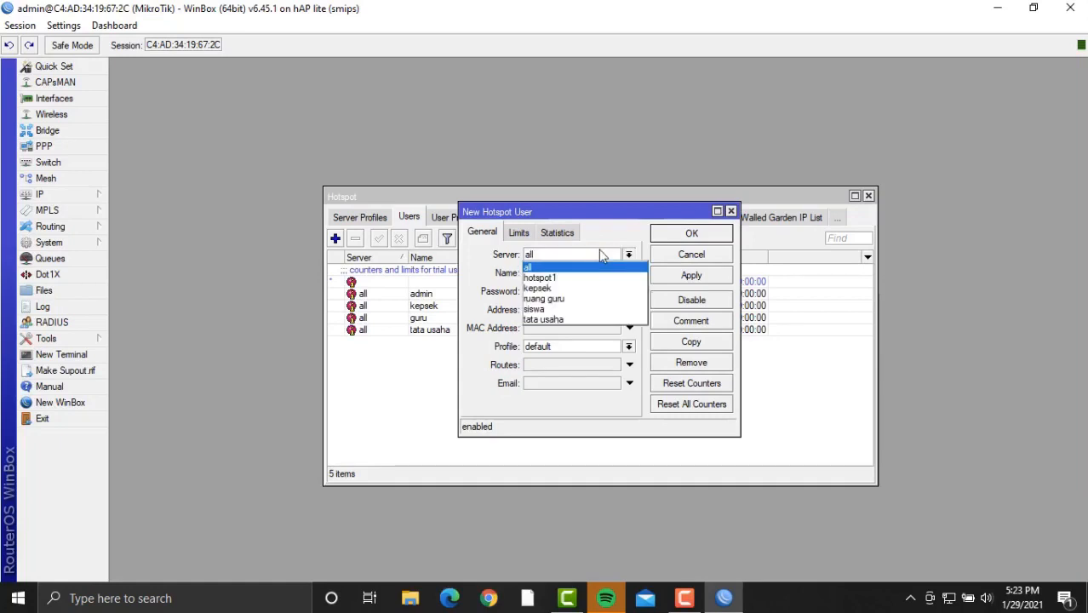
{"action": "left_click", "coordinate": [584, 315]}
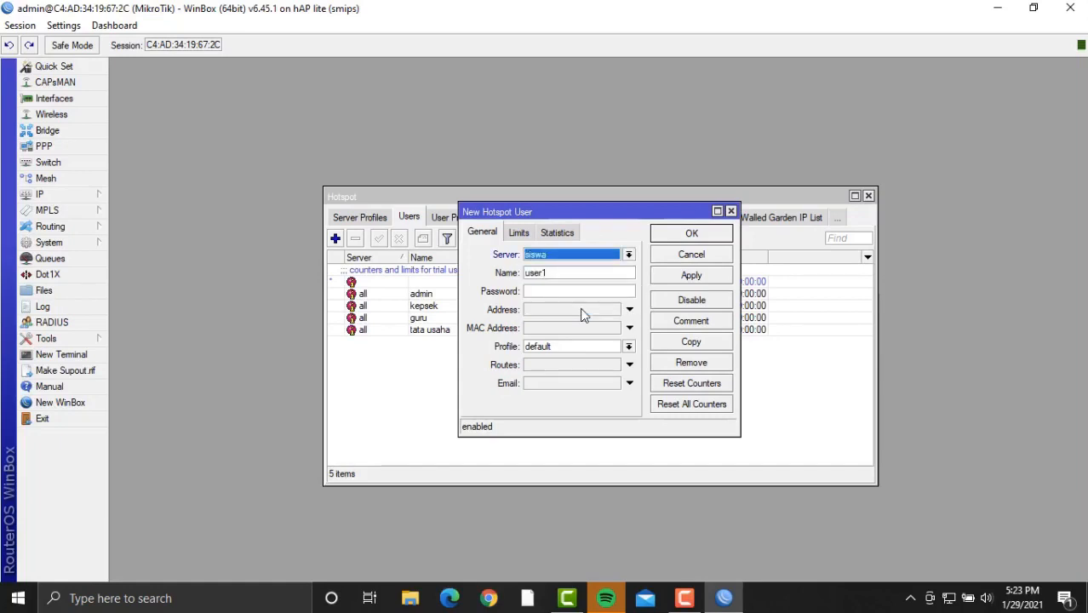
{"action": "left_click", "coordinate": [576, 273]}
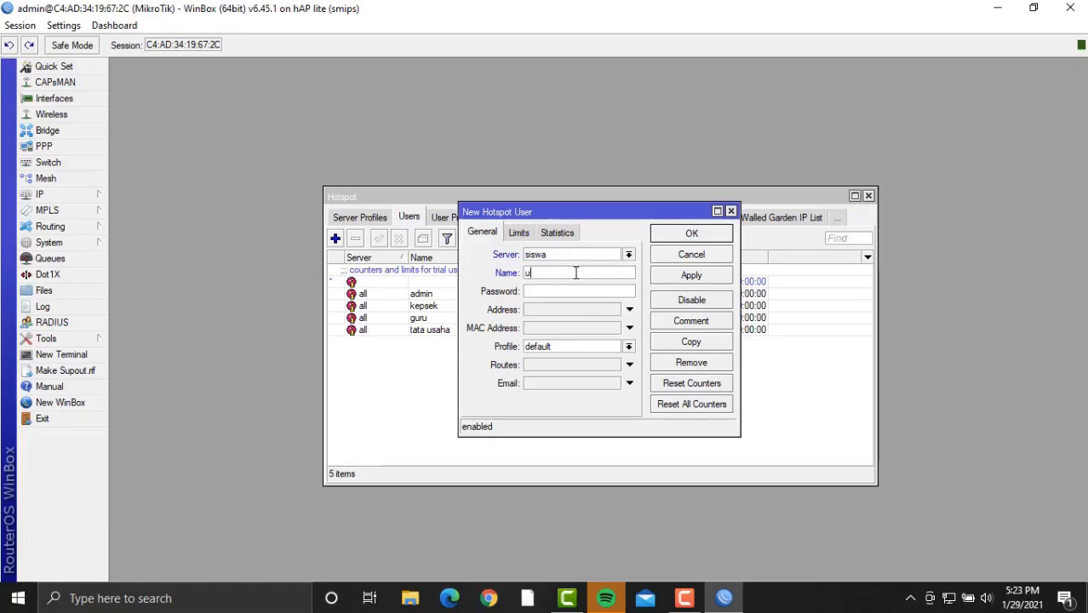
{"action": "key", "text": "BackSpace"}
{"action": "left_click", "coordinate": [599, 347]}
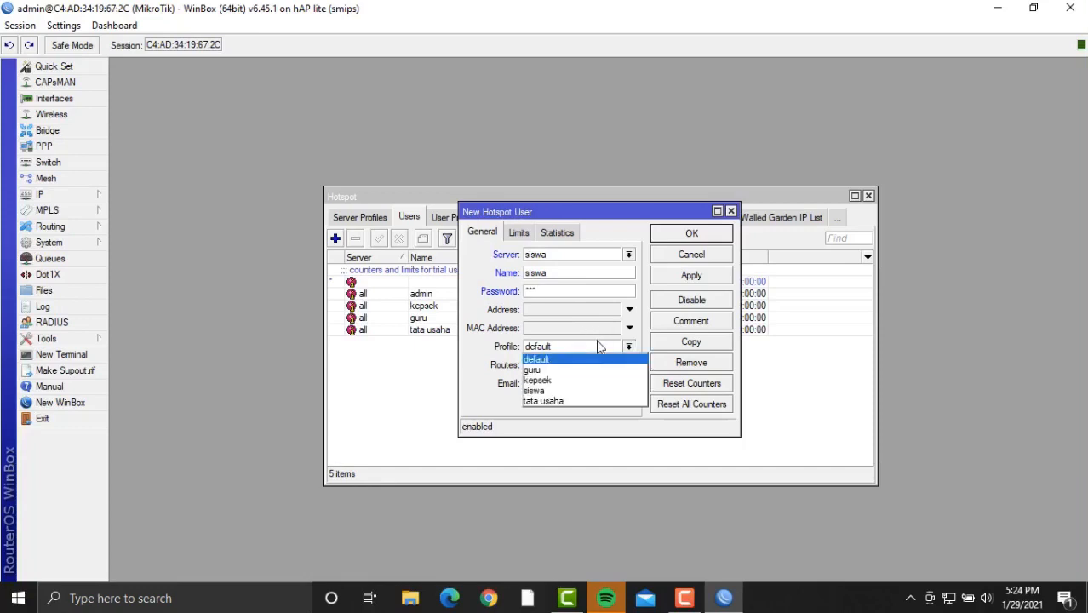
{"action": "left_click", "coordinate": [570, 391]}
{"action": "left_click", "coordinate": [713, 278]}
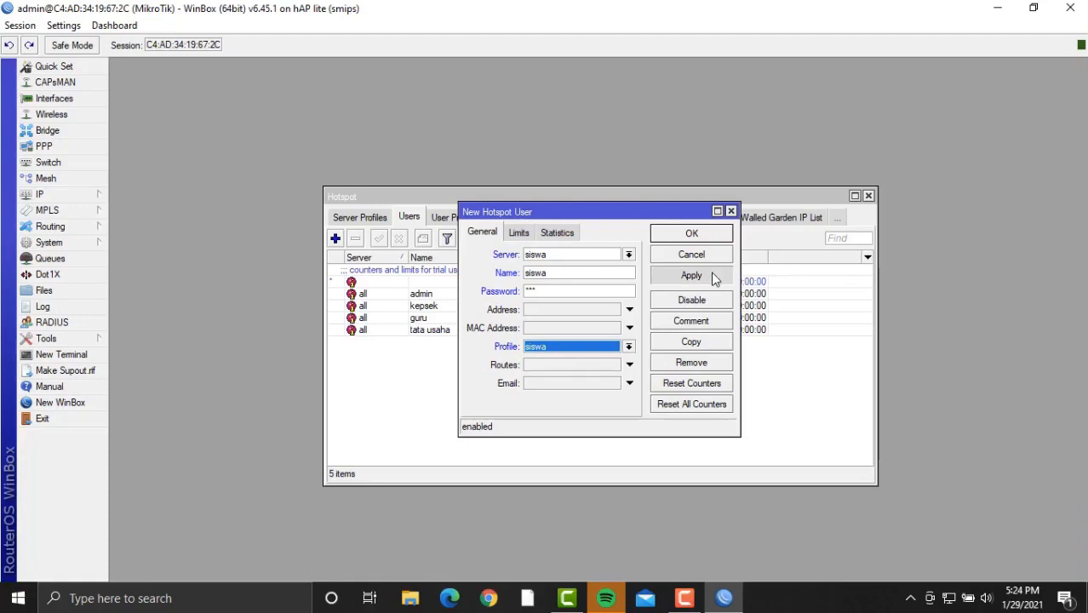
{"action": "left_click", "coordinate": [715, 237]}
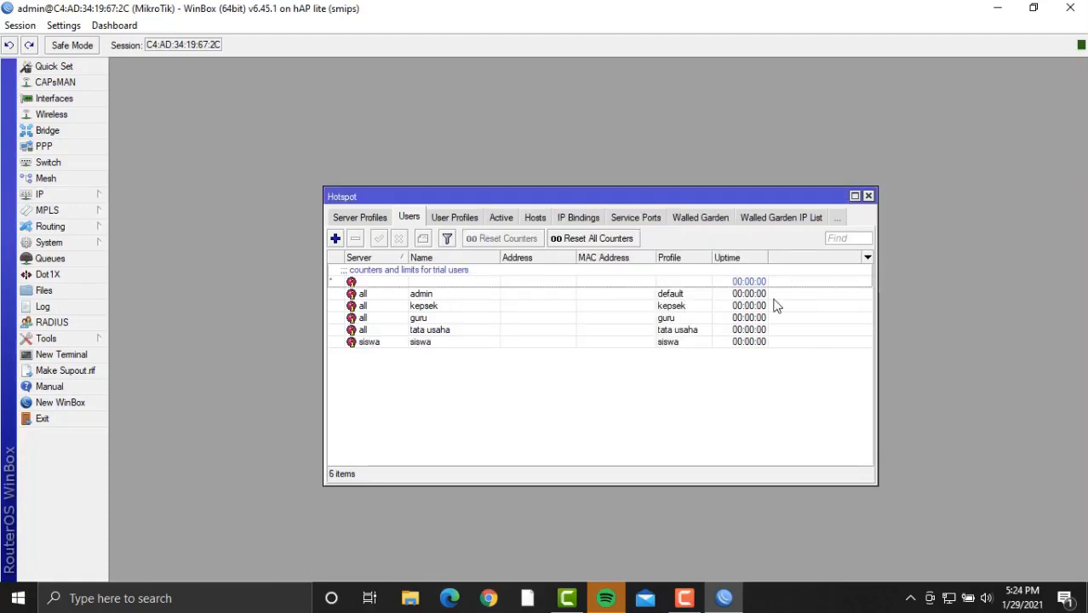
Close the Hotspot window so the WinBox workspace is empty.
{"action": "left_click", "coordinate": [868, 196]}
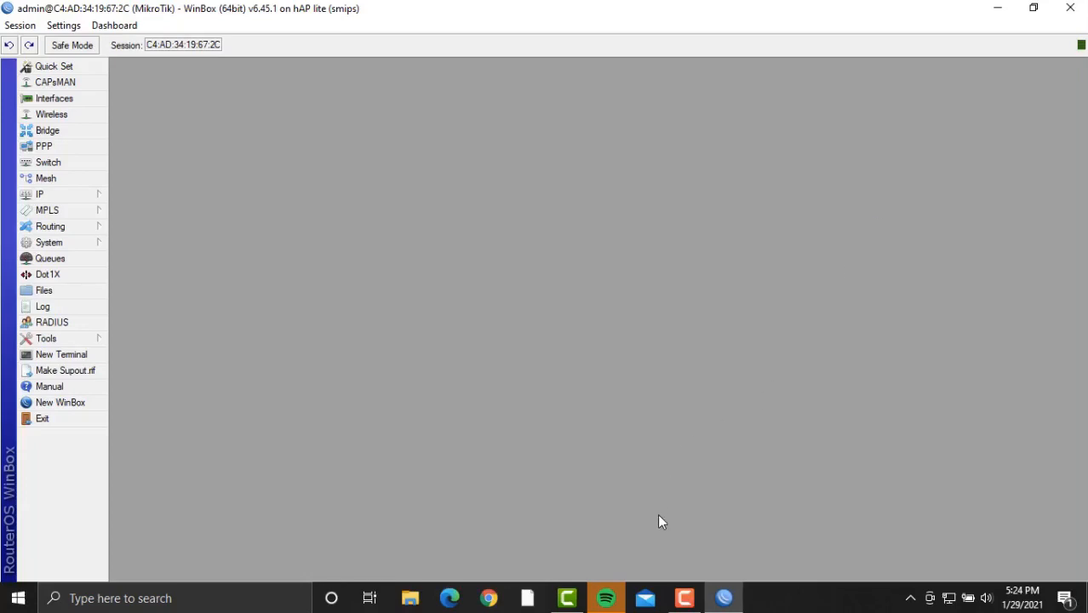
{"action": "mouse_move", "coordinate": [690, 594]}
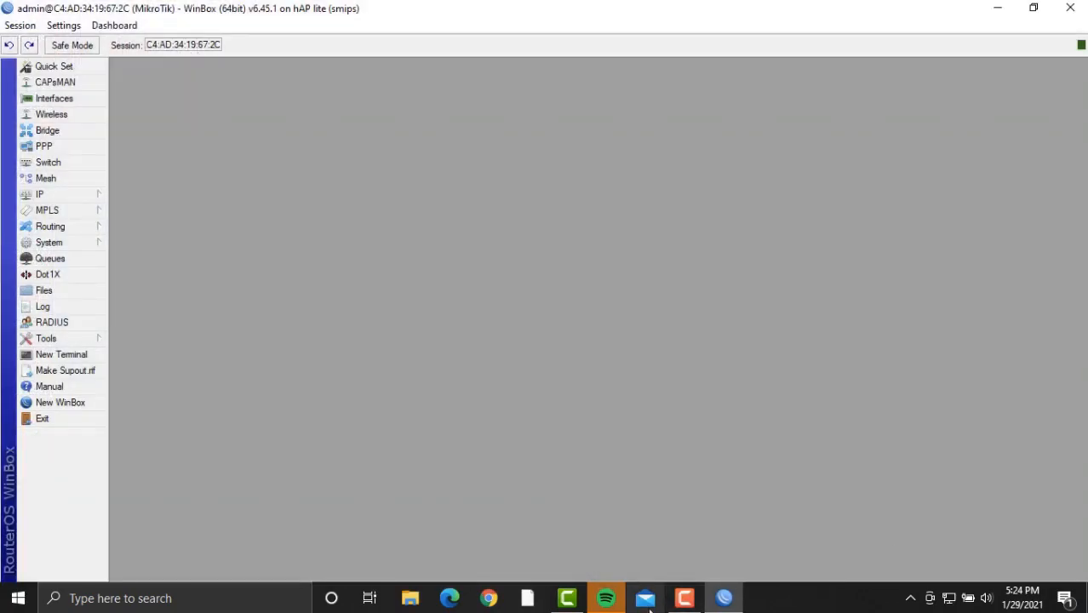
{"action": "left_click", "coordinate": [684, 598]}
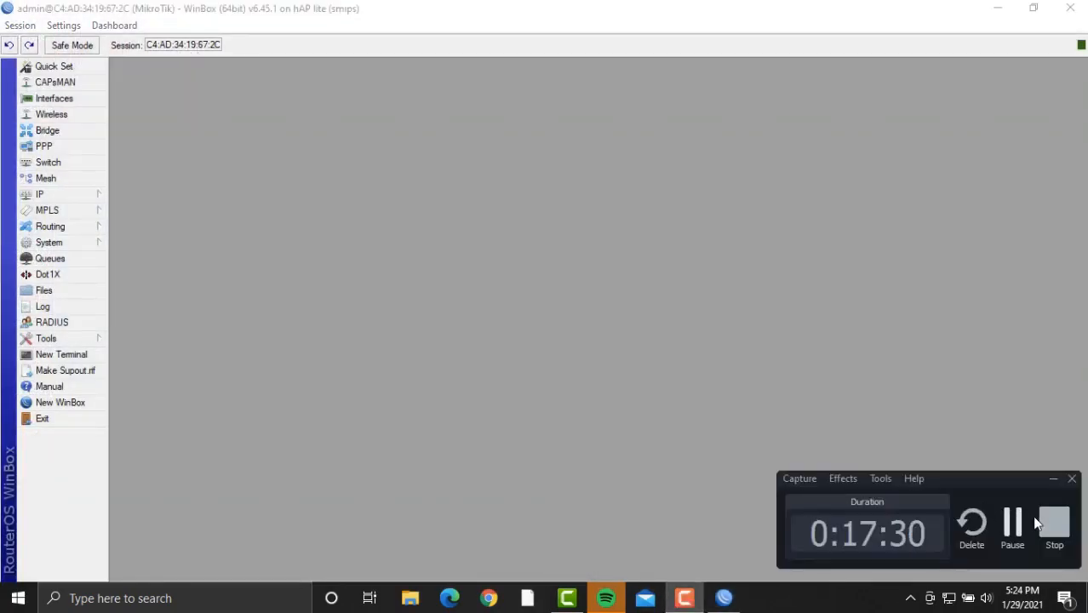